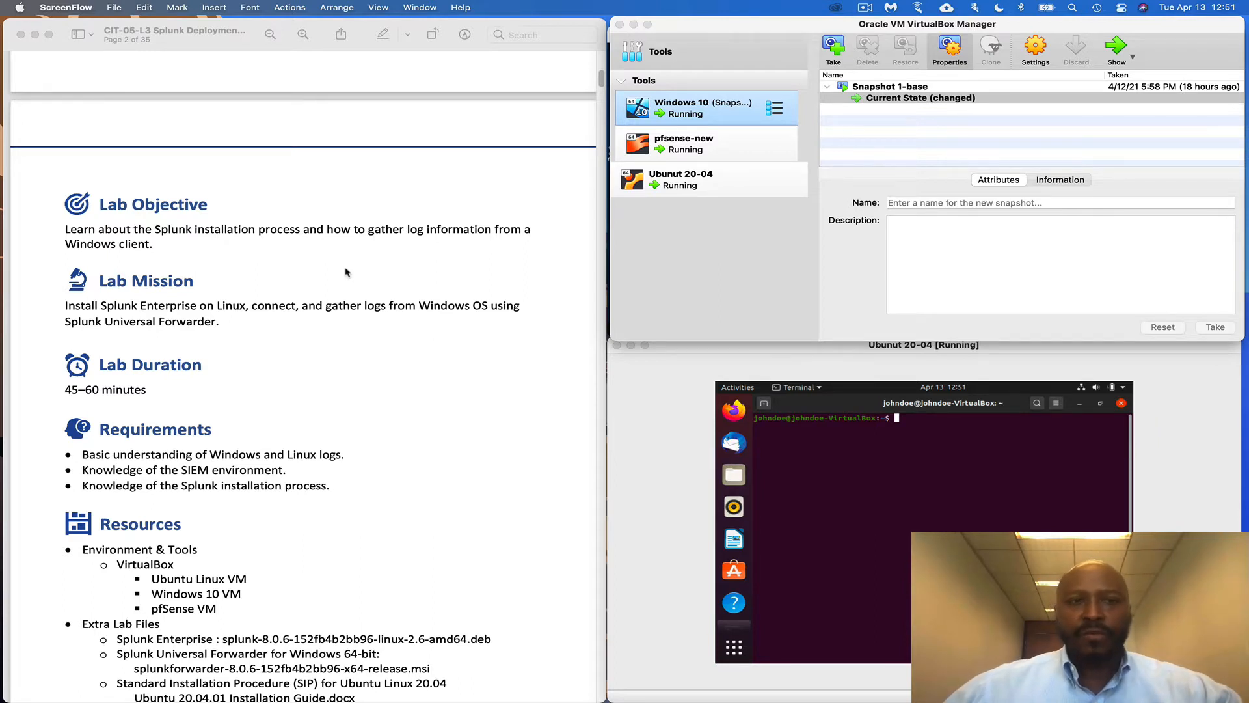
# Scroll the Splunk lab guide down to Lab Task 1: Ubuntu Installation
pyautogui.scroll(-5, 390, 306)
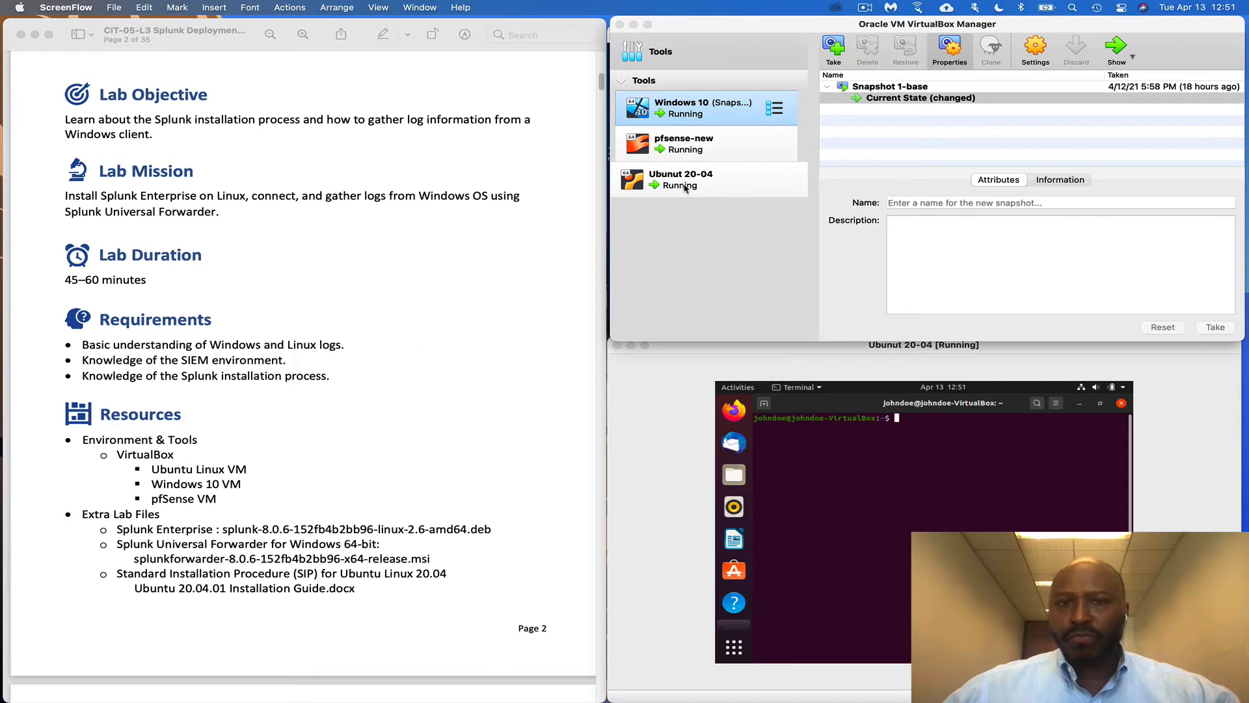
pyautogui.scroll(-3, 140, 231)
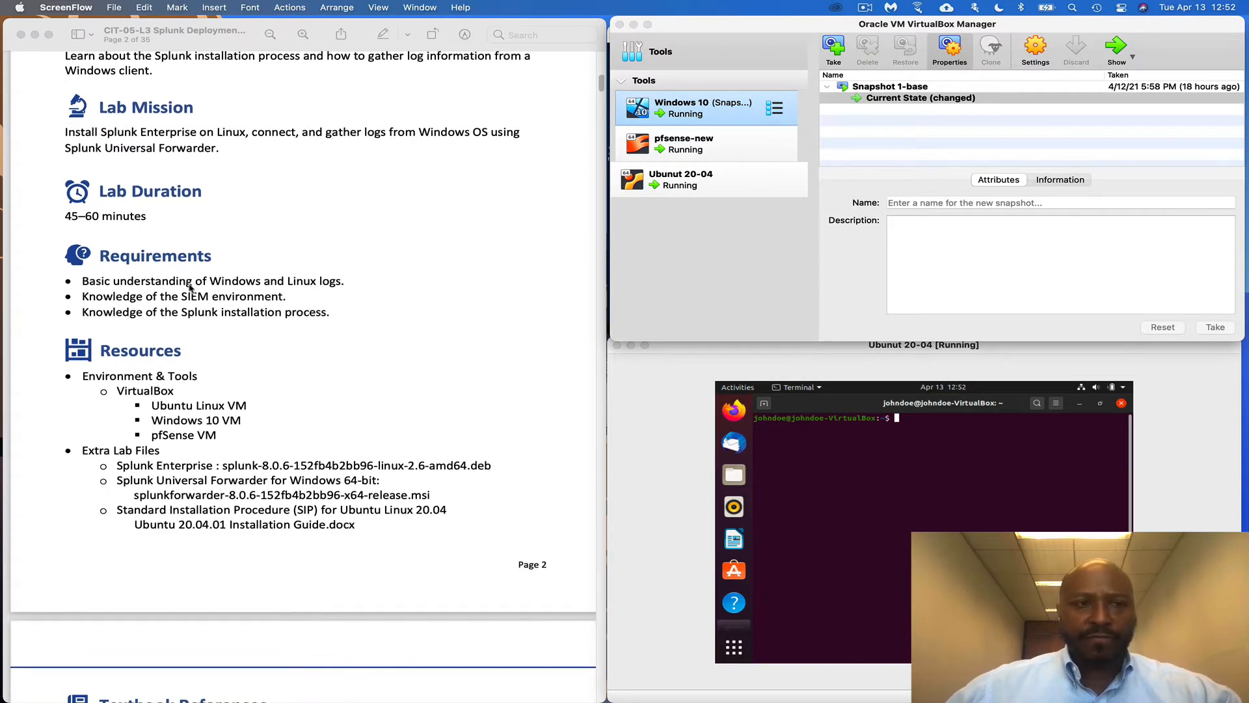
pyautogui.scroll(-4, 190, 287)
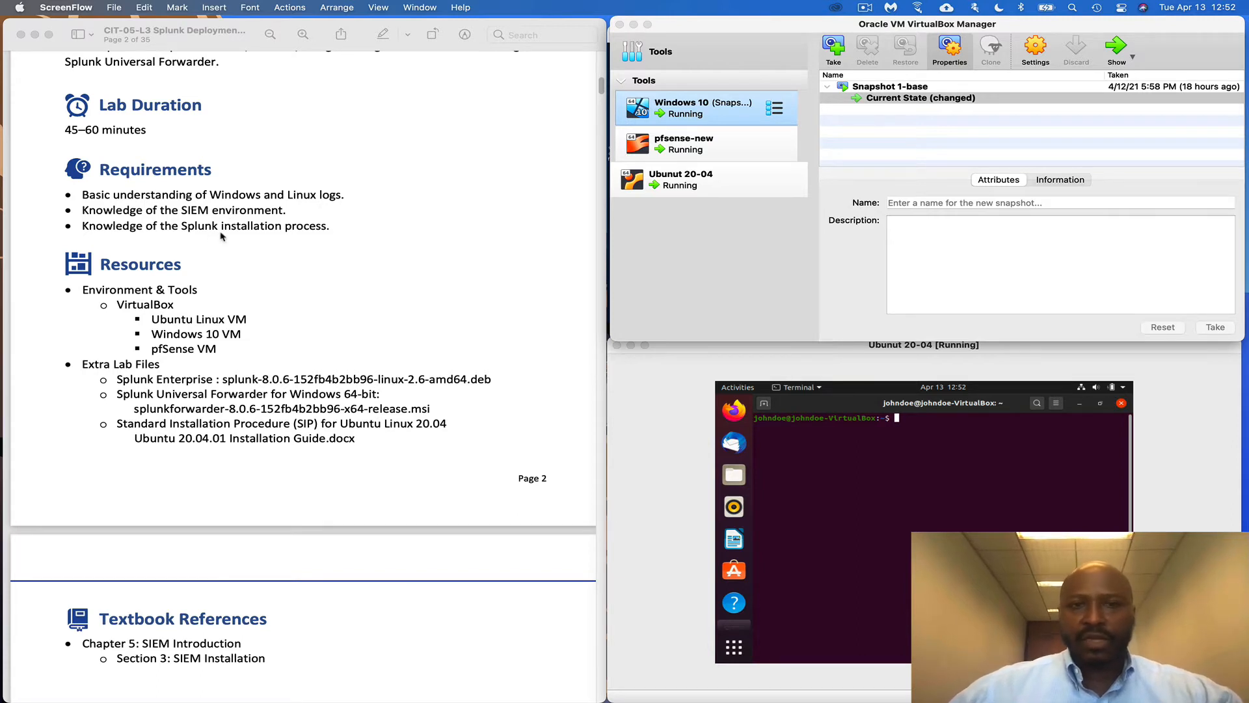
pyautogui.scroll(-1, 368, 329)
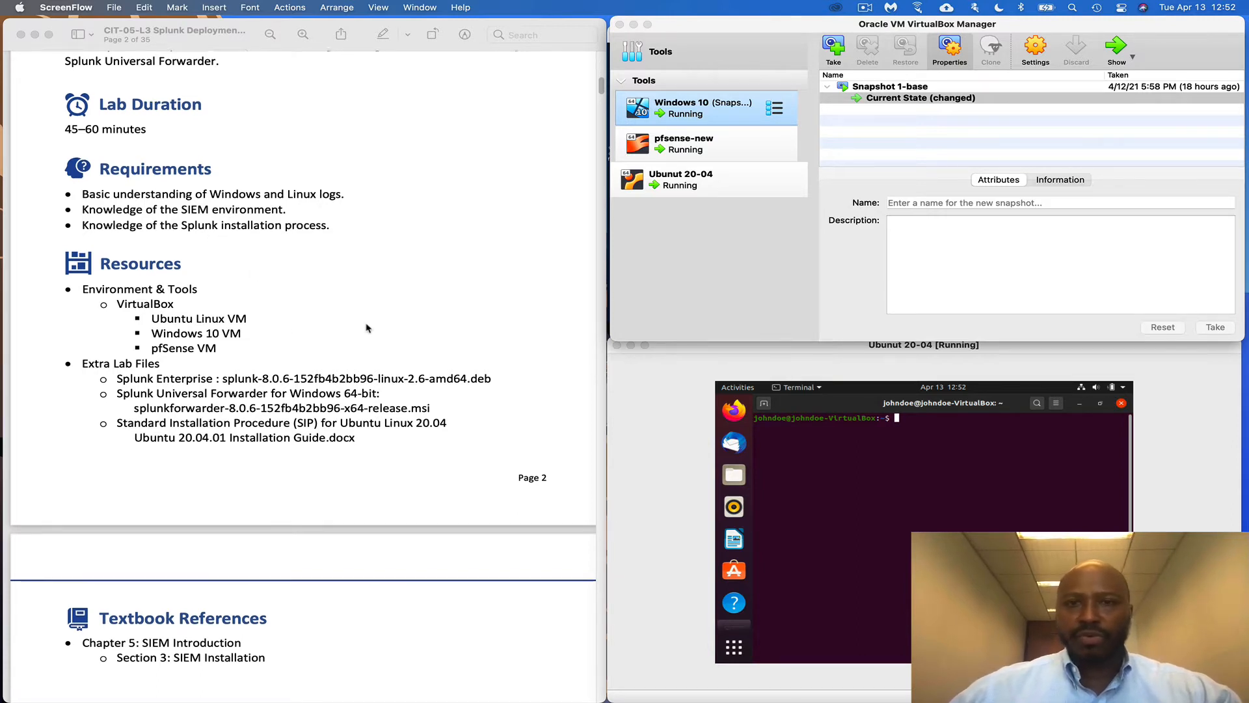
pyautogui.scroll(-3, 352, 325)
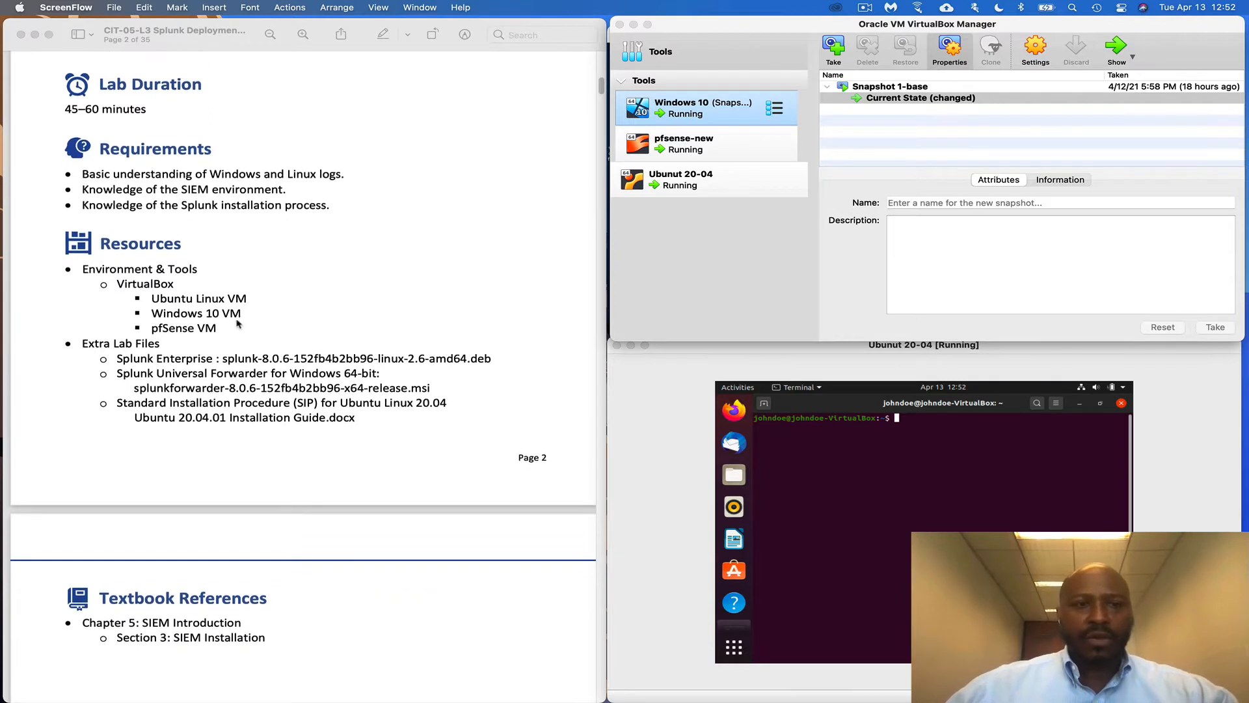
pyautogui.scroll(-4, 237, 323)
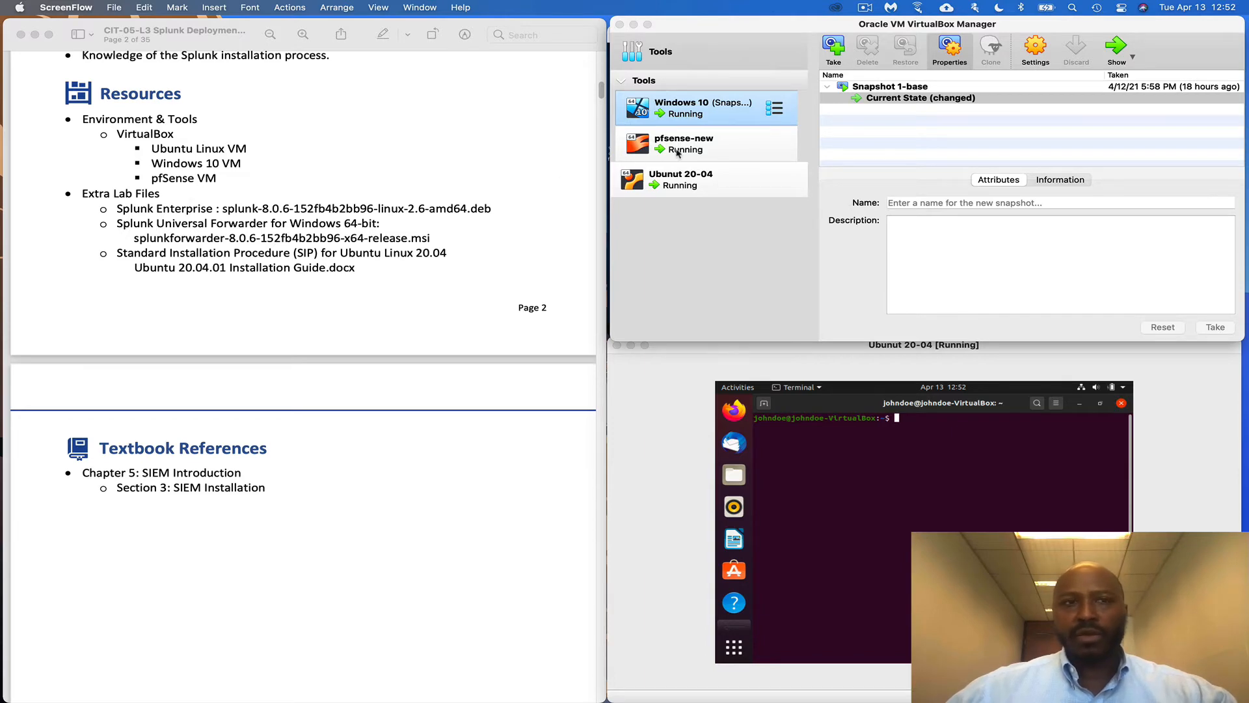
pyautogui.scroll(20, 482, 297)
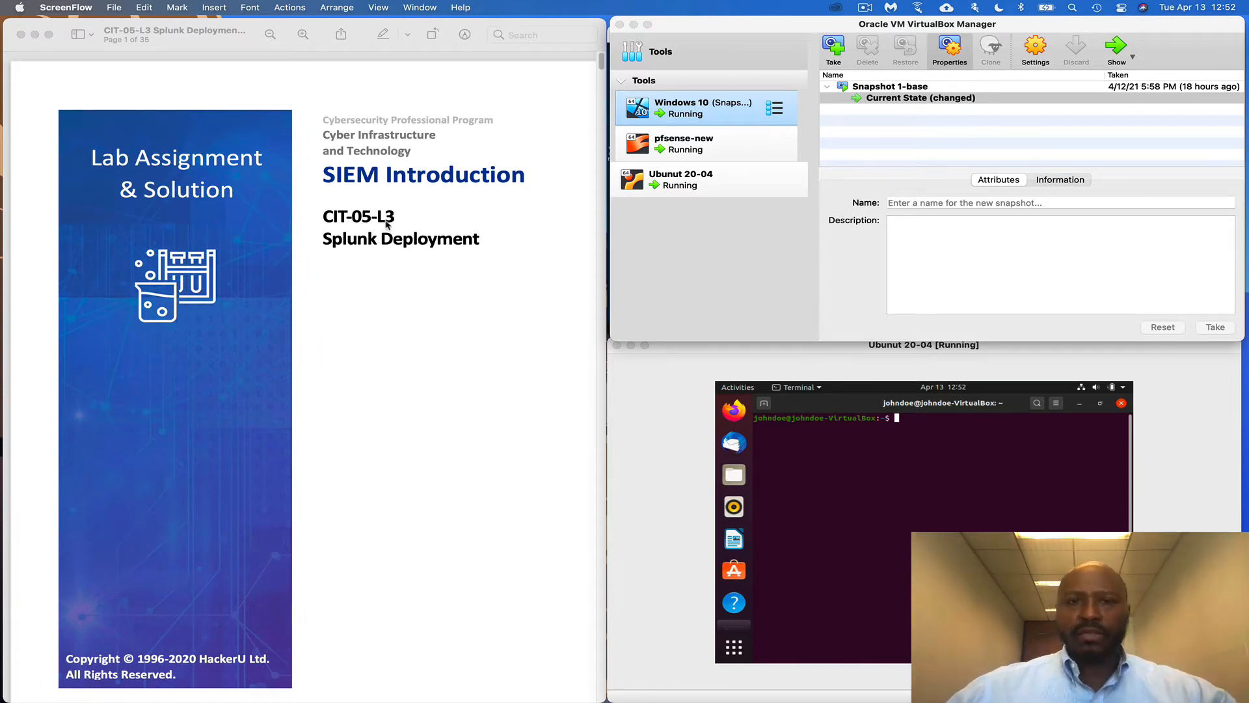
pyautogui.scroll(-20, 442, 306)
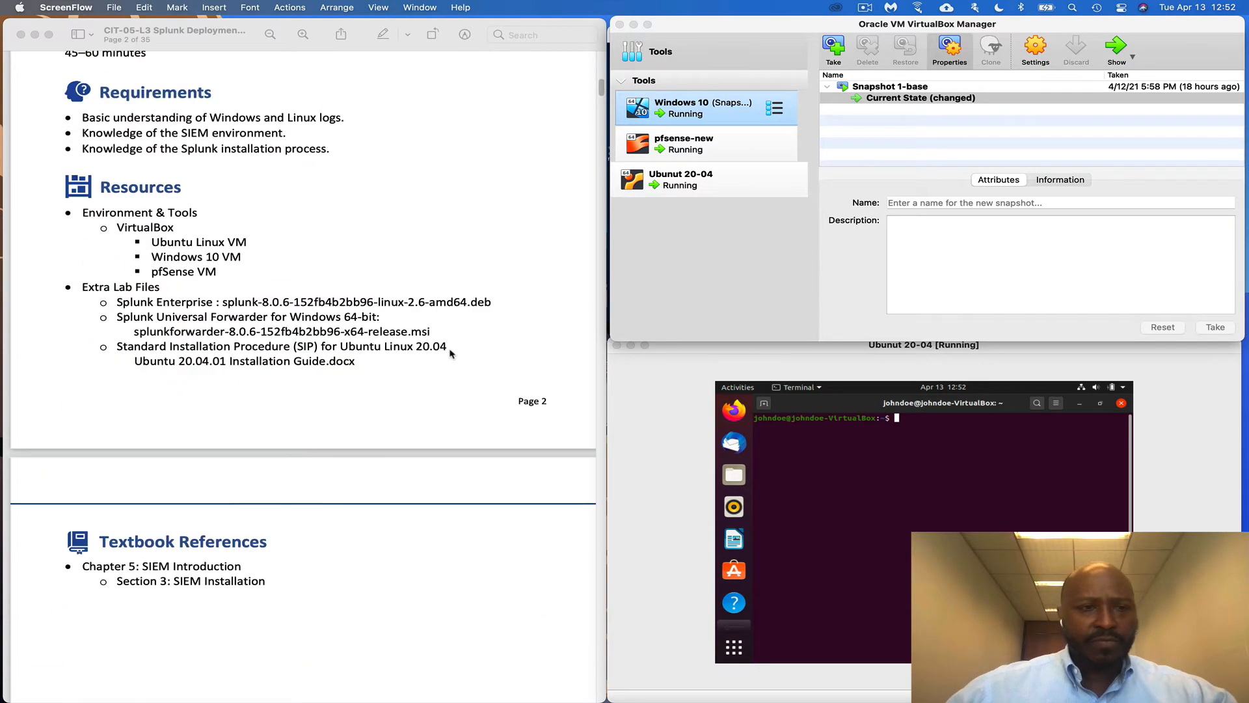
pyautogui.scroll(-12, 451, 353)
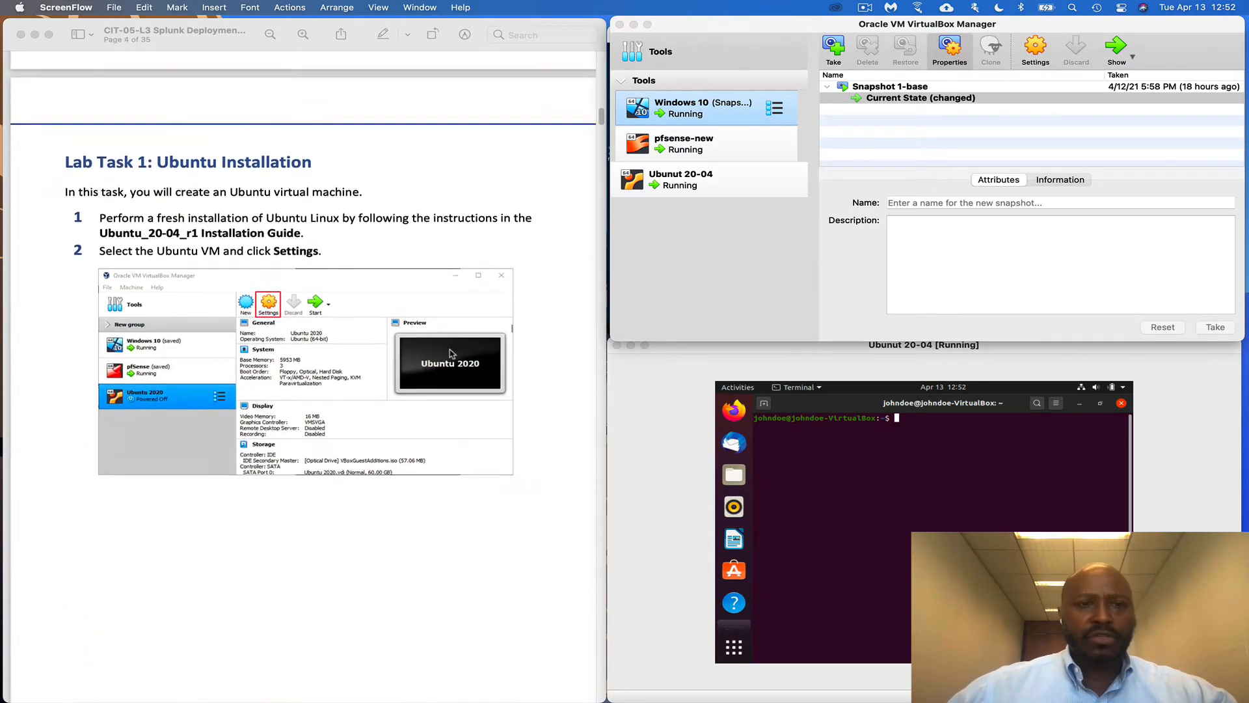
# Select the Ubuntu 20-04 virtual machine in the VirtualBox Manager list
pyautogui.scroll(-2, 451, 354)
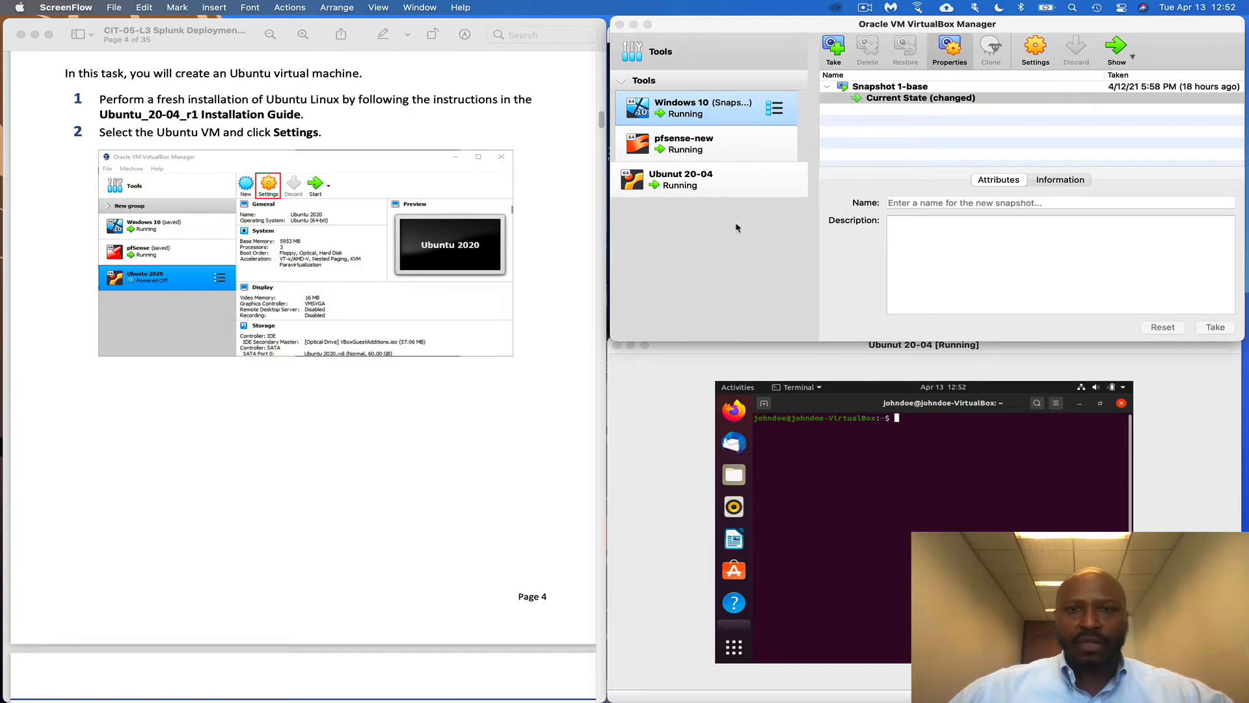
pyautogui.click(714, 192)
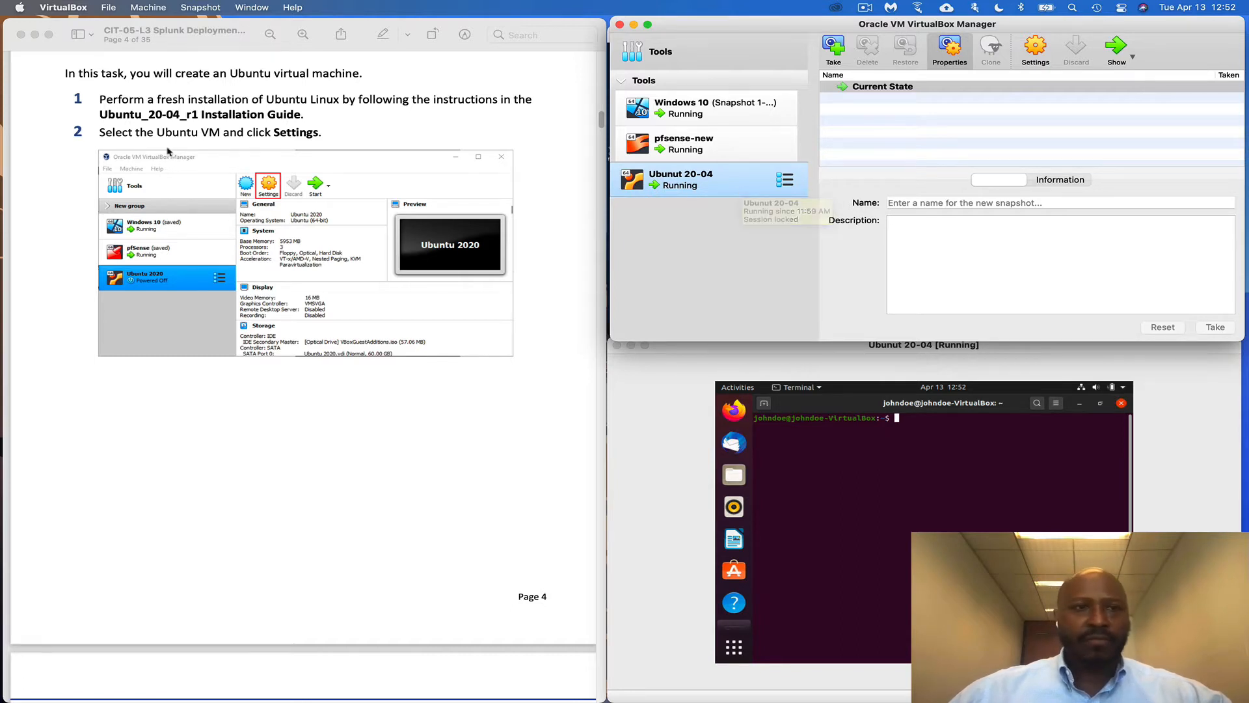
# Attach the Ubuntu 20-04 network adapter to Internal Network 'VulnCorp Network'
pyautogui.click(1031, 56)
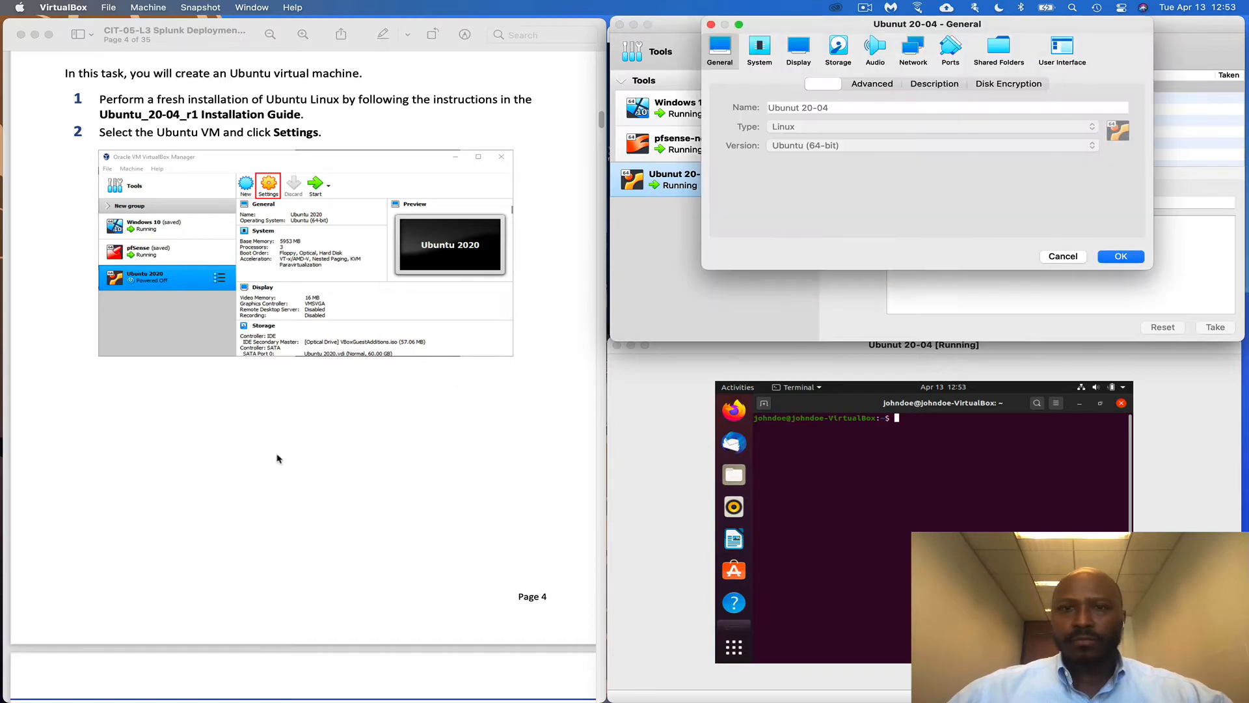
pyautogui.scroll(-10, 275, 454)
pyautogui.scroll(-2, 492, 315)
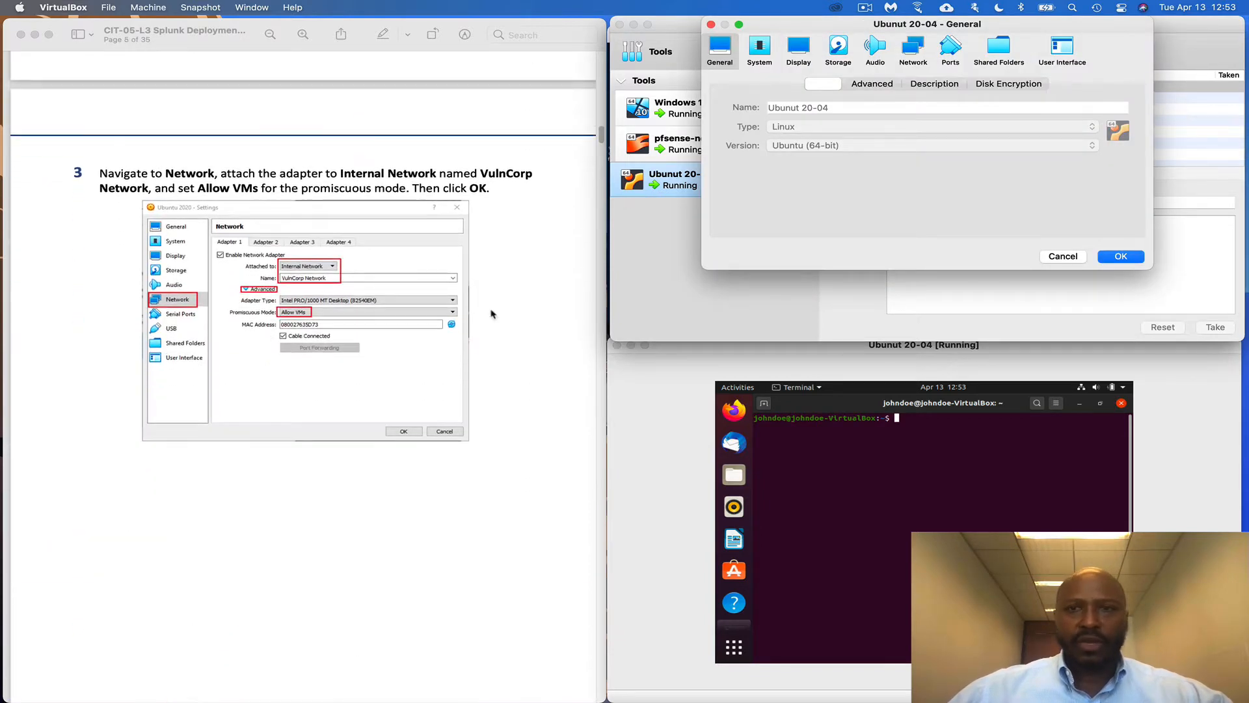
pyautogui.click(912, 47)
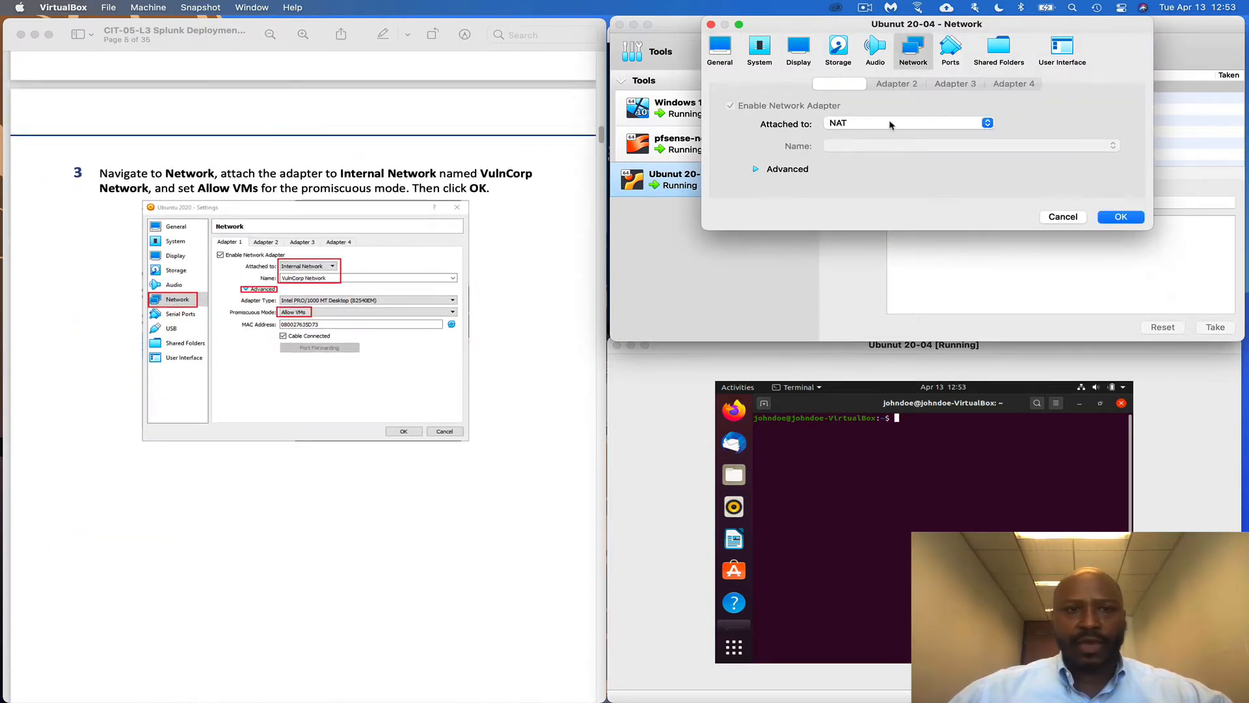
pyautogui.click(890, 125)
pyautogui.click(891, 146)
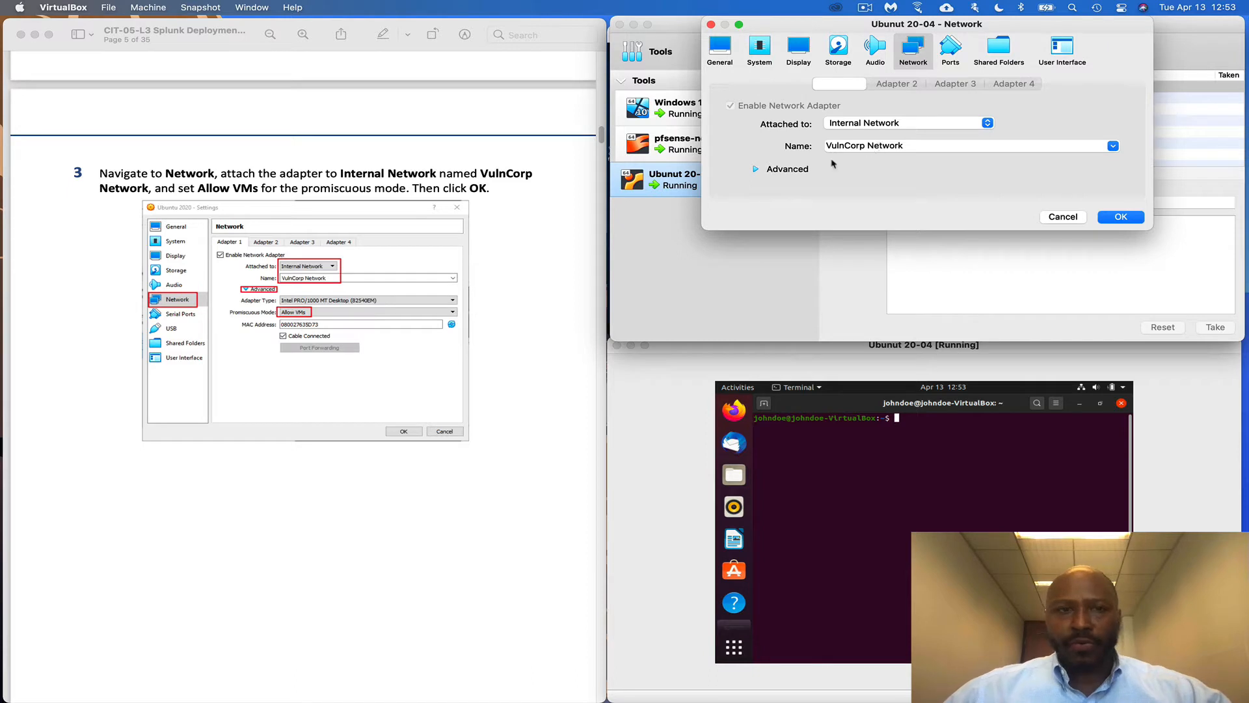
# Set the adapter's promiscuous mode to Allow VMs and save the settings
pyautogui.click(756, 171)
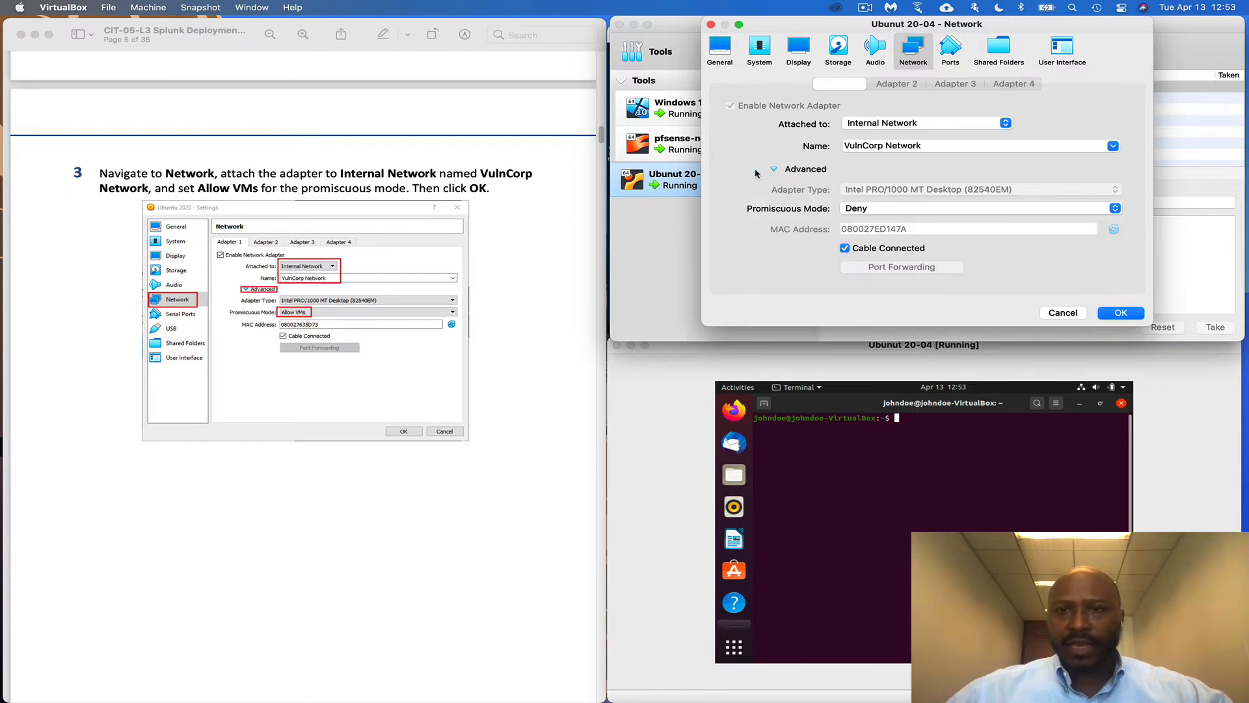
pyautogui.click(854, 210)
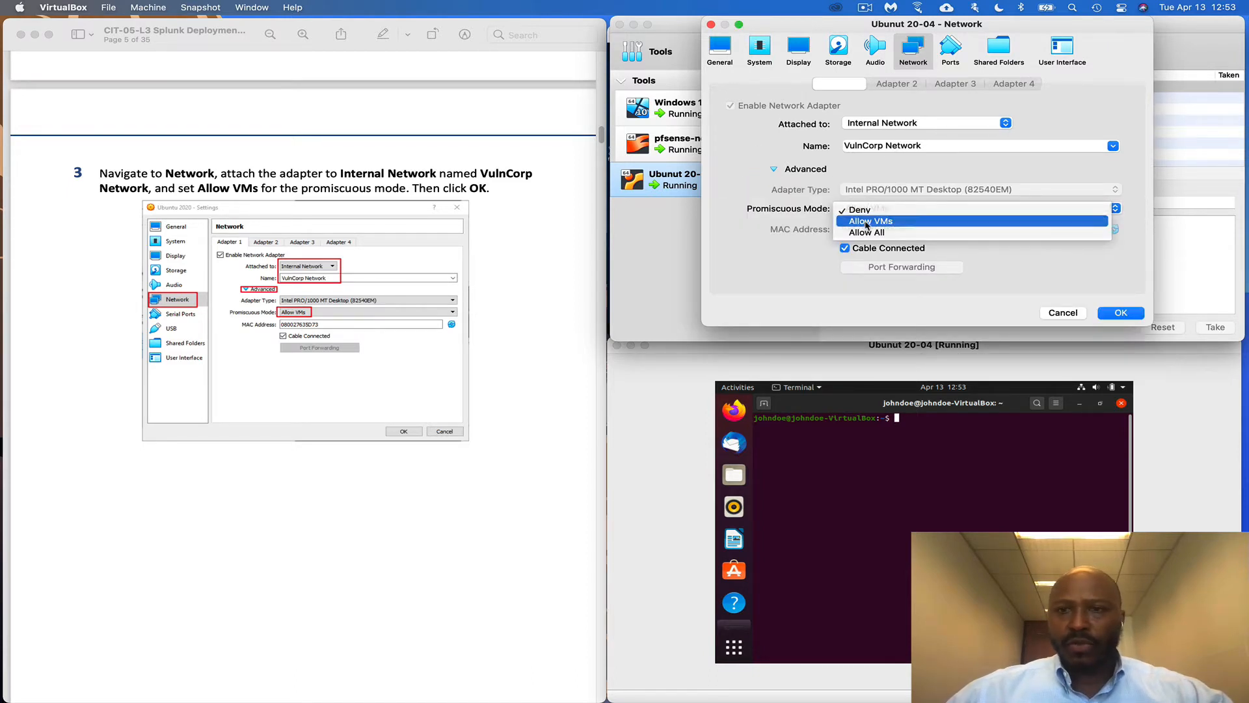
pyautogui.click(866, 225)
pyautogui.scroll(-2, 430, 403)
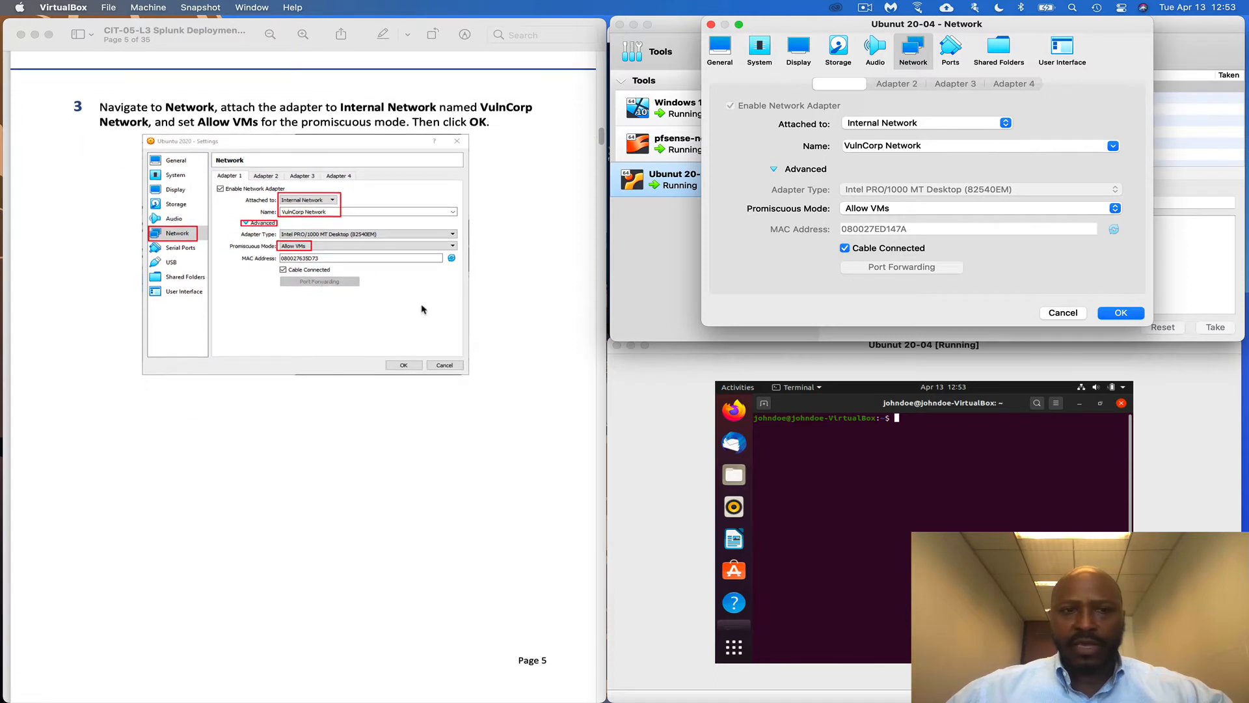
pyautogui.scroll(-1, 424, 310)
pyautogui.scroll(-2, 409, 356)
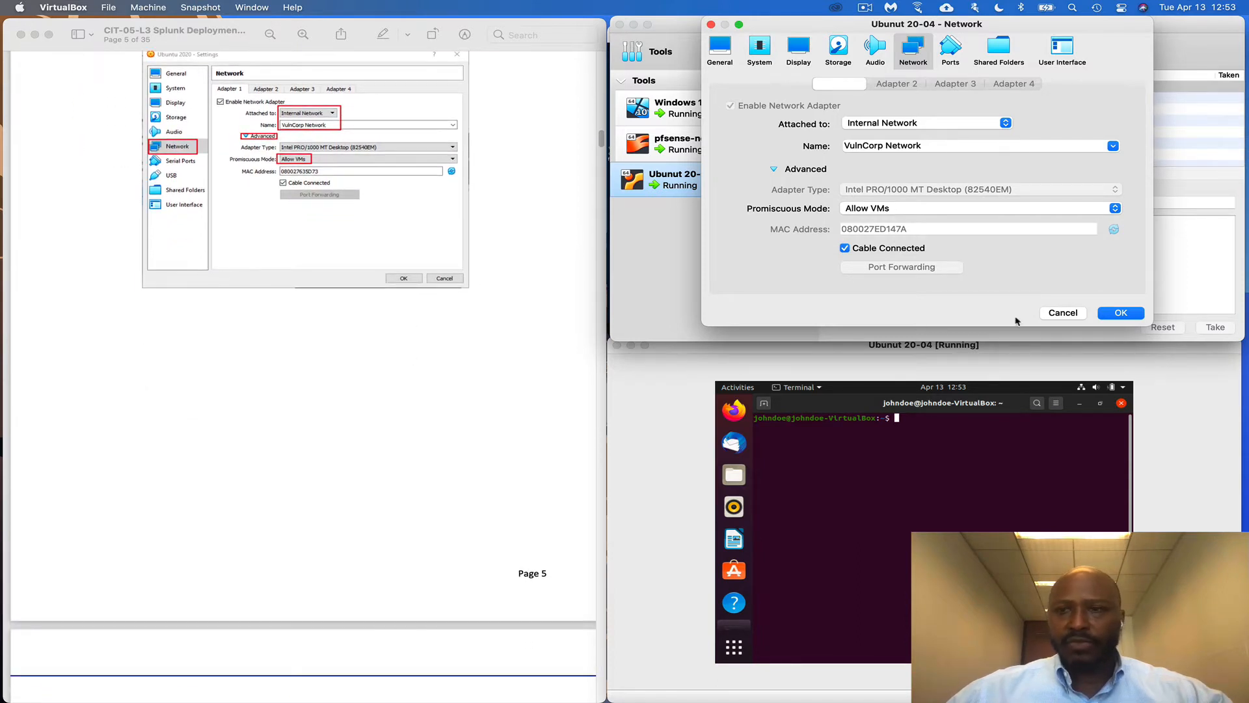
pyautogui.click(1120, 313)
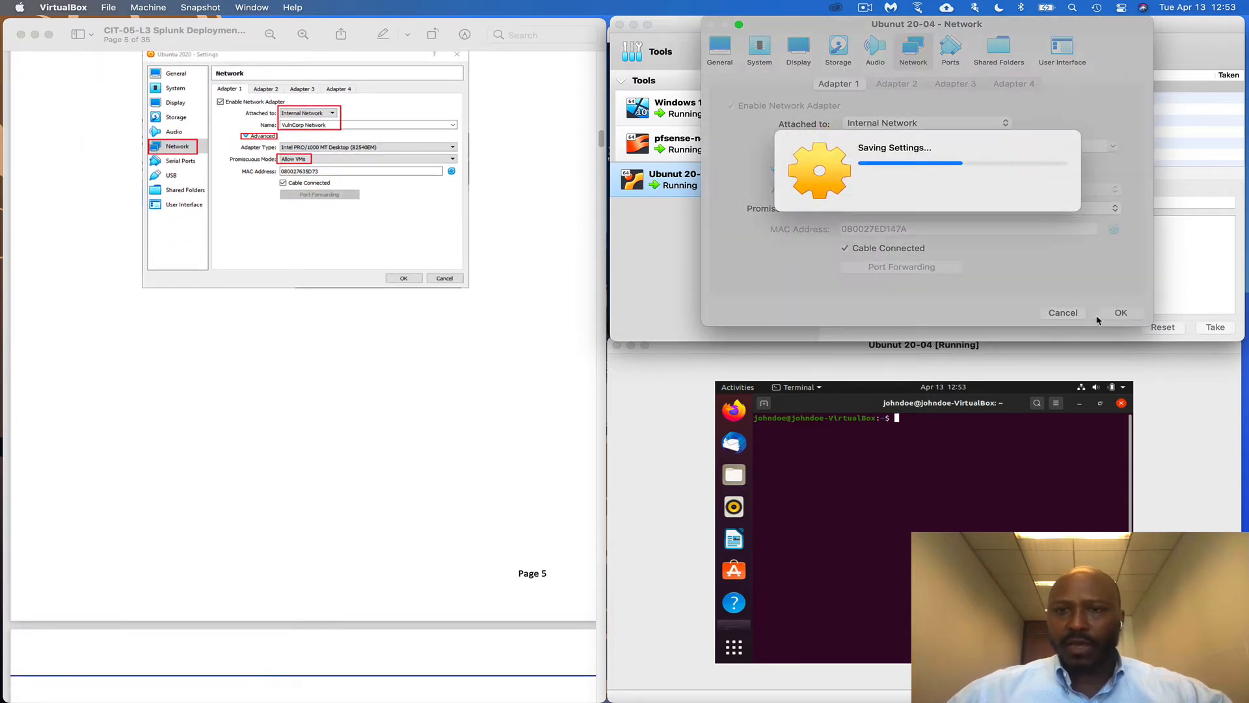
pyautogui.scroll(-10, 301, 349)
# Focus the Ubuntu VM and enter 'termin', which returns command not found
pyautogui.scroll(-8, 303, 348)
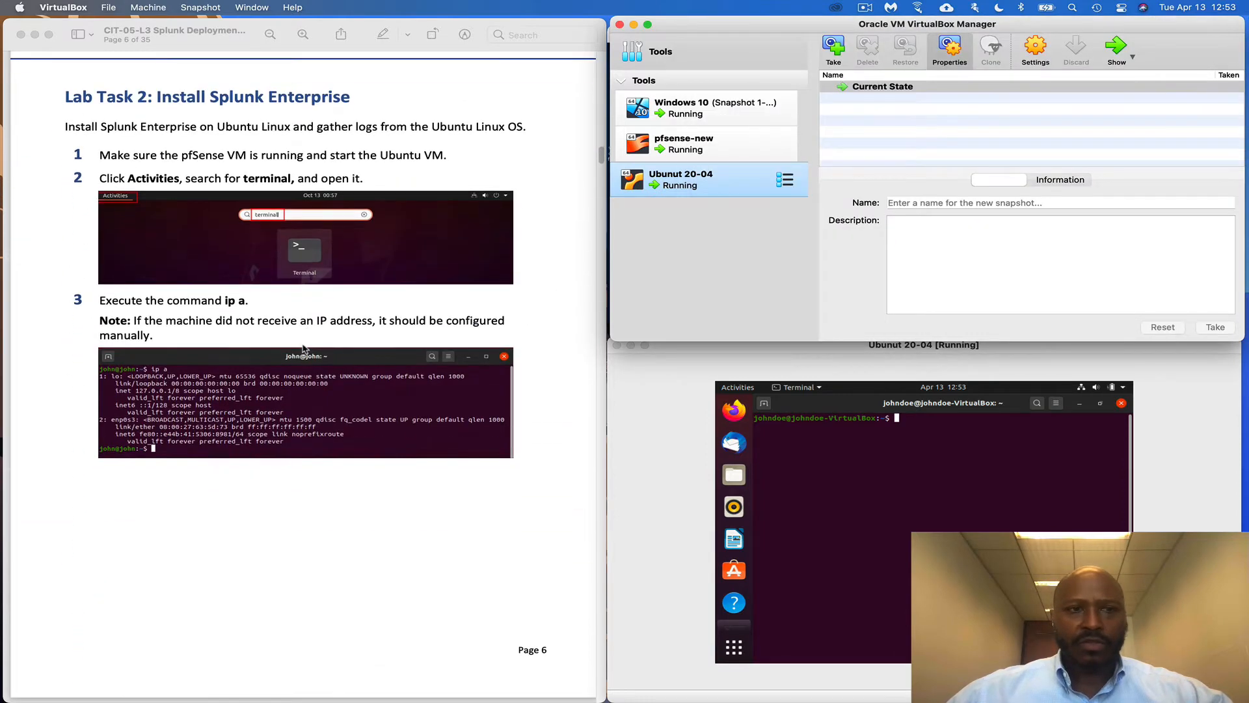
pyautogui.scroll(-1, 306, 350)
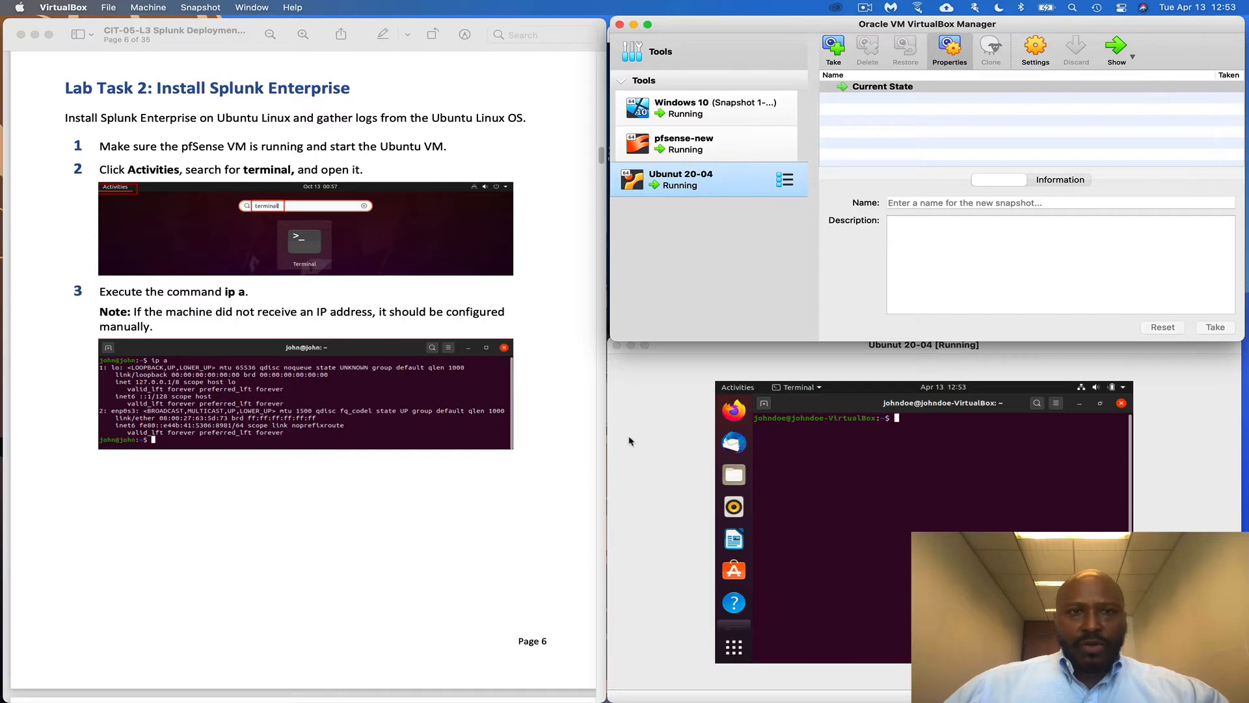
pyautogui.click(628, 441)
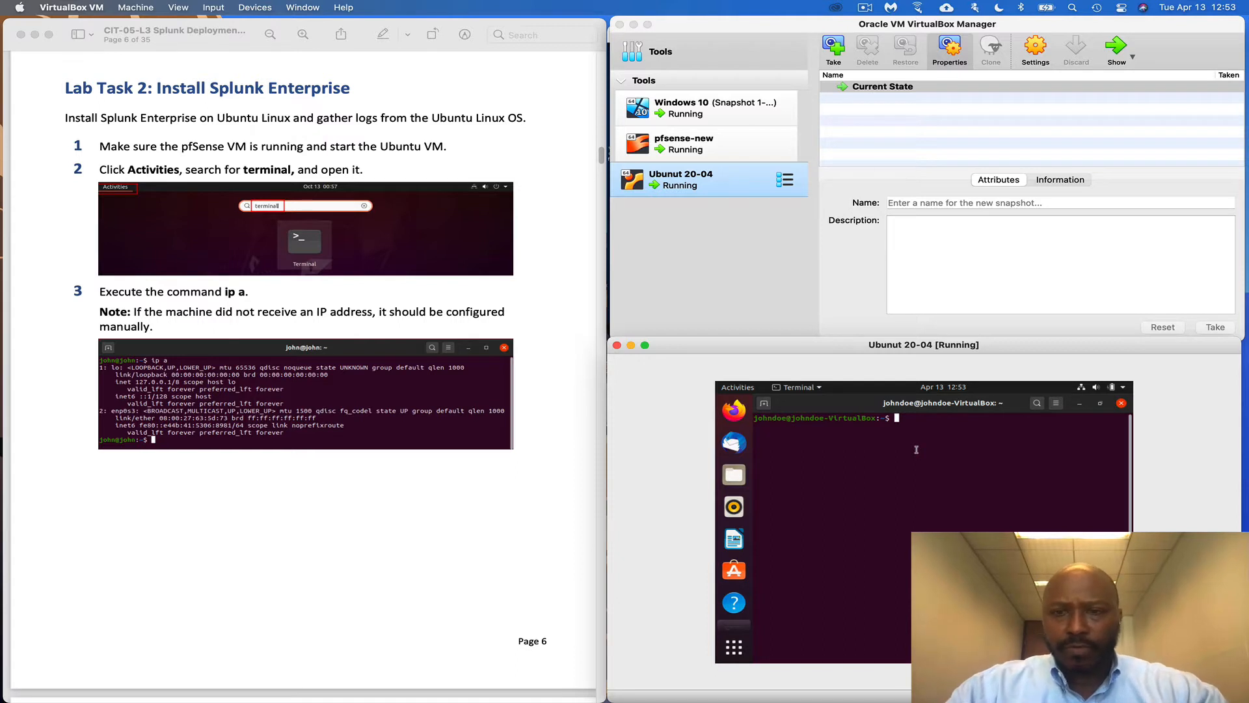
pyautogui.write('termin')
pyautogui.press('Return')
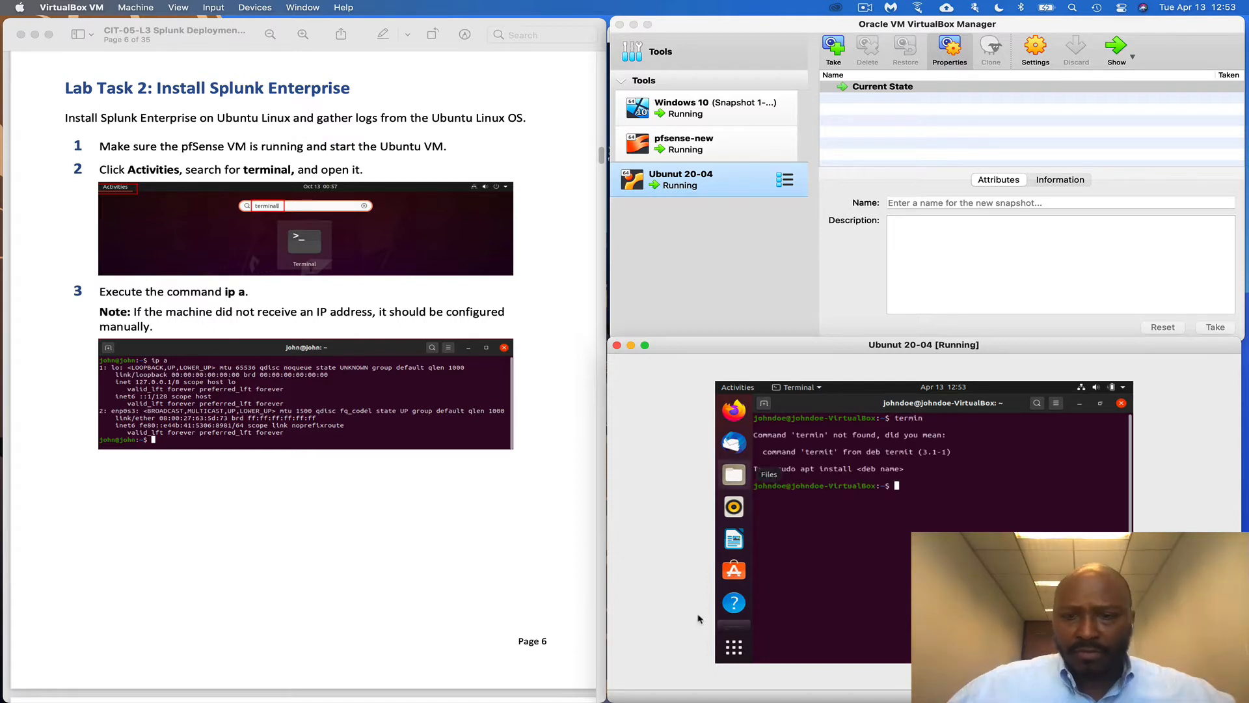
# Launch Terminal from the Activities search and move the VM window up to reveal pfsense-new
pyautogui.click(742, 651)
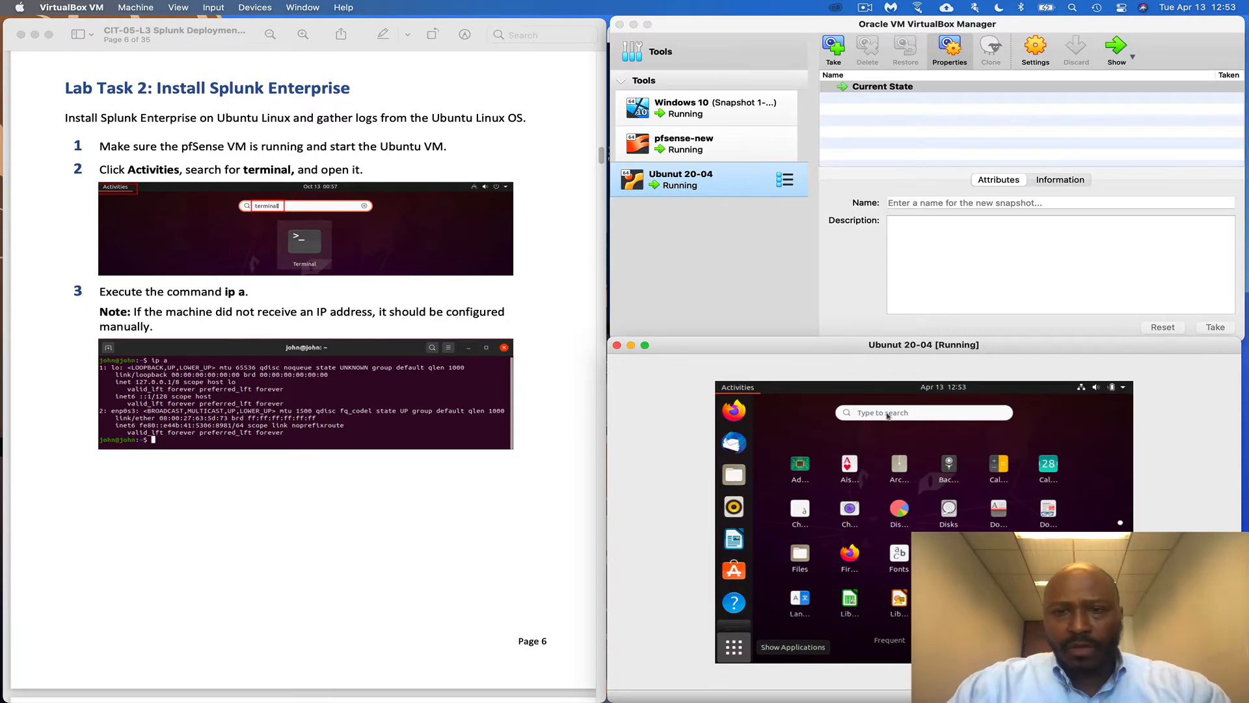
pyautogui.click(886, 412)
pyautogui.write('termin')
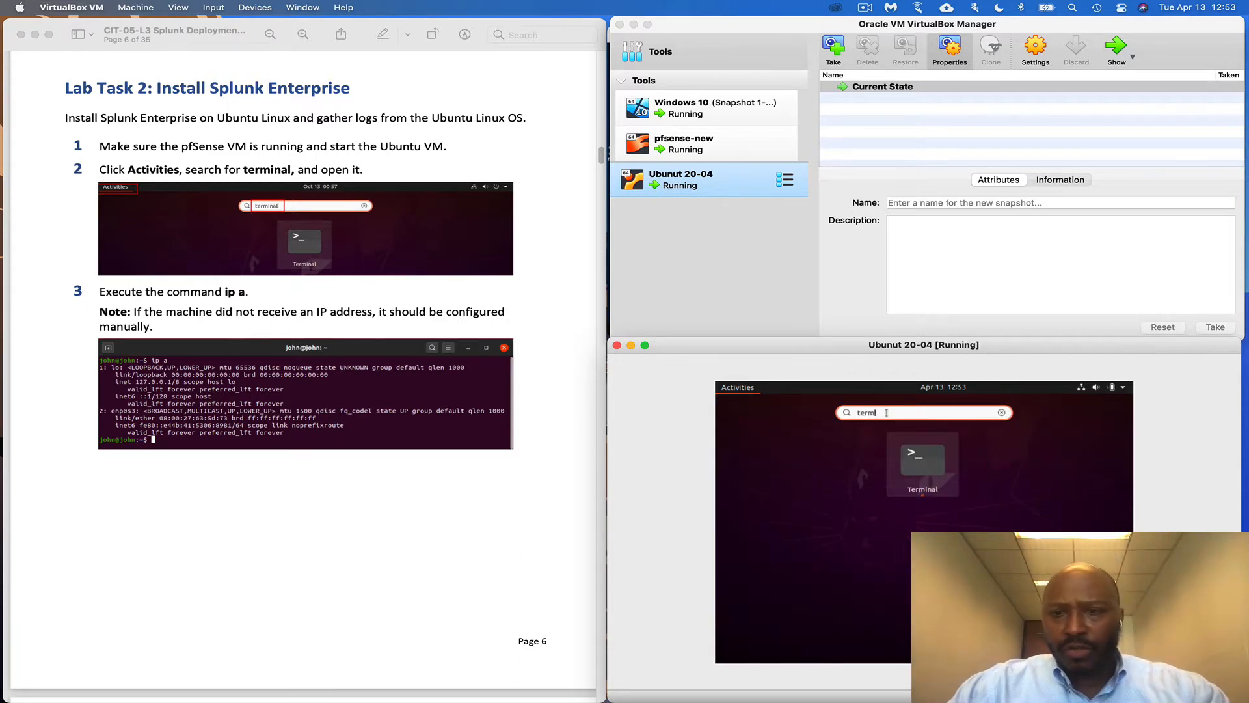
pyautogui.click(924, 461)
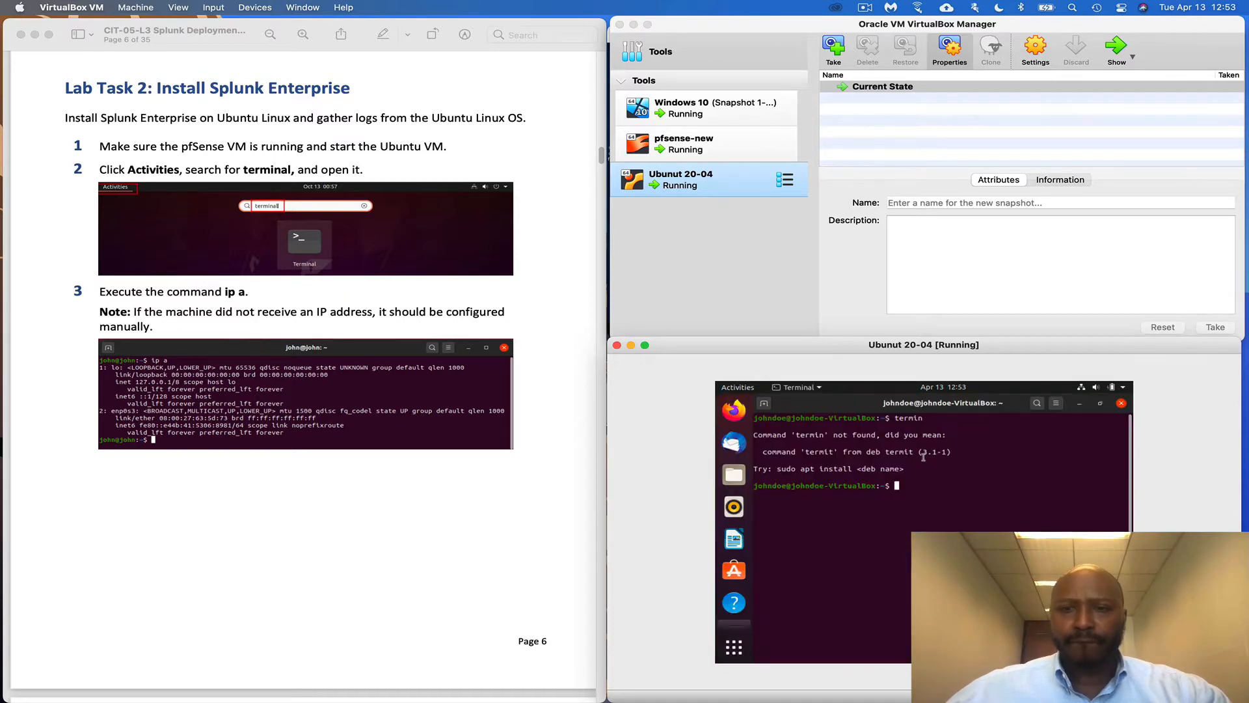
pyautogui.moveTo(840, 350); pyautogui.dragTo(818, 28)
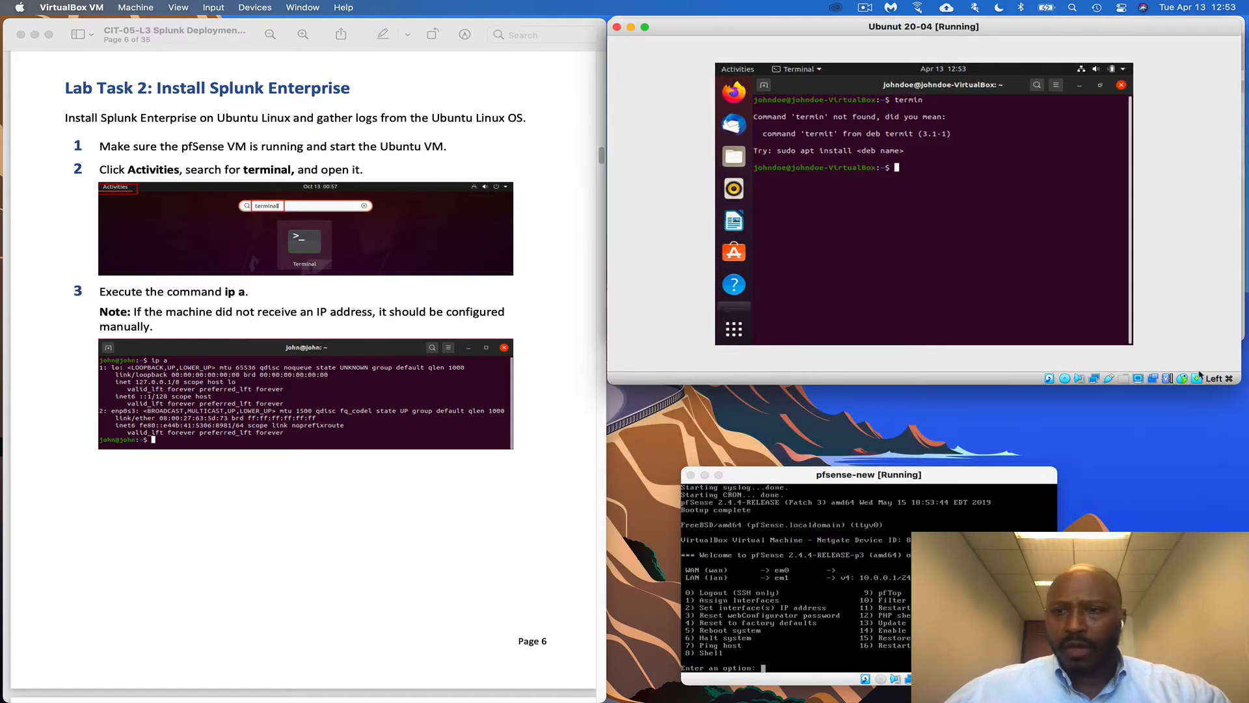
# Fit the Ubuntu VM window to its guest display with Adjust Window Size, then drag it larger
pyautogui.click(1139, 379)
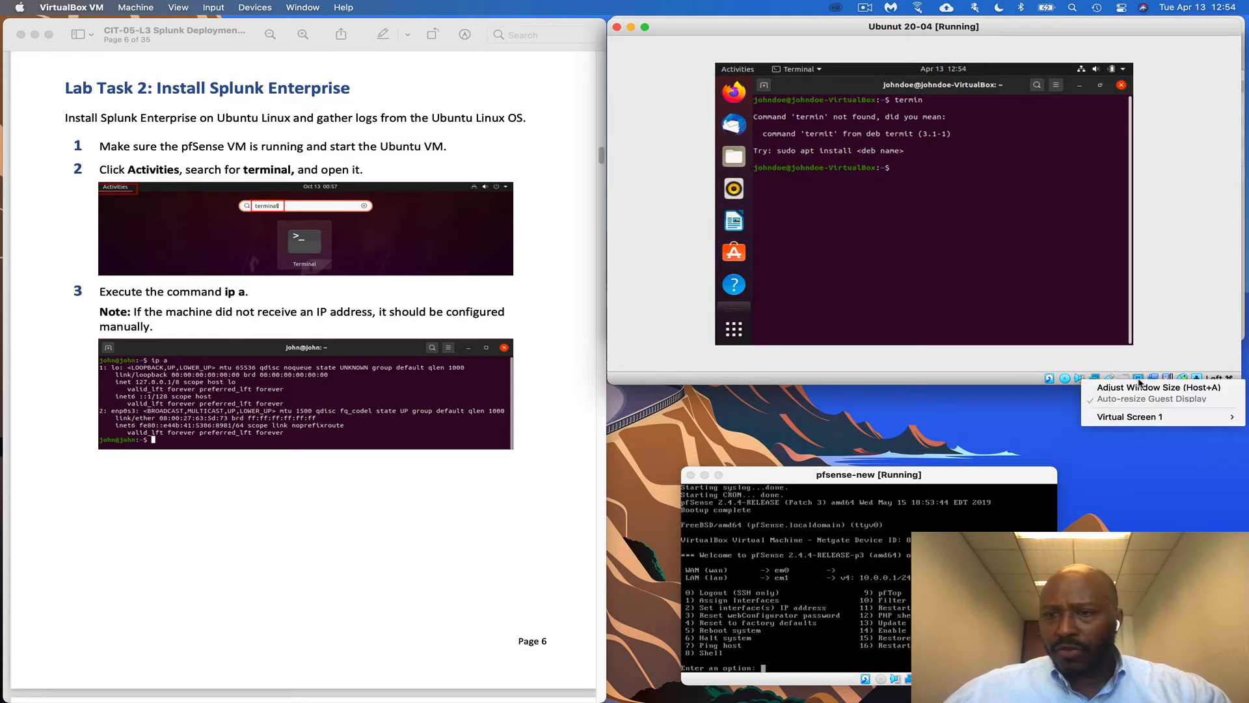
pyautogui.click(1134, 435)
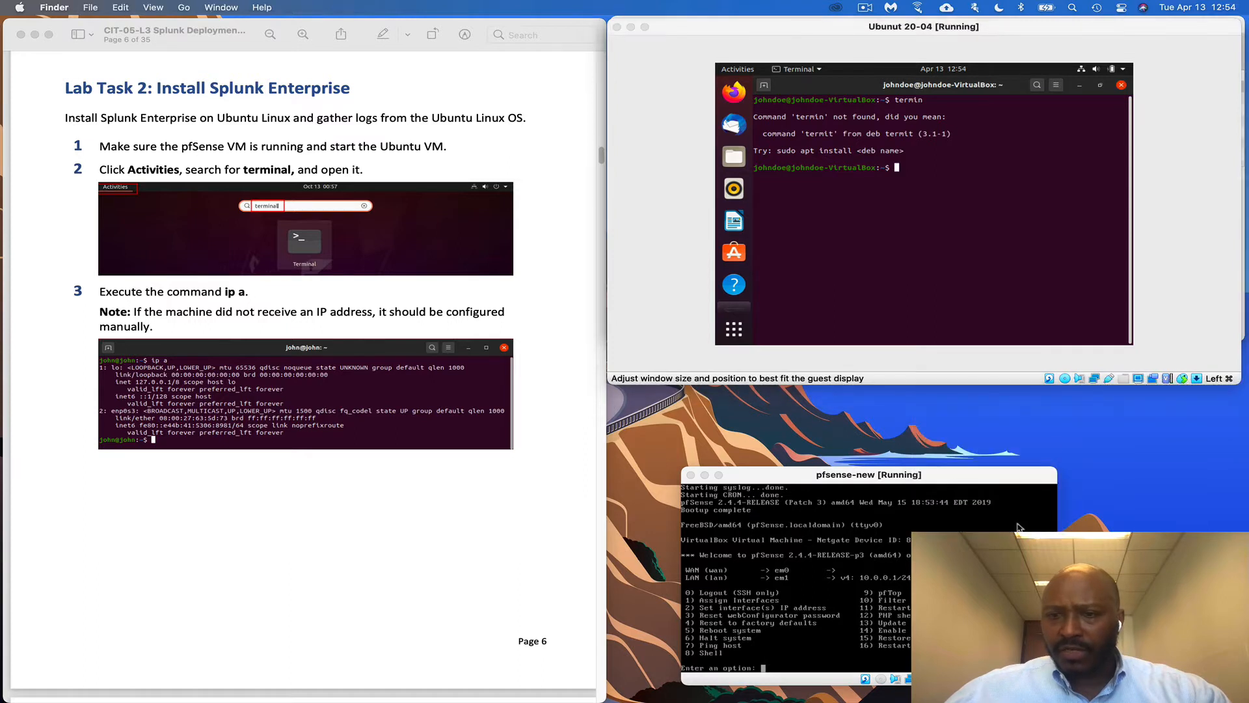
pyautogui.click(1139, 382)
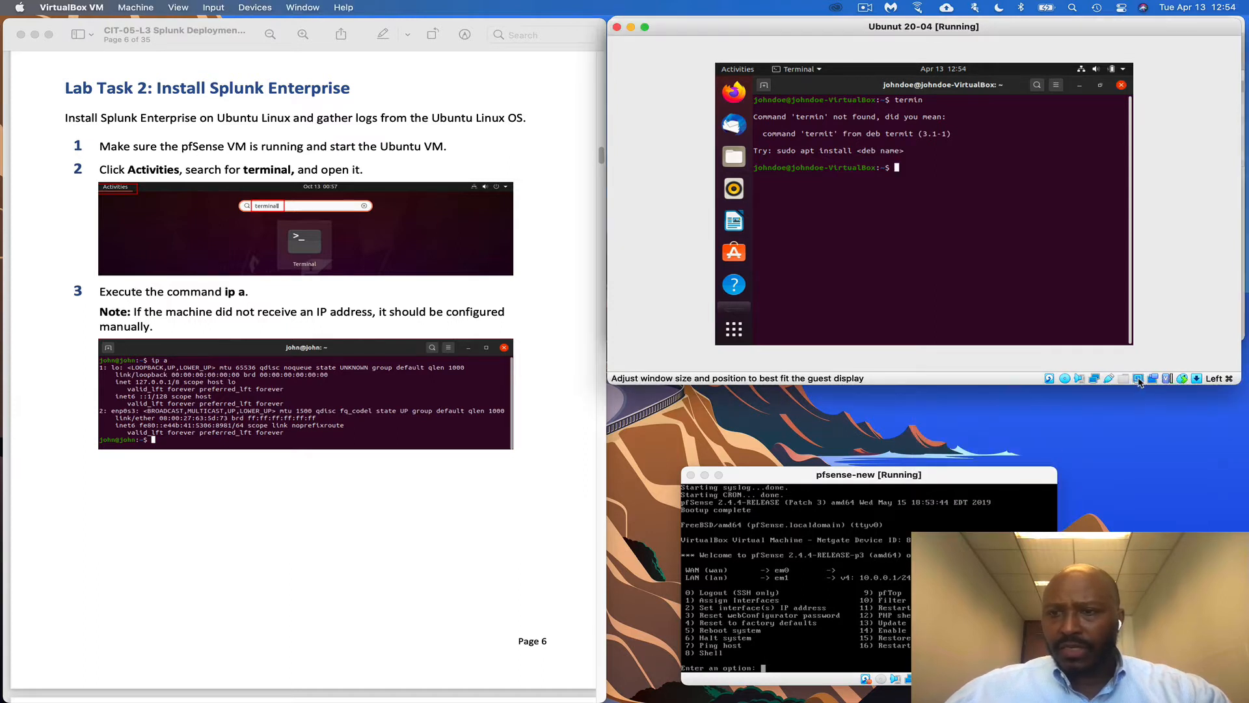
pyautogui.click(1139, 381)
pyautogui.moveTo(1096, 419)
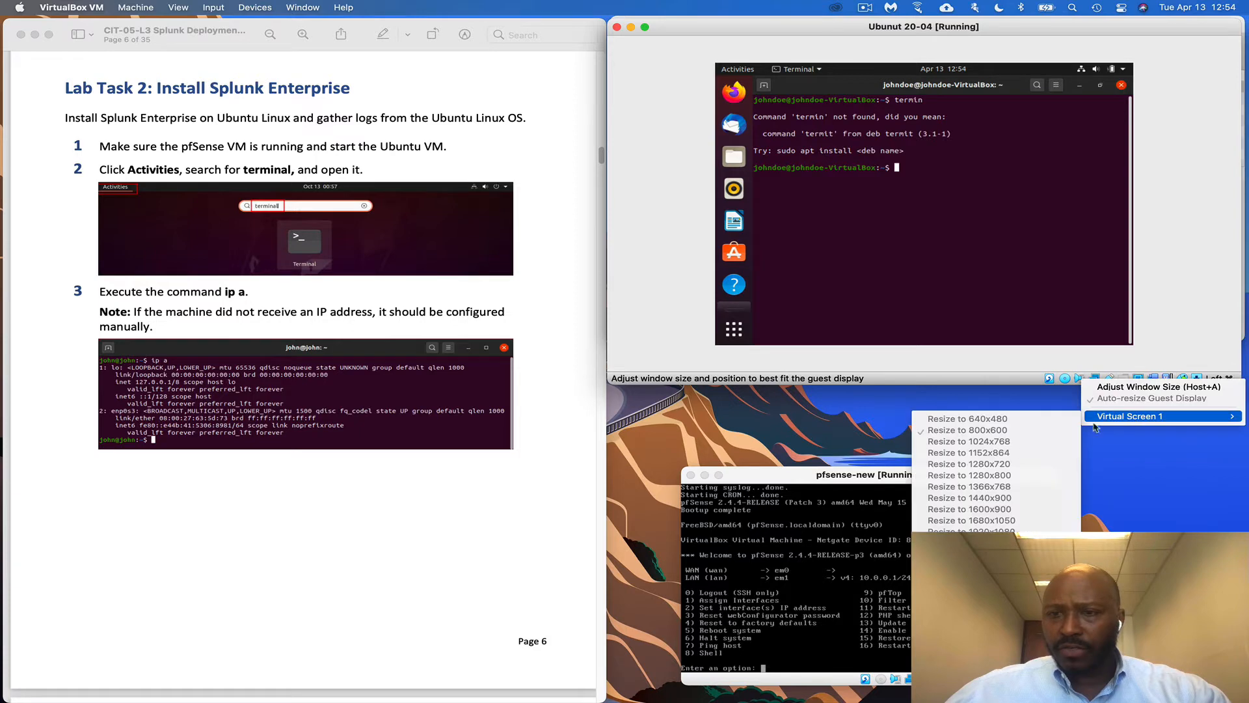
pyautogui.click(1159, 387)
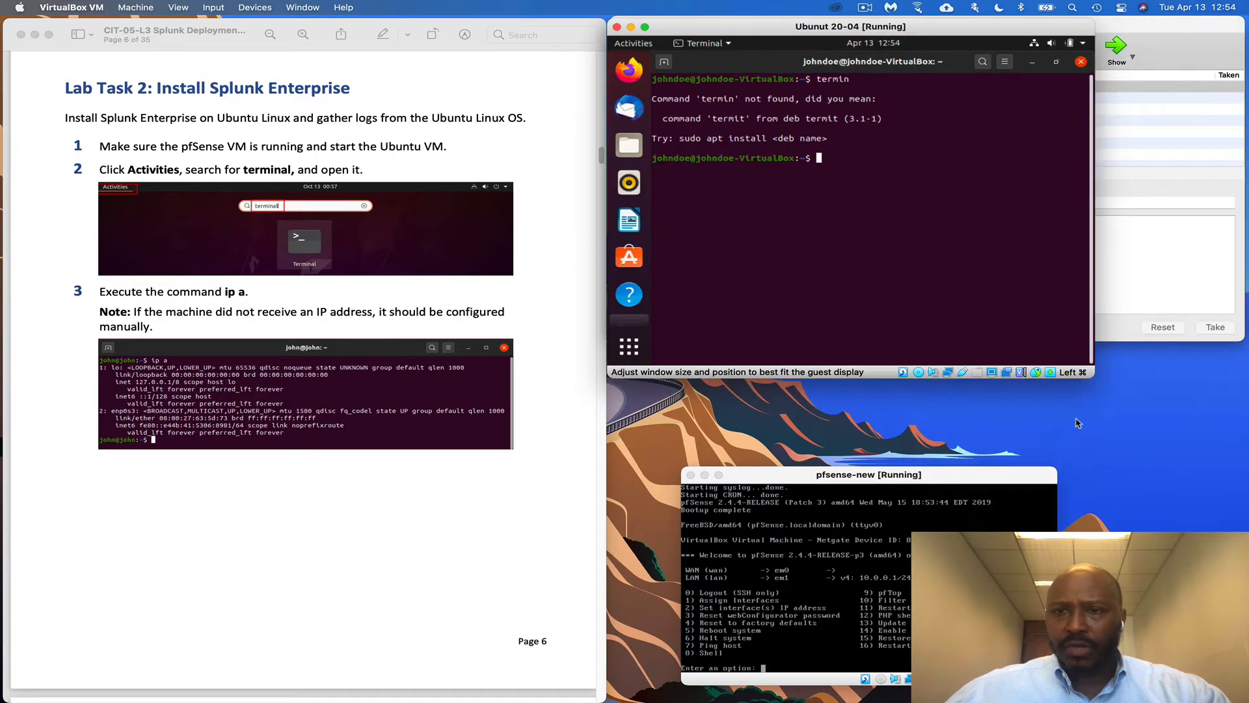
pyautogui.moveTo(1091, 378); pyautogui.dragTo(1246, 440)
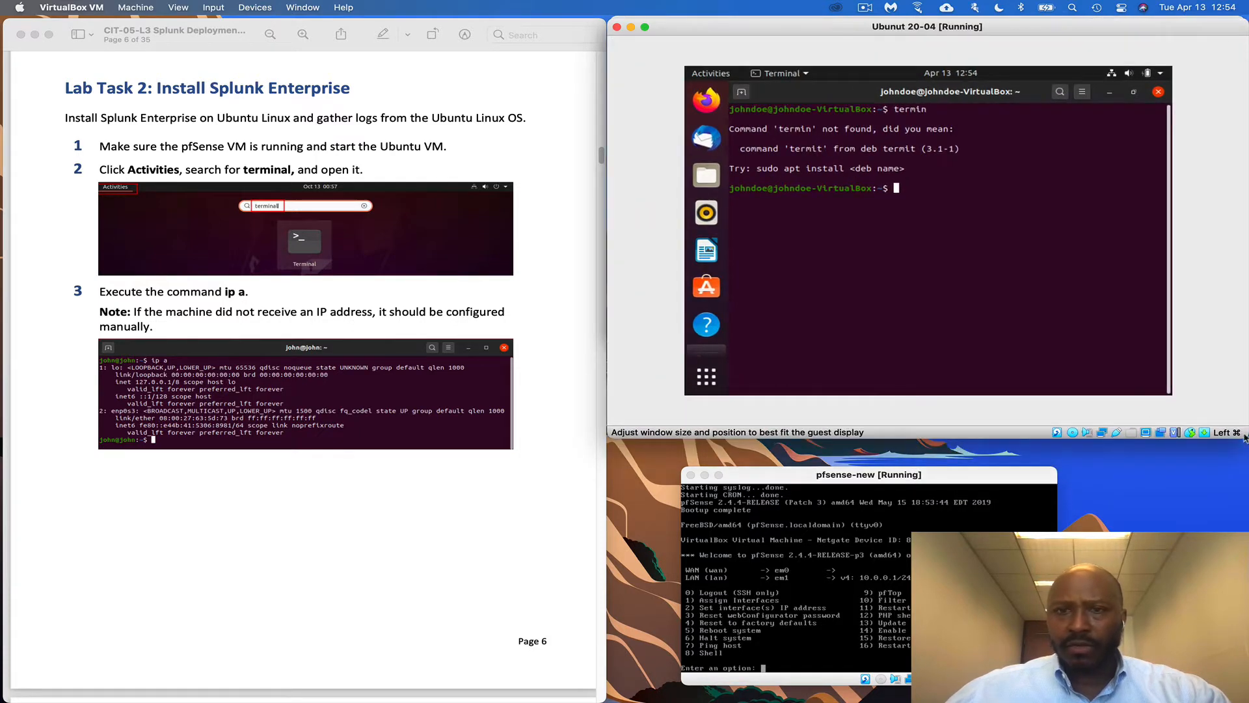
pyautogui.scroll(-2, 410, 394)
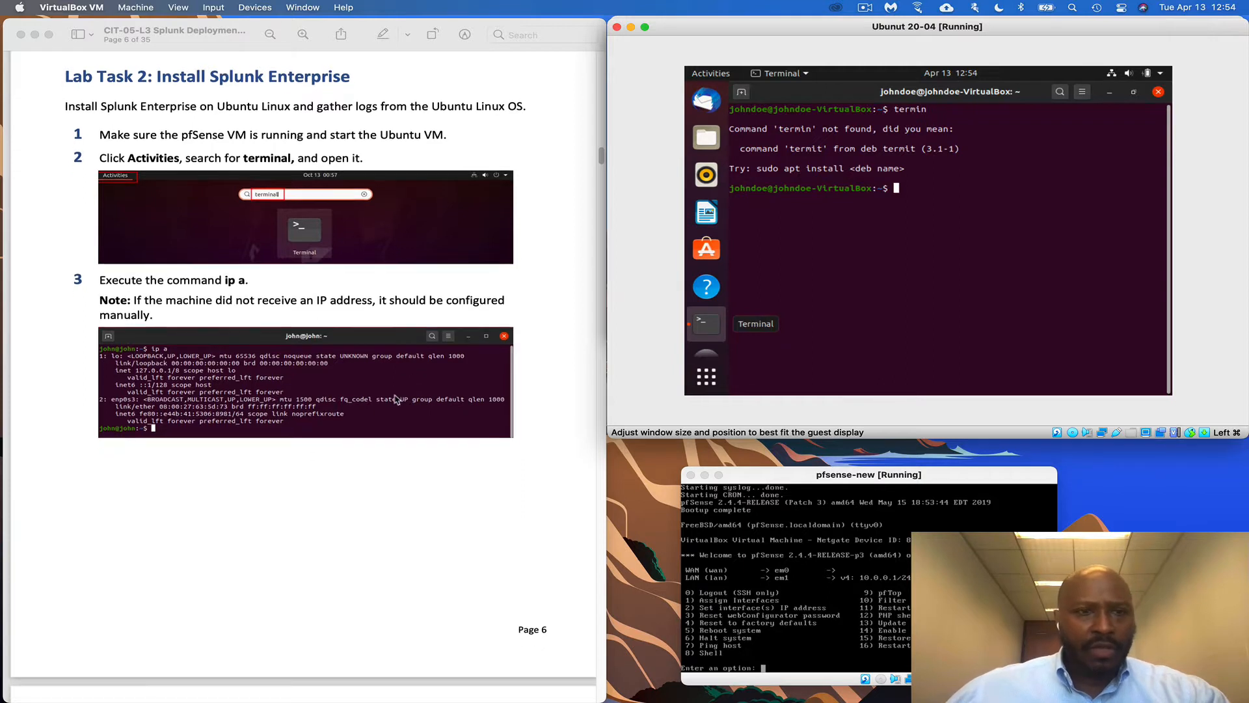
pyautogui.scroll(-2, 396, 398)
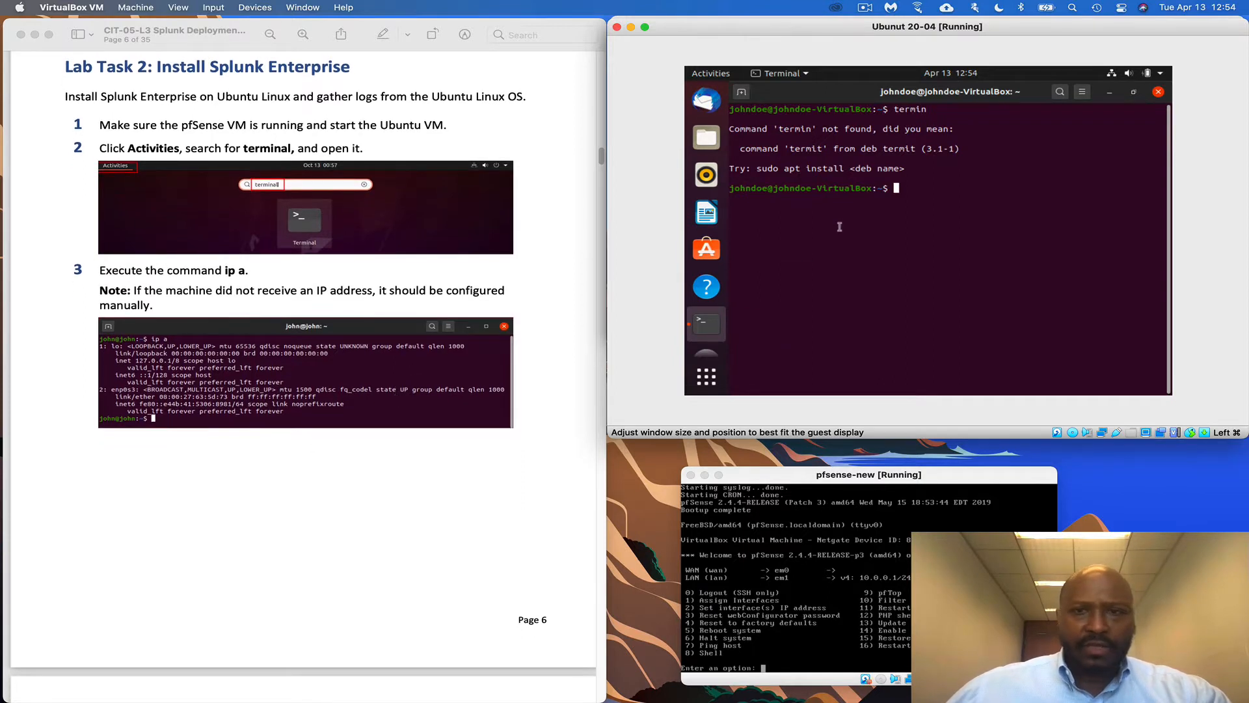
# Run ip a in the Ubuntu terminal and select enp0s3's address 10.0.0.13
pyautogui.write('ip ')
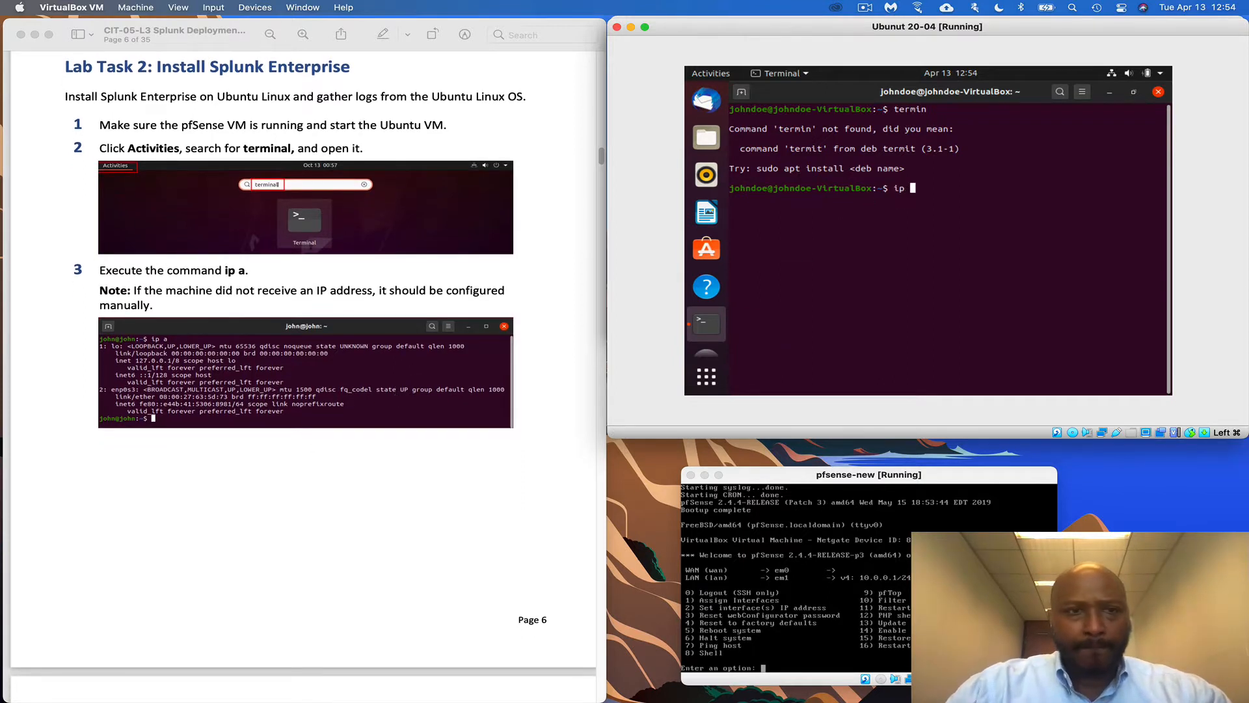
pyautogui.write('a')
pyautogui.press('Return')
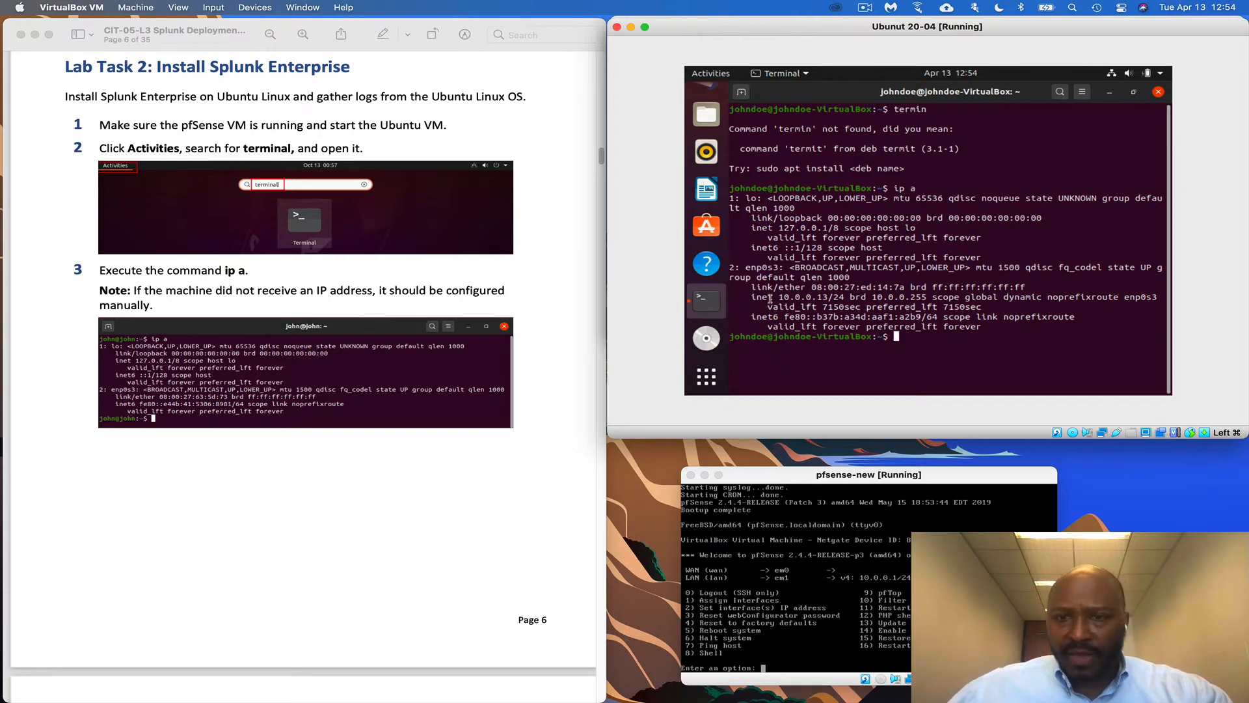
pyautogui.moveTo(777, 296); pyautogui.dragTo(830, 297)
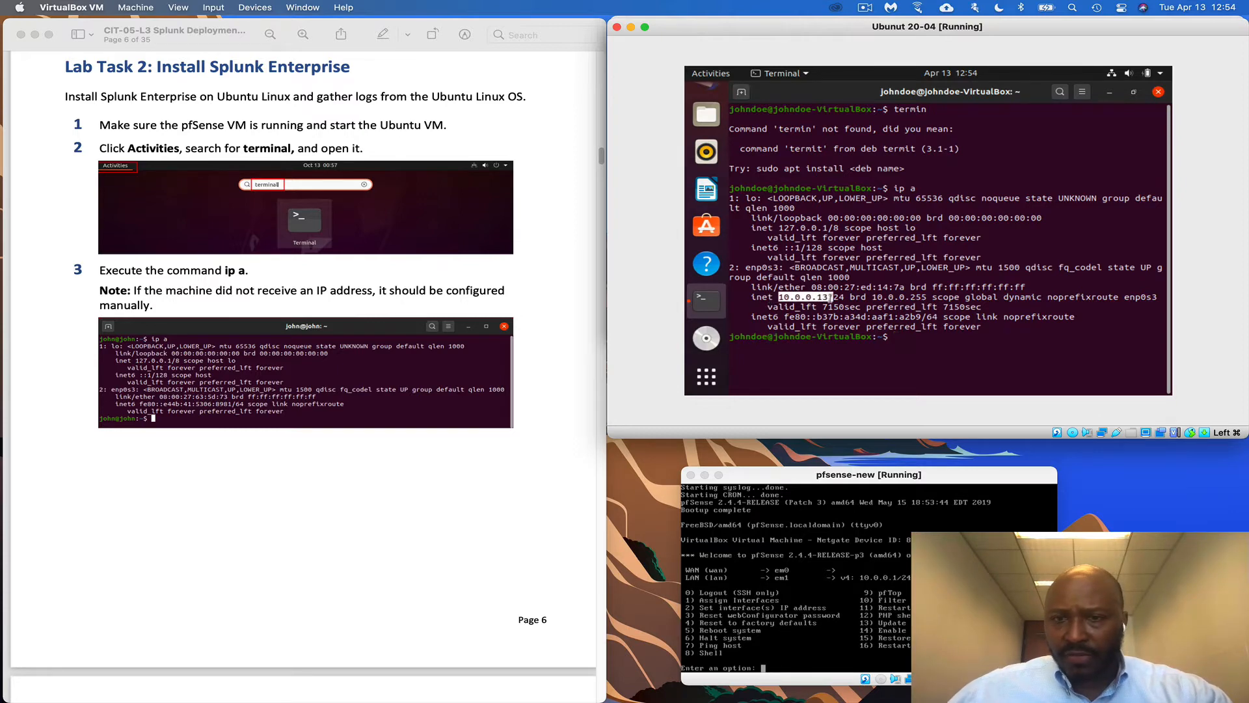
pyautogui.scroll(-10, 419, 439)
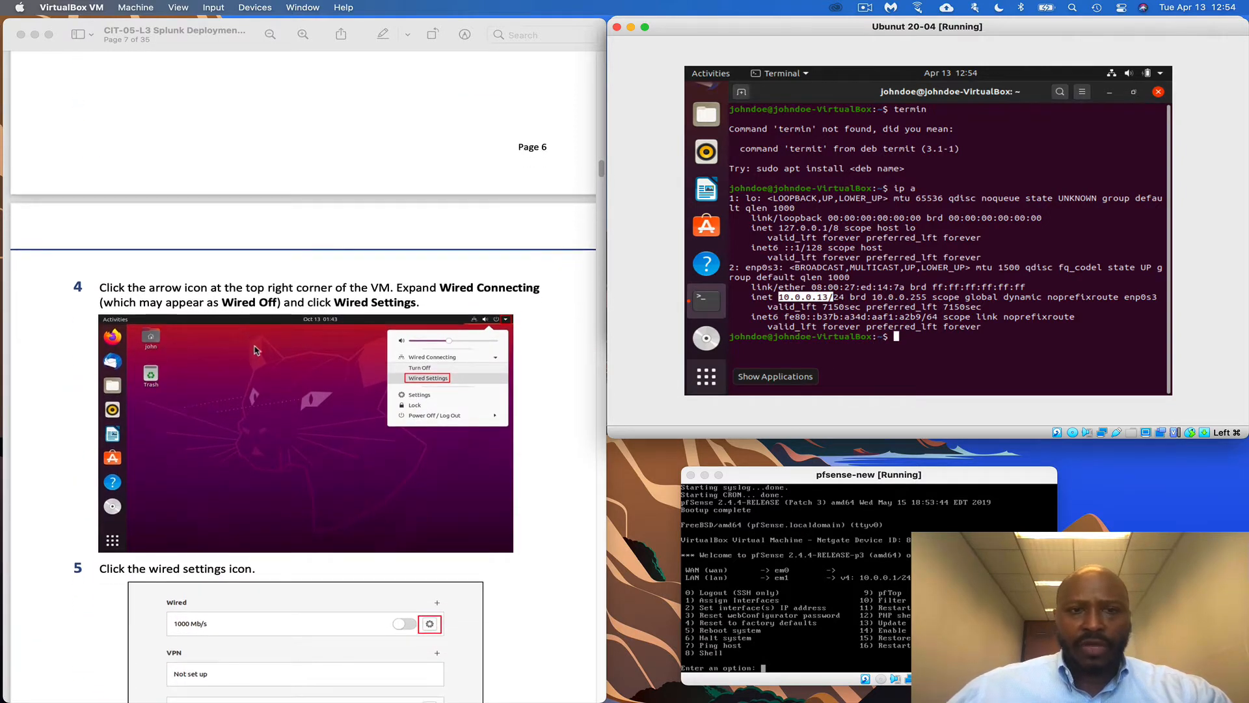
pyautogui.scroll(5, 261, 357)
pyautogui.scroll(3, 261, 359)
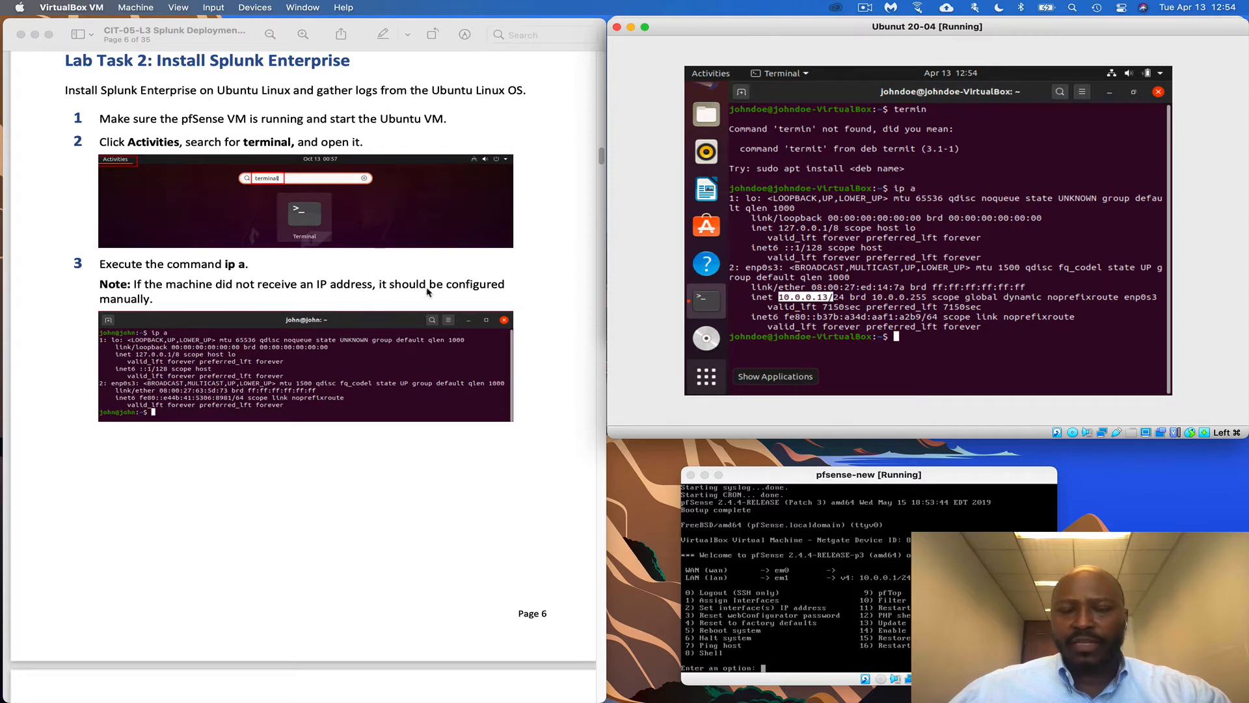
pyautogui.scroll(-3, 467, 463)
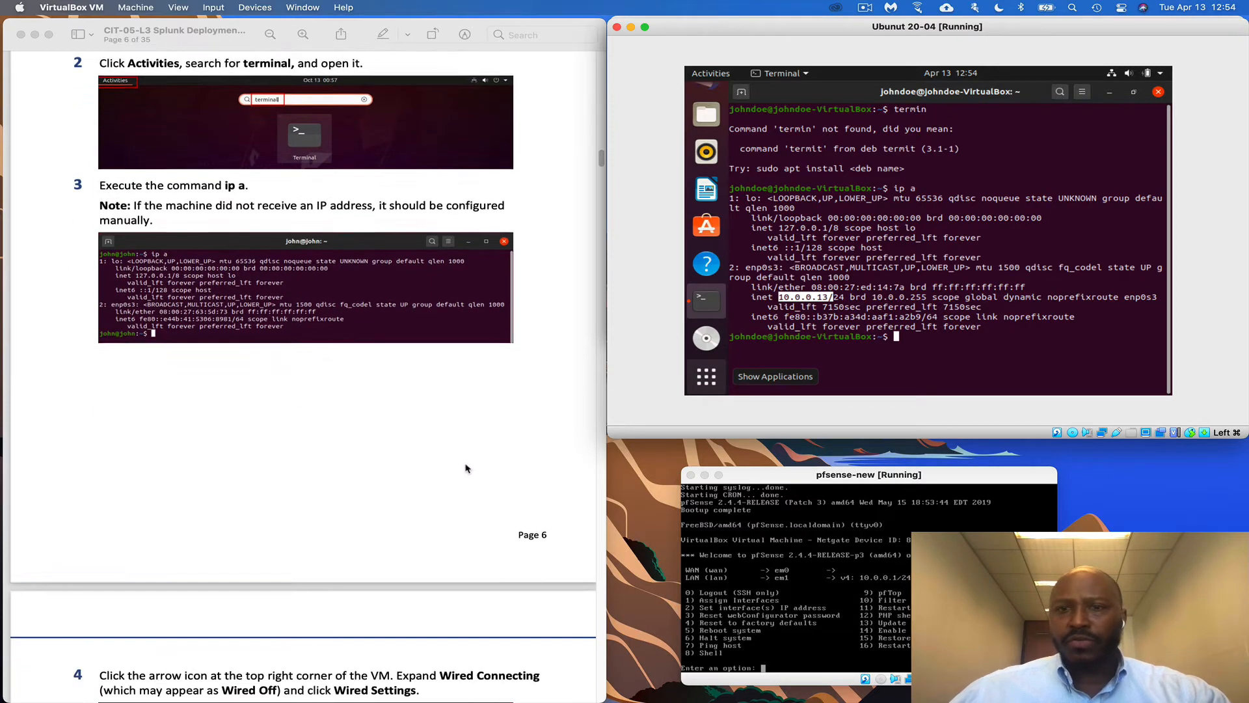
pyautogui.scroll(-10, 466, 469)
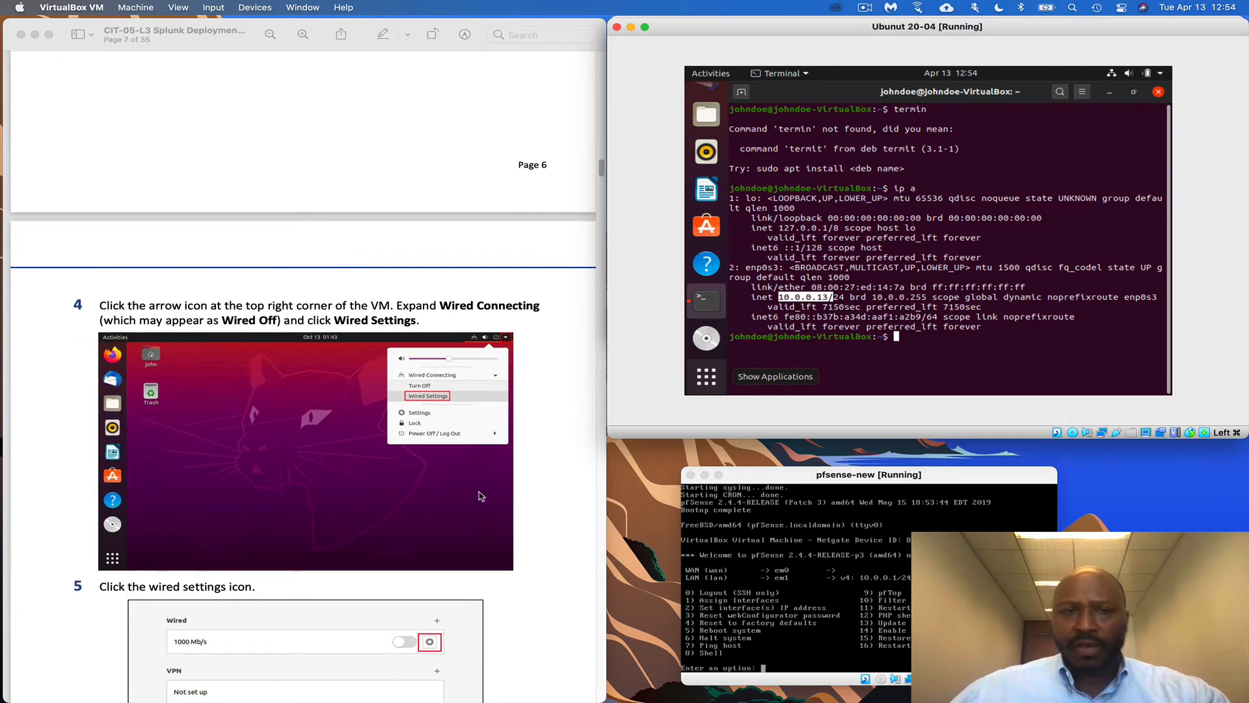
pyautogui.scroll(-5, 480, 496)
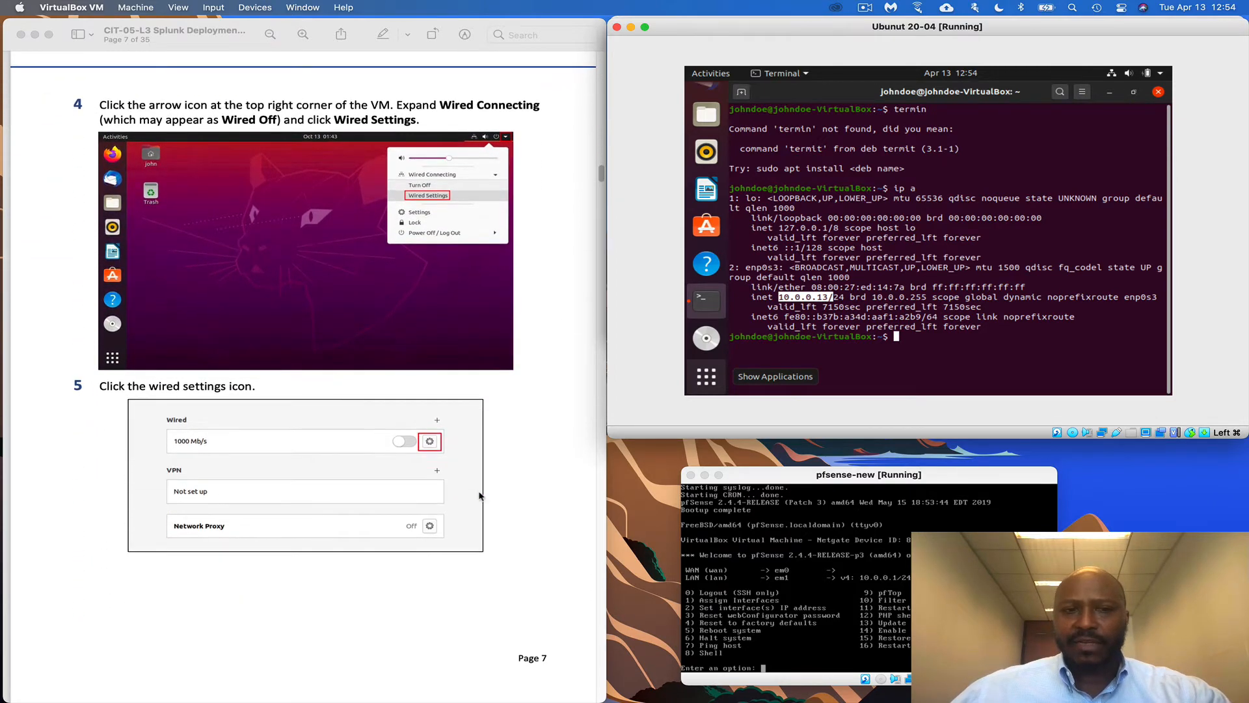
pyautogui.scroll(-6, 480, 497)
pyautogui.scroll(3, 480, 497)
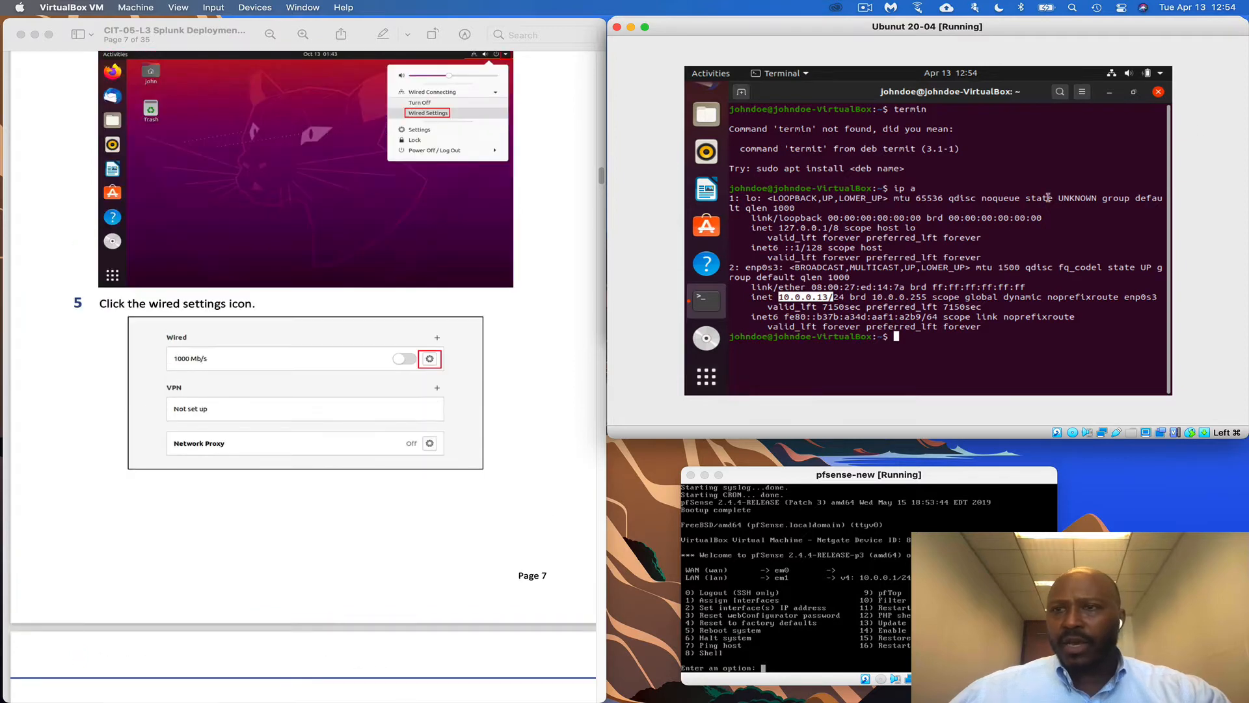
pyautogui.scroll(-4, 426, 445)
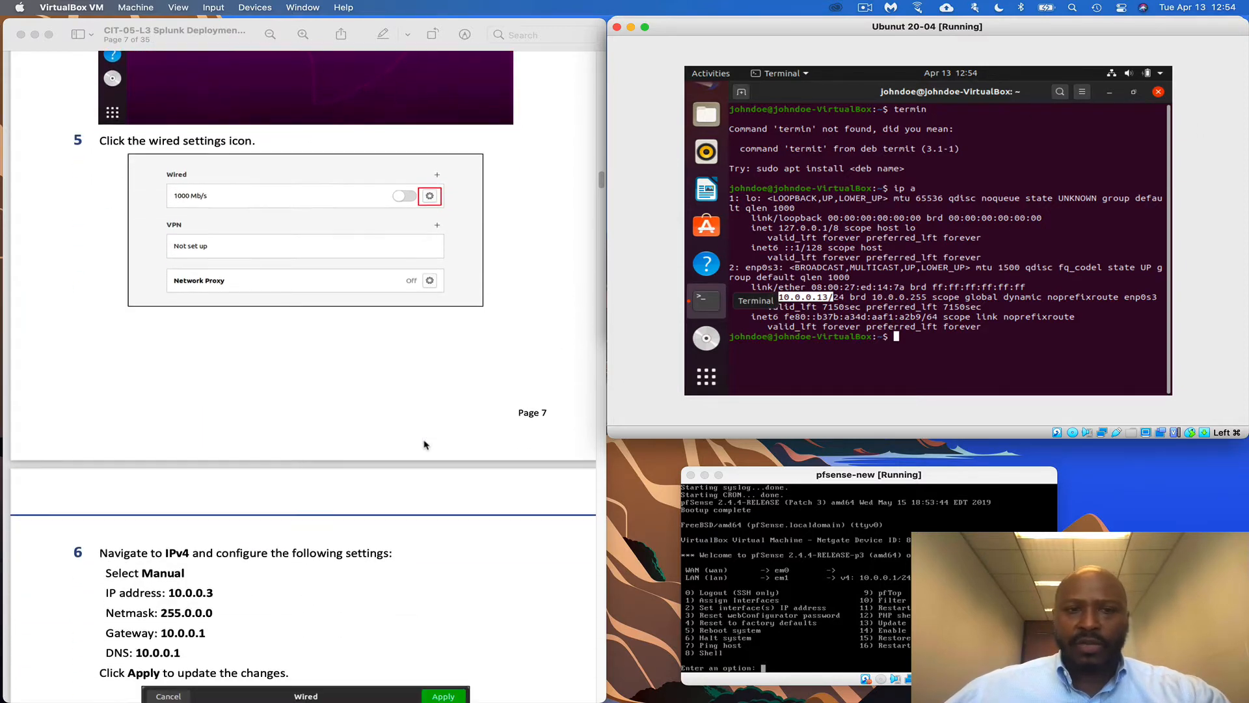
# Open the Wired connection details from Ubuntu Settings, showing IPv4 address 10.0.0.13
pyautogui.click(1112, 73)
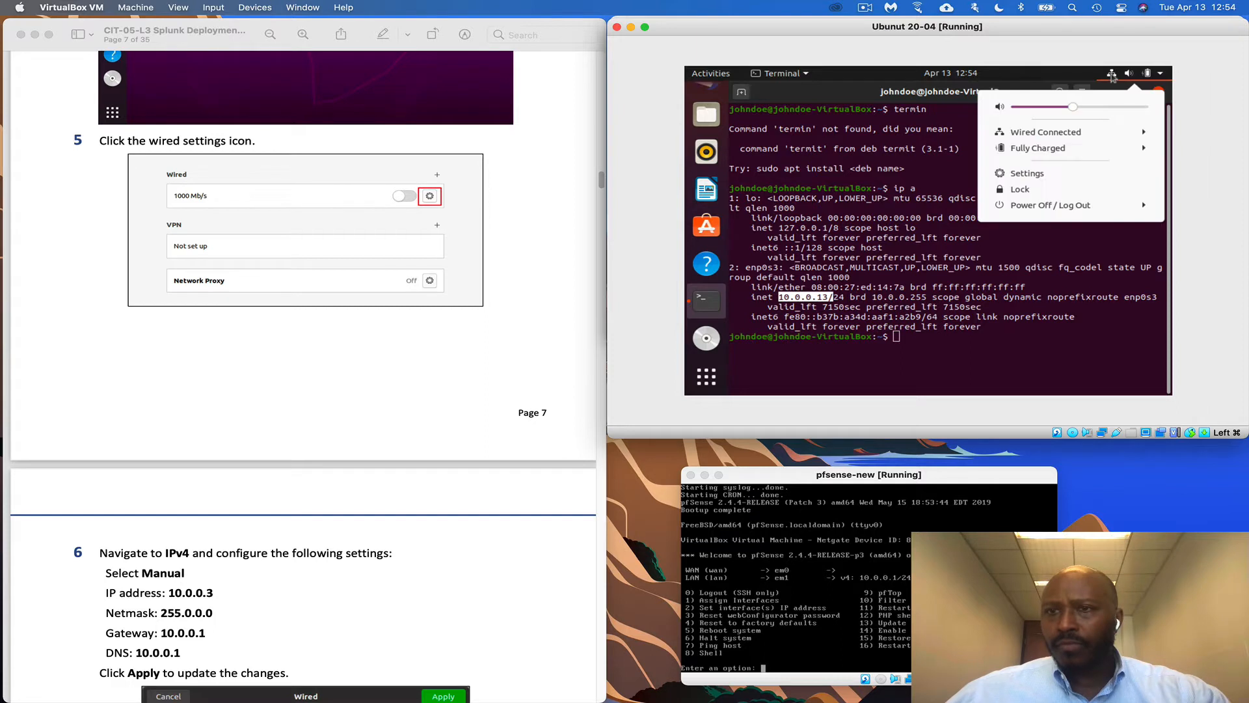
pyautogui.click(1144, 133)
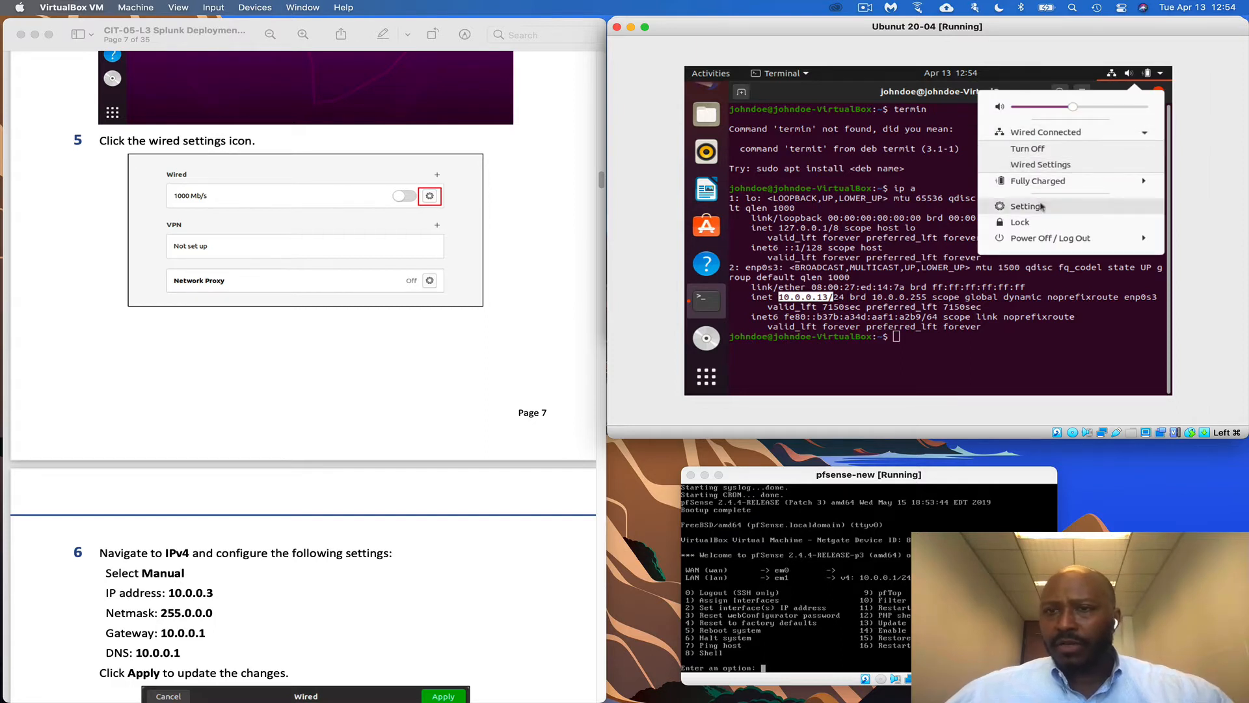
pyautogui.click(1041, 206)
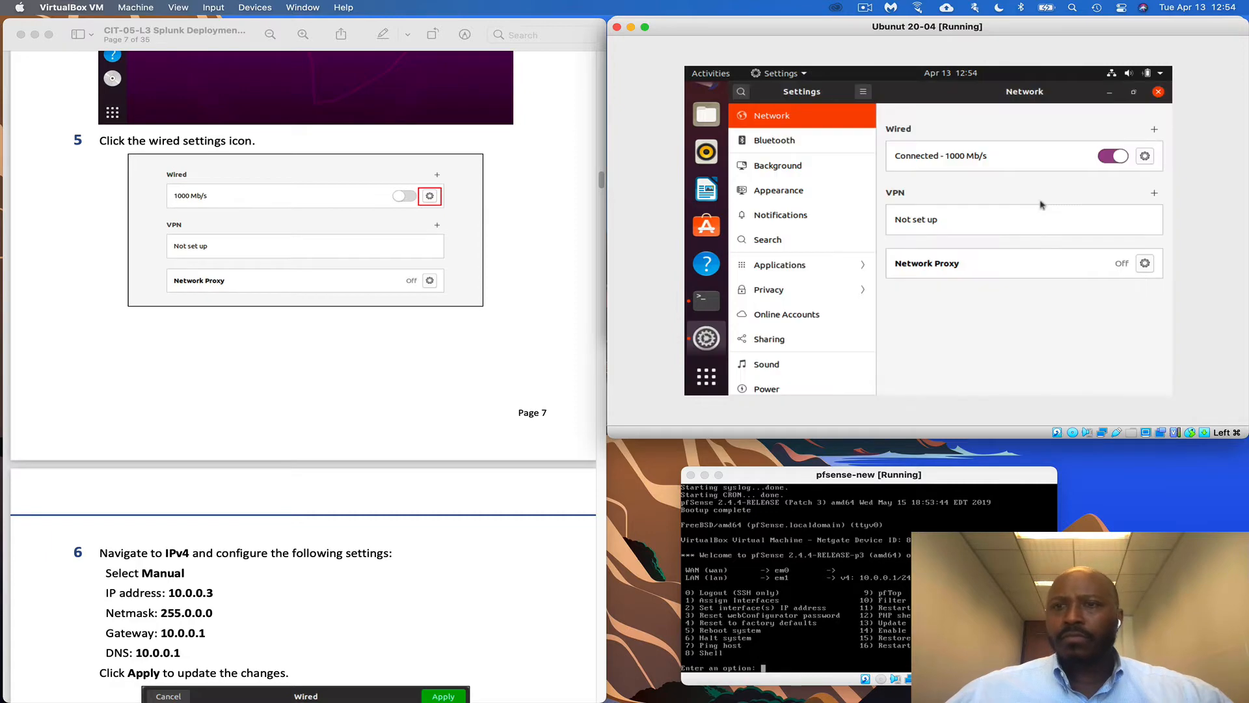
pyautogui.scroll(-2, 477, 332)
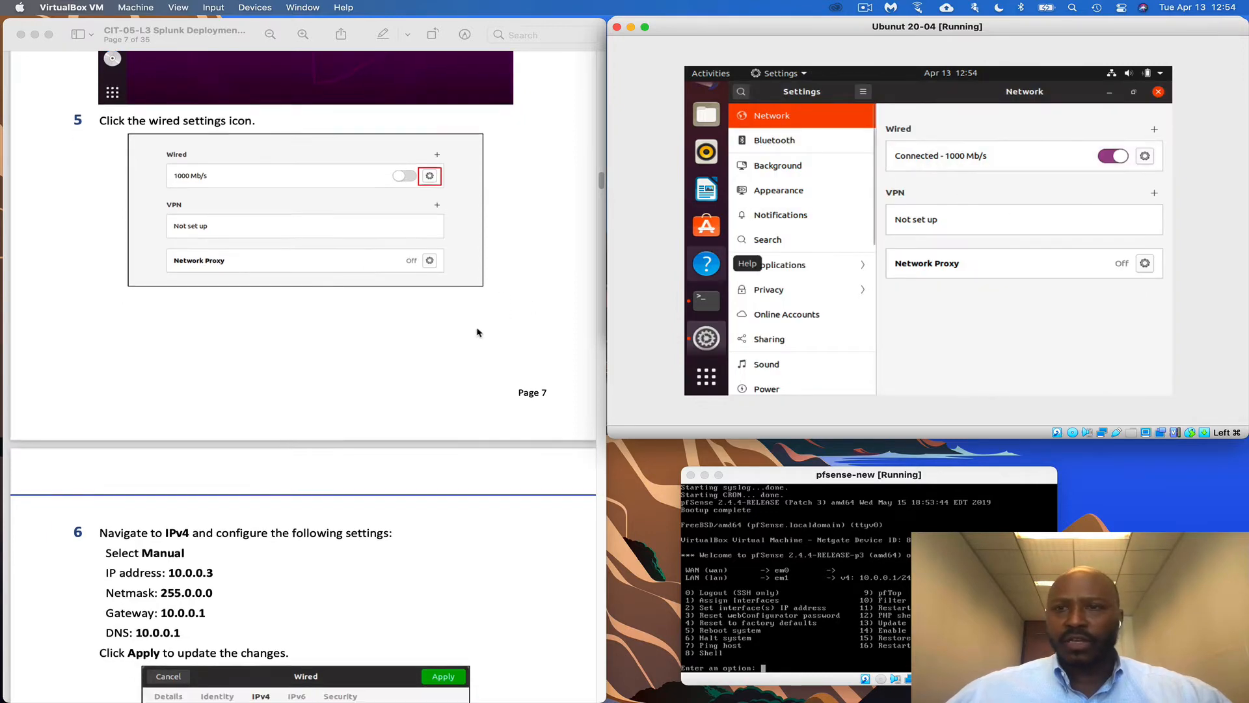
pyautogui.scroll(-10, 457, 329)
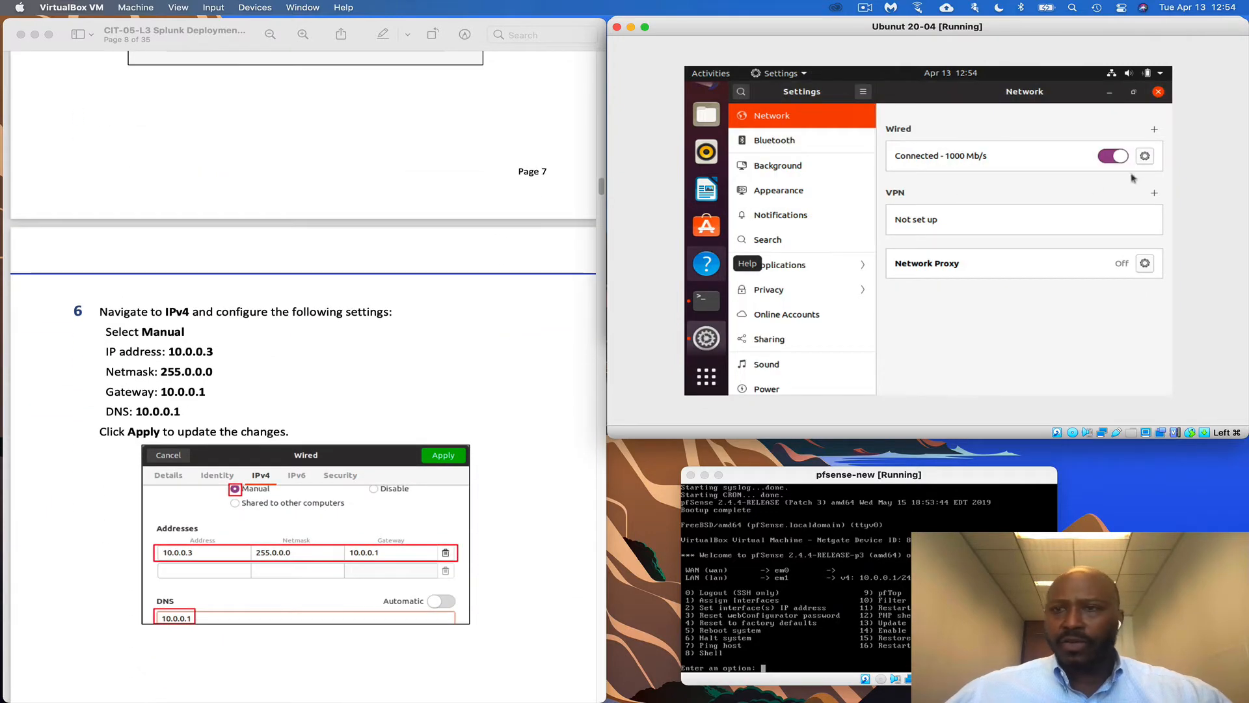
pyautogui.click(1146, 163)
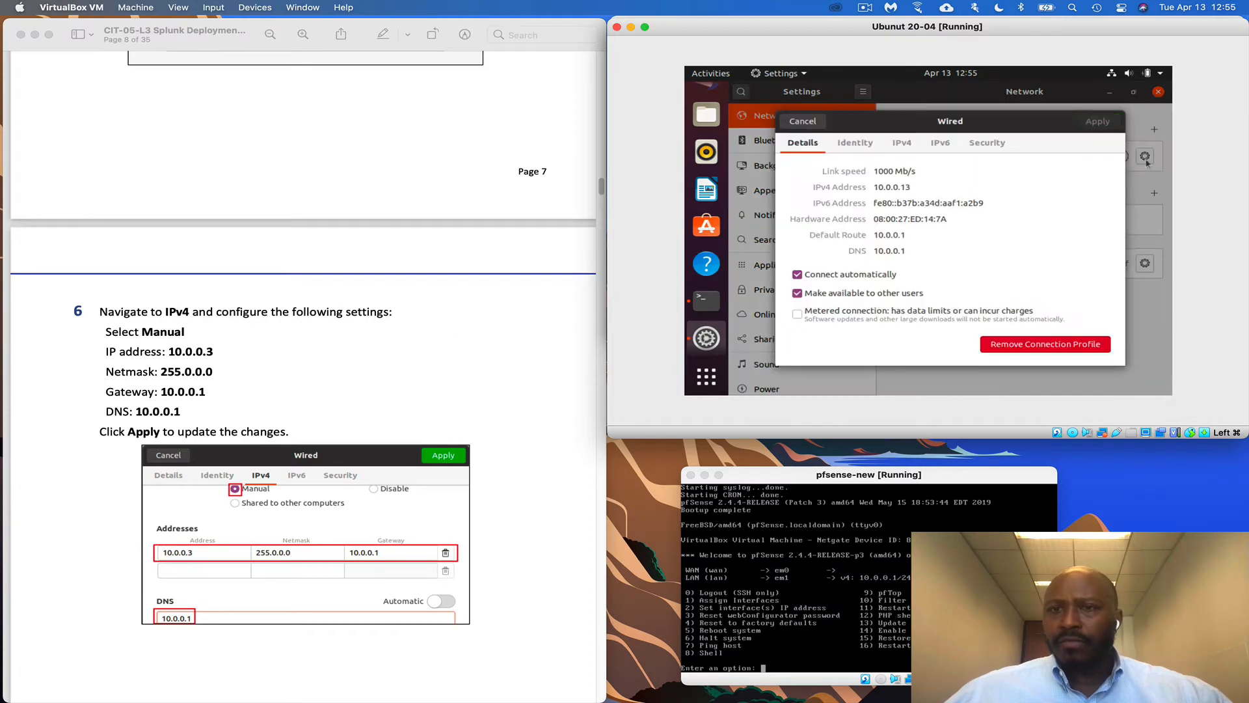
pyautogui.click(904, 149)
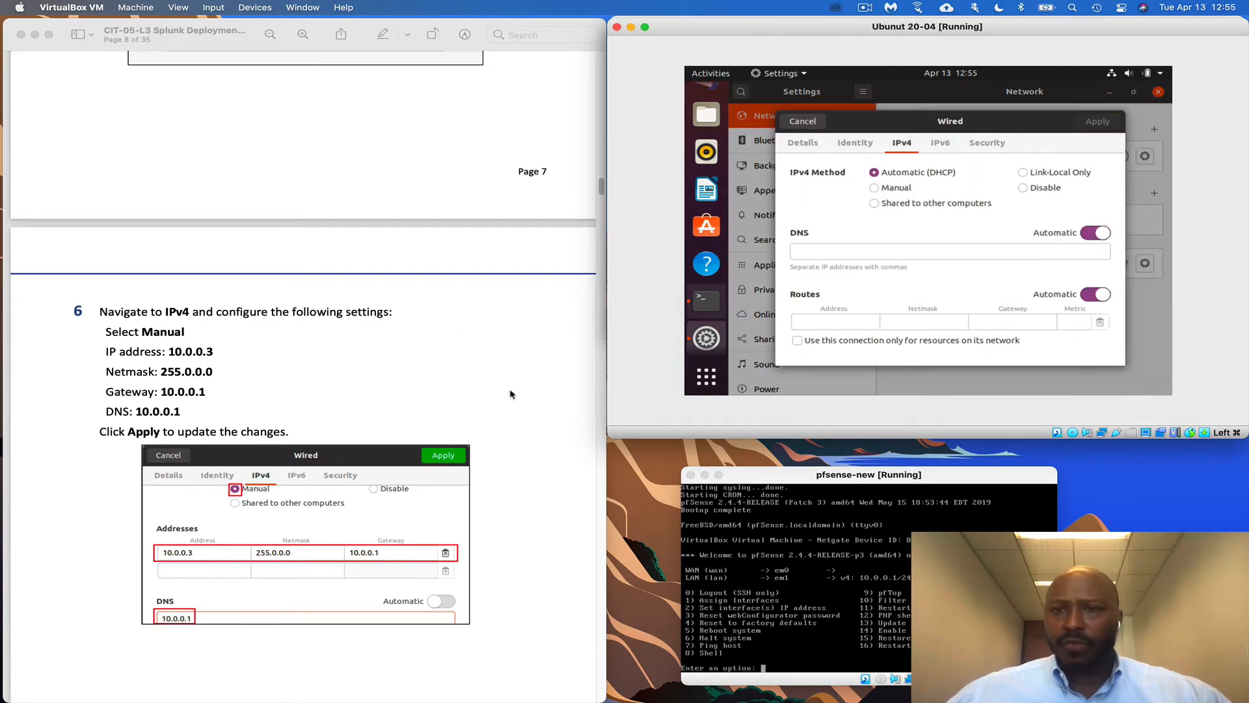
pyautogui.scroll(-2, 501, 397)
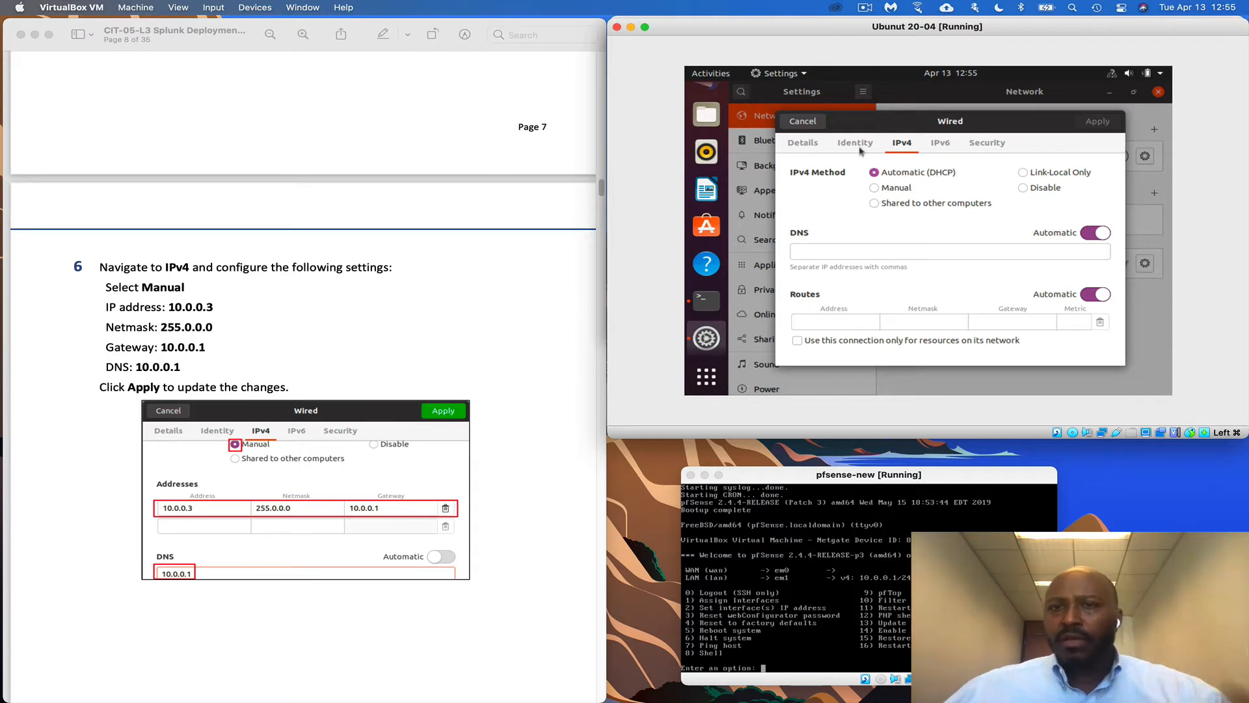
pyautogui.click(803, 143)
pyautogui.click(850, 143)
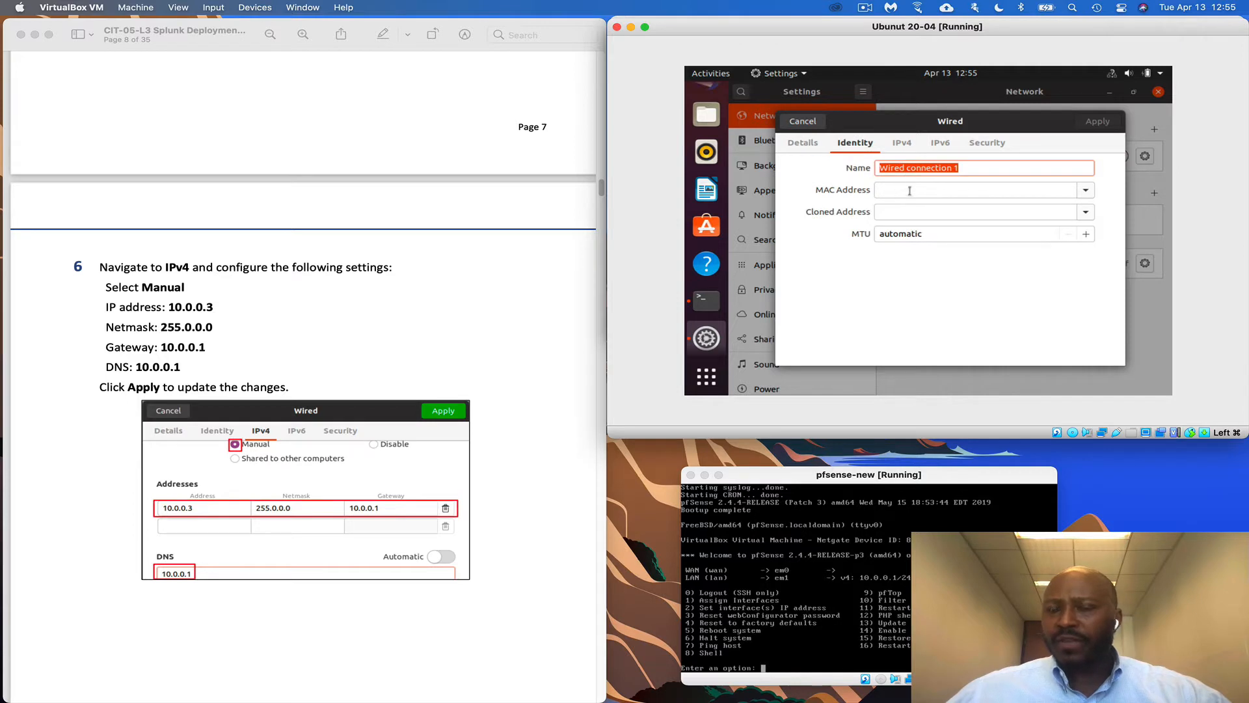
pyautogui.click(903, 145)
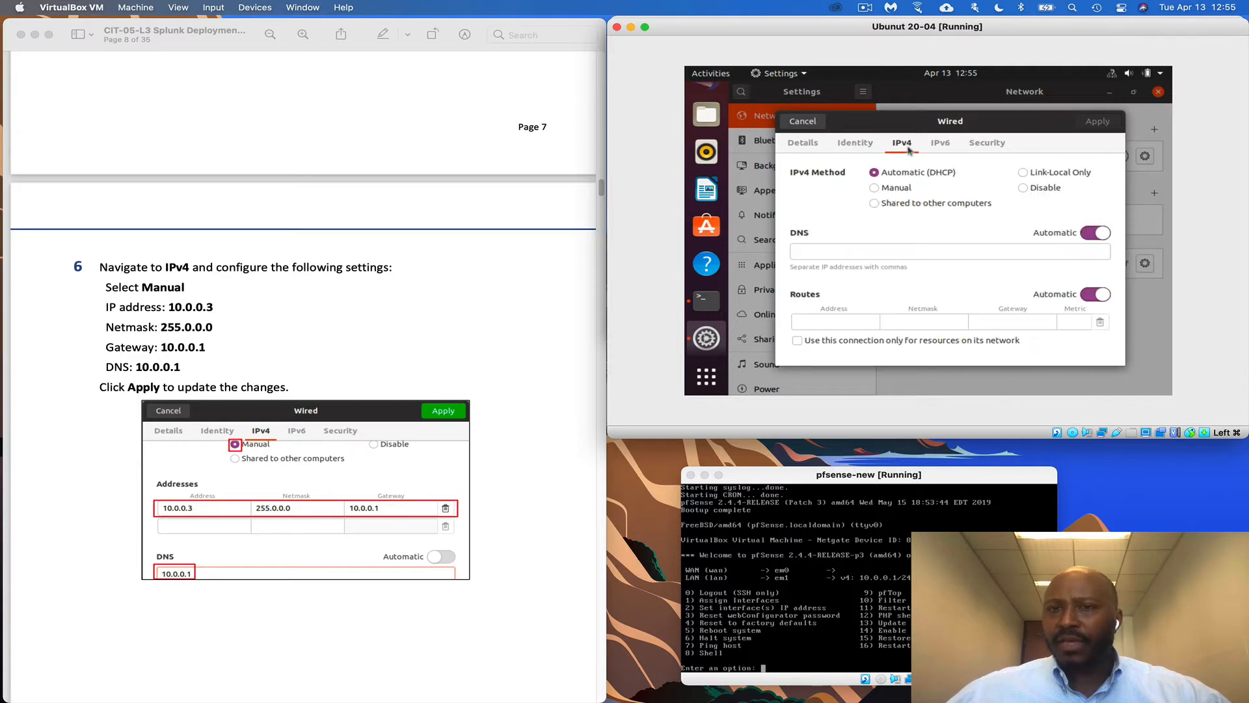
pyautogui.click(892, 188)
pyautogui.scroll(-3, 452, 400)
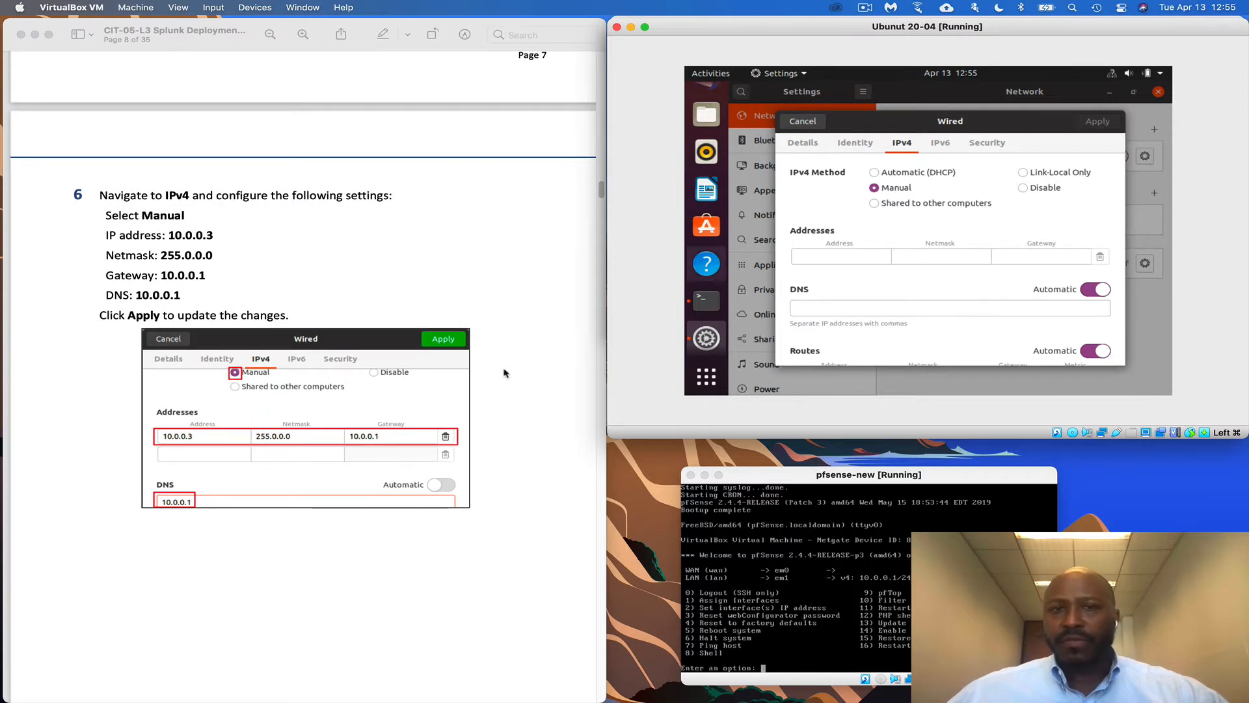
pyautogui.scroll(-1, 486, 369)
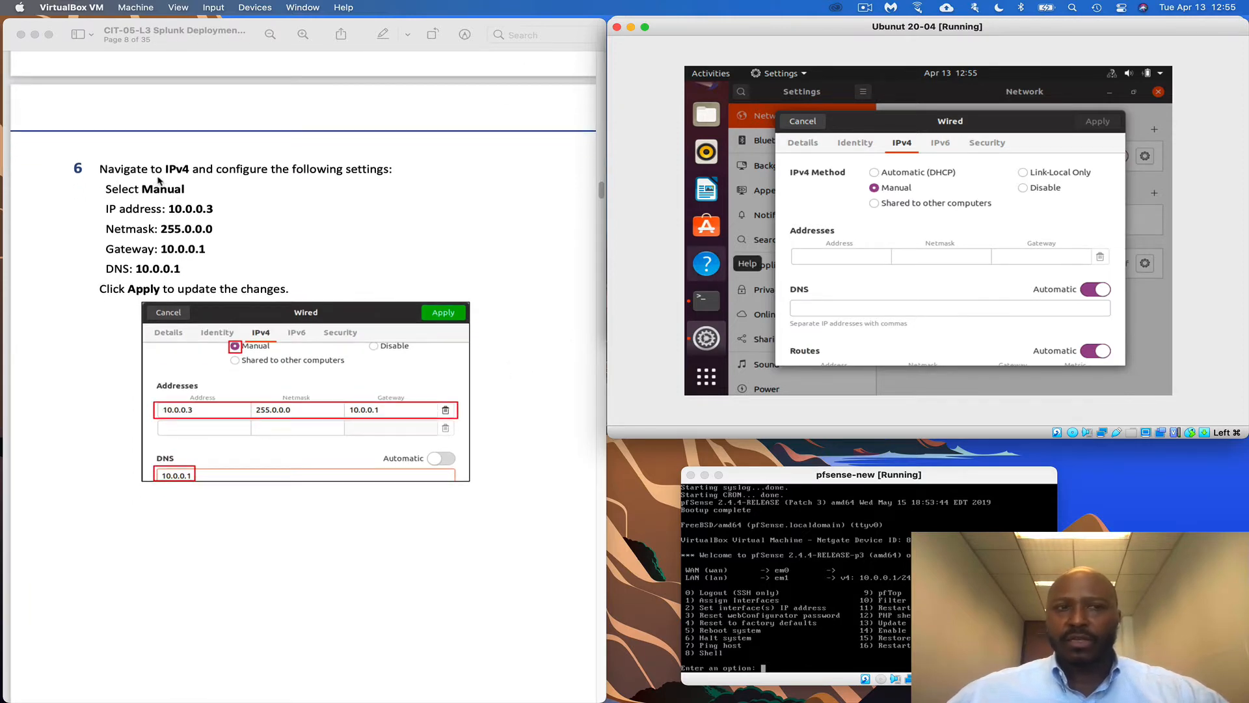
pyautogui.scroll(-1, 194, 250)
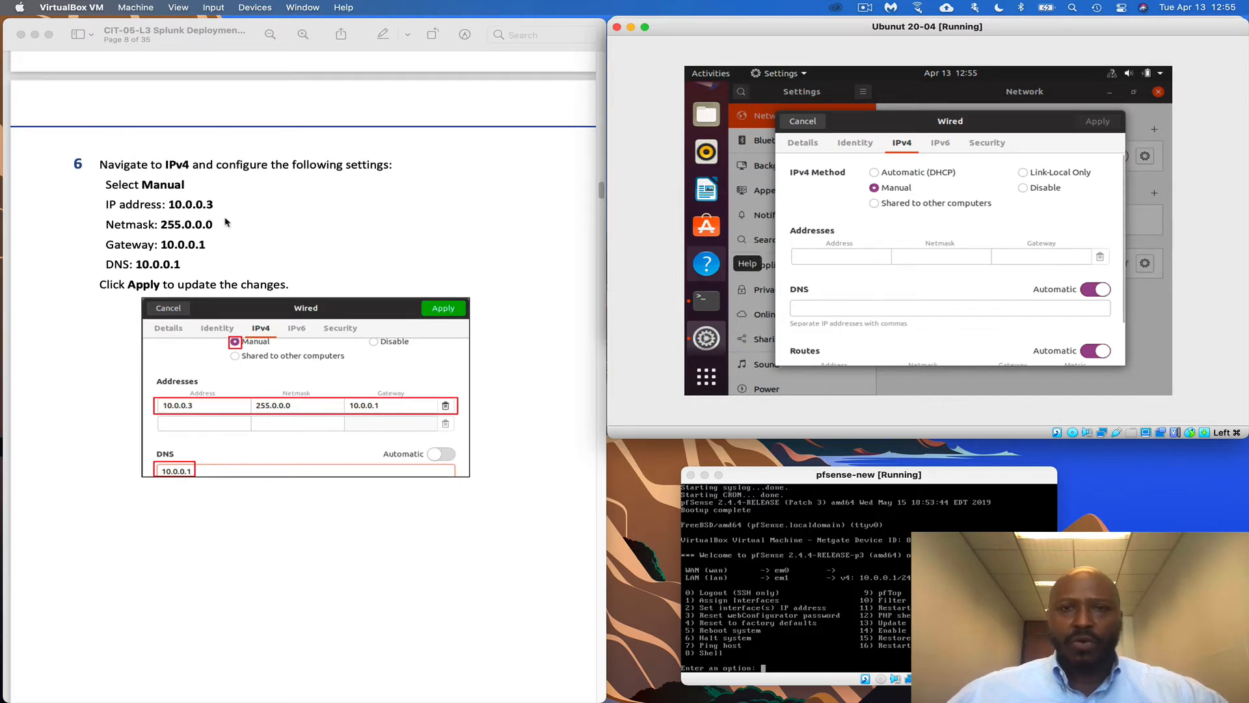
pyautogui.click(838, 256)
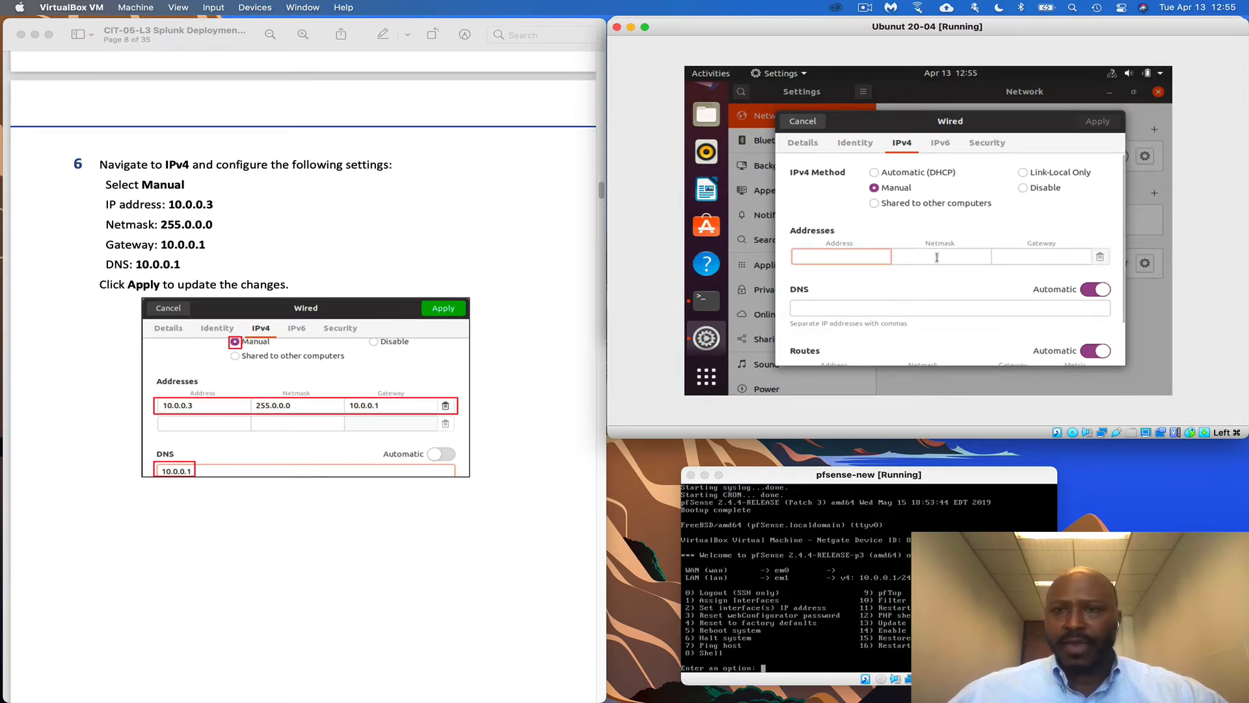
pyautogui.click(301, 253)
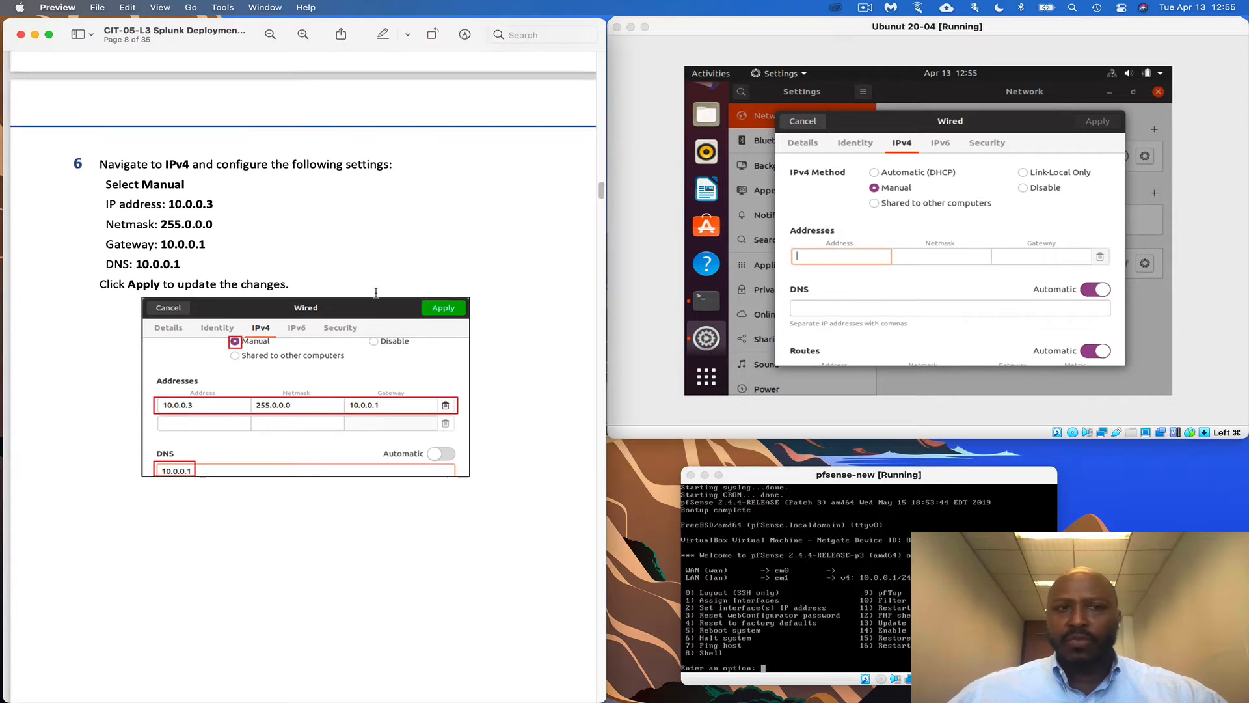
pyautogui.click(1025, 258)
pyautogui.scroll(-1, 490, 371)
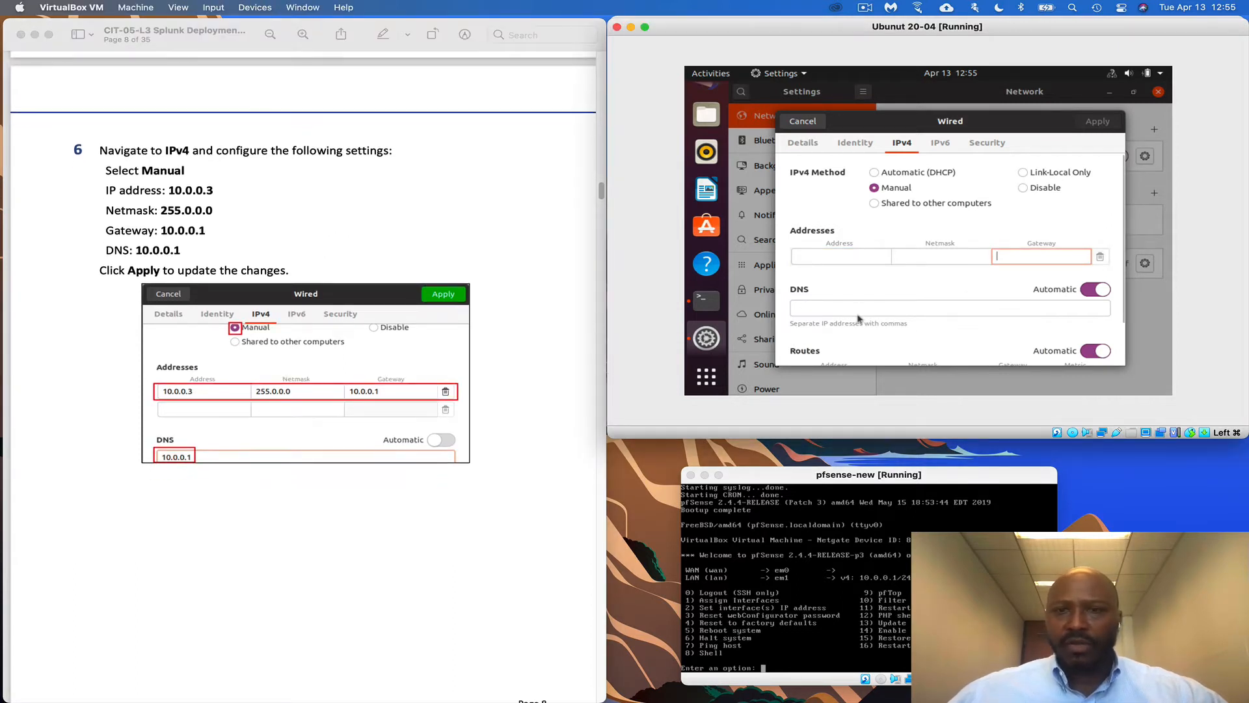
pyautogui.scroll(-1, 386, 437)
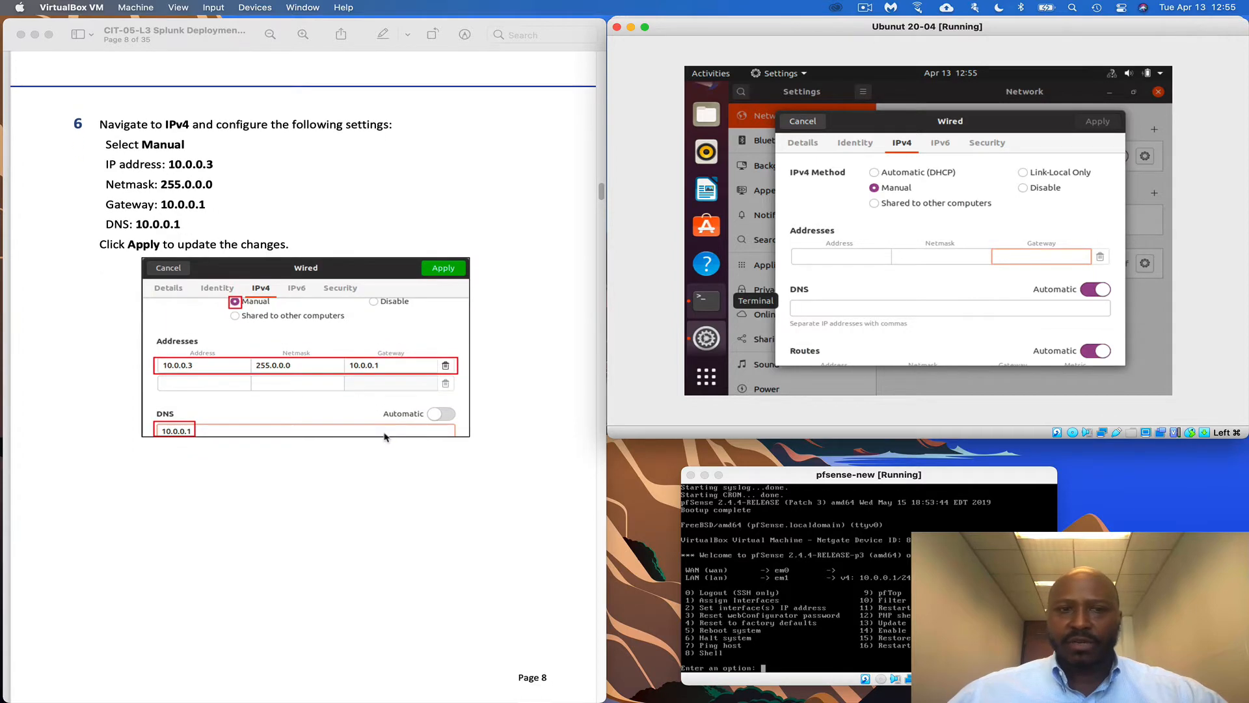
pyautogui.scroll(-4, 386, 437)
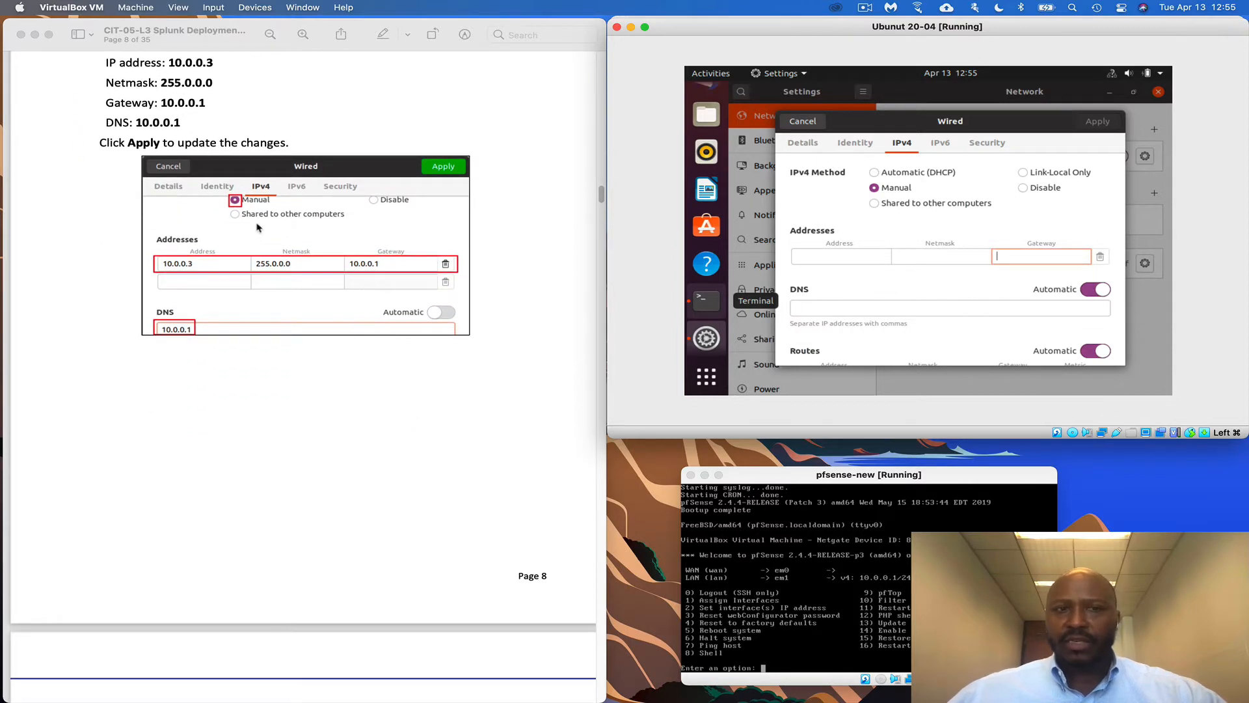
pyautogui.scroll(-12, 380, 439)
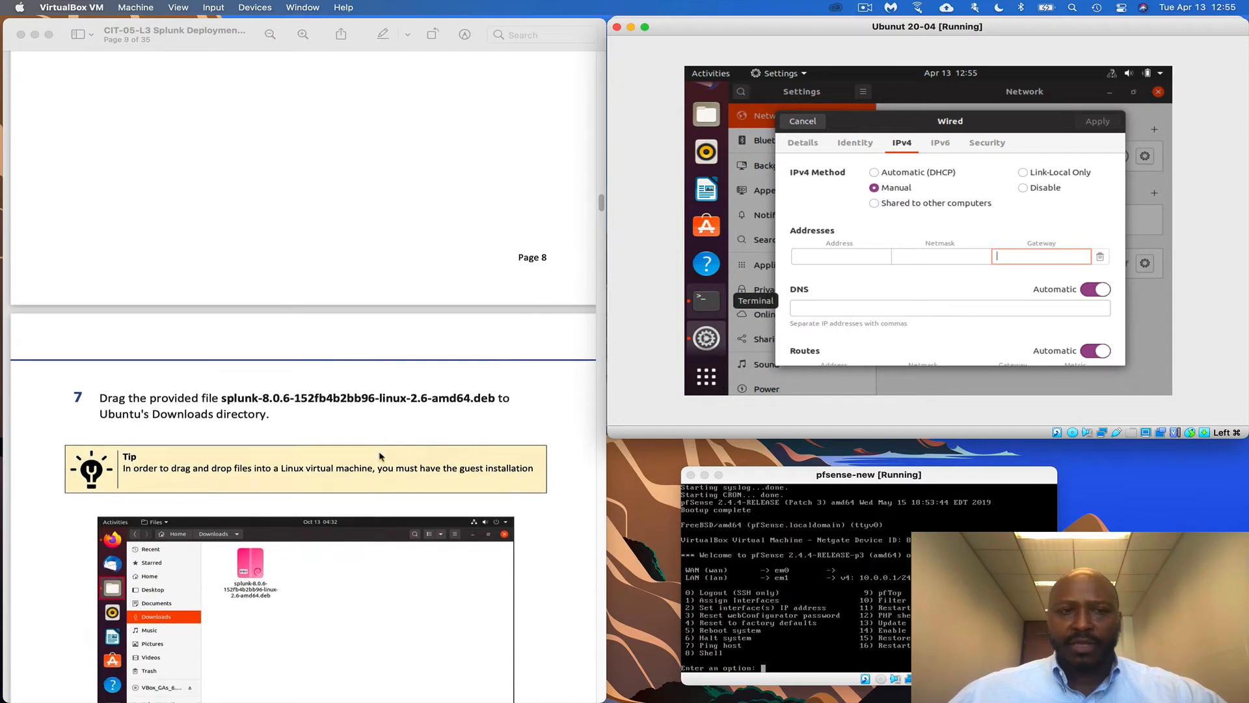
pyautogui.scroll(-6, 380, 456)
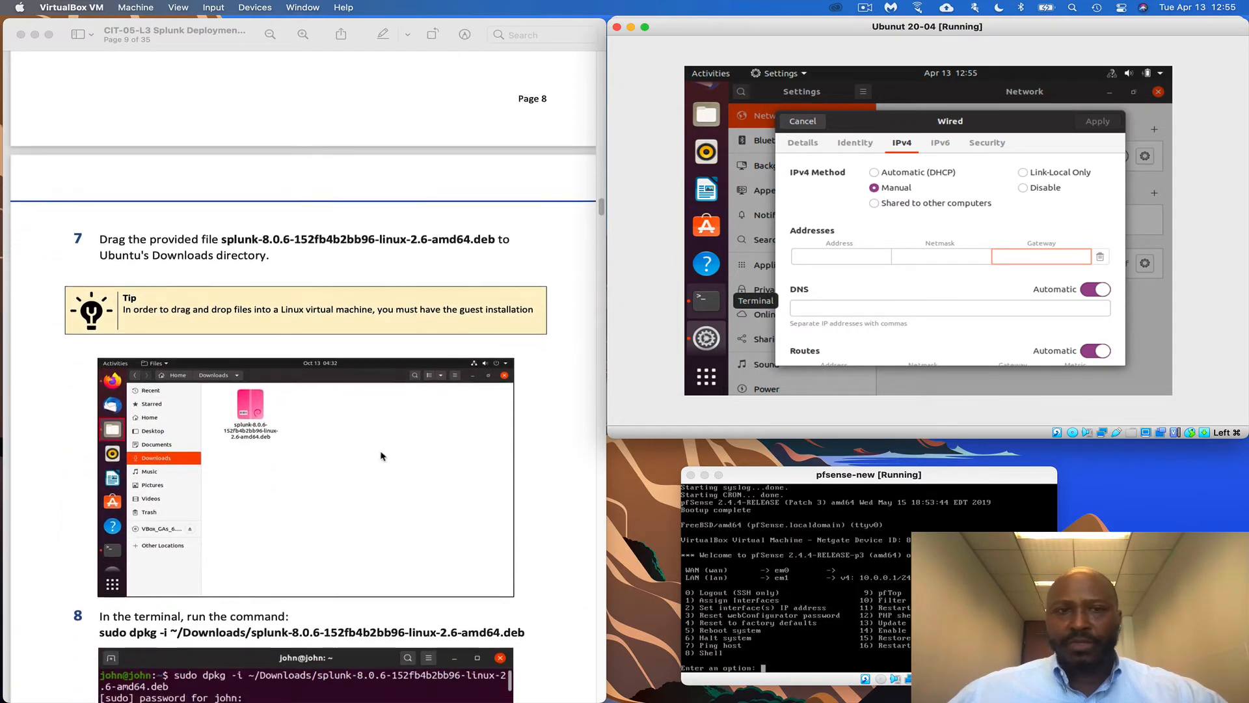
pyautogui.scroll(-3, 384, 455)
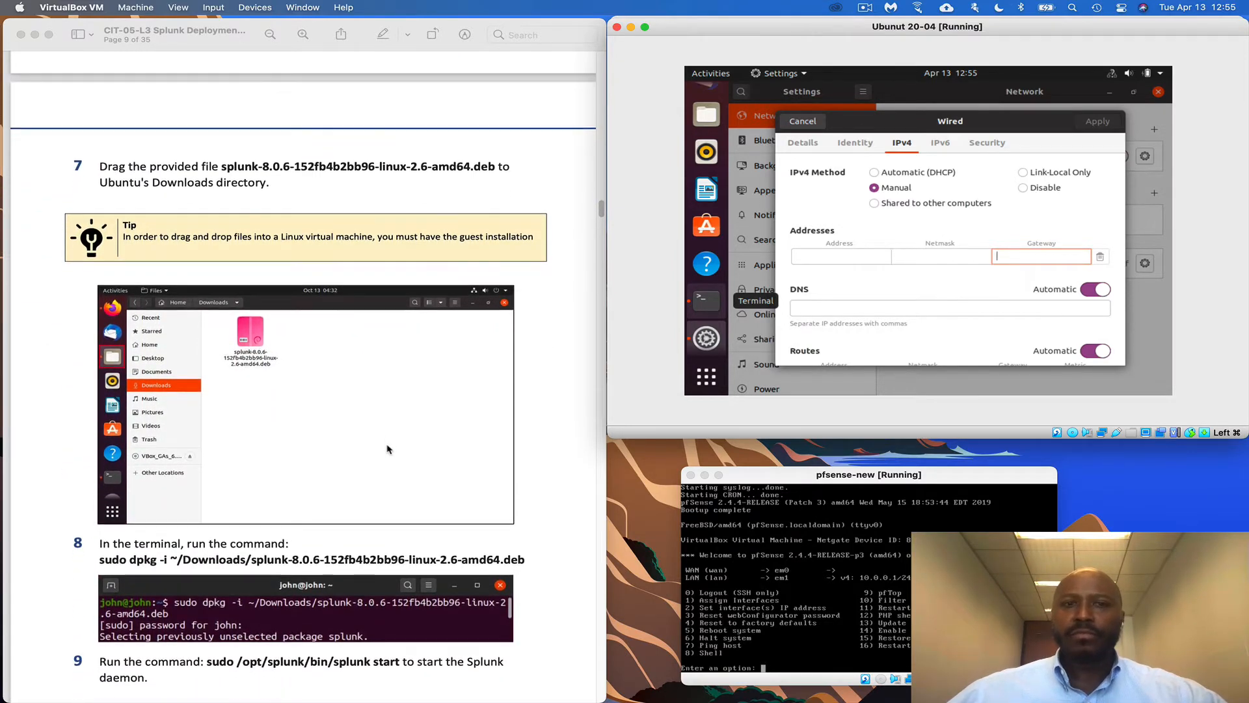
# Cancel the Wired dialog, close Settings, and open the empty Downloads folder in Files
pyautogui.click(805, 123)
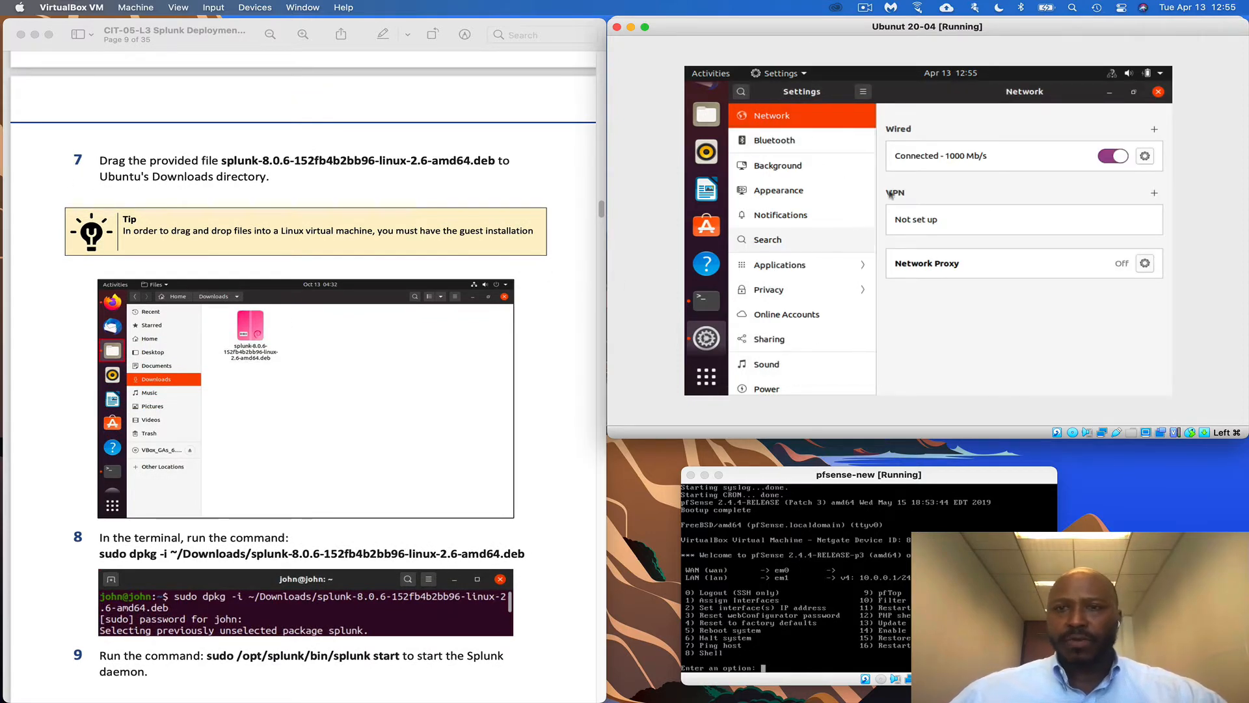
pyautogui.click(1159, 91)
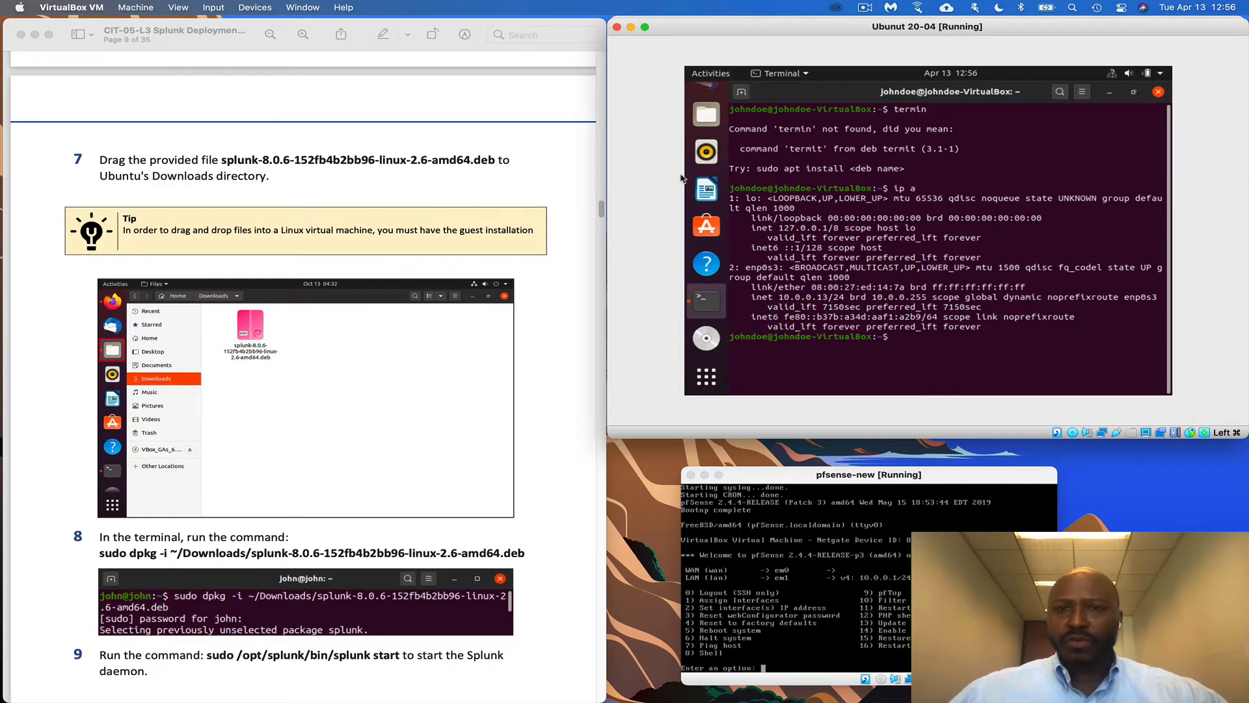
pyautogui.click(706, 114)
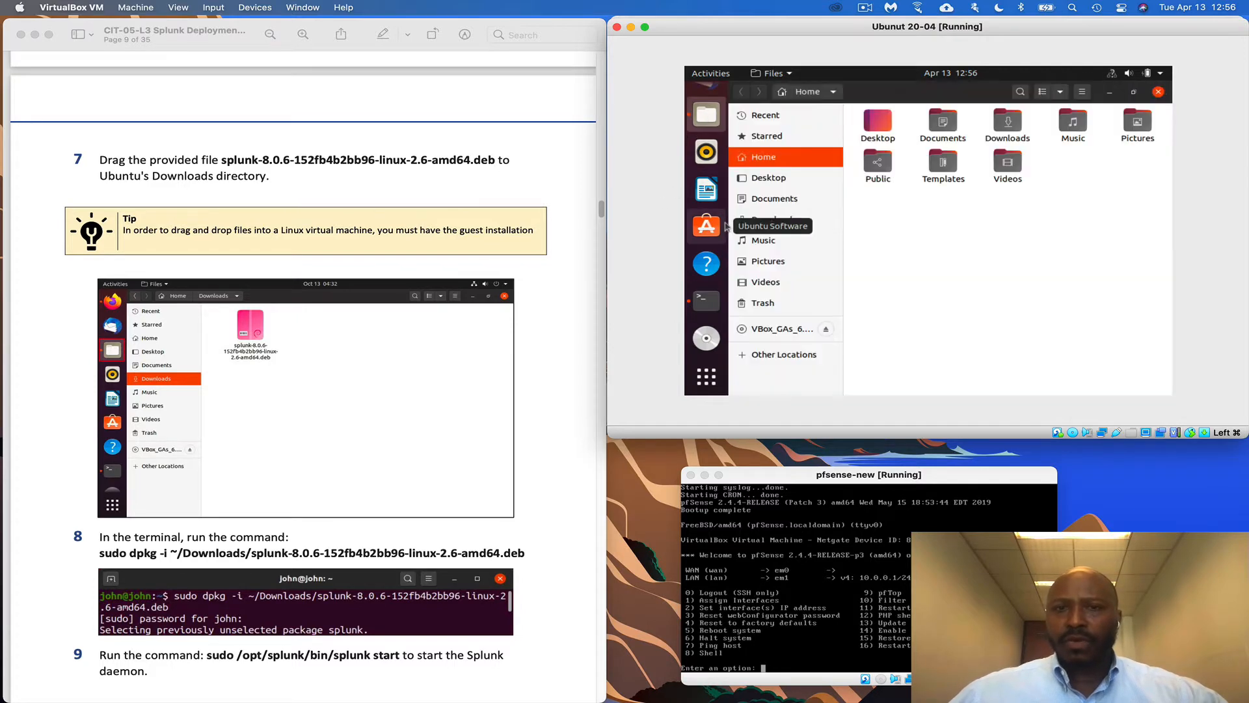
pyautogui.click(784, 223)
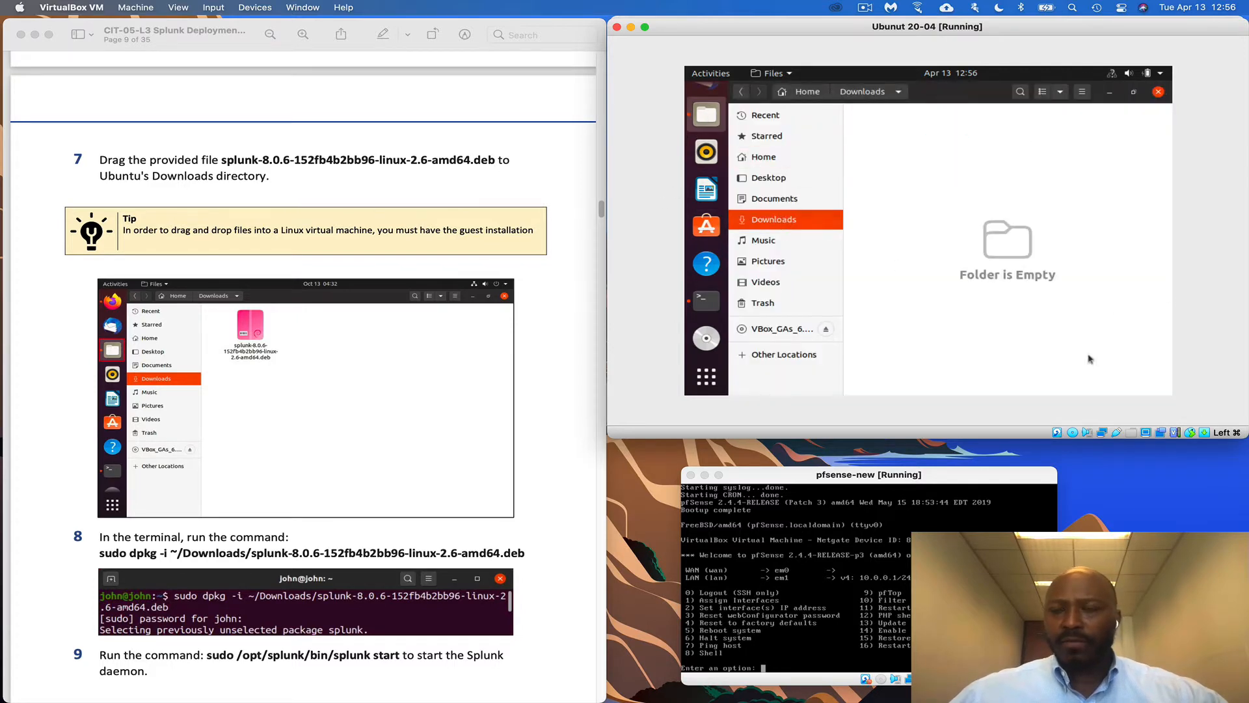
pyautogui.click(1124, 502)
# Open the Mac's Downloads folder via Spotlight and move it beside the VM
pyautogui.press('super+space')
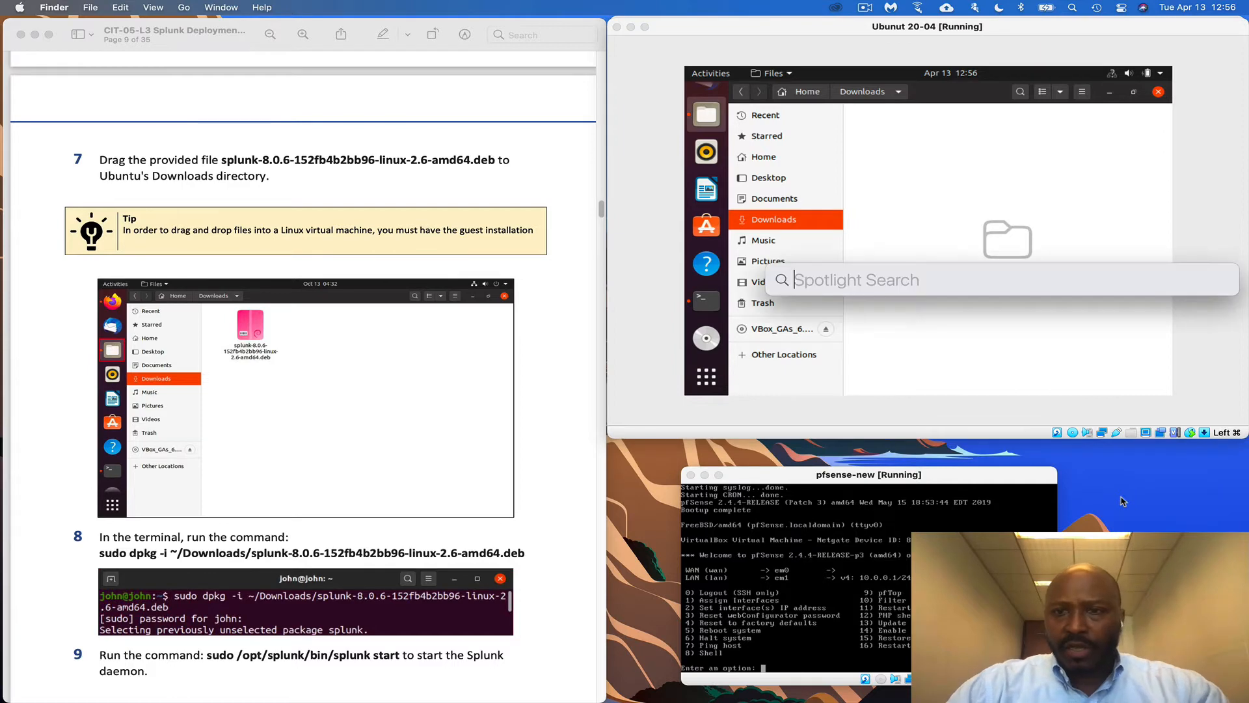
pyautogui.write('downloads')
pyautogui.press('Return')
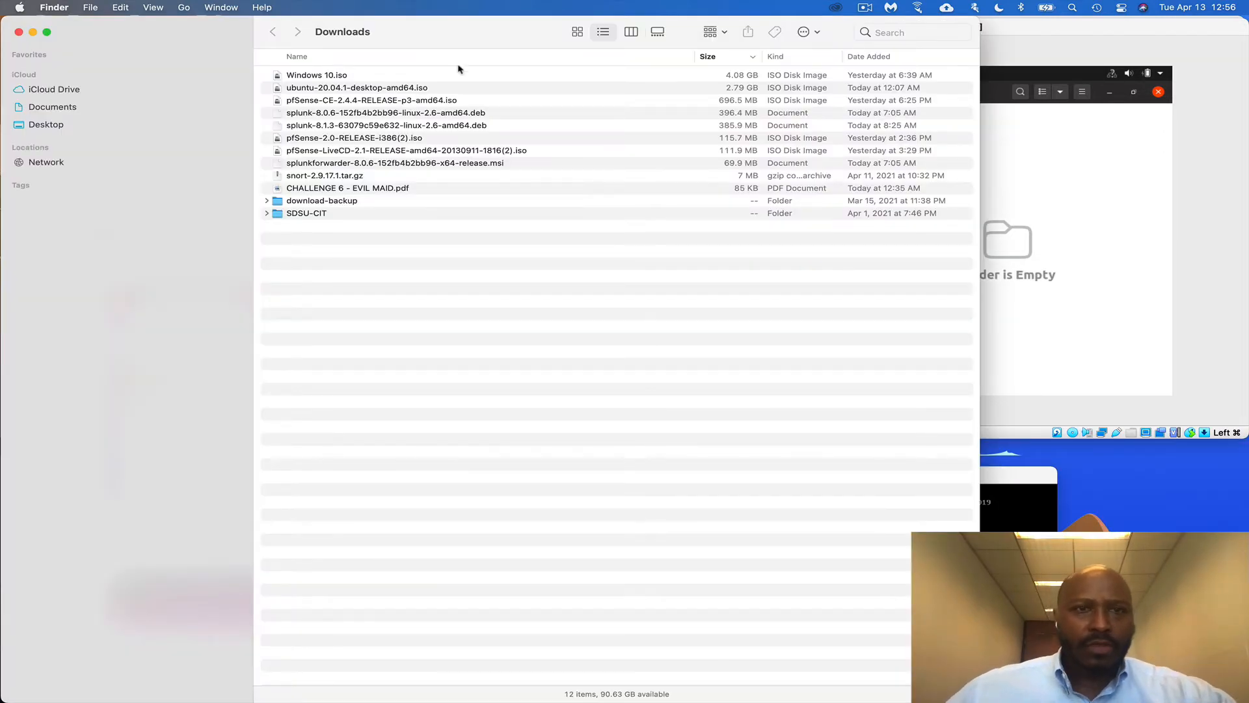
pyautogui.moveTo(479, 41); pyautogui.dragTo(611, 288)
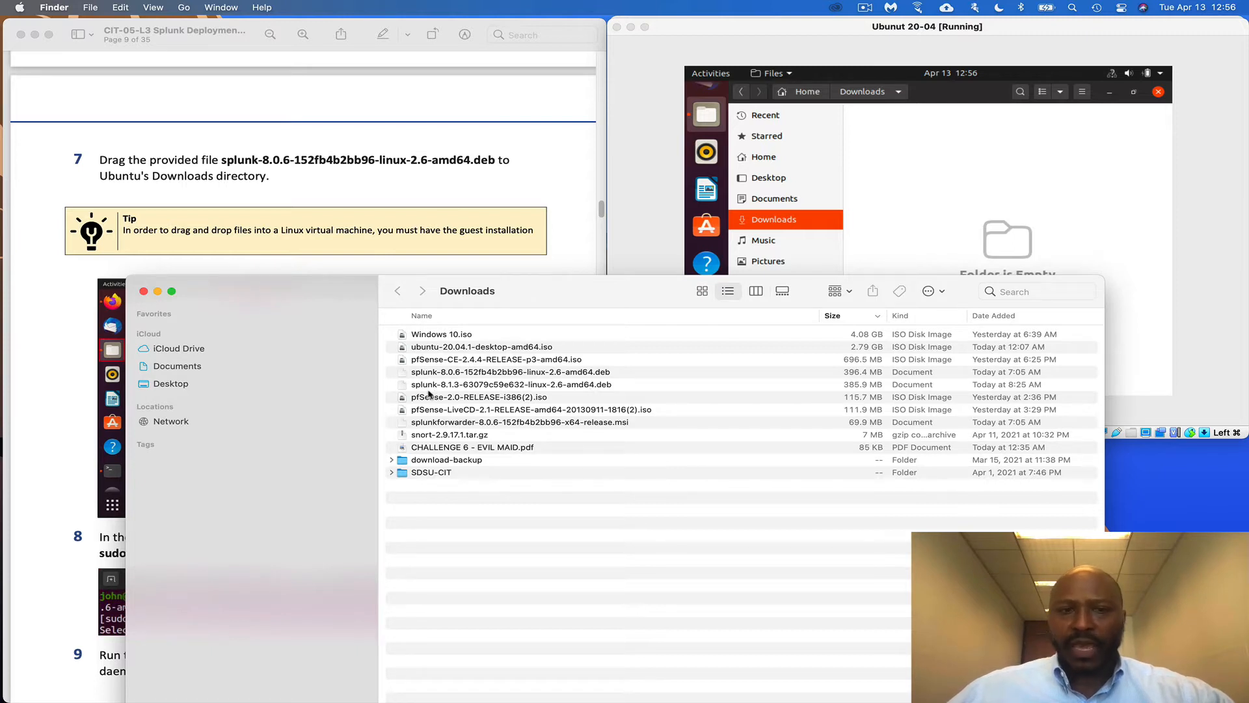
# Drag the splunk-8.1.3 .deb package onto the Ubuntu Downloads window
pyautogui.click(490, 387)
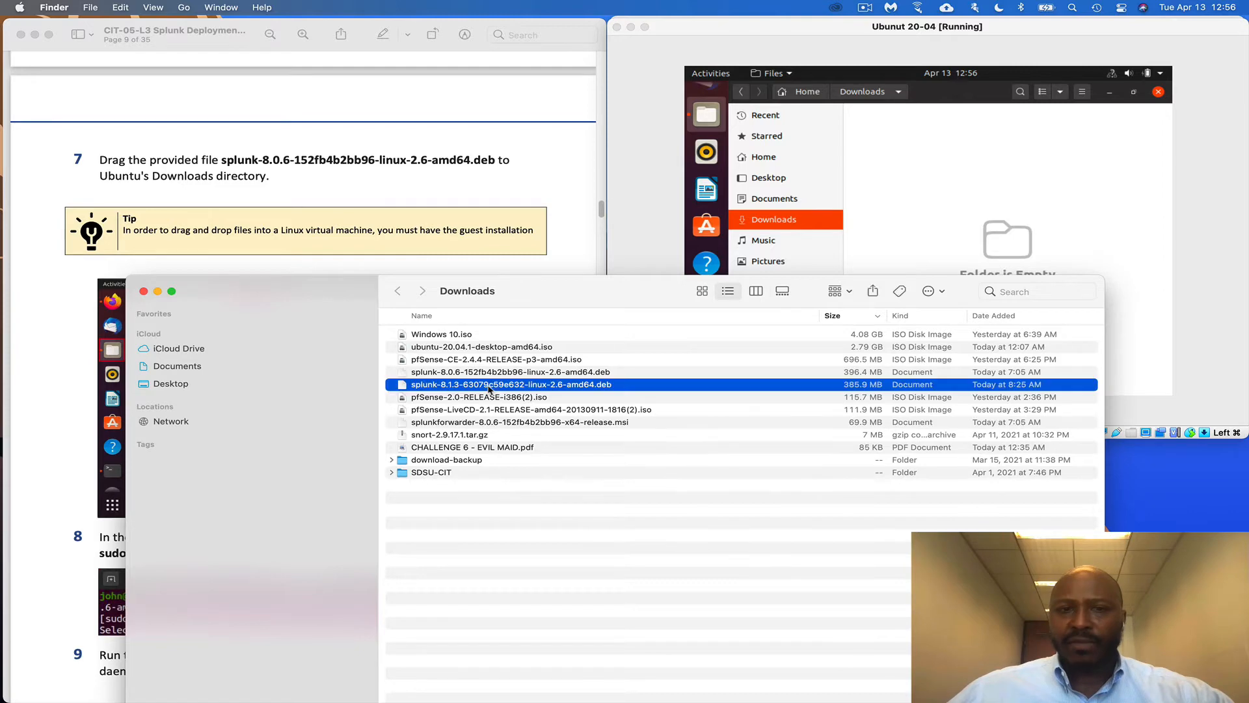
pyautogui.moveTo(593, 298); pyautogui.dragTo(517, 369)
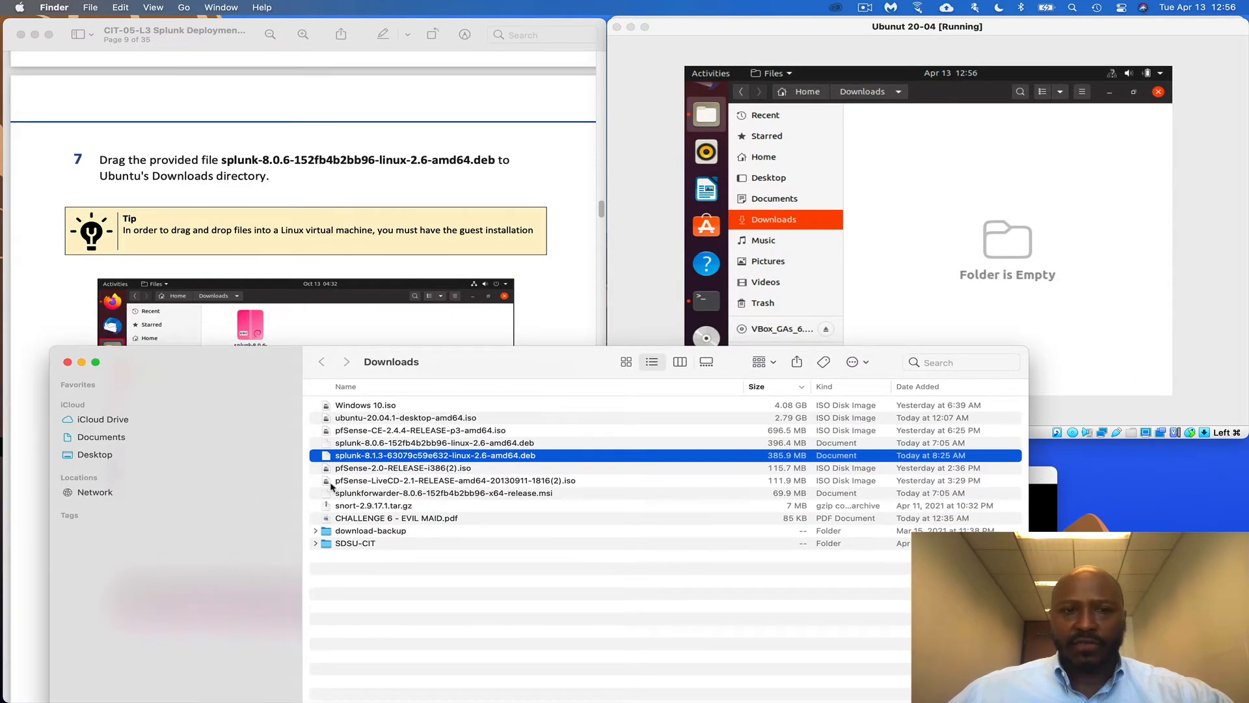
pyautogui.moveTo(370, 458); pyautogui.dragTo(934, 211)
pyautogui.moveTo(448, 460); pyautogui.dragTo(801, 231)
pyautogui.click(801, 230)
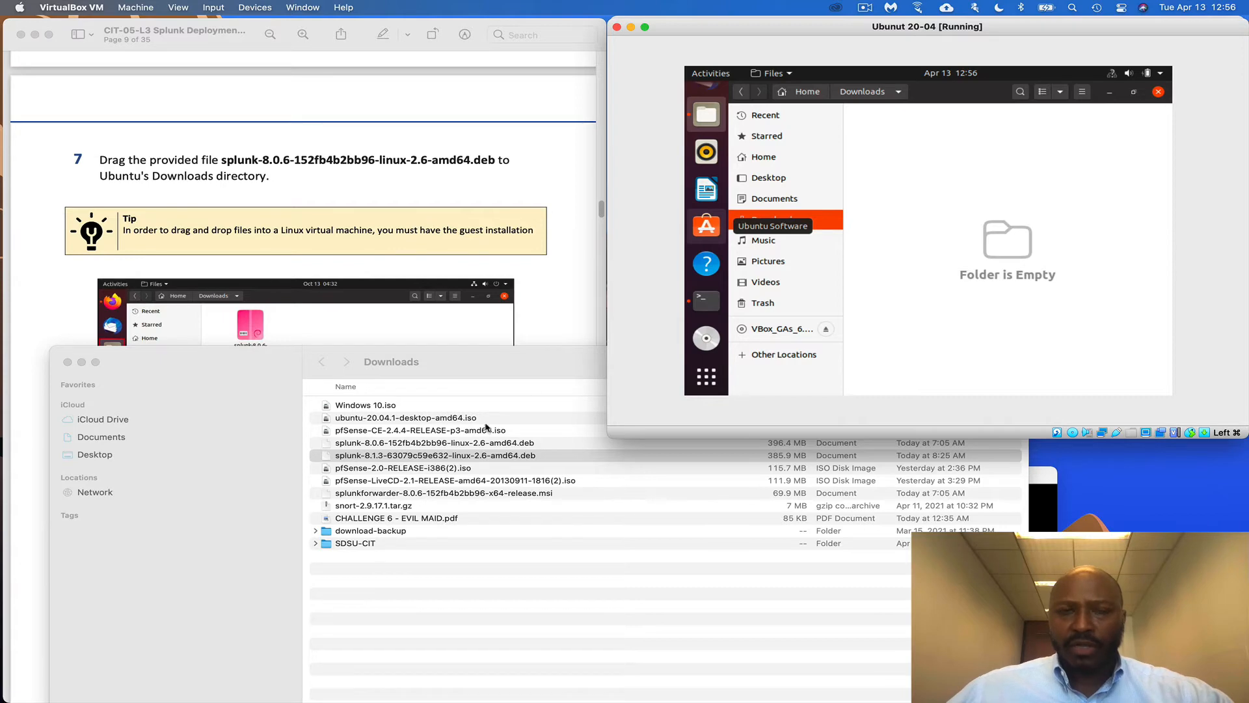
# Set the VM's Drag and Drop mode to Bidirectional
pyautogui.click(256, 8)
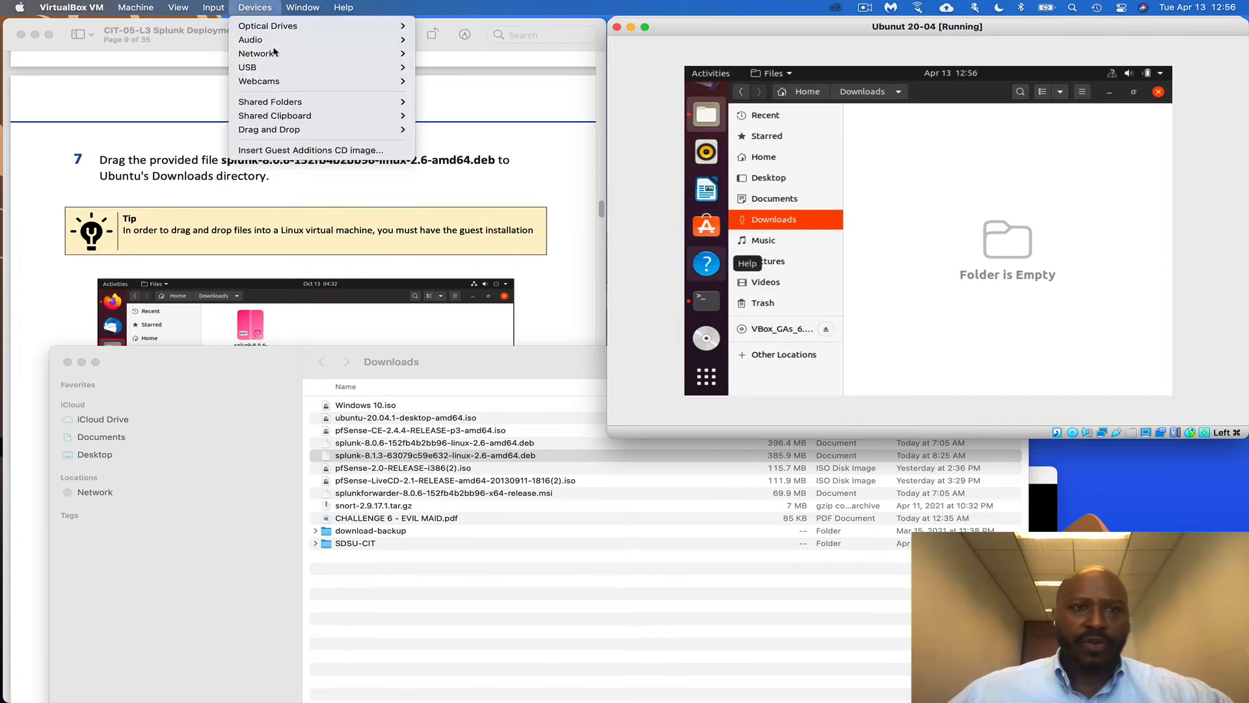
pyautogui.moveTo(298, 133)
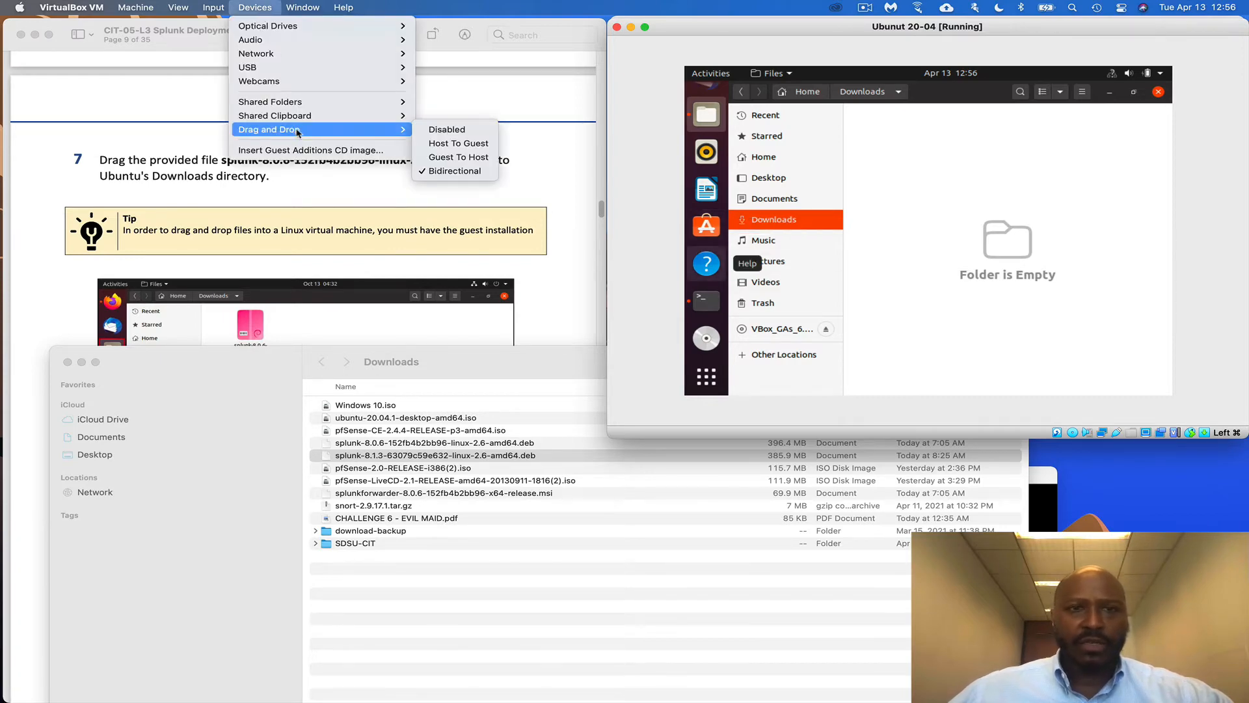
pyautogui.click(470, 171)
# Drag the splunk-8.1.3 .deb package into Ubuntu's Downloads view again
pyautogui.click(389, 456)
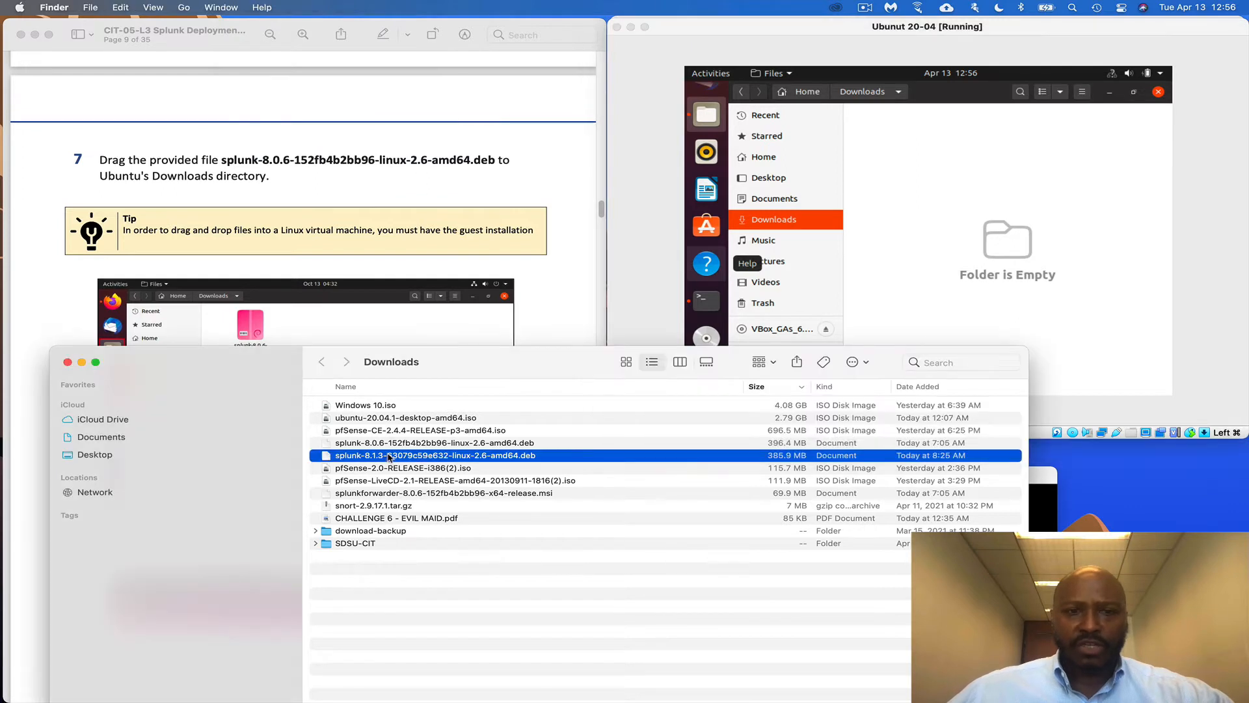
pyautogui.moveTo(325, 462); pyautogui.dragTo(924, 207)
pyautogui.click(458, 582)
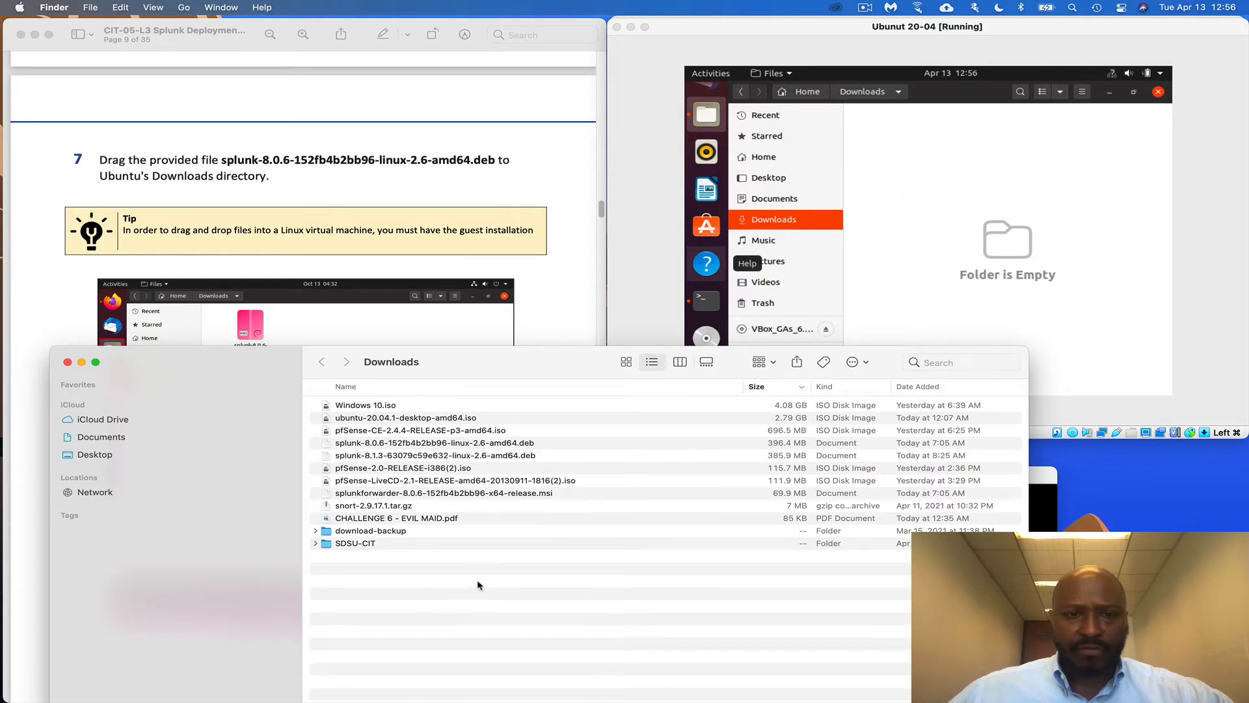
pyautogui.click(375, 459)
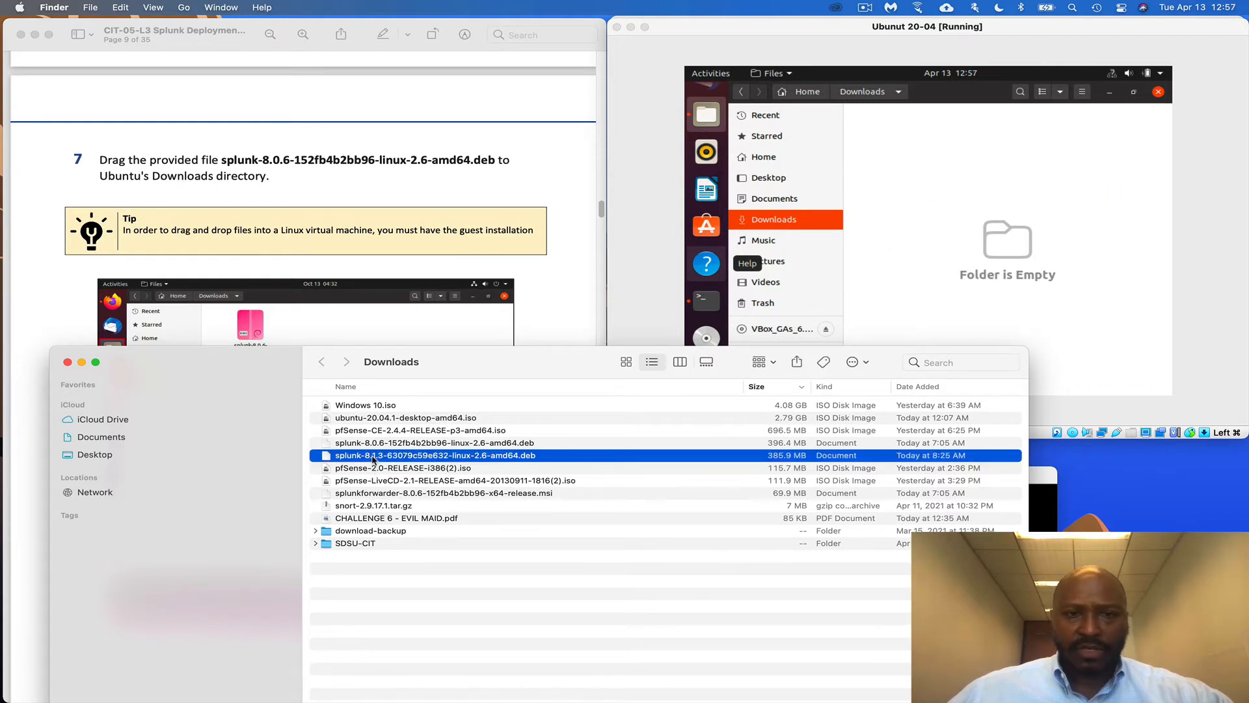
pyautogui.moveTo(338, 460); pyautogui.dragTo(893, 255)
# Bring up the Oracle VM VirtualBox Manager window
pyautogui.click(1043, 476)
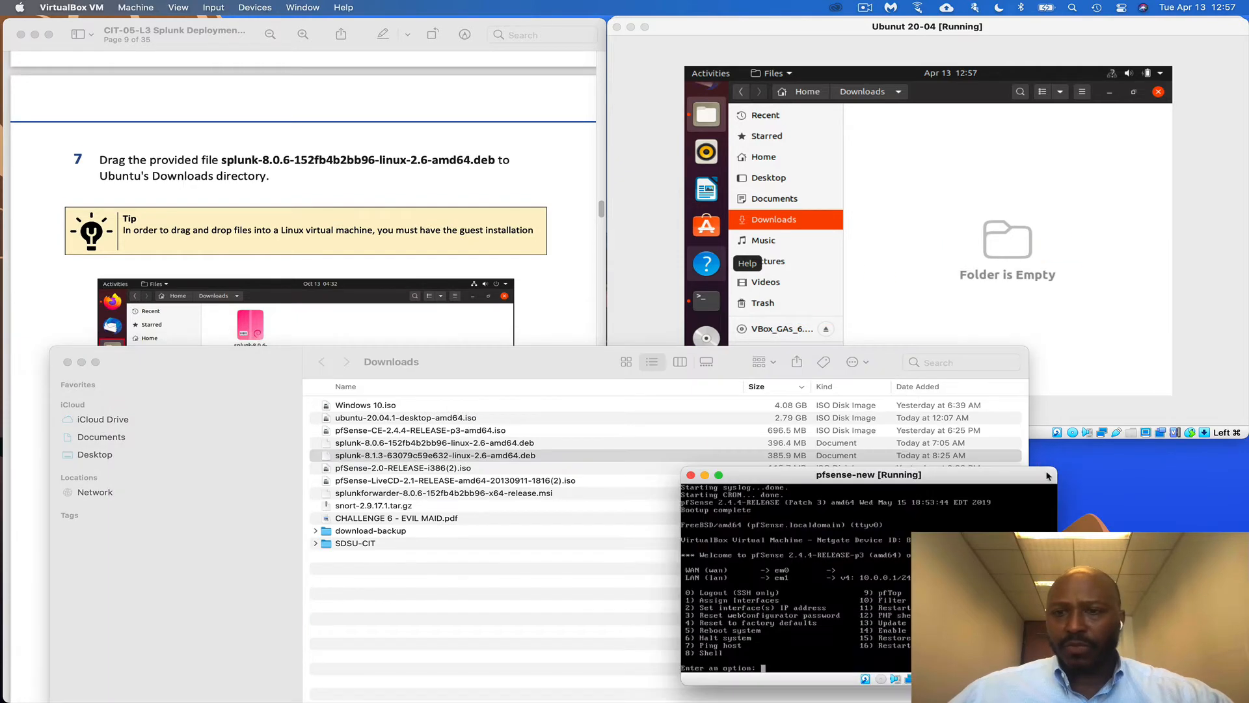
pyautogui.click(1045, 324)
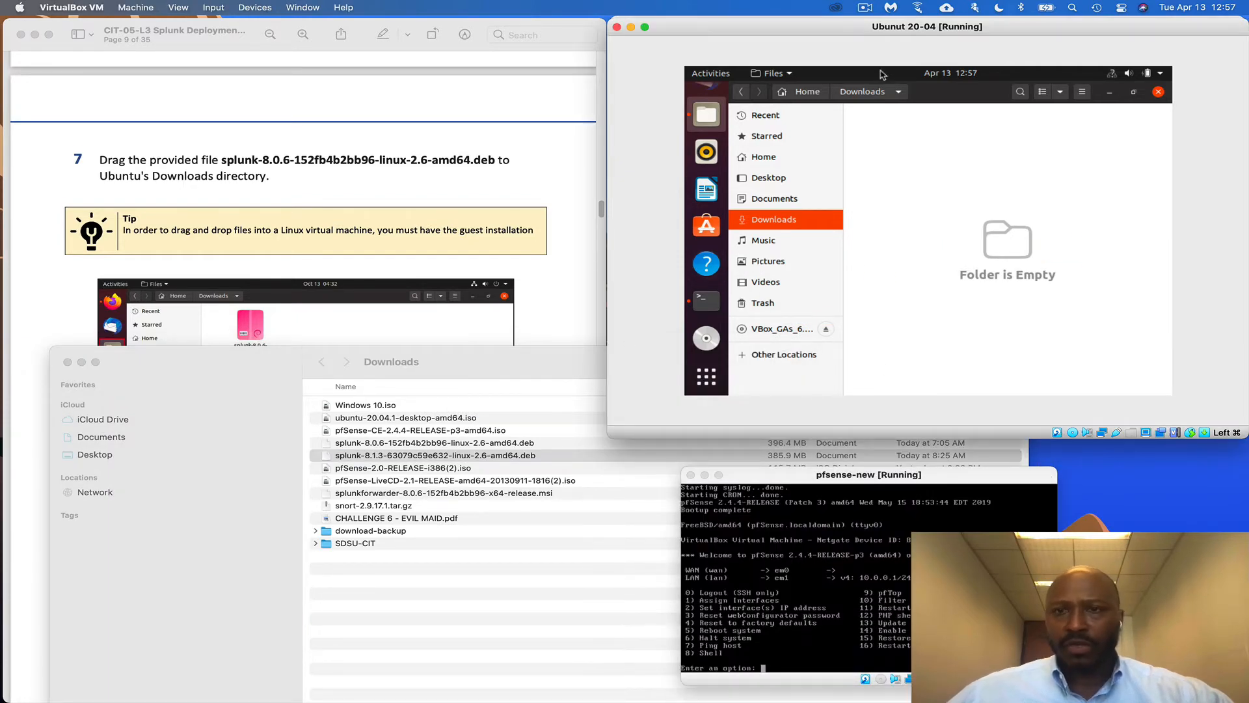
pyautogui.click(869, 11)
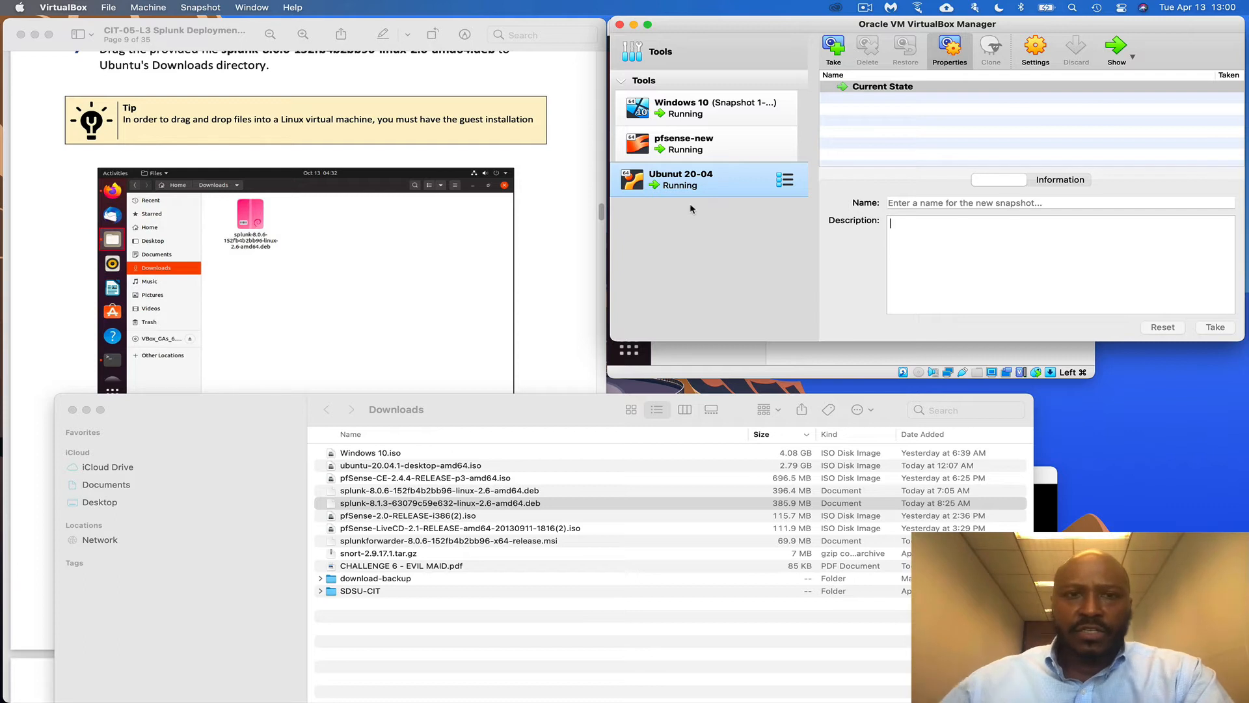
# Switch to the VirtualBox Manager and show the running Ubuntu 20-04 machine's window
pyautogui.scroll(1, 573, 263)
pyautogui.scroll(3, 573, 263)
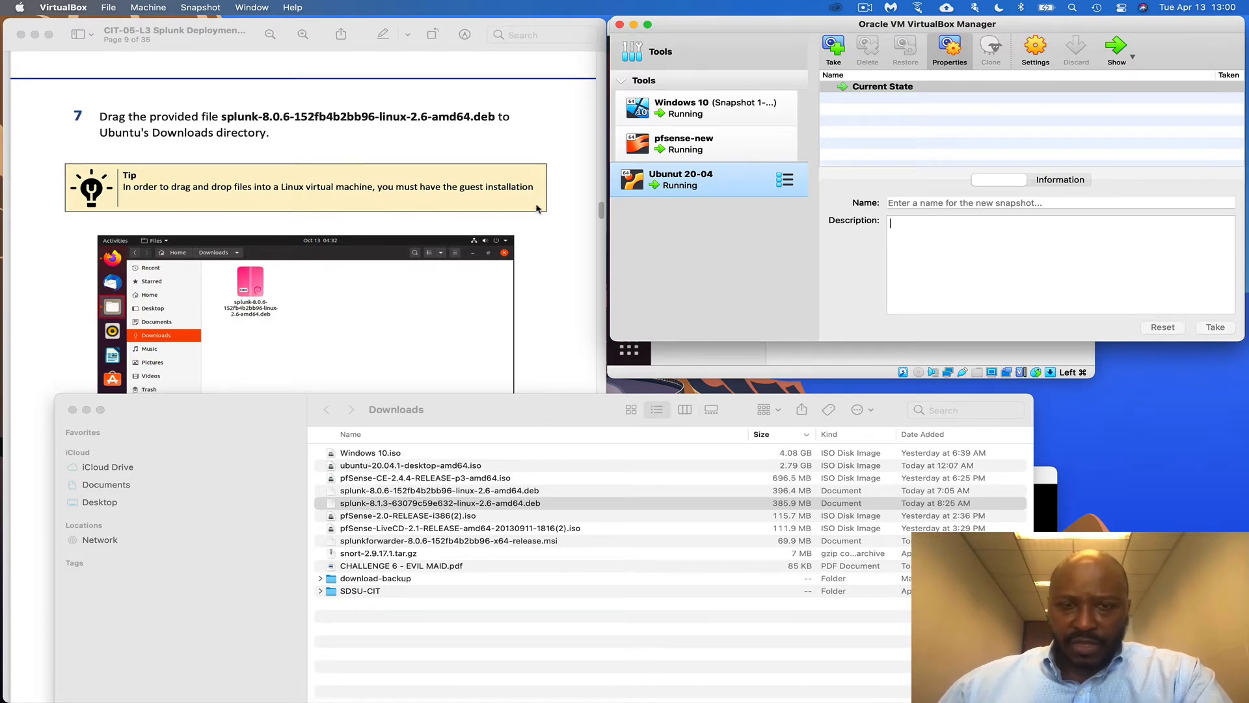
pyautogui.moveTo(523, 412); pyautogui.dragTo(526, 389)
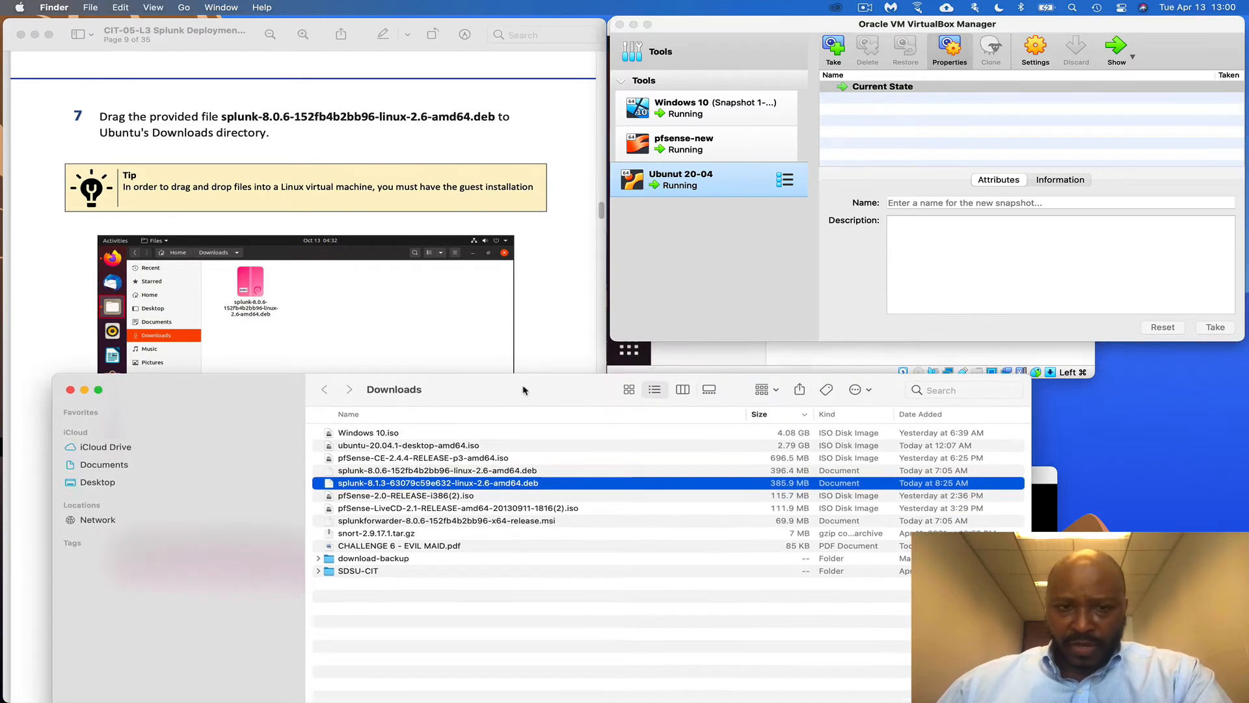
pyautogui.click(744, 256)
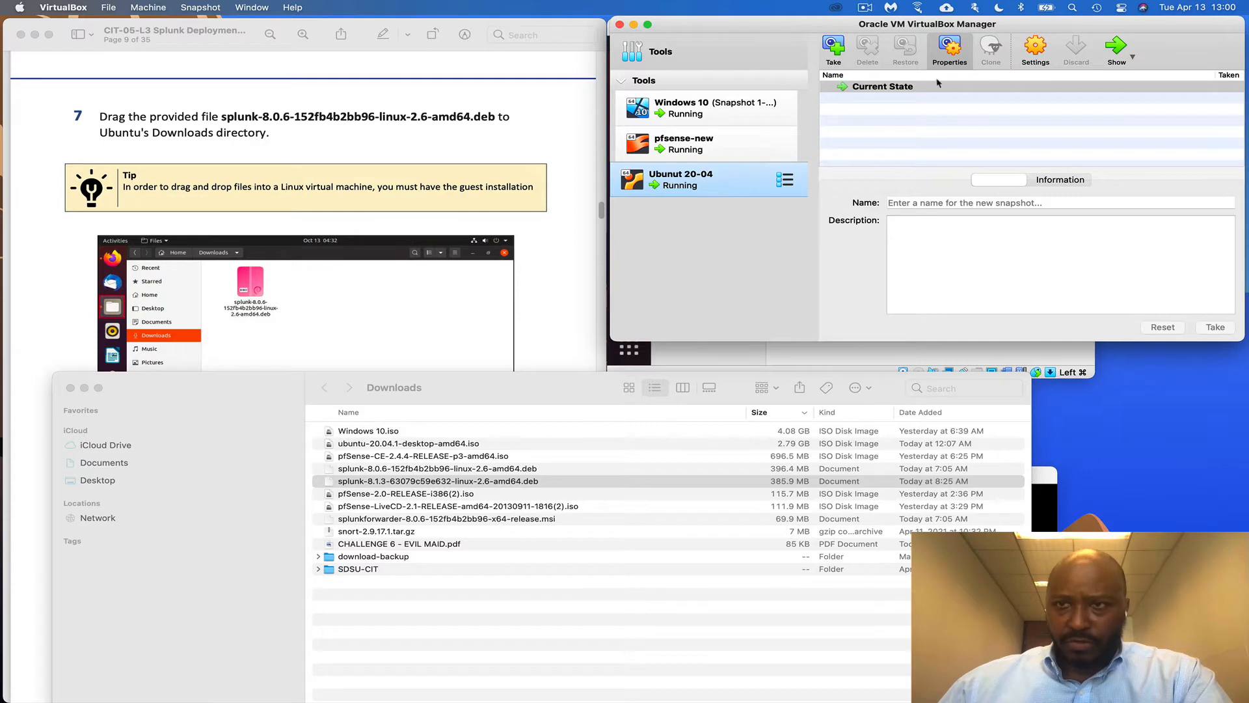
pyautogui.click(1107, 56)
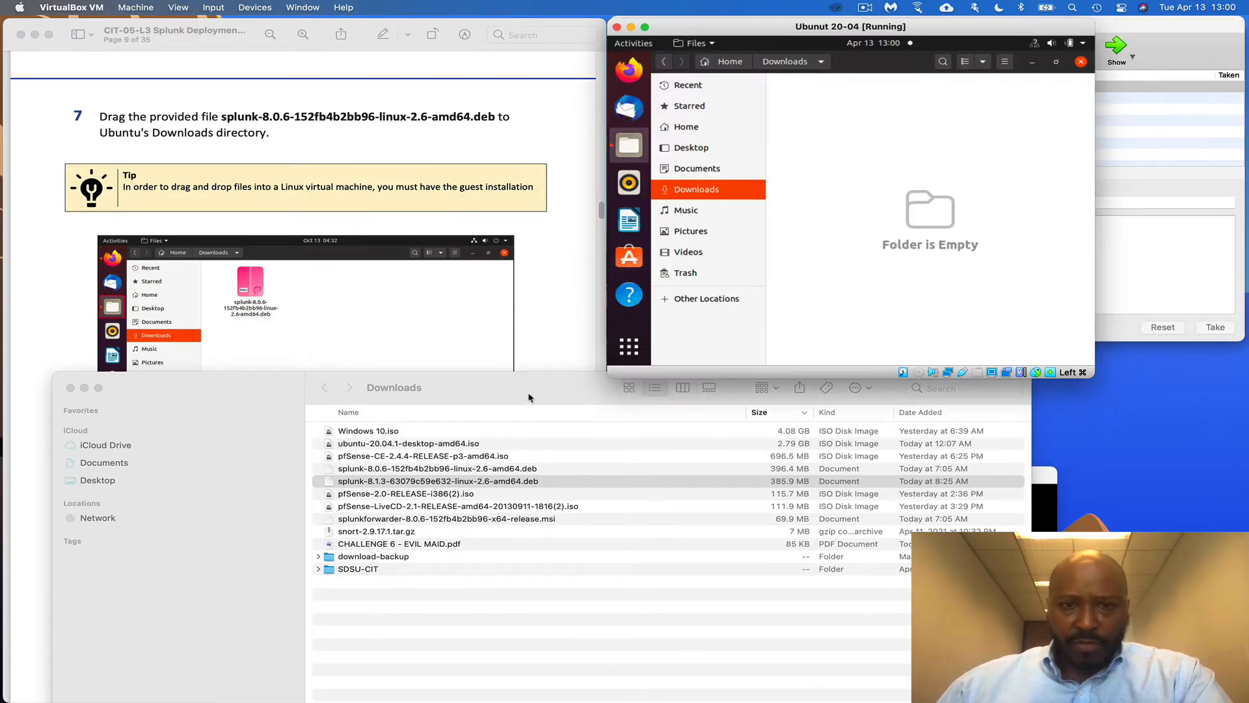
# Drag splunk-8.1.3-63079c59e632-linux-2.6-amd64.deb from the Mac's Finder into Ubuntu's Downloads folder
pyautogui.moveTo(529, 397); pyautogui.dragTo(557, 423)
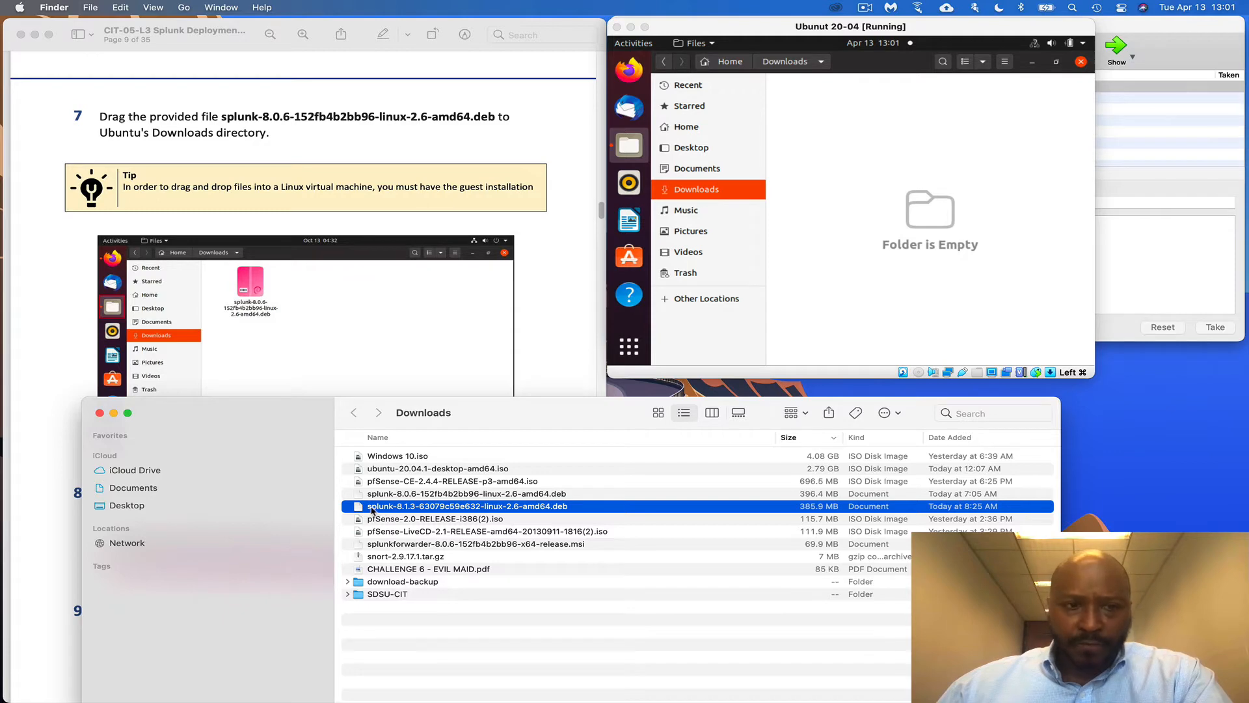
pyautogui.moveTo(372, 510); pyautogui.dragTo(930, 218)
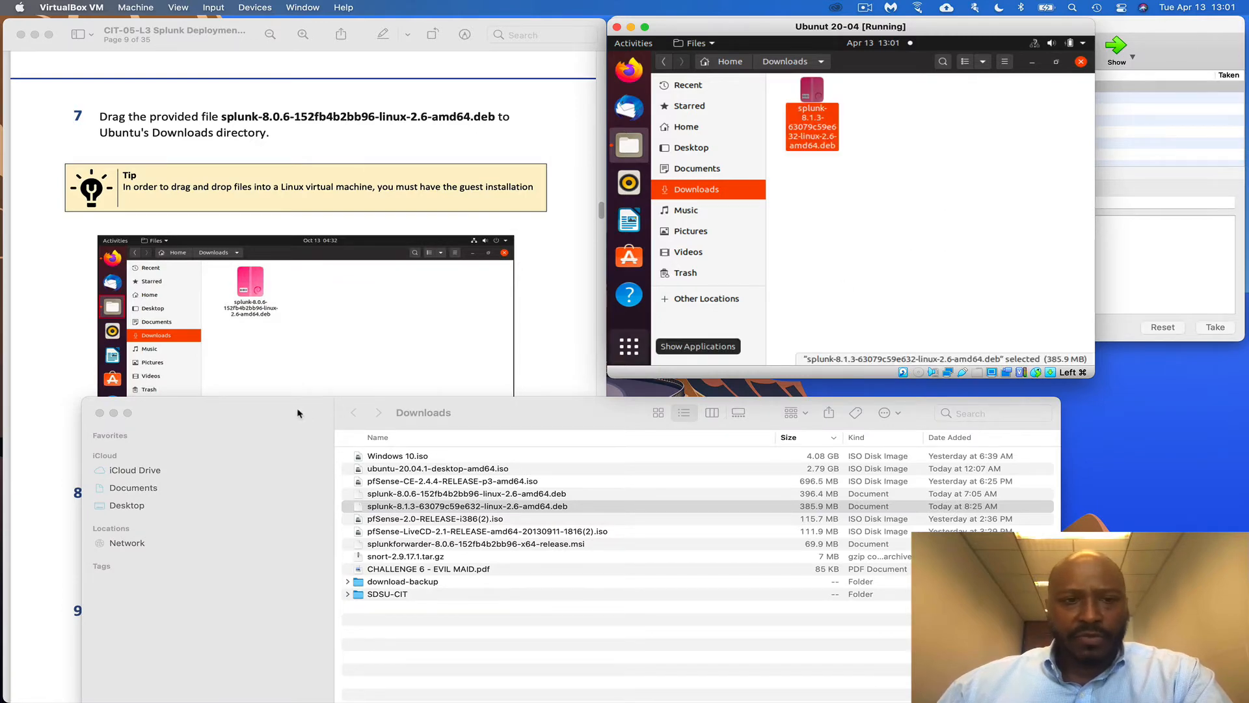
pyautogui.moveTo(298, 413); pyautogui.dragTo(301, 550)
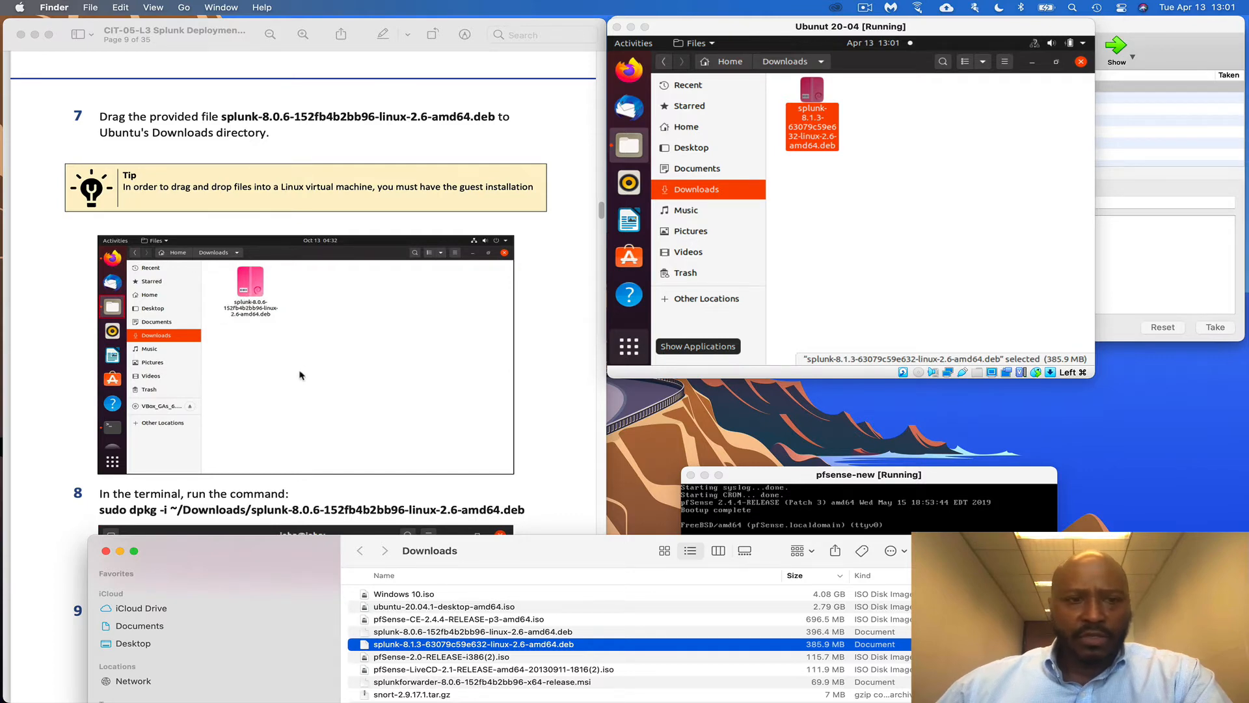
# Bring up the context menu for an empty area of Ubuntu's Downloads folder
pyautogui.scroll(-5, 301, 375)
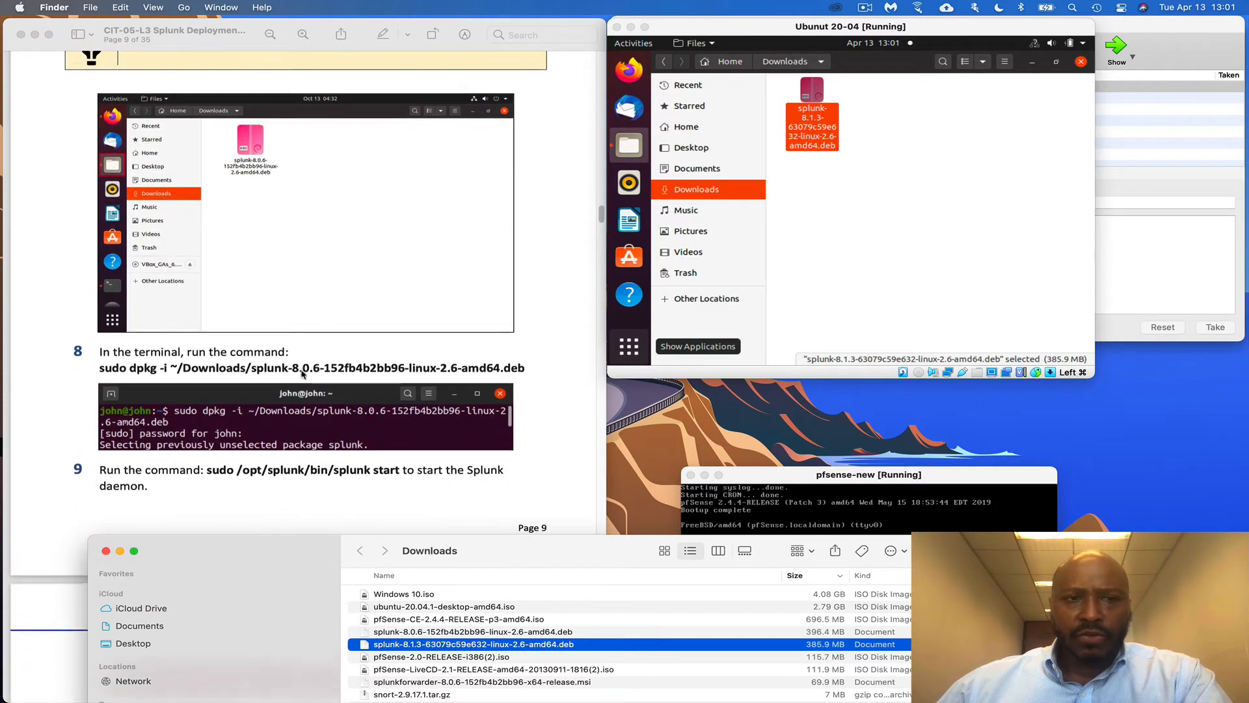
pyautogui.scroll(-2, 301, 373)
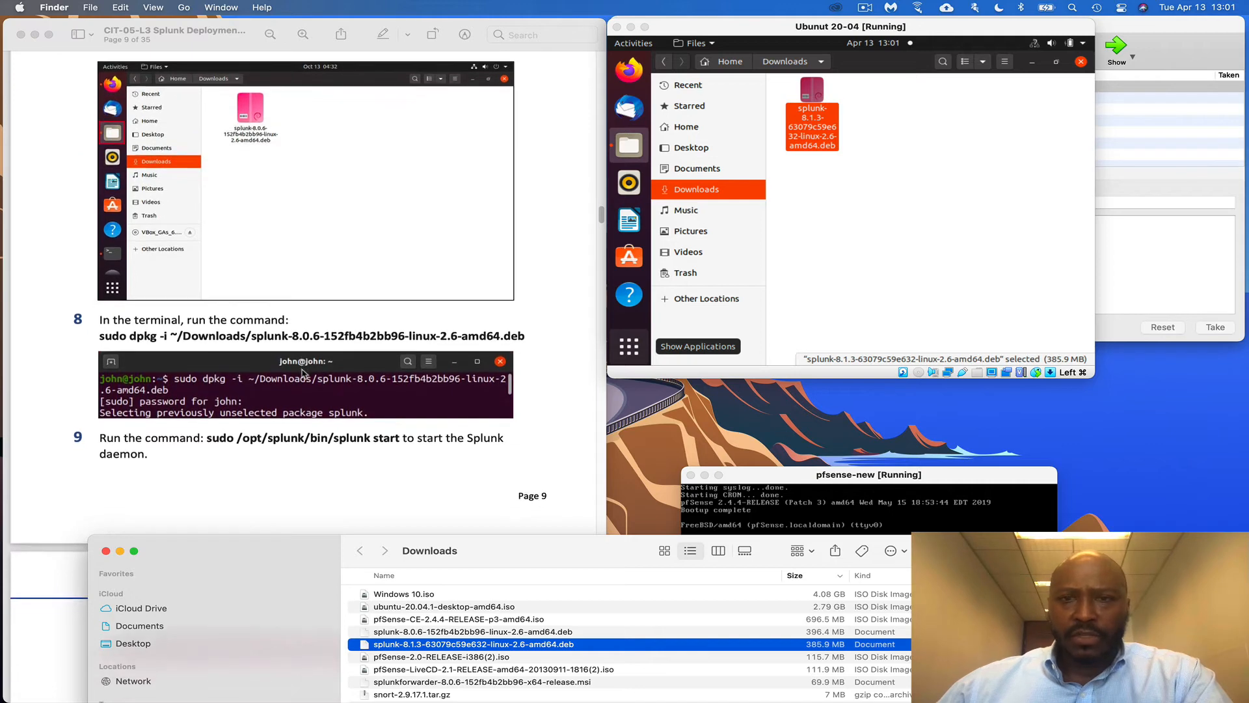
pyautogui.rightClick(849, 272)
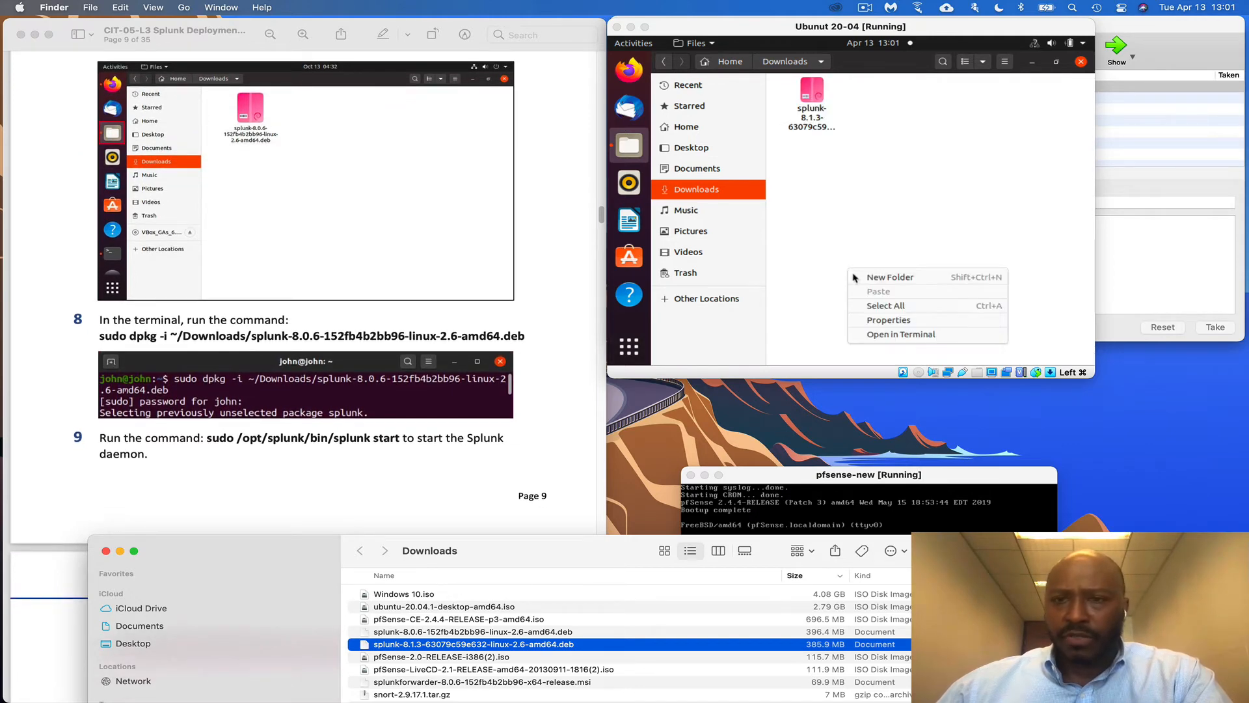
# Open a terminal in Downloads, enlarge the VM window, and run sudo dpkg -i on the splunk package
pyautogui.click(913, 338)
pyautogui.click(914, 338)
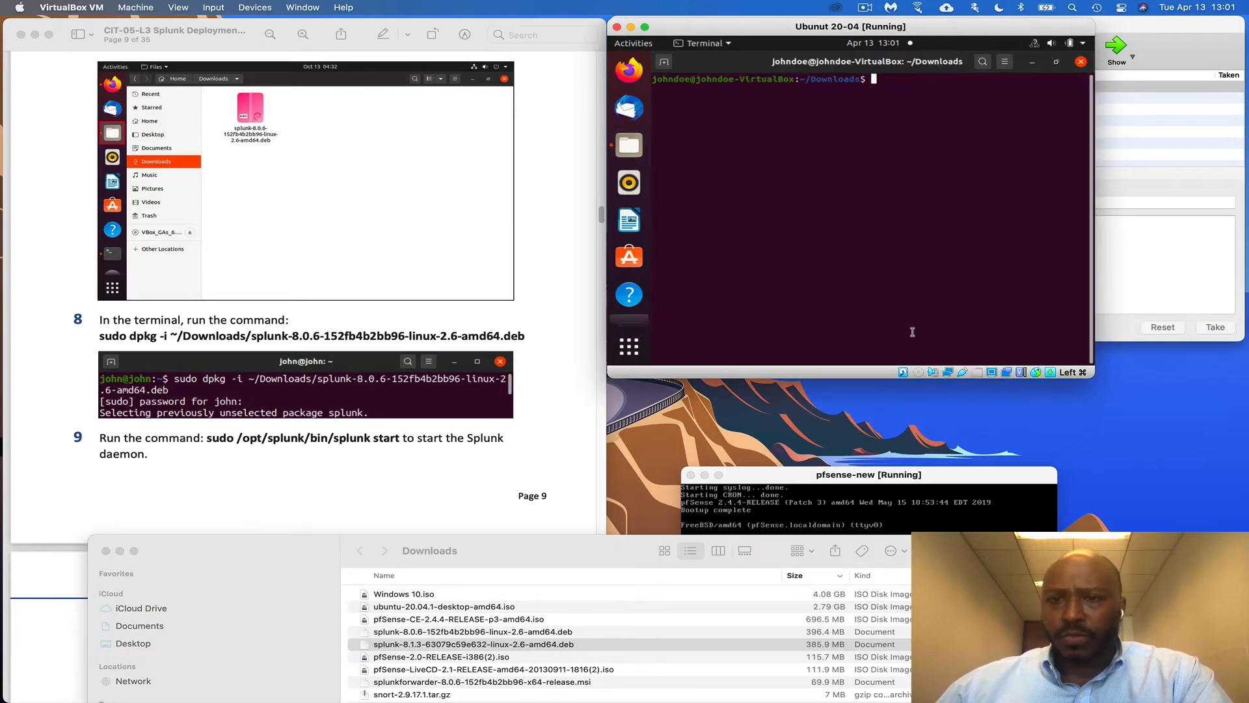
pyautogui.moveTo(1099, 378); pyautogui.dragTo(1199, 424)
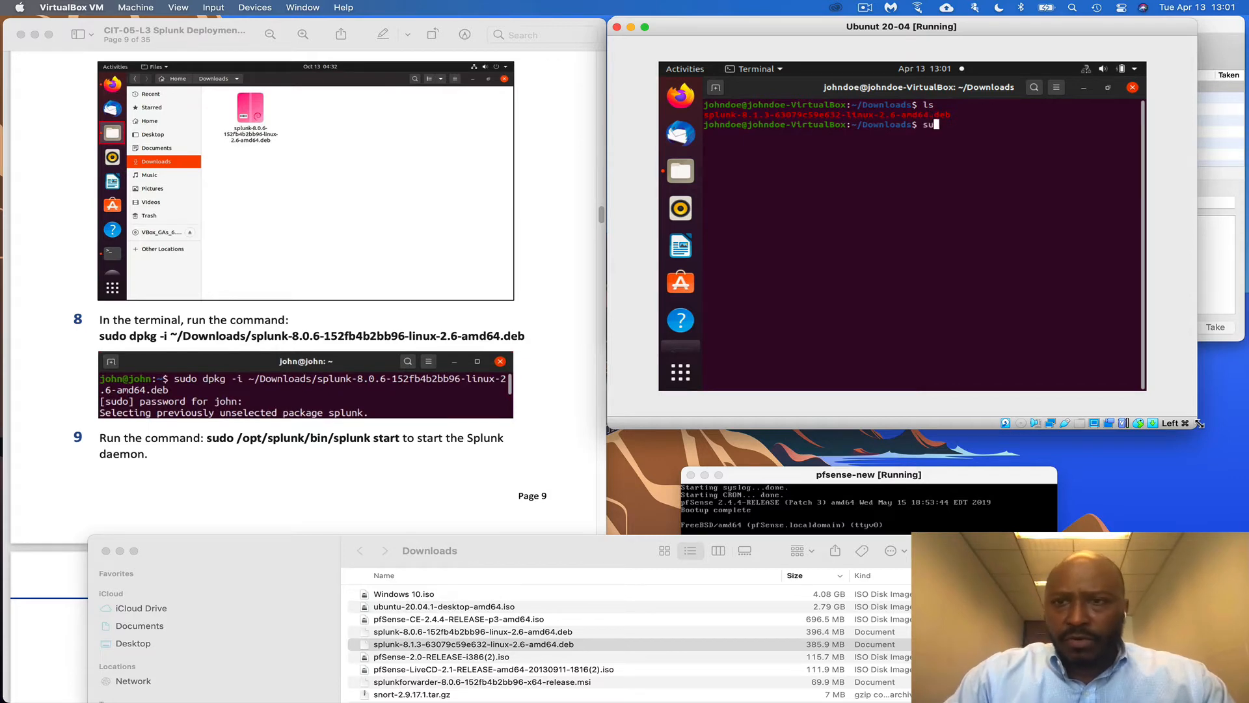
pyautogui.write('do dpgk -i')
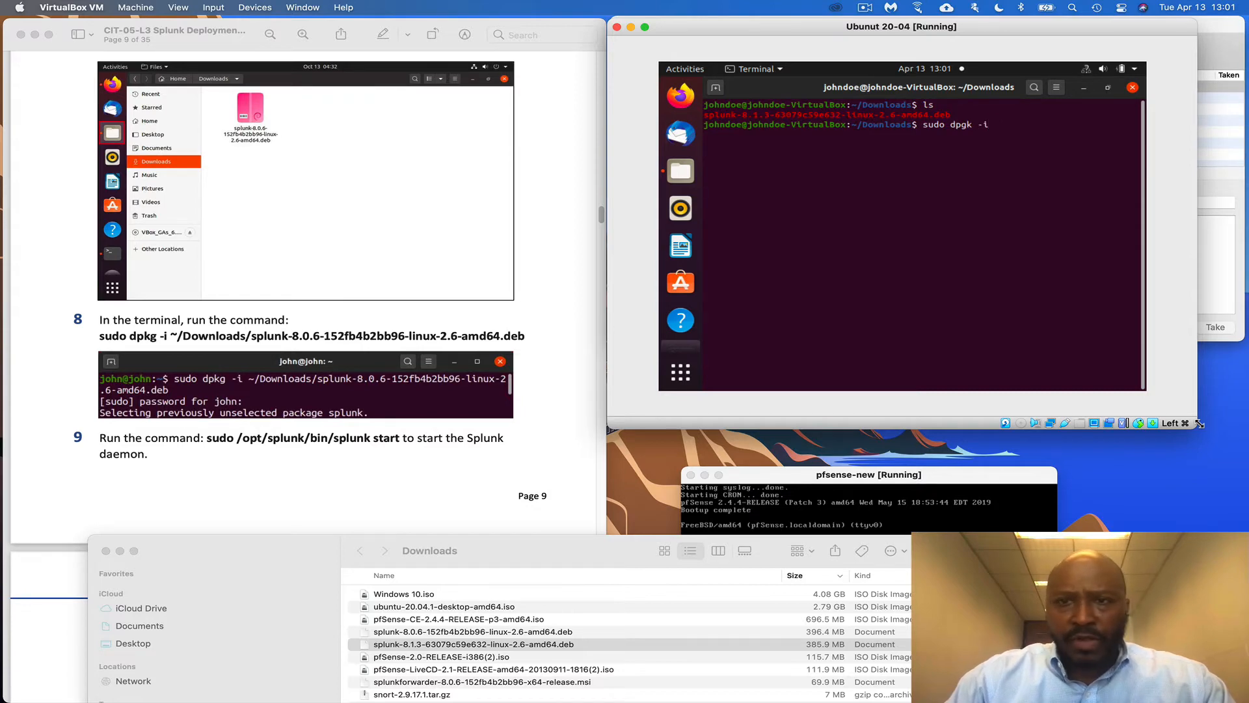
pyautogui.write('splu')
pyautogui.press('Tab')
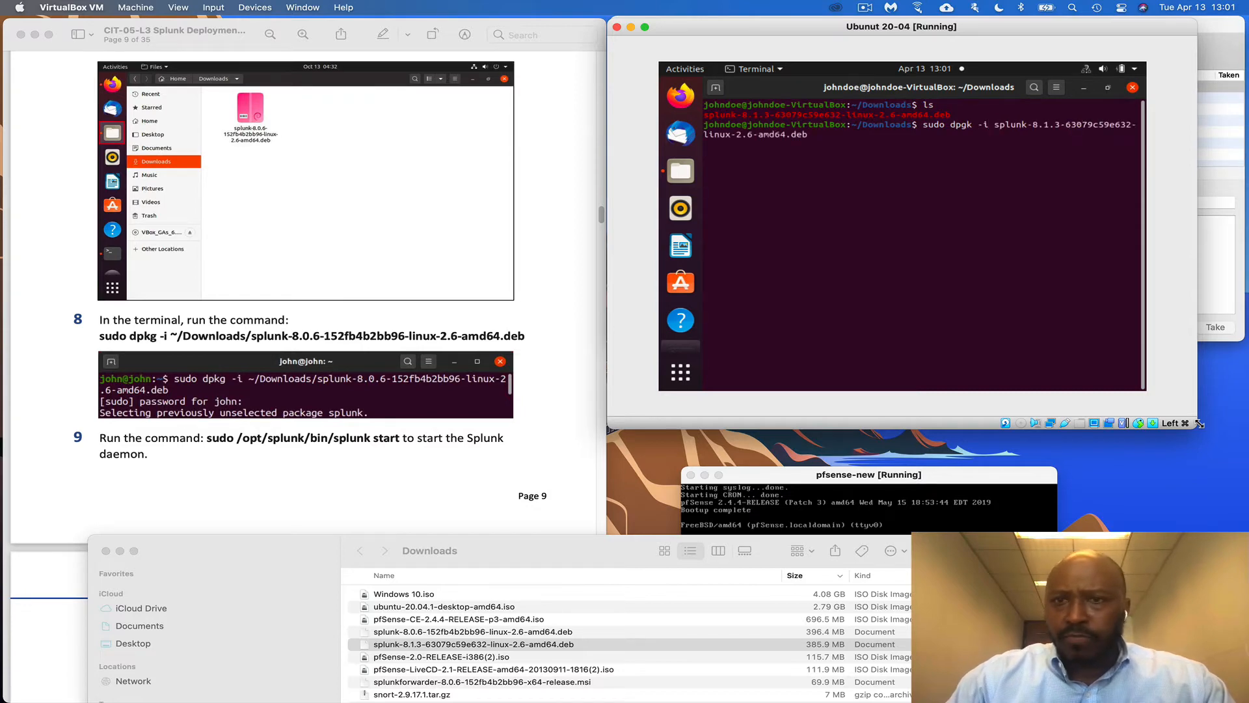
pyautogui.press('Return')
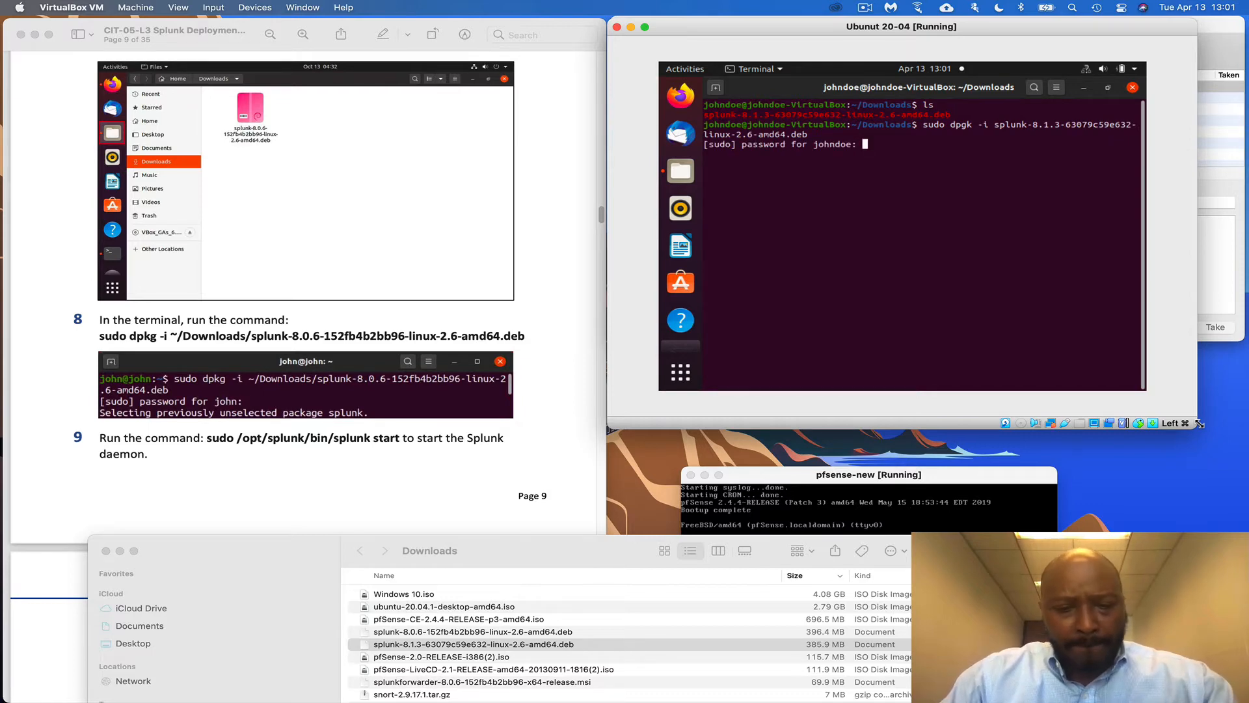
pyautogui.press('Return')
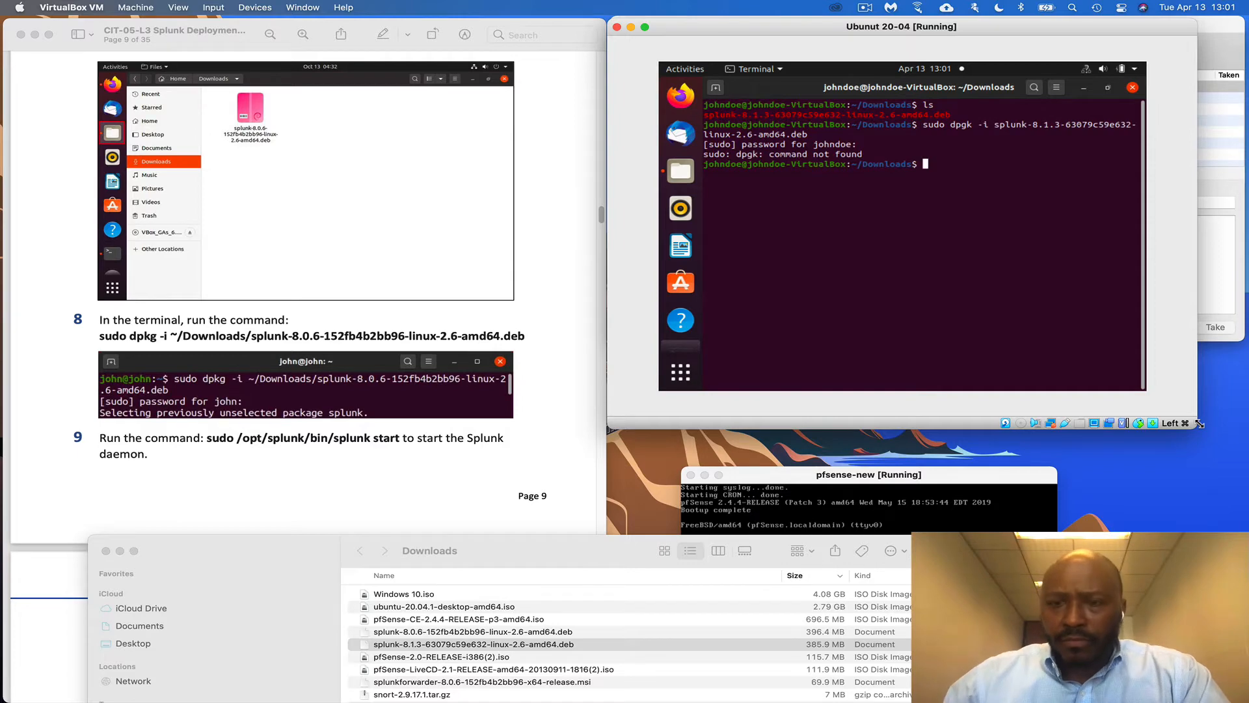
# Recall the install command, correct the dpgk typo to dpkg, and rerun it
pyautogui.press('Up')
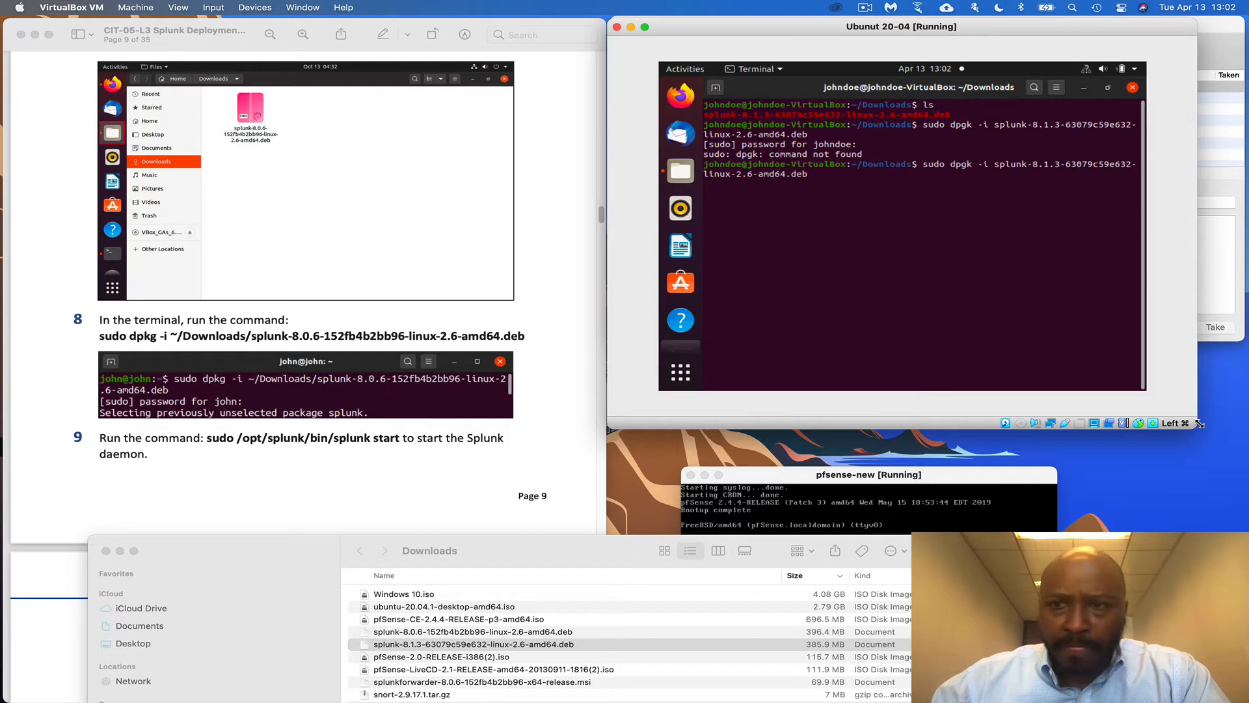
pyautogui.press('Left')
pyautogui.press('Left')
pyautogui.press('Left')
pyautogui.press('Left')
pyautogui.press('Left')
pyautogui.press('Left')
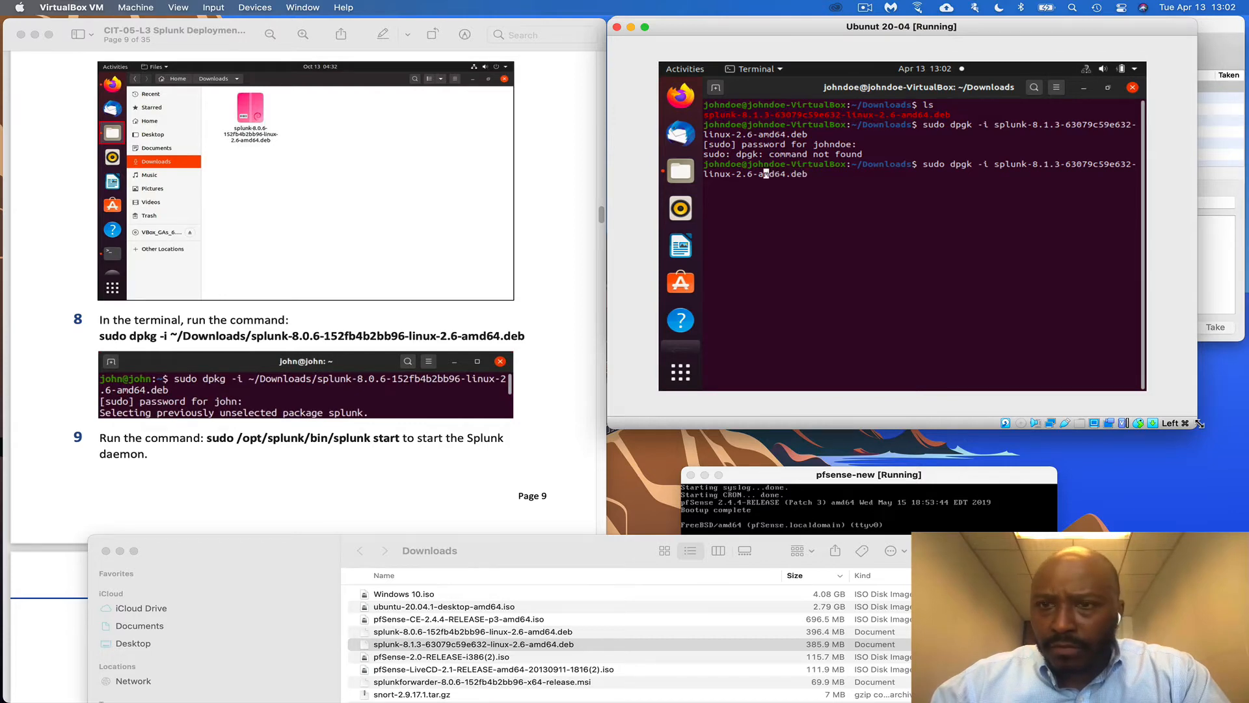
pyautogui.press('Left')
pyautogui.press('Left')
pyautogui.press('Left')
pyautogui.press('Left')
pyautogui.press('Left')
pyautogui.press('Left')
pyautogui.press('Left')
pyautogui.press('Left')
pyautogui.press('Left')
pyautogui.press('Left')
pyautogui.press('Left')
pyautogui.press('Left')
pyautogui.press('Left')
pyautogui.press('Left')
pyautogui.press('Left')
pyautogui.press('Left')
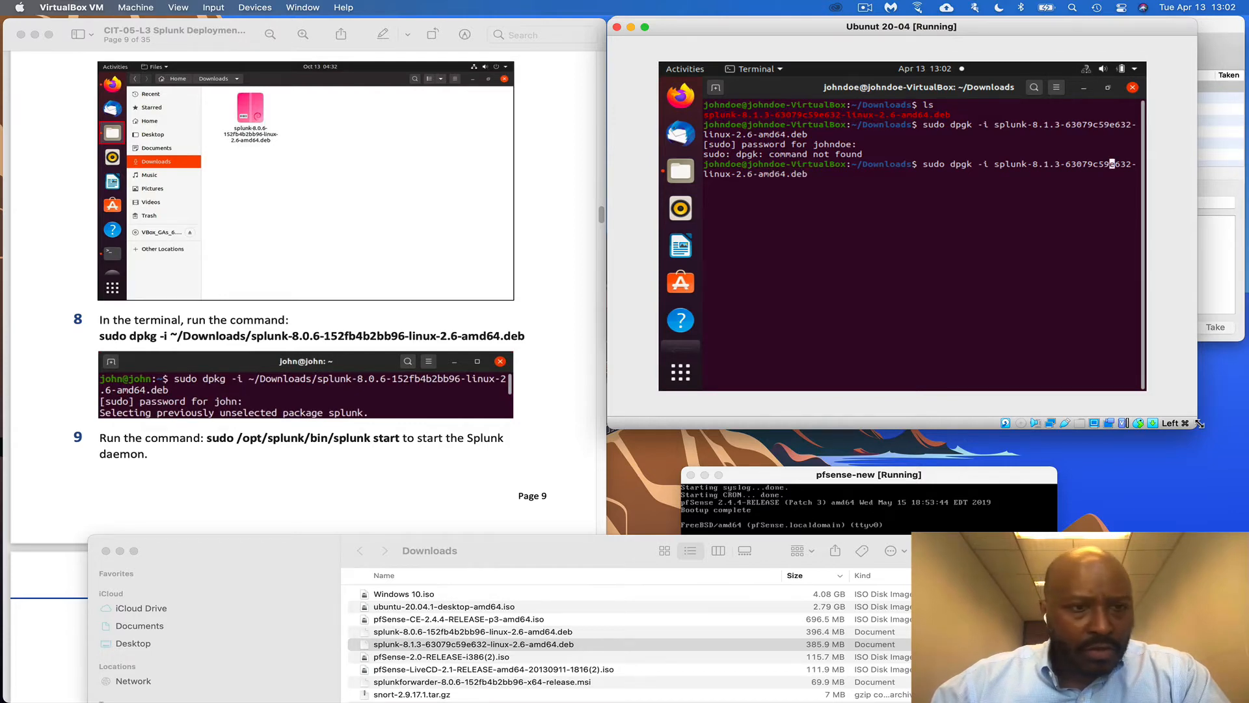
pyautogui.press('Left')
pyautogui.press('Left')
pyautogui.press('Left')
pyautogui.press('Left')
pyautogui.press('Left')
pyautogui.press('Left')
pyautogui.press('Left')
pyautogui.press('Left')
pyautogui.press('Left')
pyautogui.press('Left')
pyautogui.press('Left')
pyautogui.press('Left')
pyautogui.press('Left')
pyautogui.press('Left')
pyautogui.press('Left')
pyautogui.press('Left')
pyautogui.press('Left')
pyautogui.press('Left')
pyautogui.press('Left')
pyautogui.press('Left')
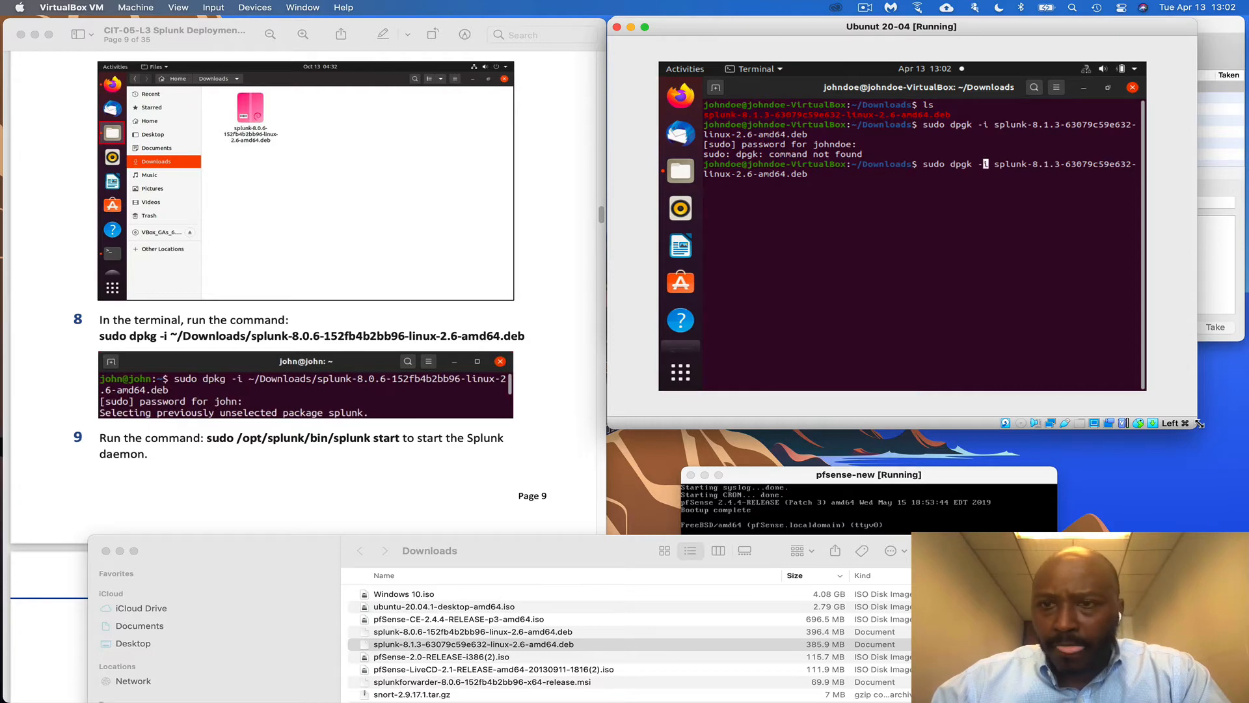
pyautogui.press('Left')
pyautogui.press('Left')
pyautogui.press('Left')
pyautogui.press('BackSpace')
pyautogui.press('Right')
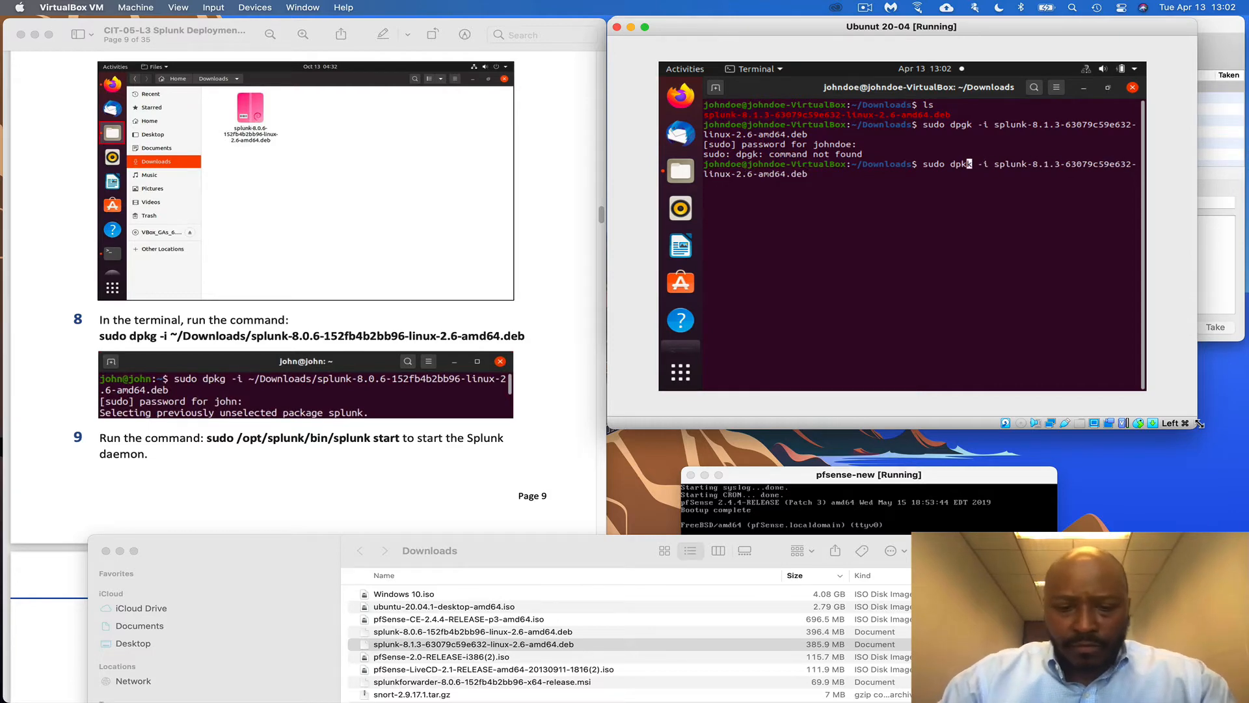
pyautogui.write('g')
pyautogui.press('Return')
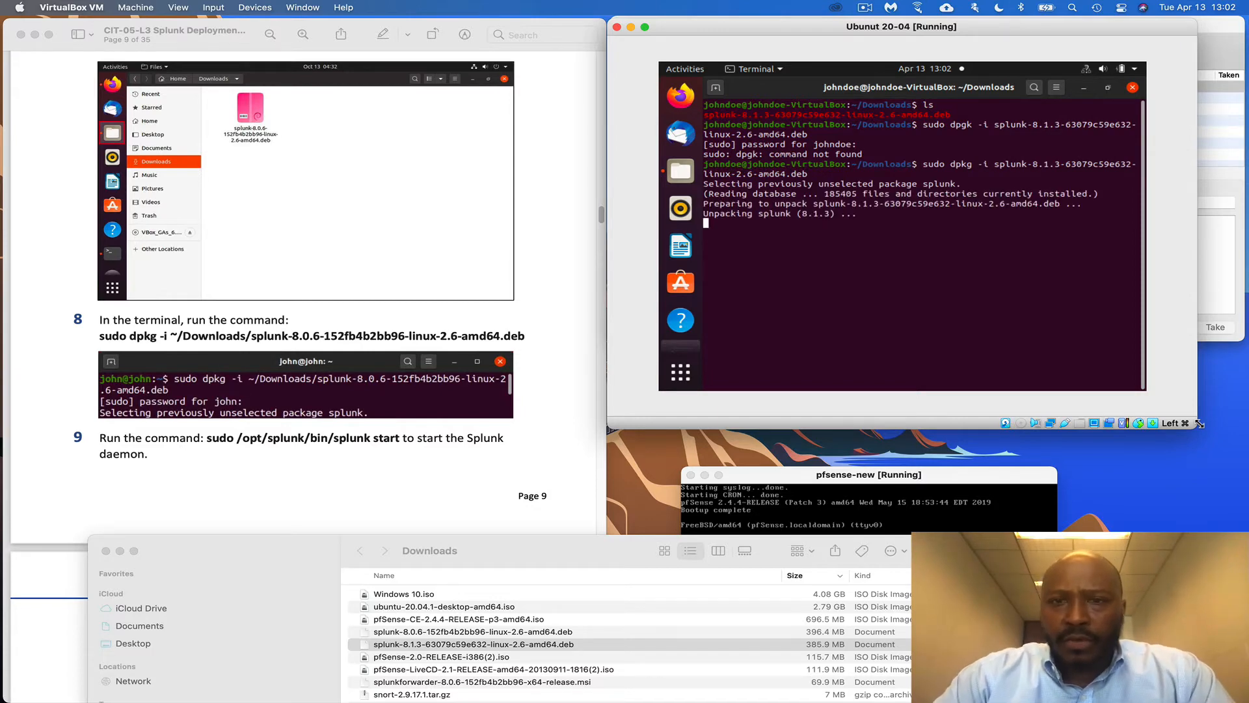
# Follow the dpkg output until Splunk 8.1.3 finishes installing
pyautogui.scroll(-2, 212, 408)
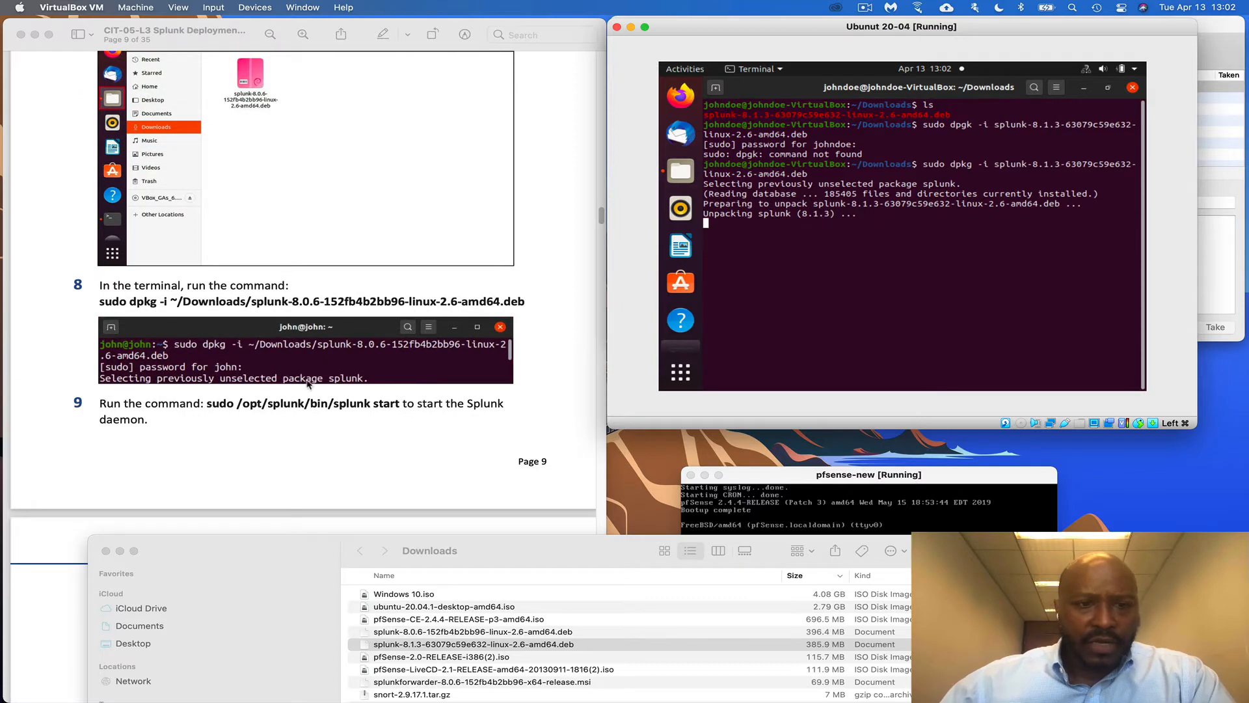
pyautogui.scroll(-4, 309, 384)
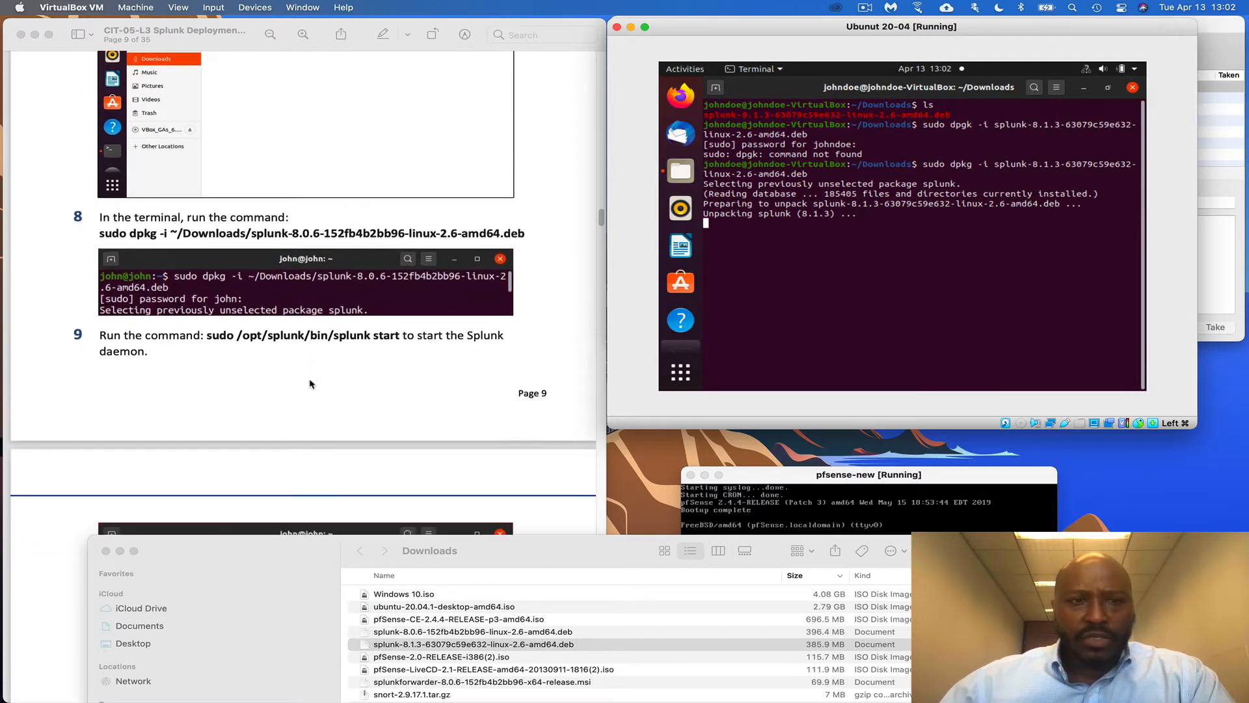
pyautogui.scroll(-2, 309, 384)
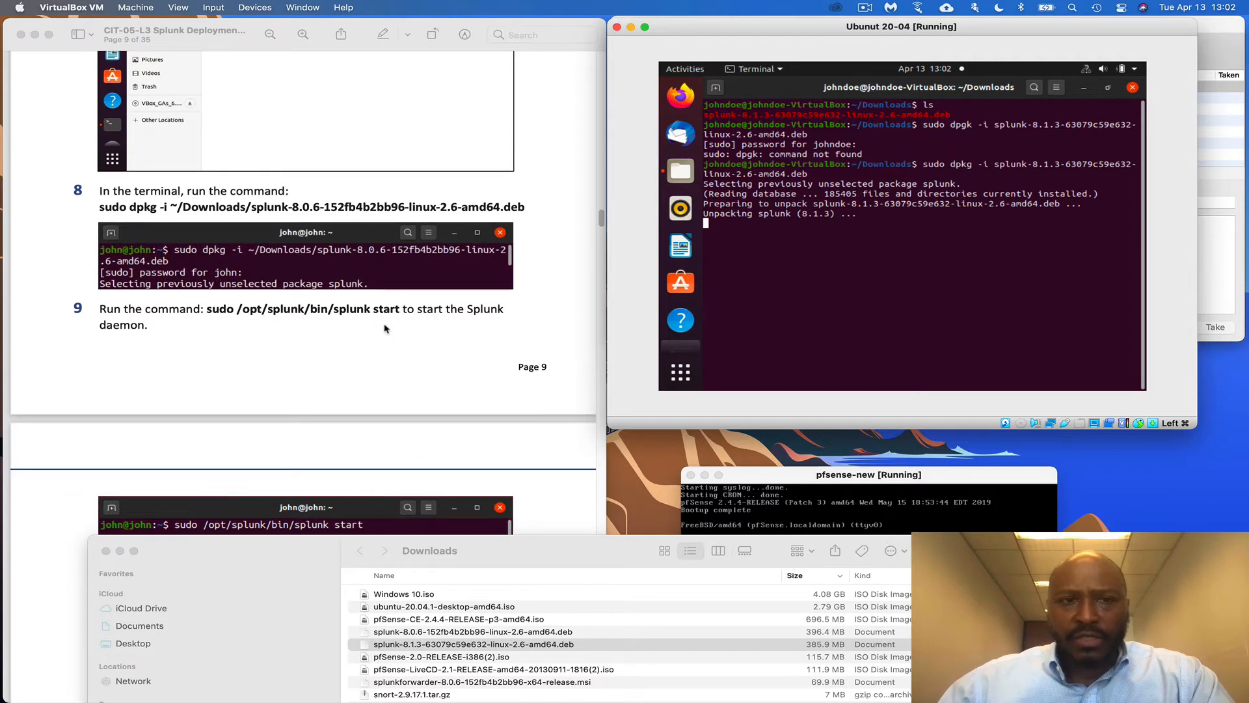
pyautogui.scroll(-1, 386, 328)
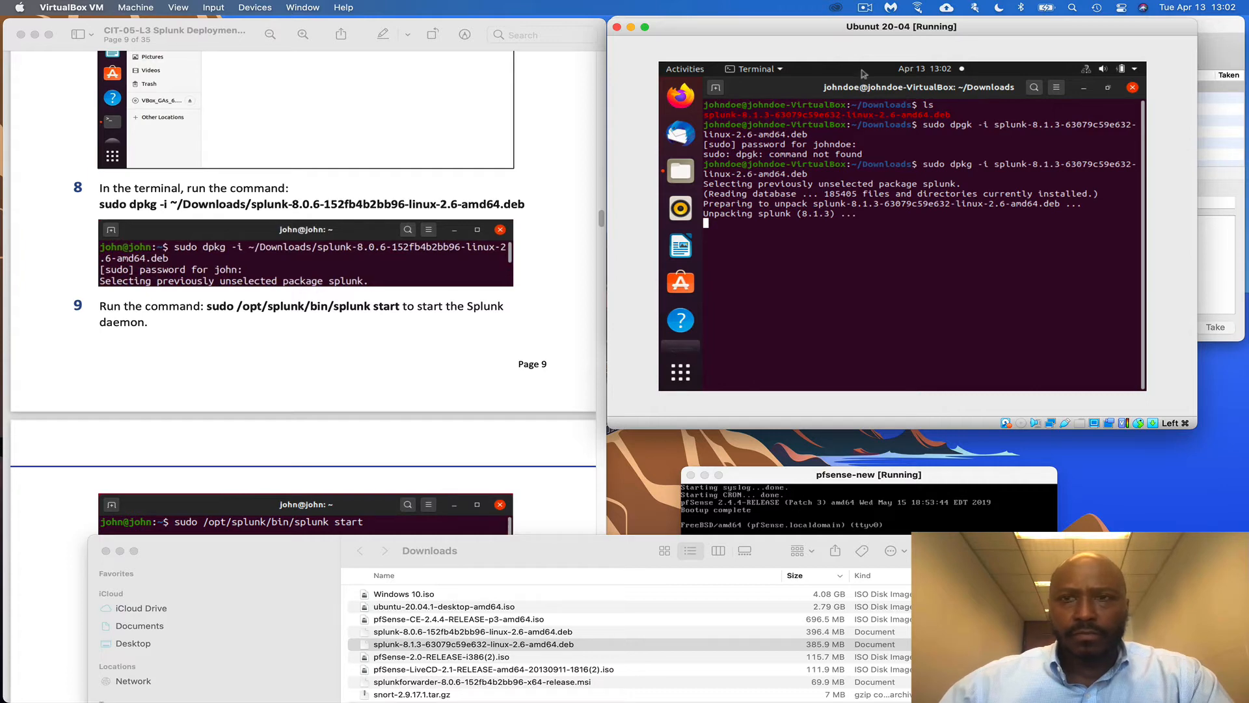
# Close the Mac's Downloads window and clear the Ubuntu terminal
pyautogui.click(865, 7)
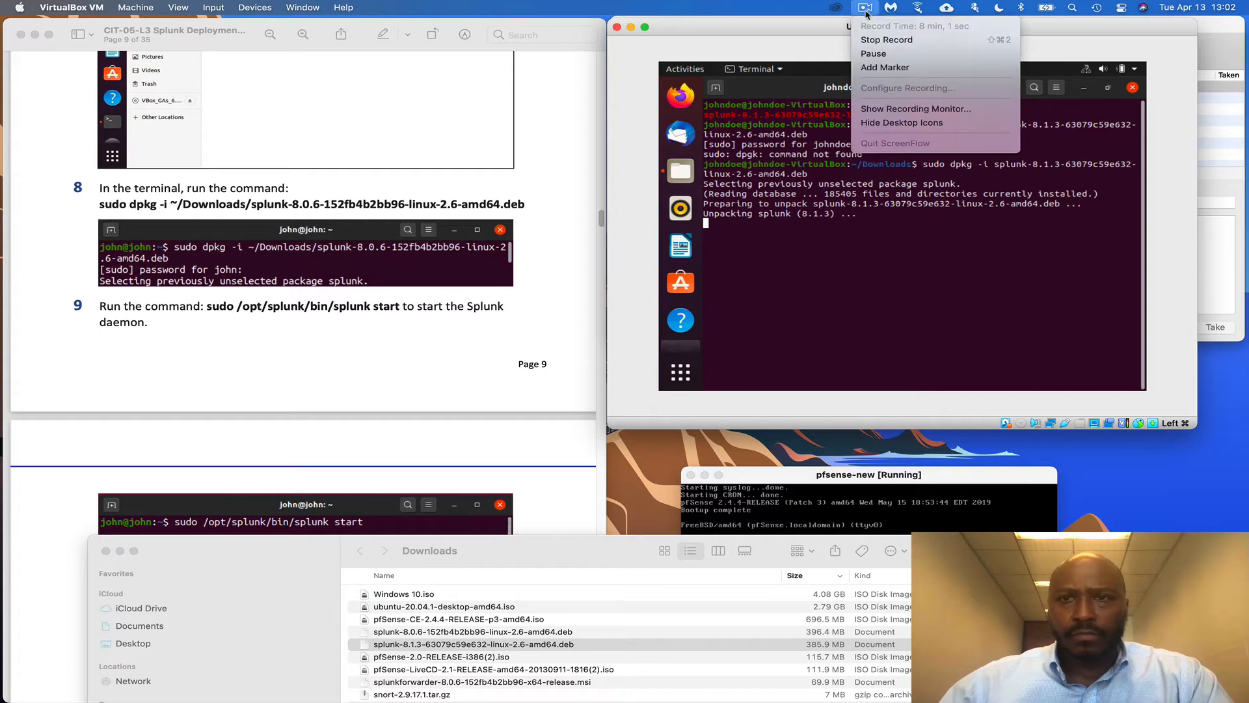
pyautogui.click(883, 56)
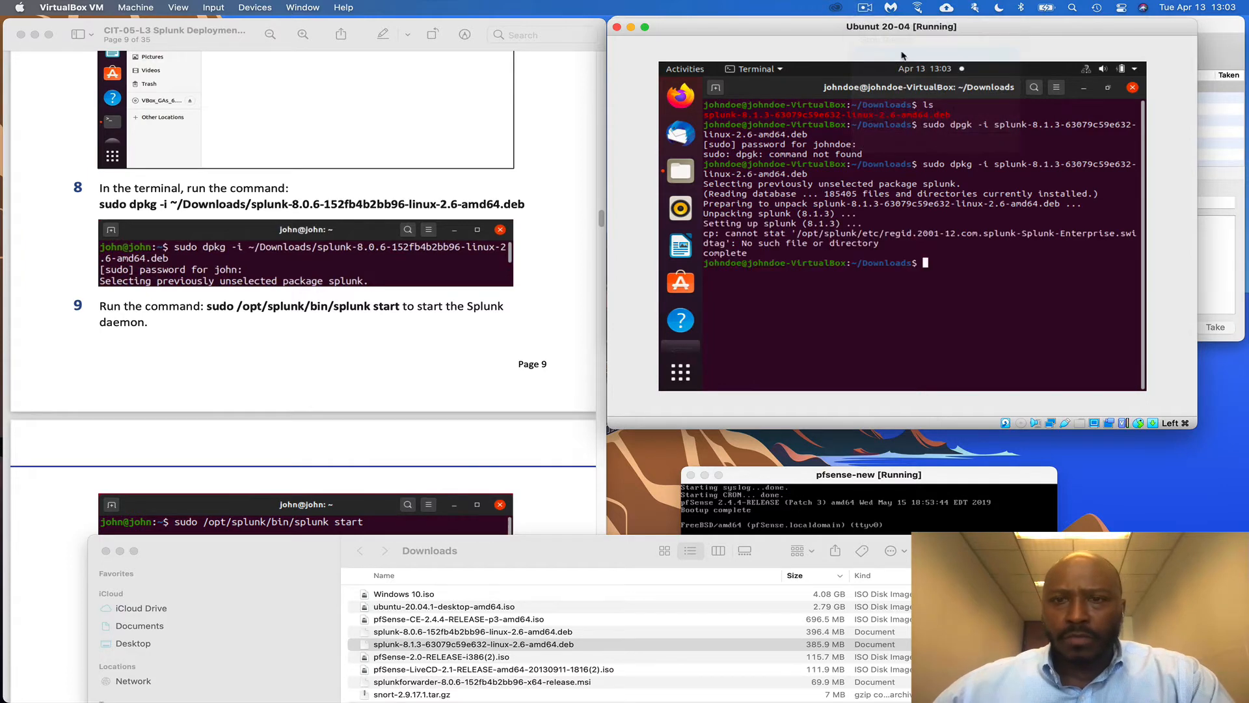
pyautogui.click(106, 551)
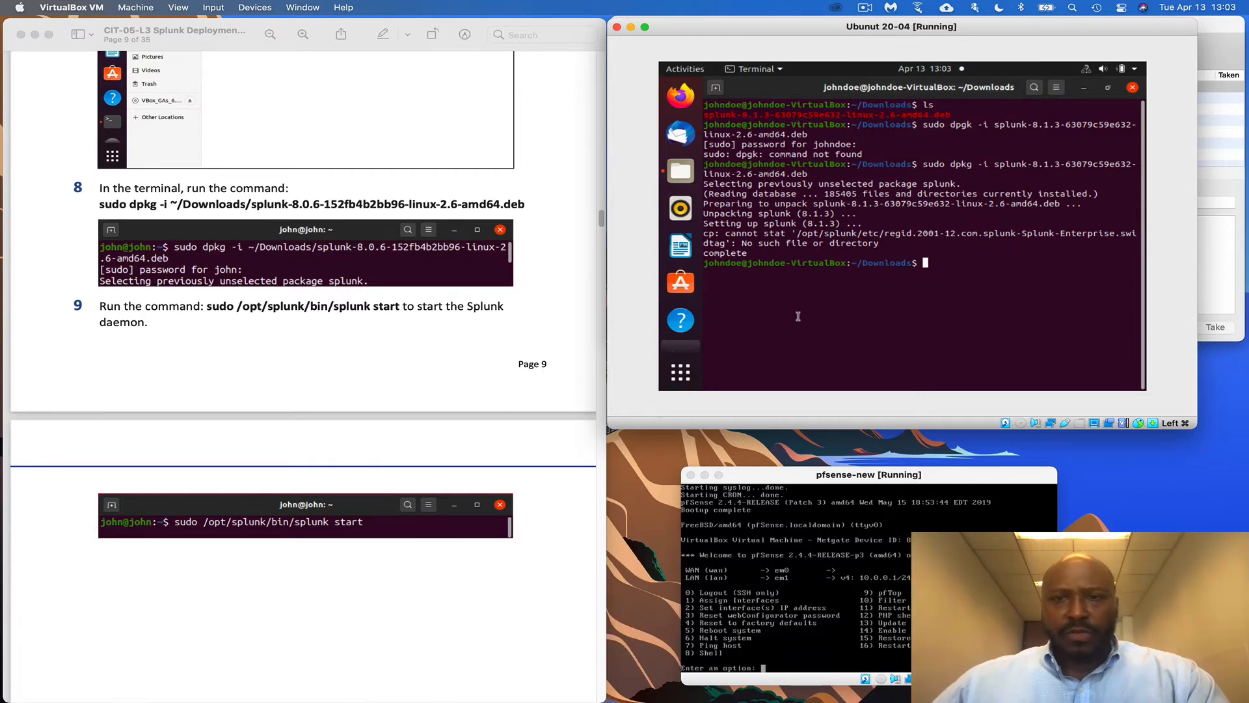
pyautogui.write('c')
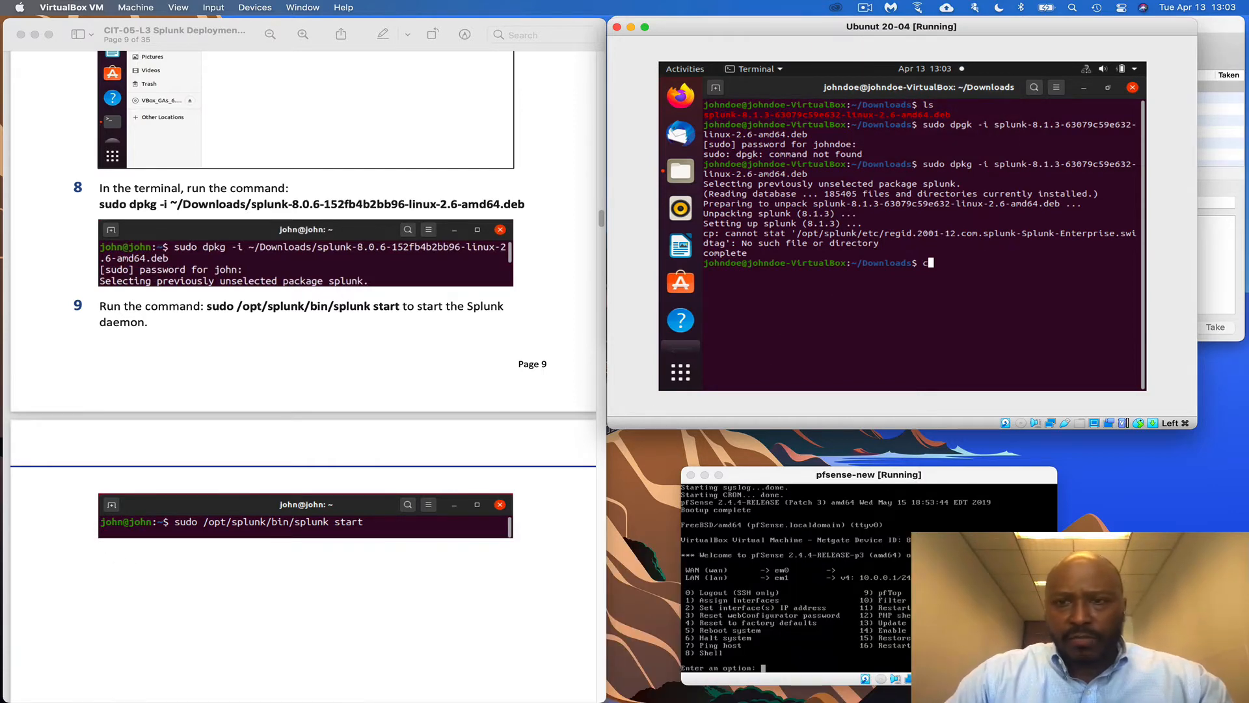
pyautogui.write('lsear')
pyautogui.press('Return')
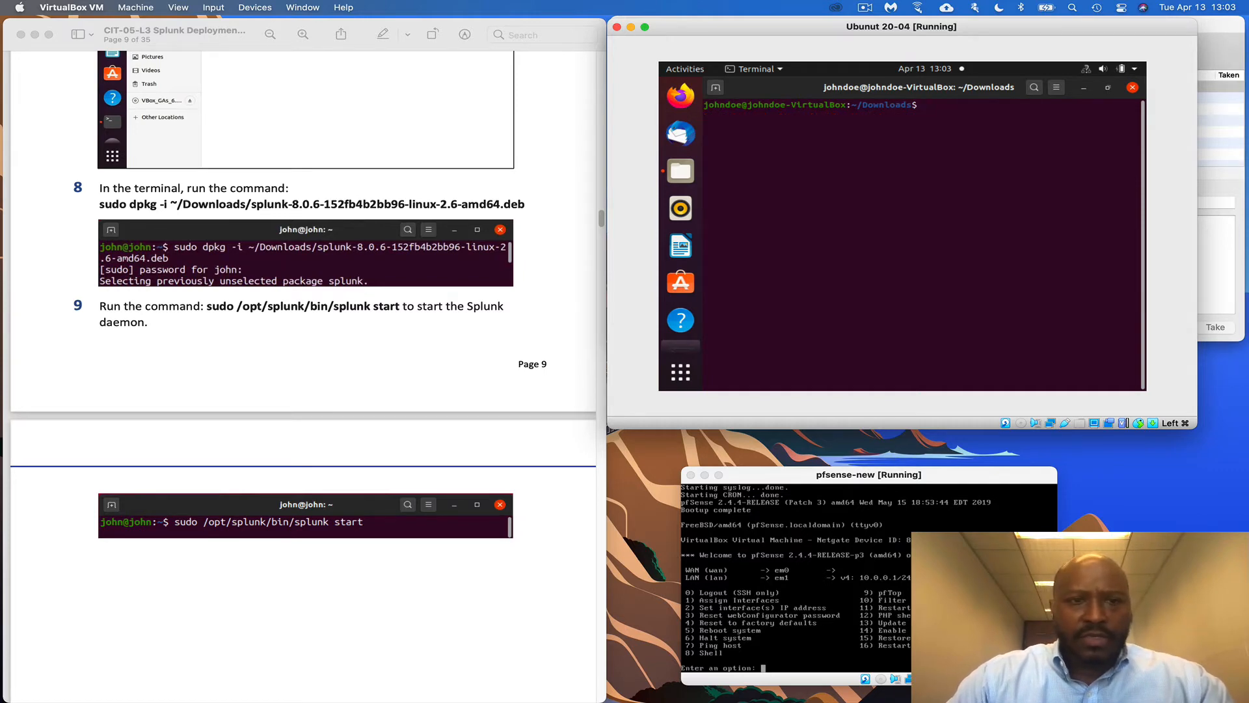
# Run sudo /opt/splunk/bin/splunk start, exit the license text with q, and accept with y
pyautogui.write('sudo')
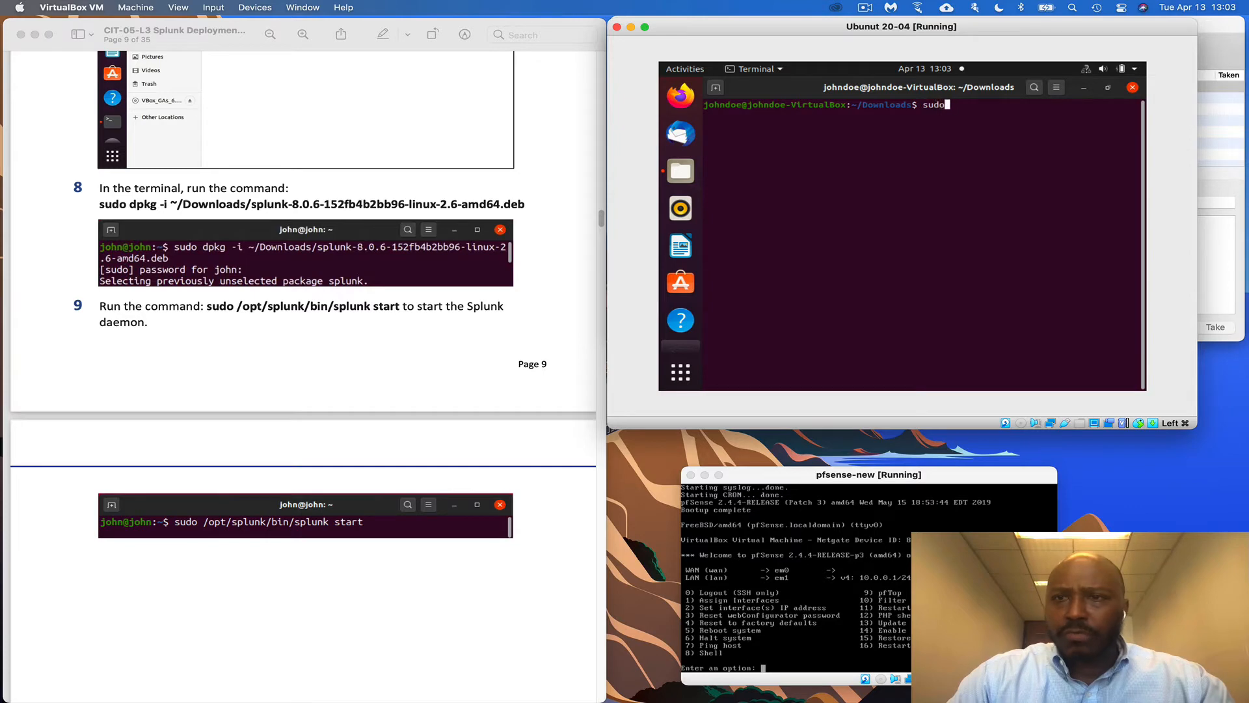
pyautogui.write(' /opt/')
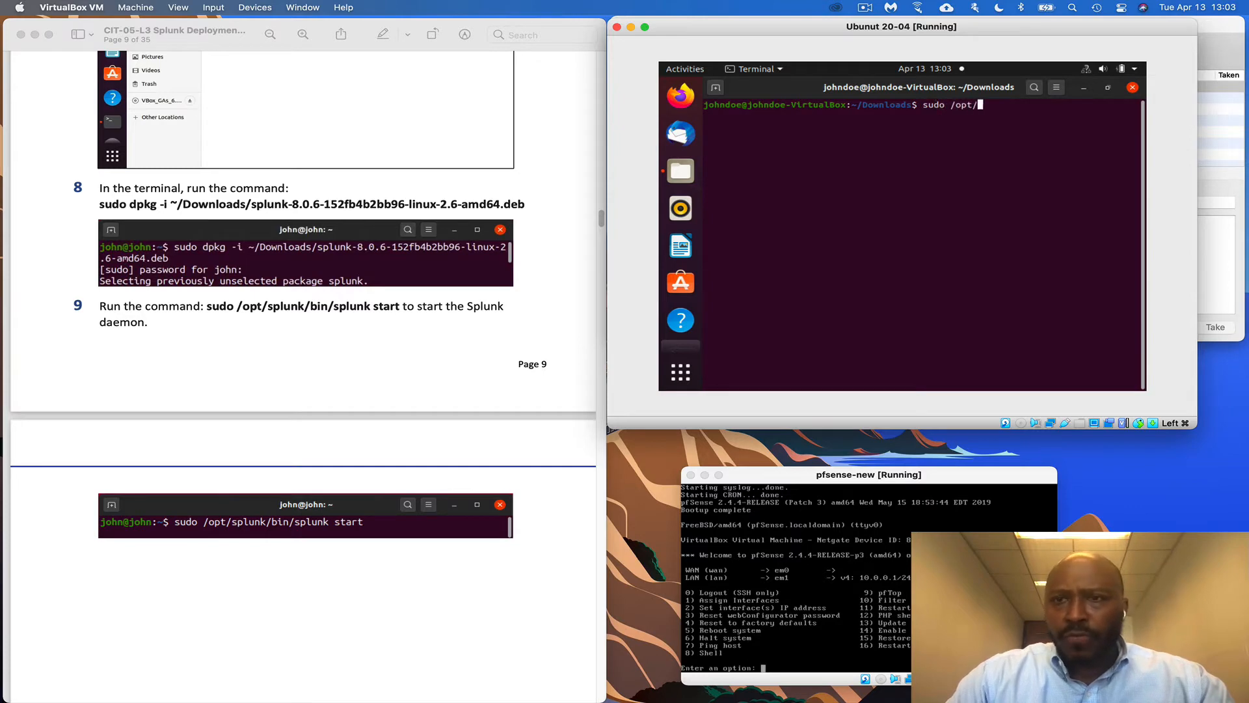
pyautogui.write('sp')
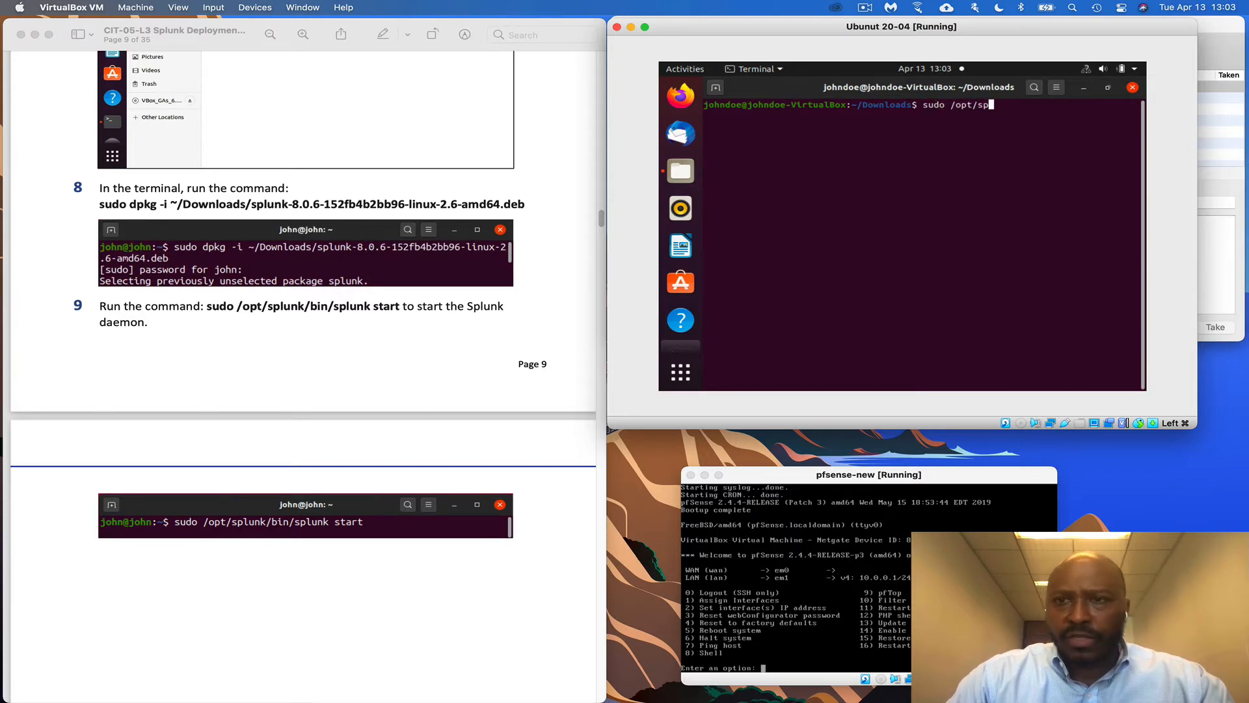
pyautogui.write('lunk/bi')
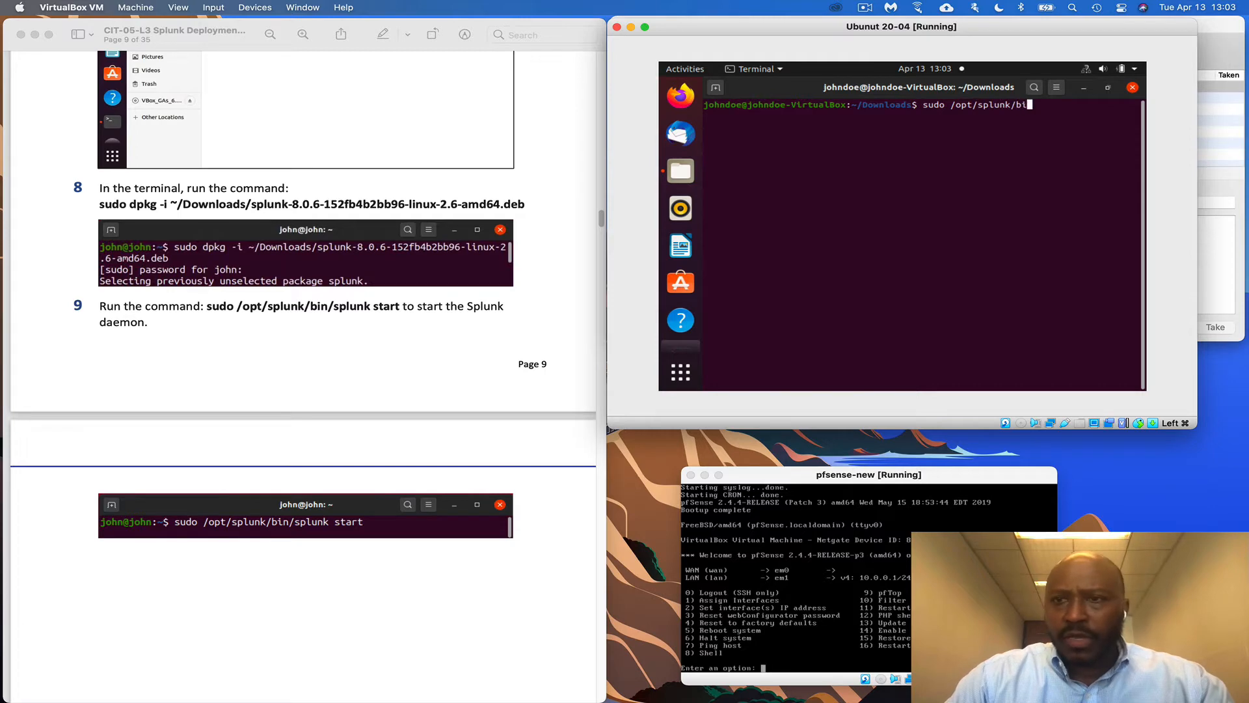
pyautogui.write('n/splunk ')
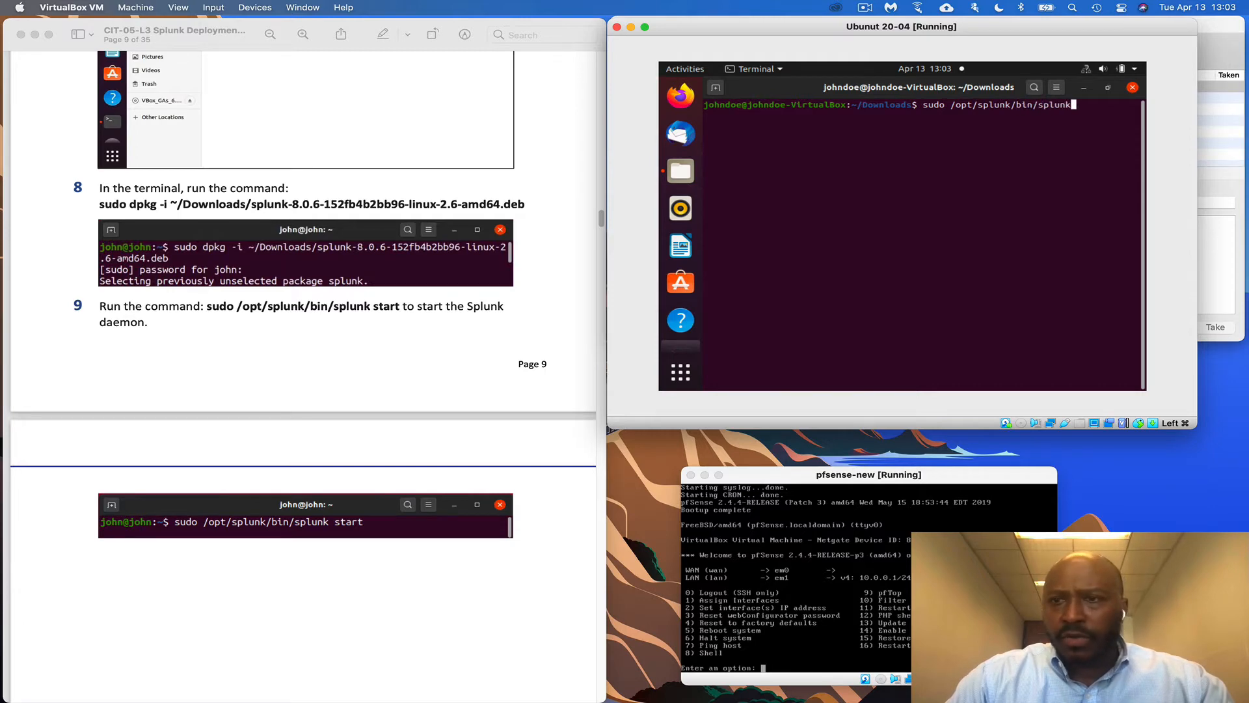
pyautogui.write('start')
pyautogui.press('Return')
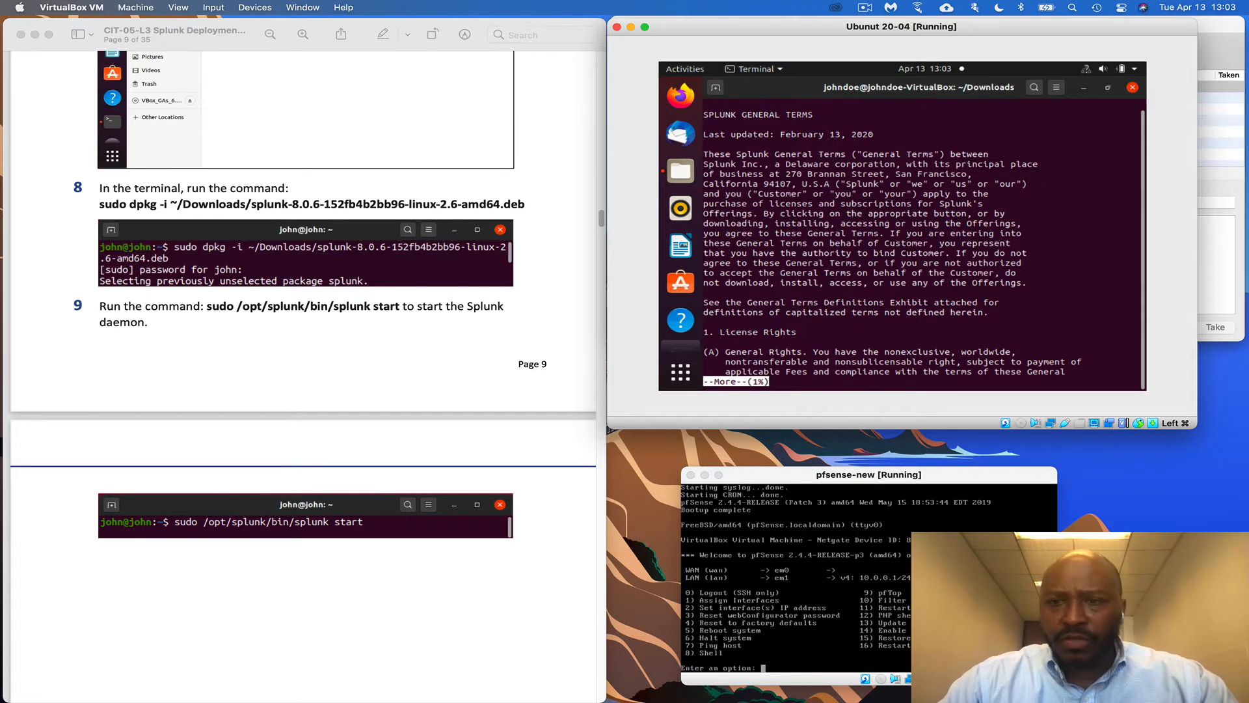
pyautogui.scroll(-2, 429, 517)
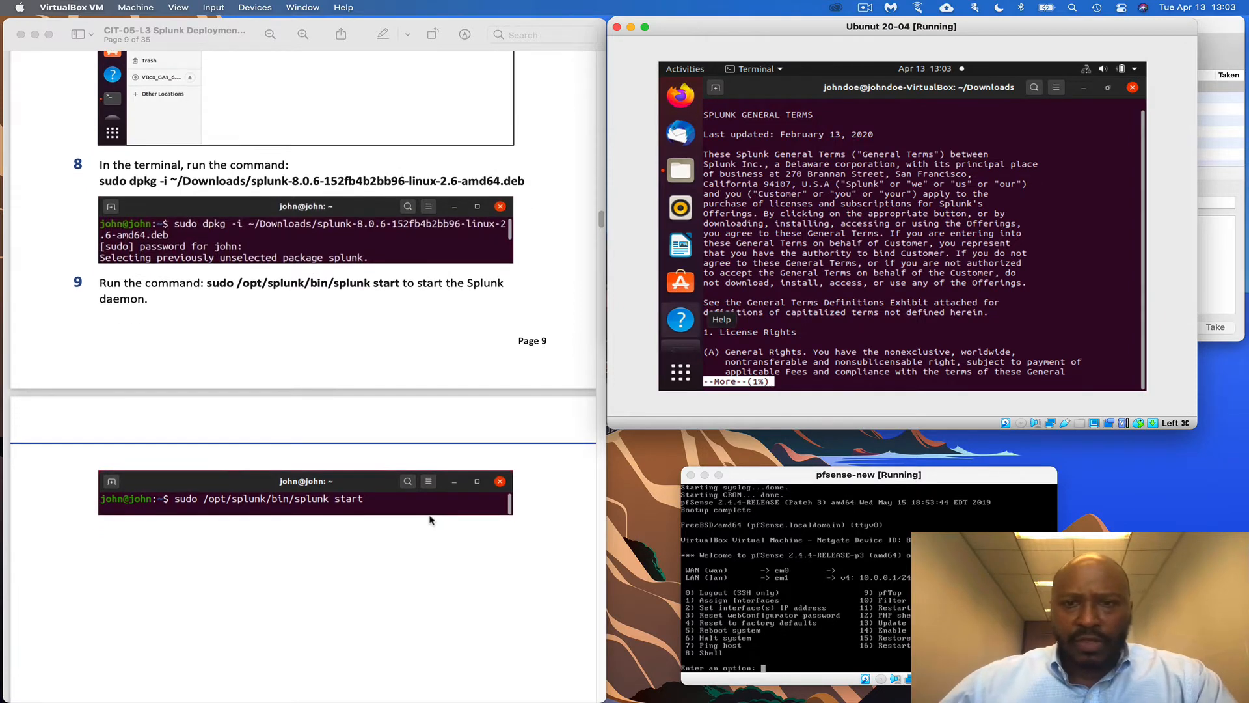
pyautogui.scroll(-2, 273, 493)
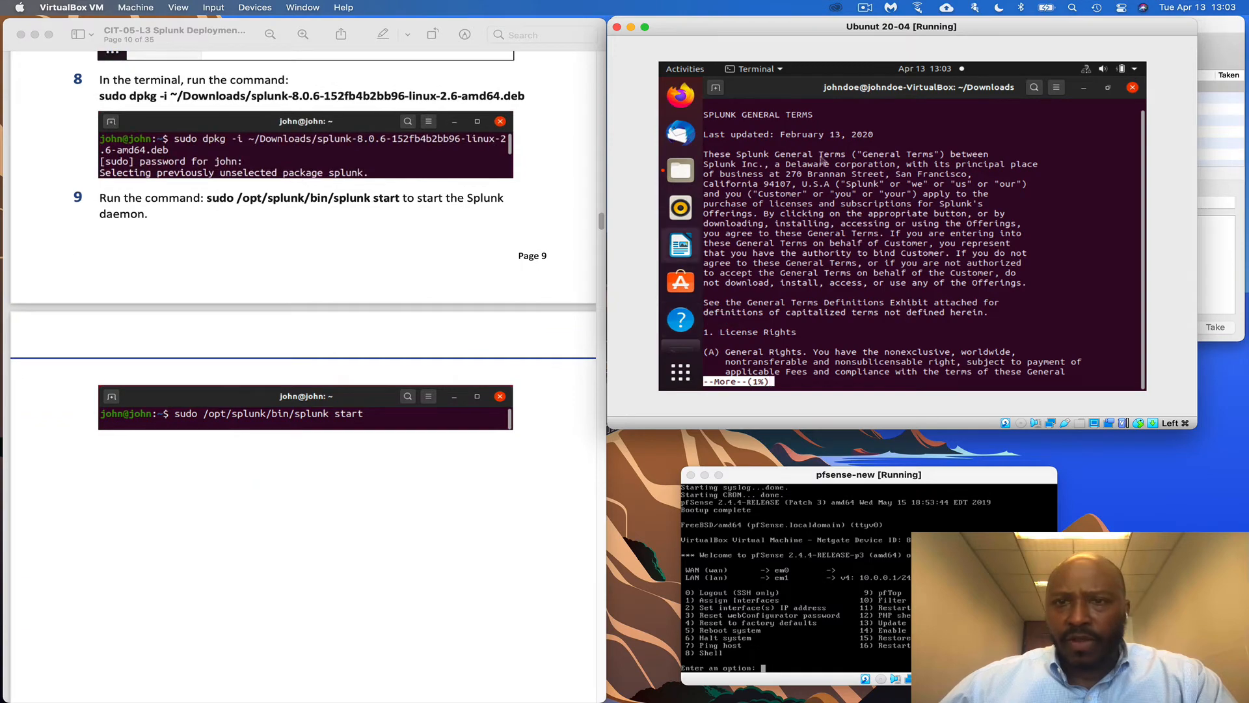
pyautogui.scroll(-15, 511, 416)
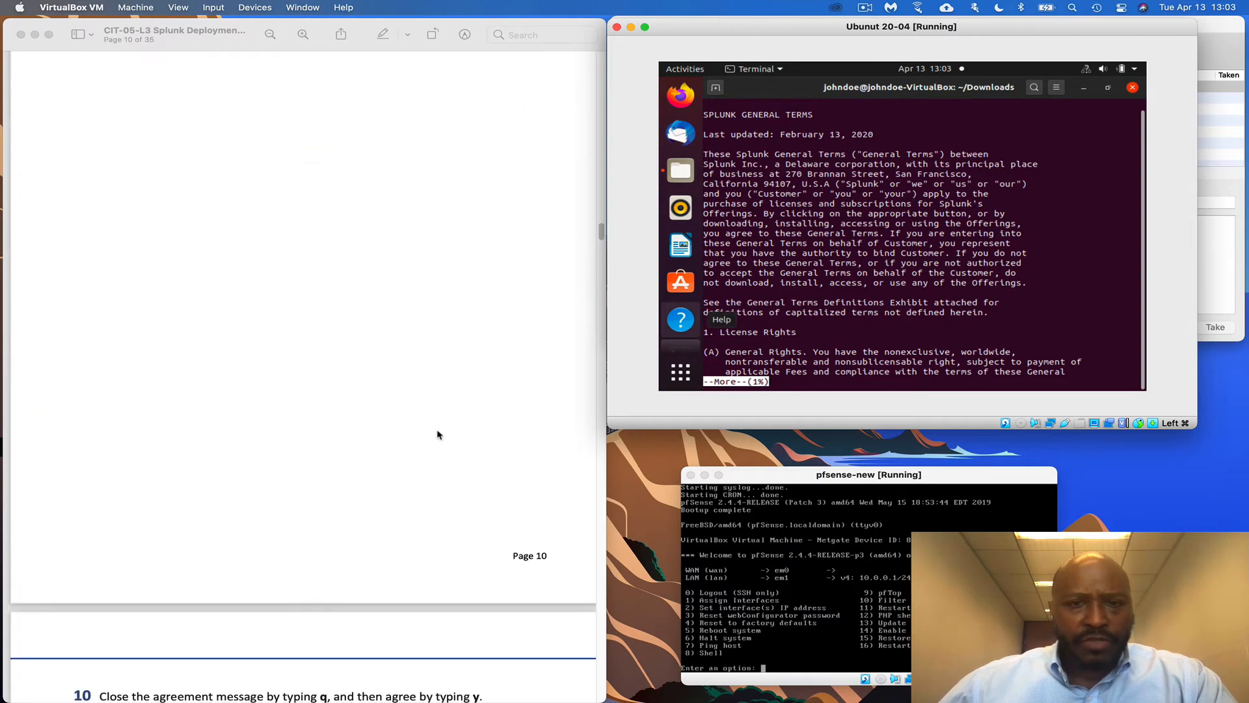
pyautogui.scroll(-10, 440, 434)
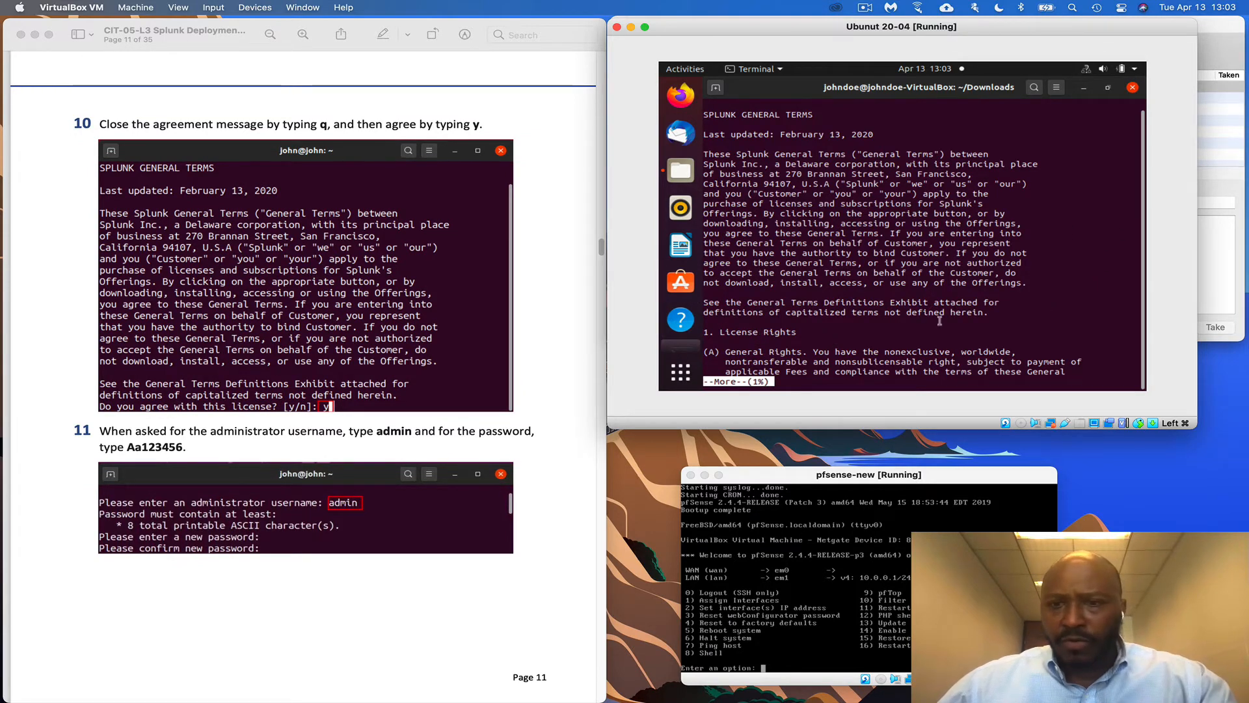
pyautogui.press('q')
pyautogui.scroll(-1, 445, 408)
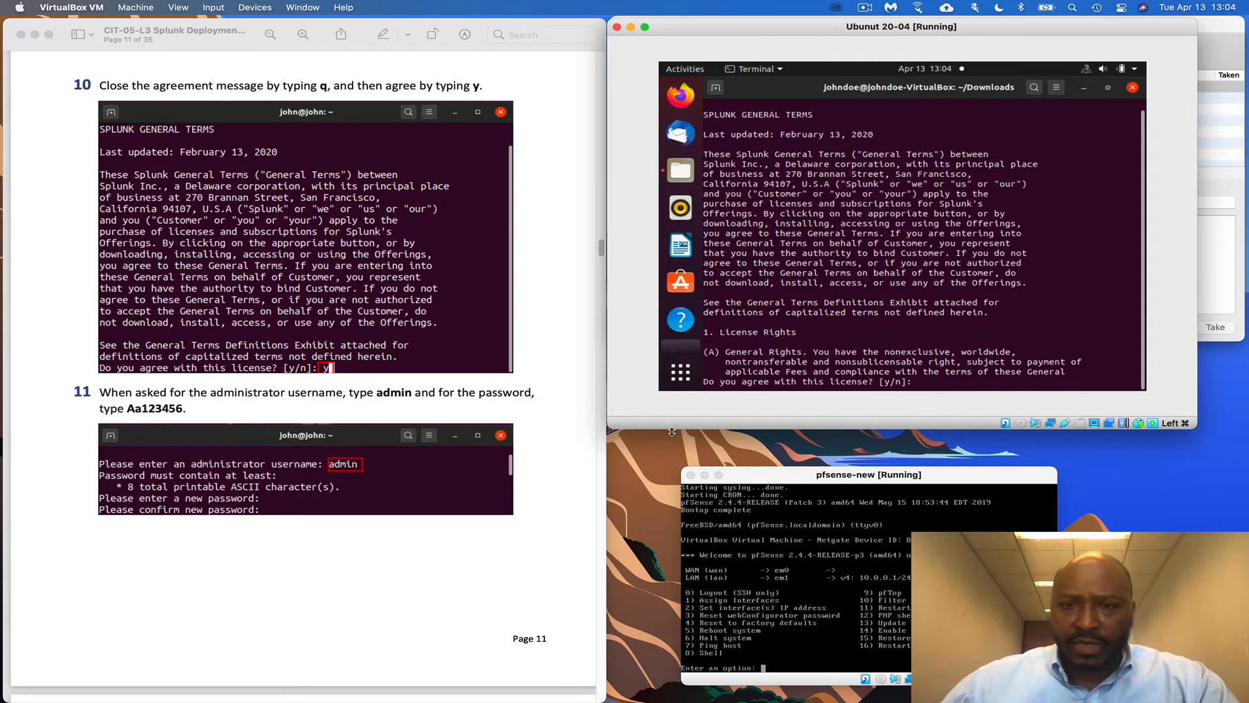
pyautogui.write('y')
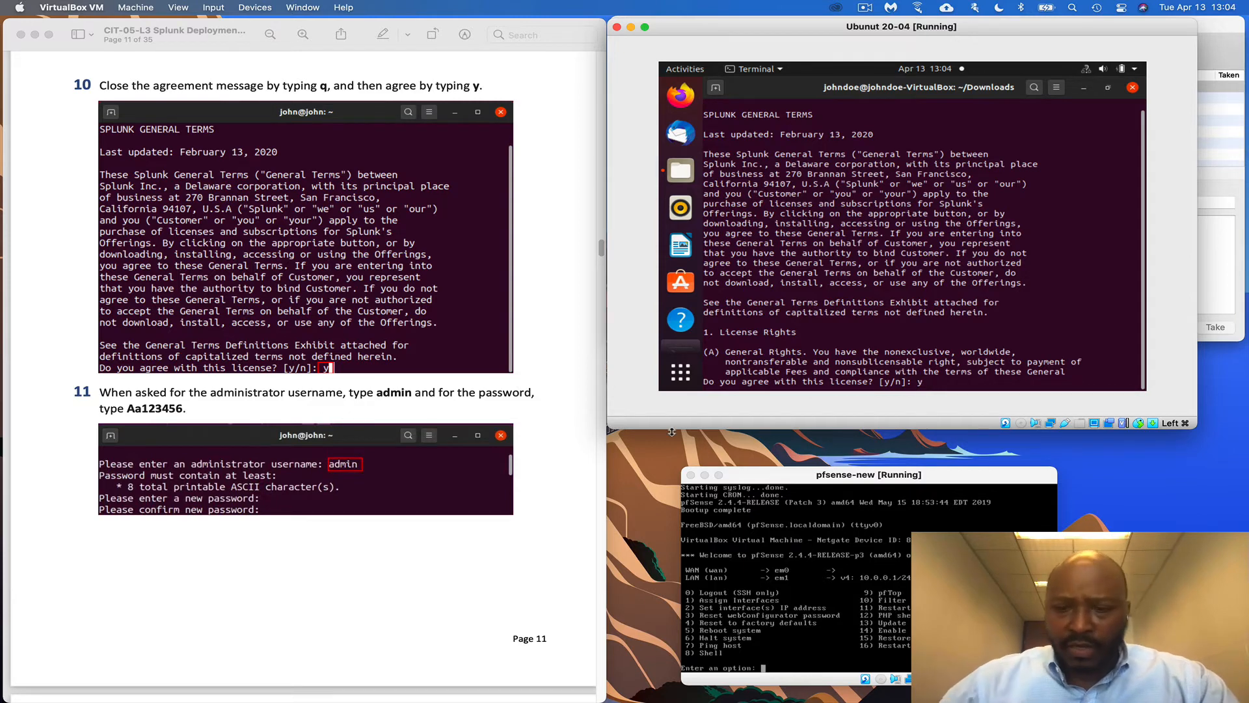
pyautogui.press('Return')
pyautogui.scroll(-3, 494, 399)
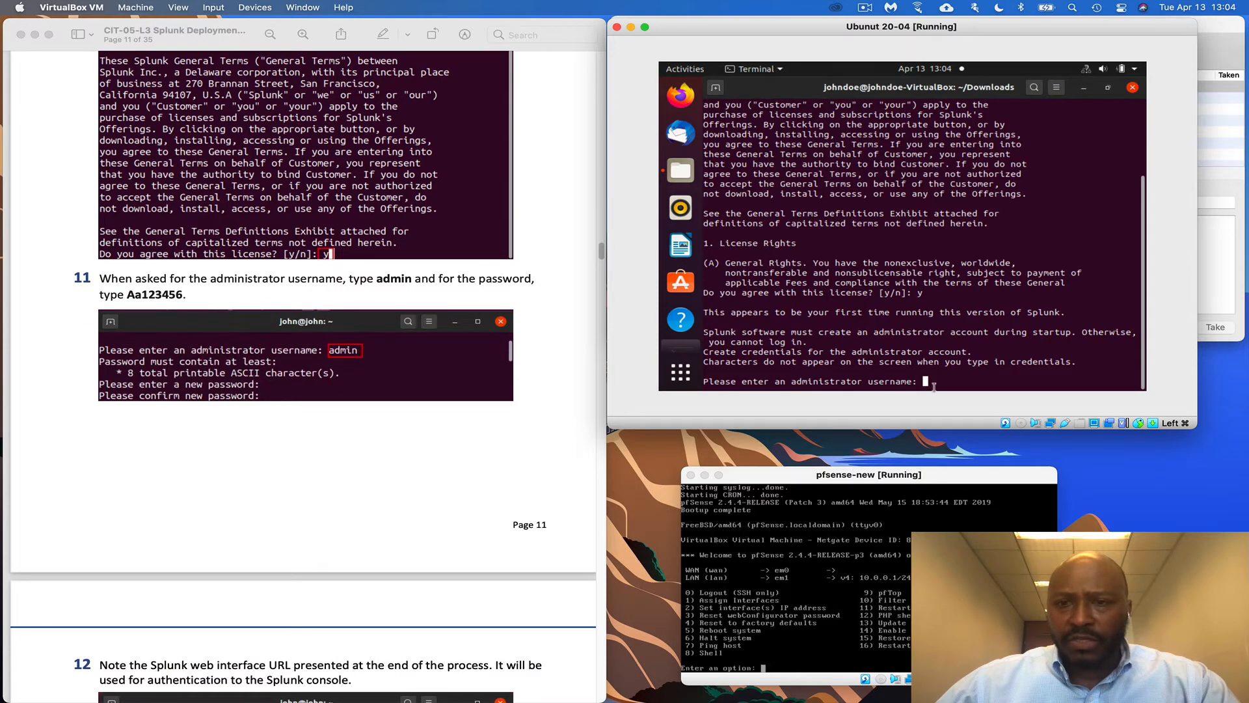
# Enter admin as the Splunk administrator username, then type and confirm its password
pyautogui.write('admin')
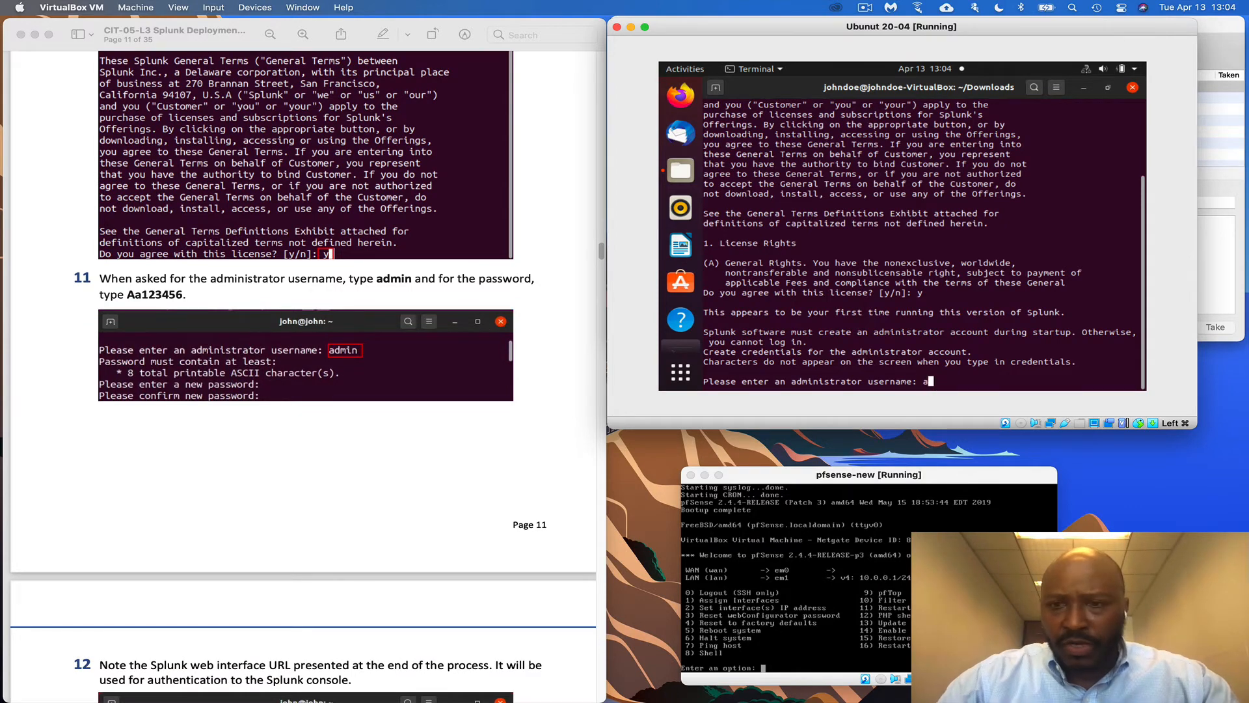
pyautogui.press('Return')
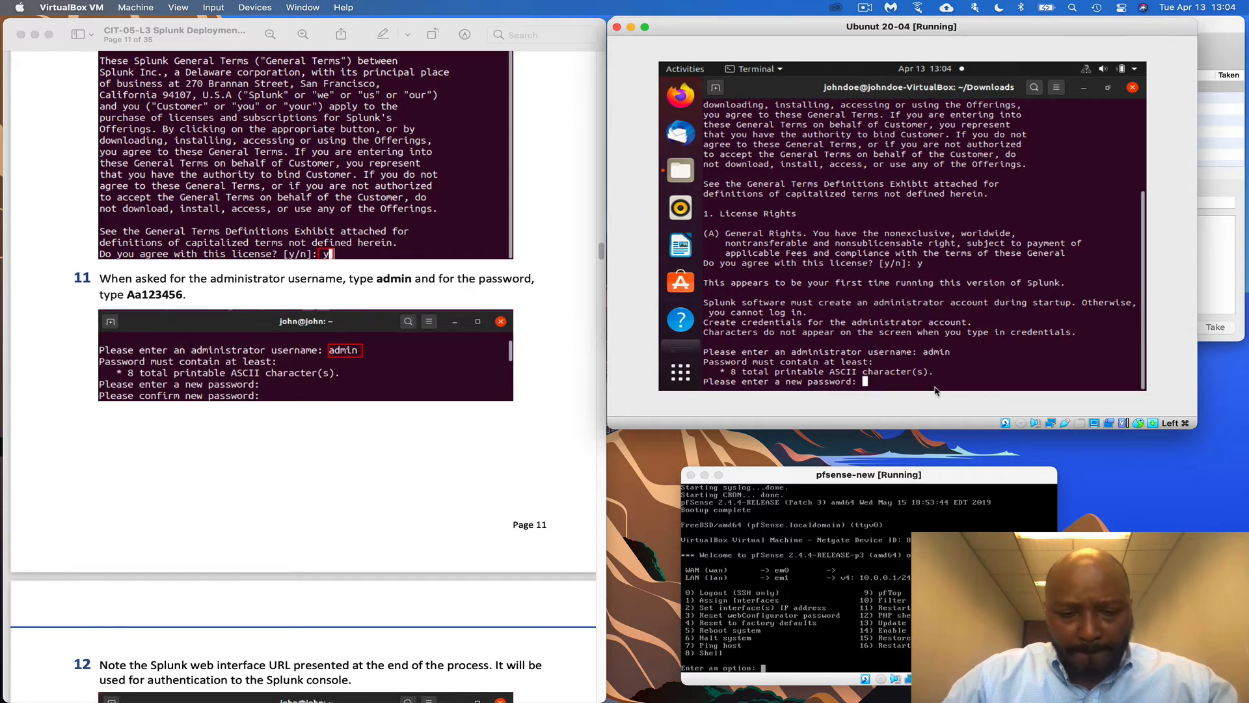
pyautogui.write('Aa123456')
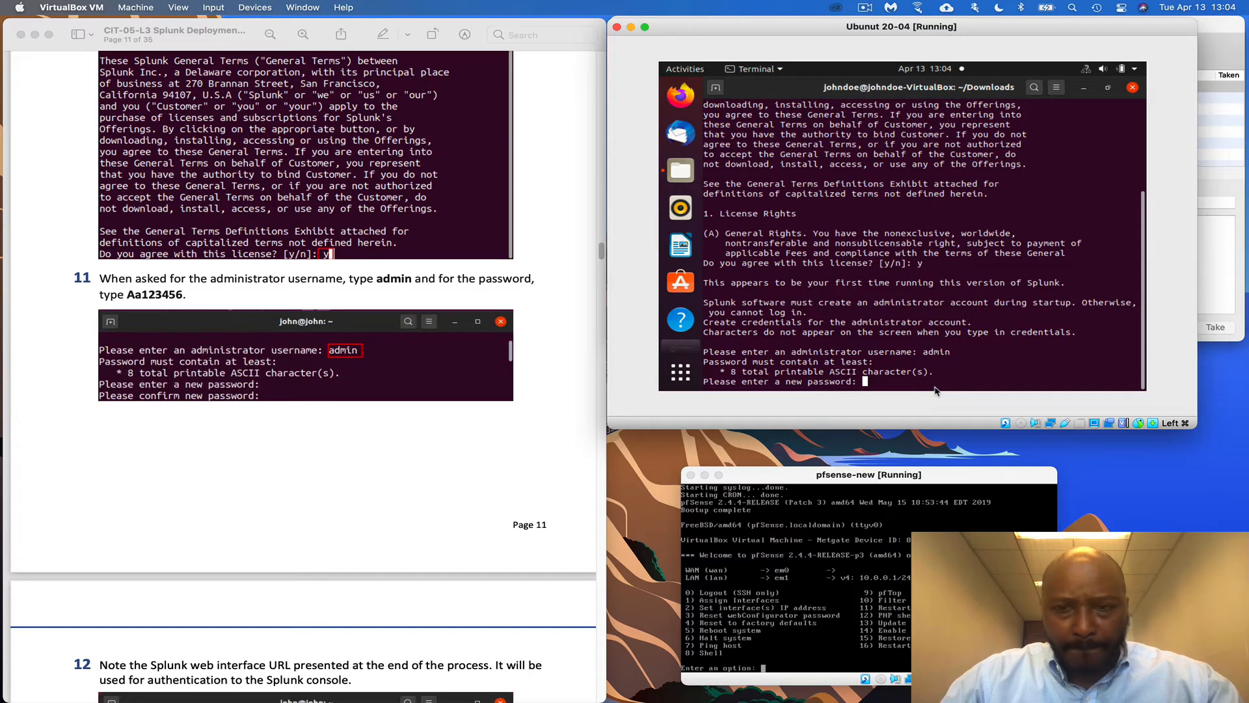
pyautogui.press('Return')
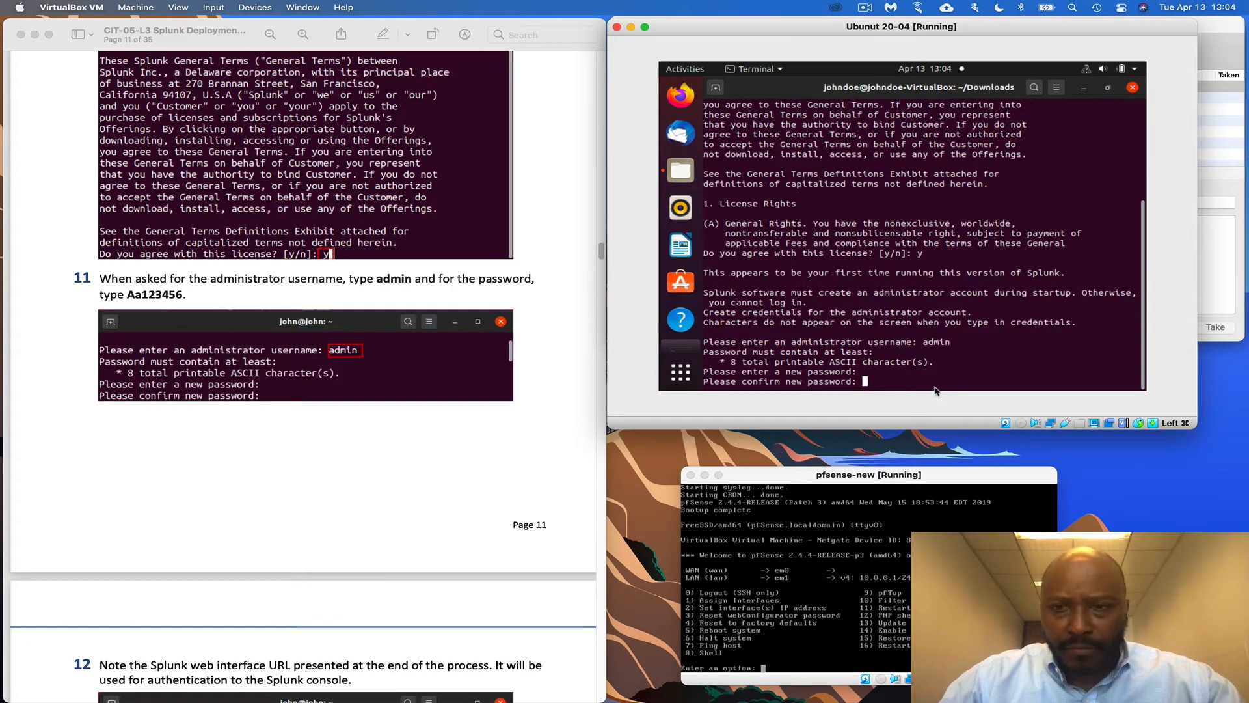
pyautogui.write('Aa123456')
pyautogui.press('Return')
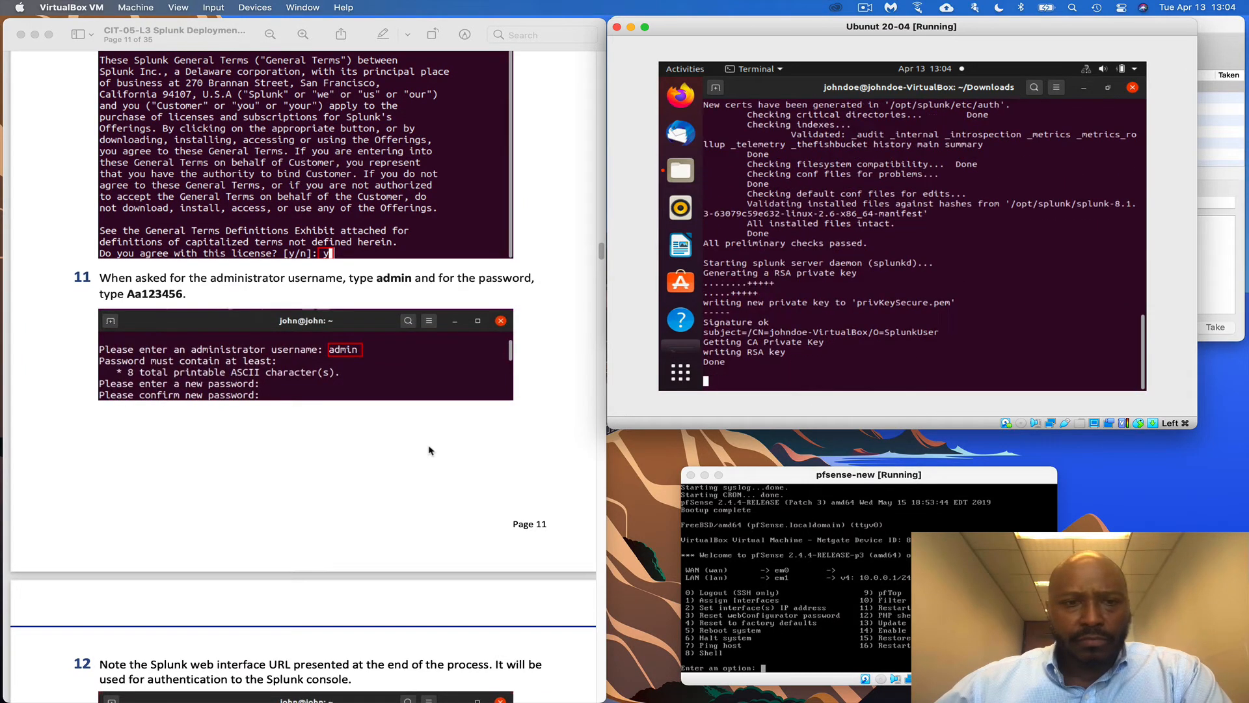
# Scroll the PDF guide to step 12 while Splunk reports its web interface on port 8000
pyautogui.scroll(-2, 429, 450)
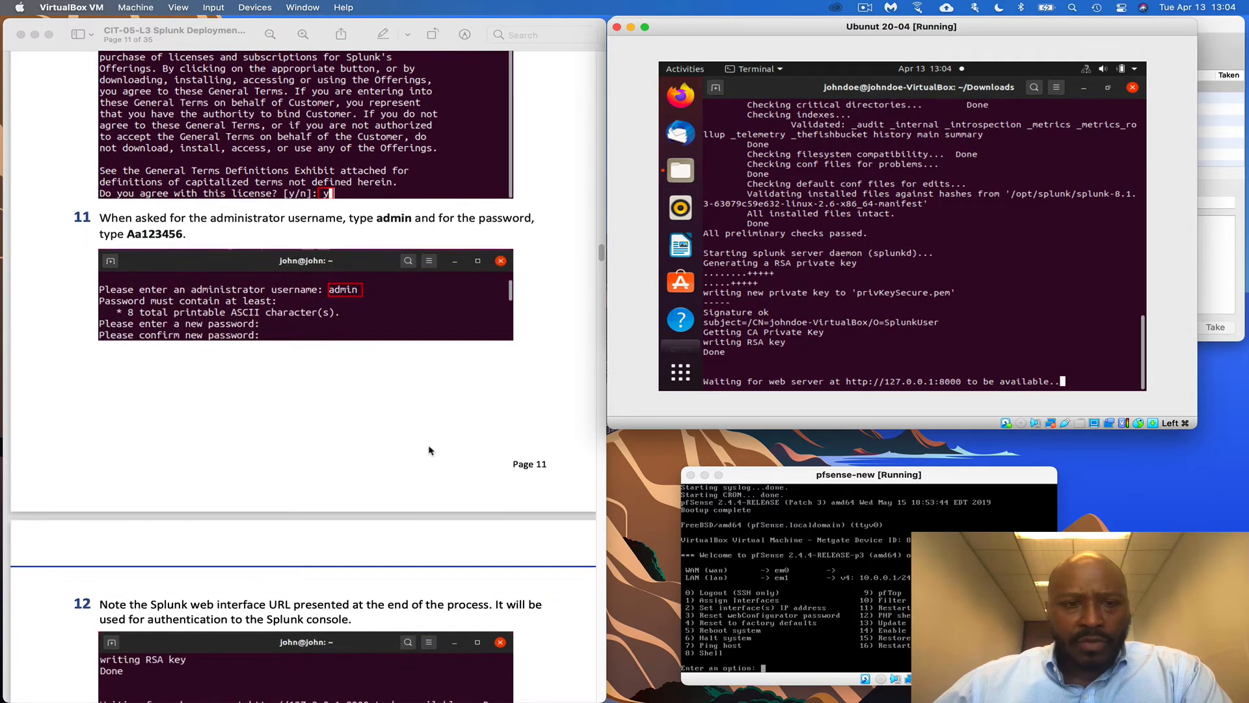
pyautogui.scroll(-10, 428, 450)
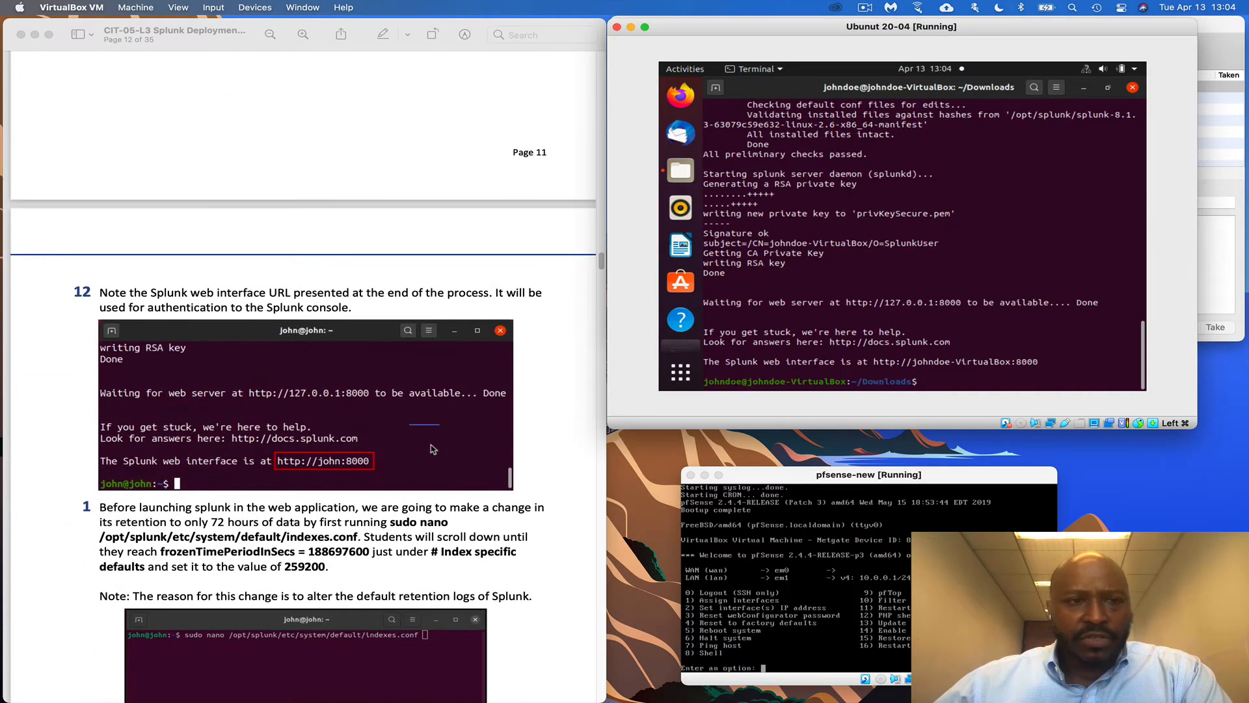
pyautogui.scroll(-2, 364, 424)
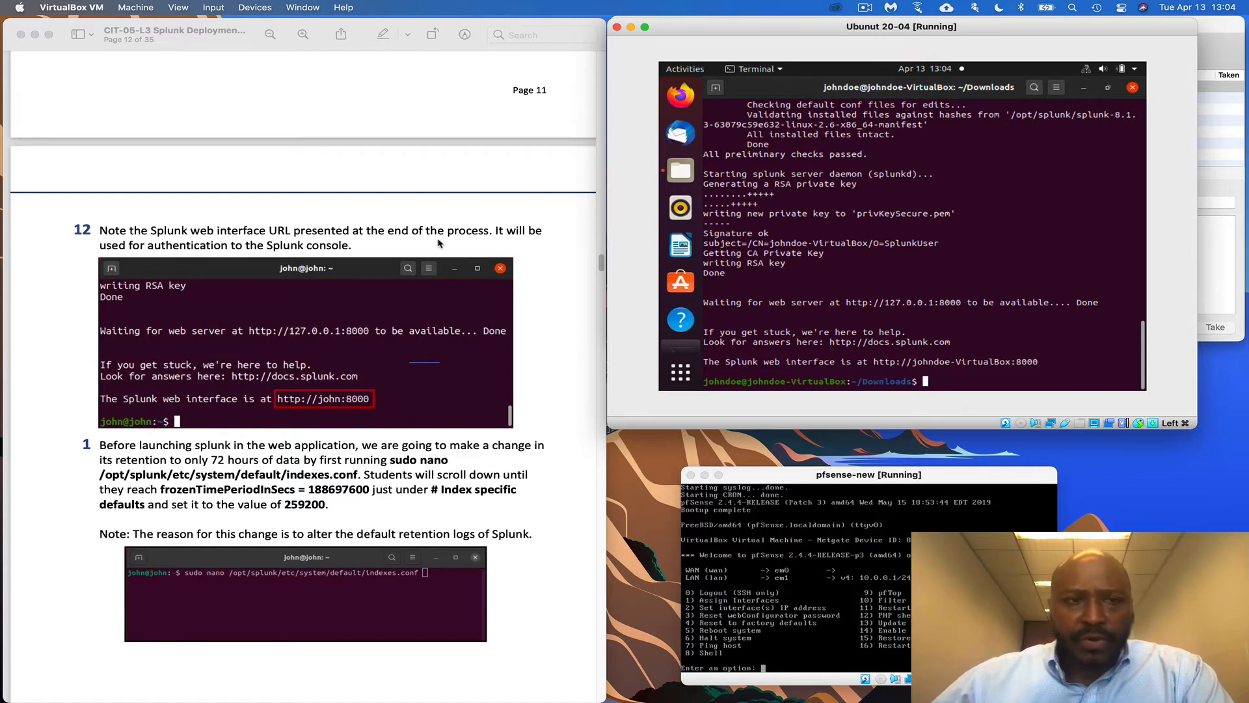
# Open the Splunk port 8000 link in Firefox, dismiss the login warning, then minimize Firefox
pyautogui.doubleClick(930, 363)
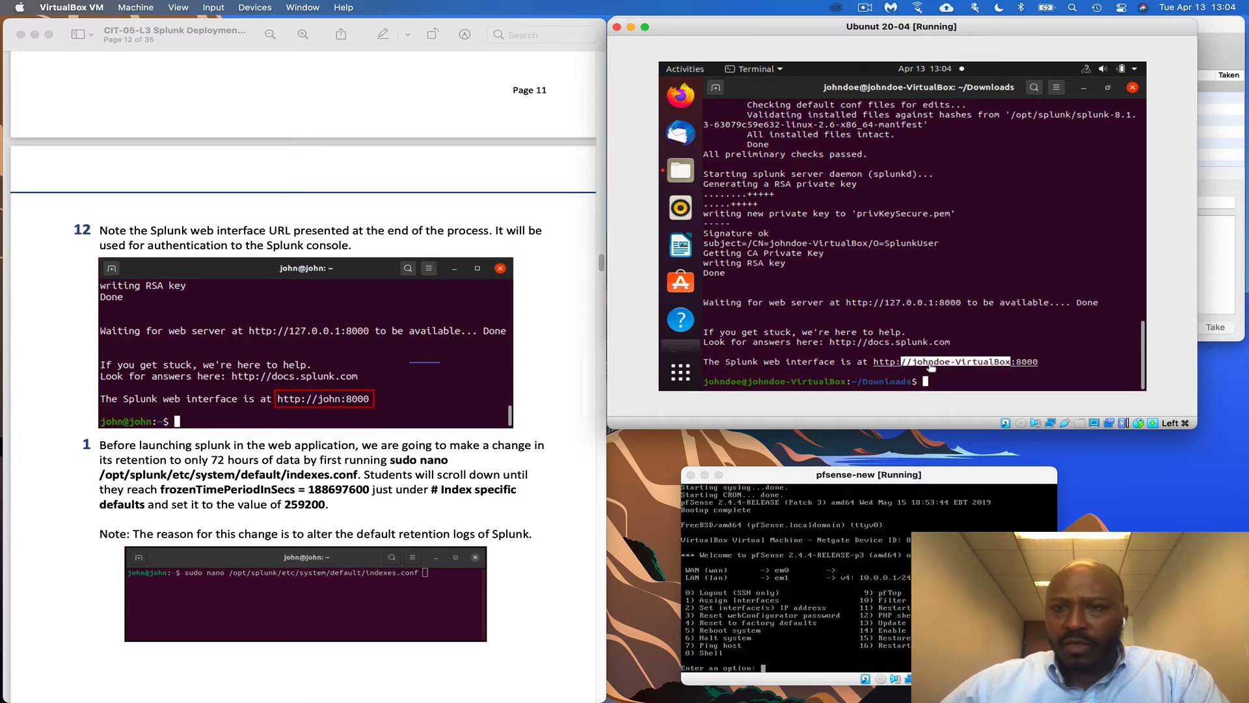
pyautogui.click(932, 368)
pyautogui.rightClick(931, 368)
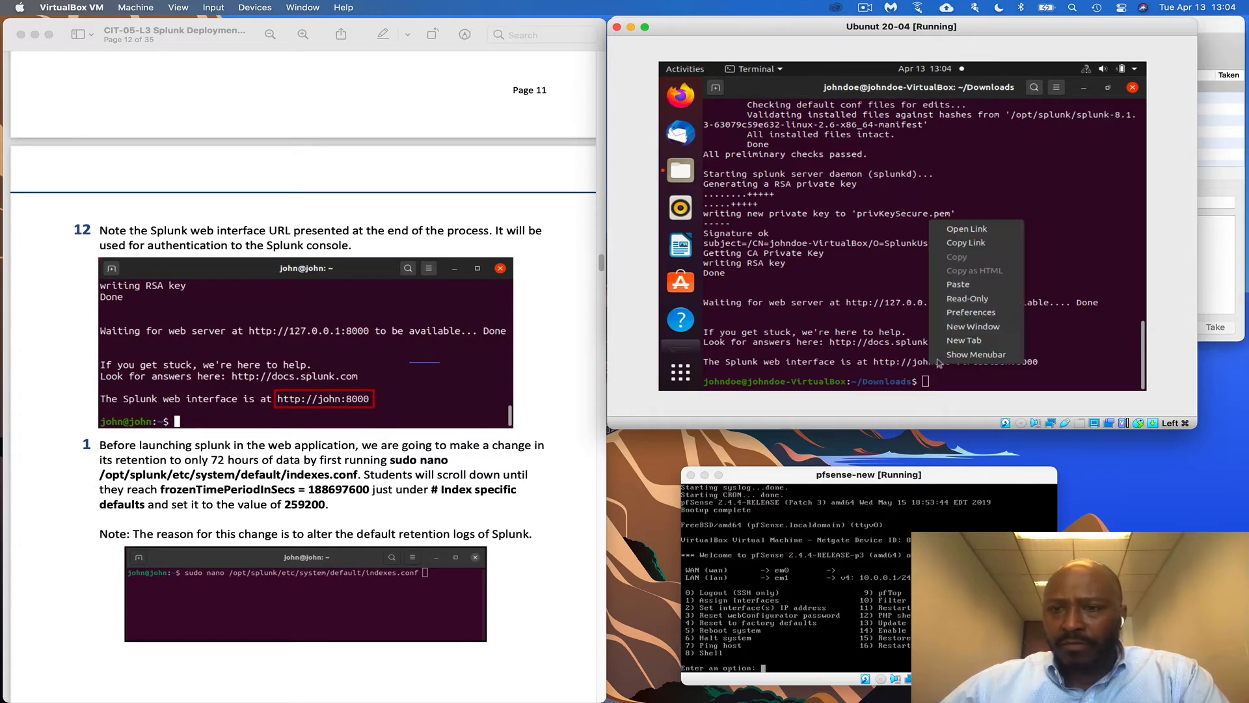
pyautogui.click(967, 229)
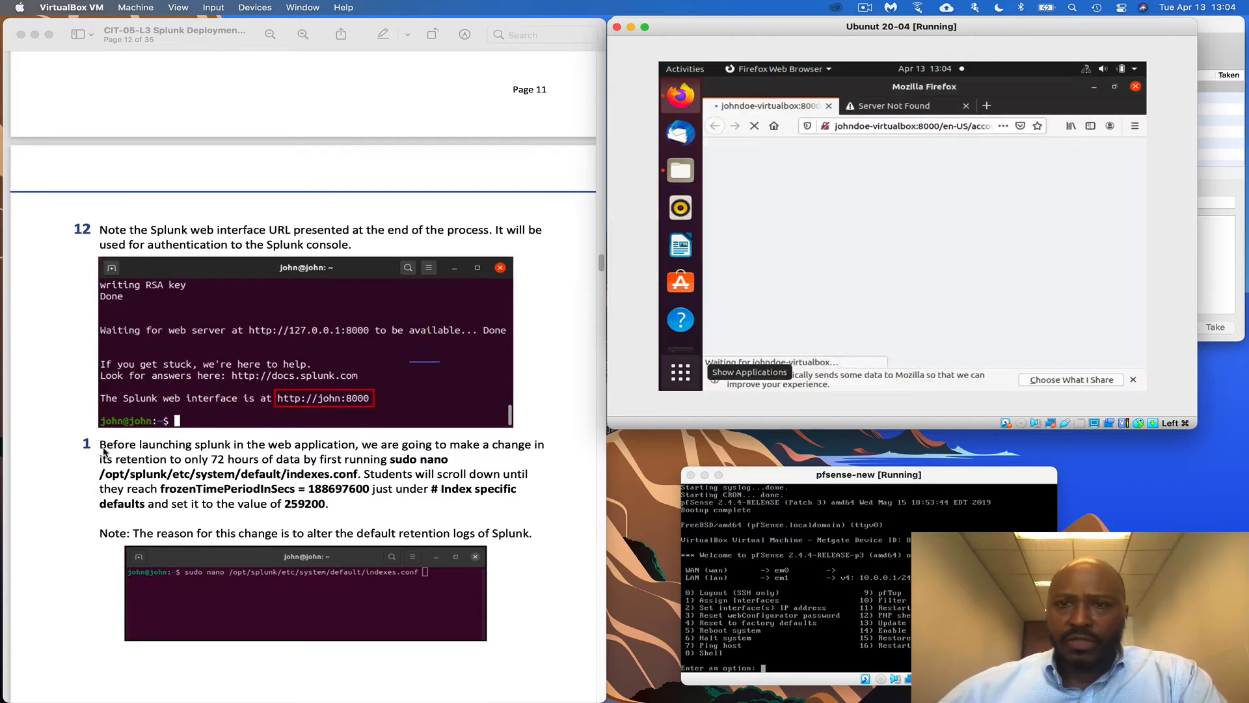
pyautogui.scroll(-1, 105, 451)
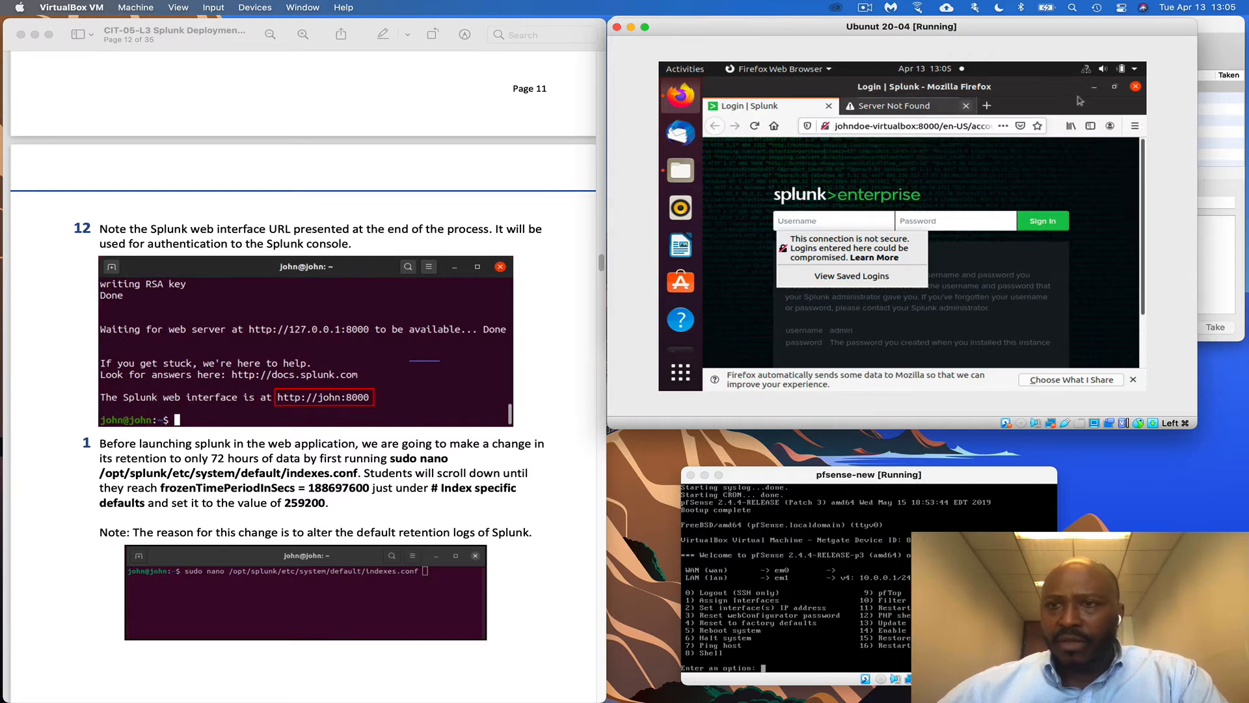
pyautogui.click(1096, 88)
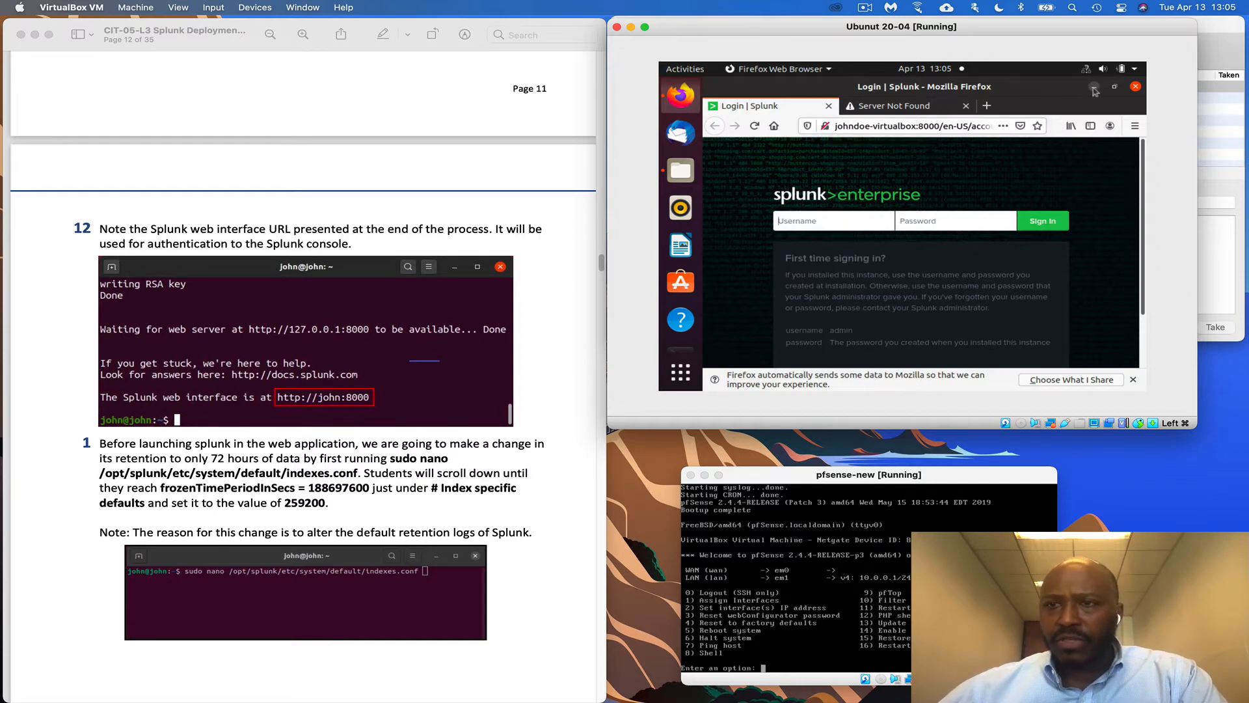
pyautogui.click(1096, 89)
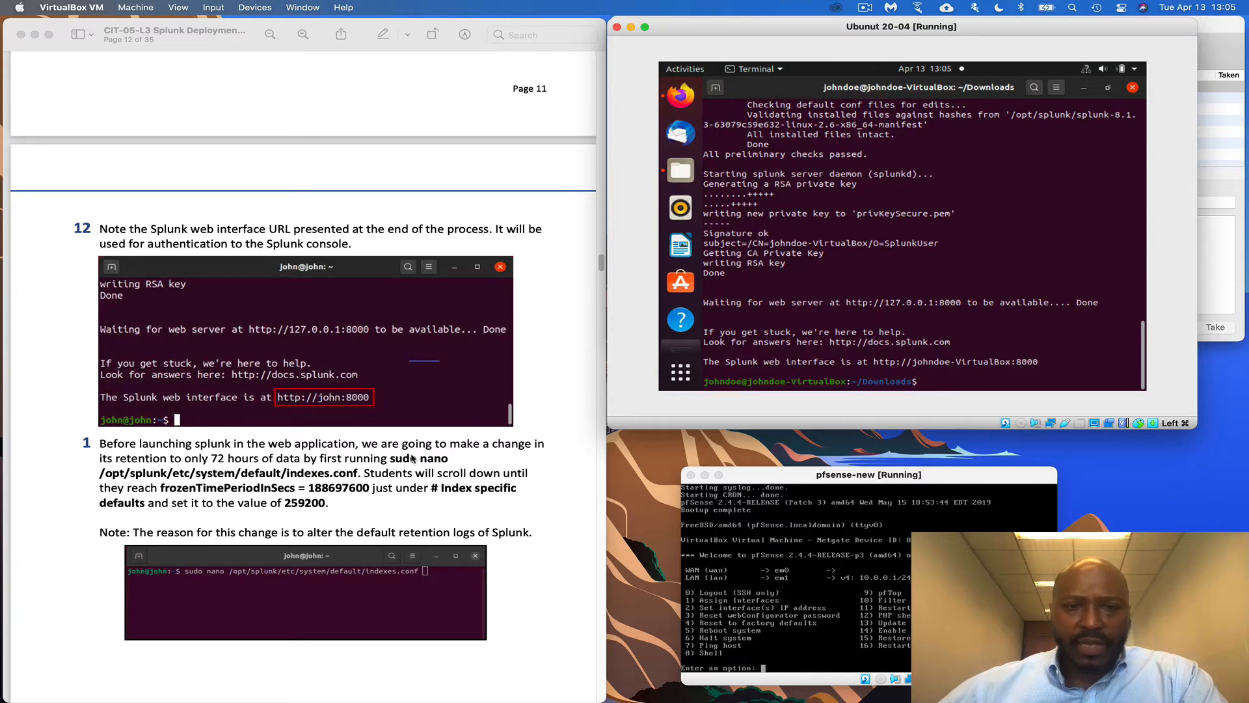
pyautogui.click(391, 457)
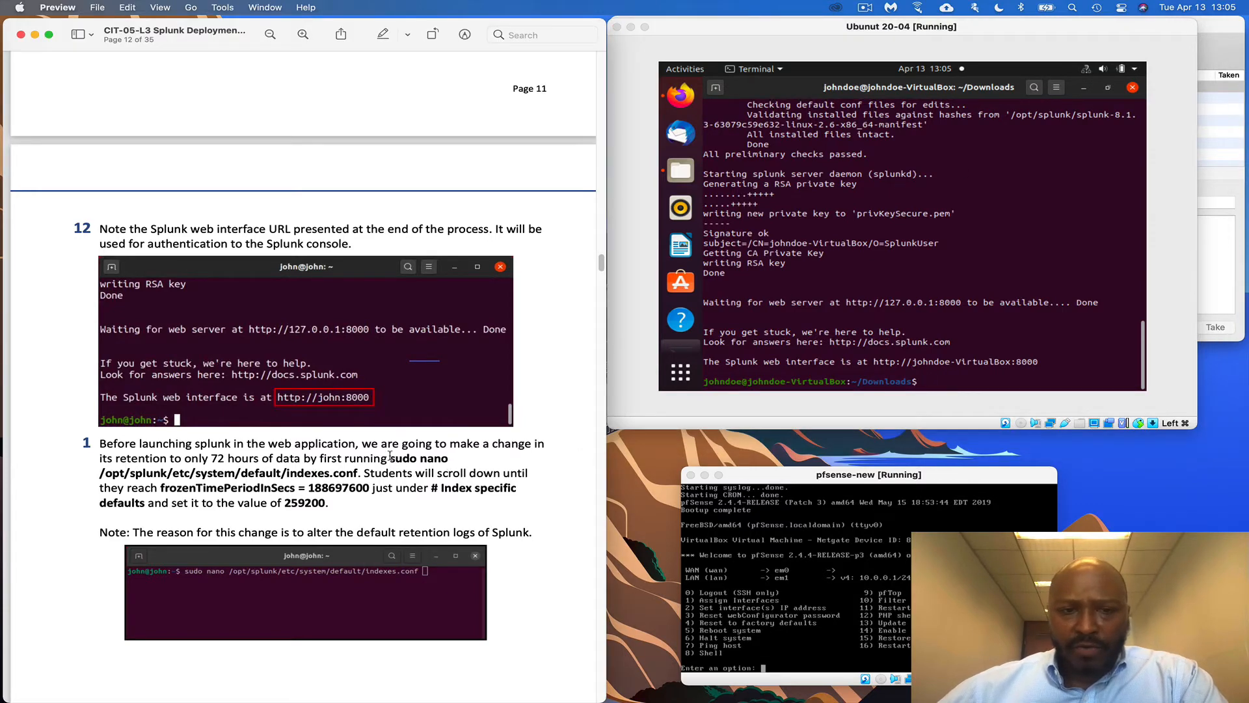
pyautogui.moveTo(390, 456); pyautogui.dragTo(355, 473)
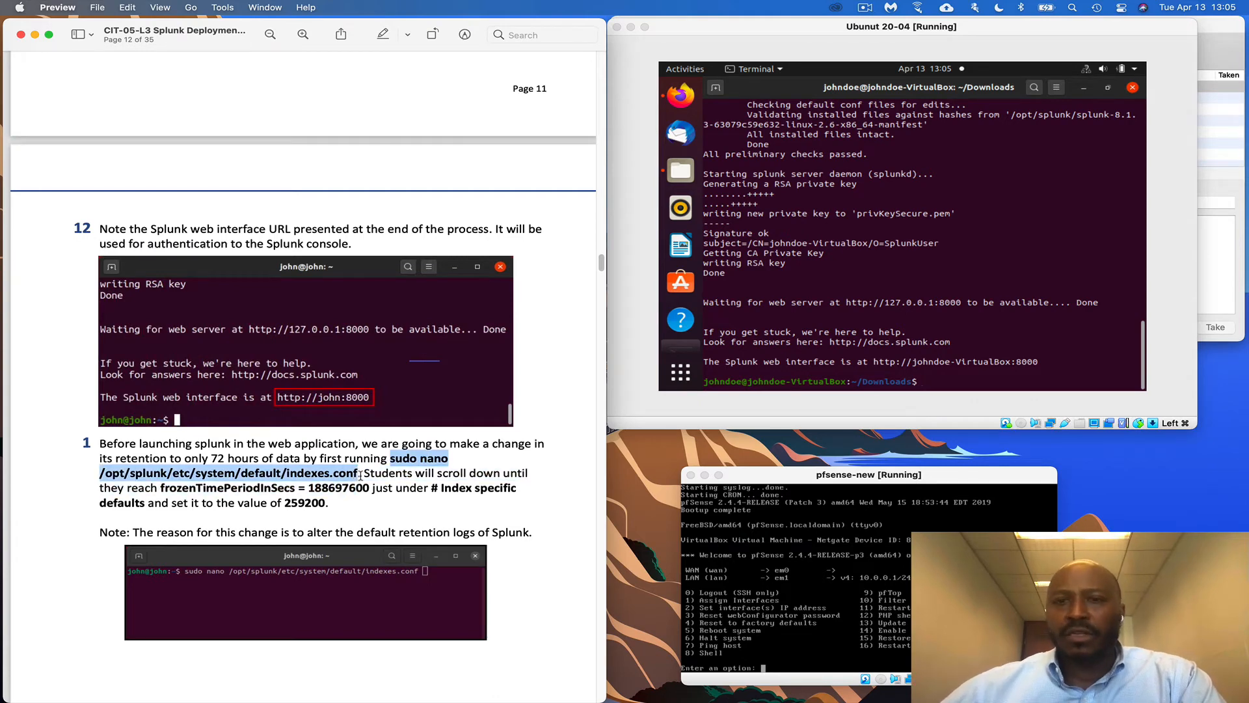
pyautogui.rightClick(360, 476)
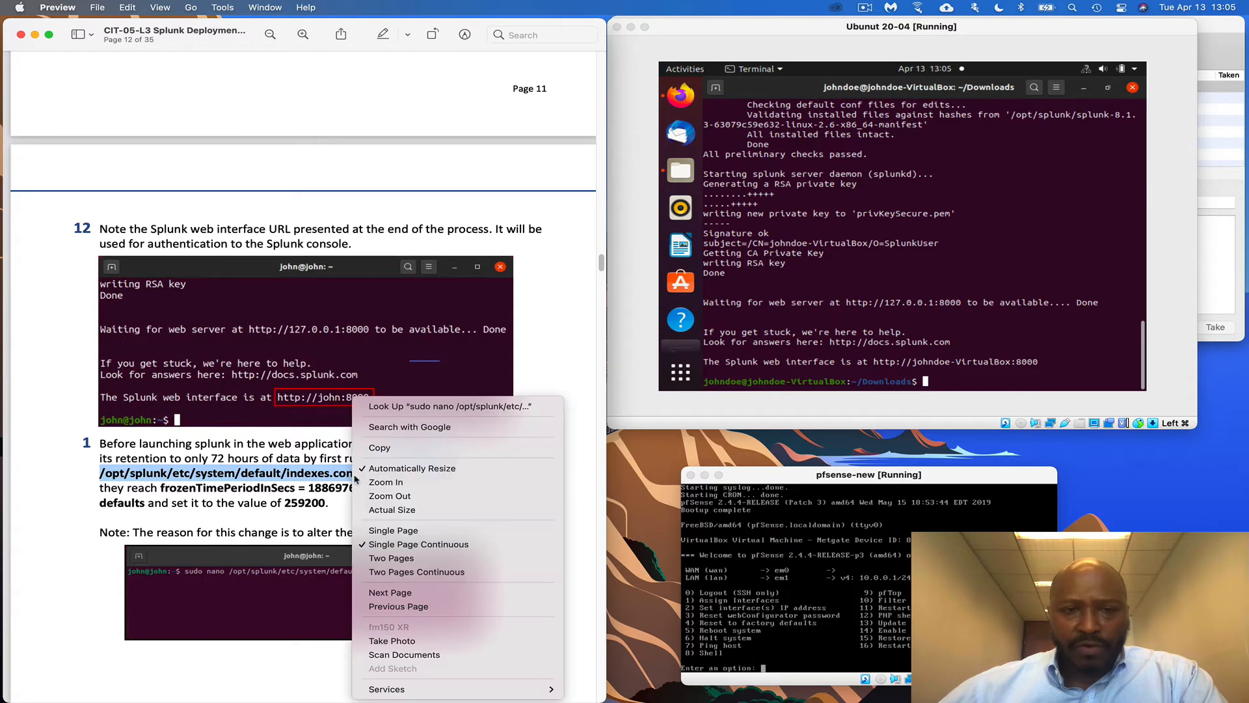
pyautogui.click(514, 445)
pyautogui.rightClick(924, 385)
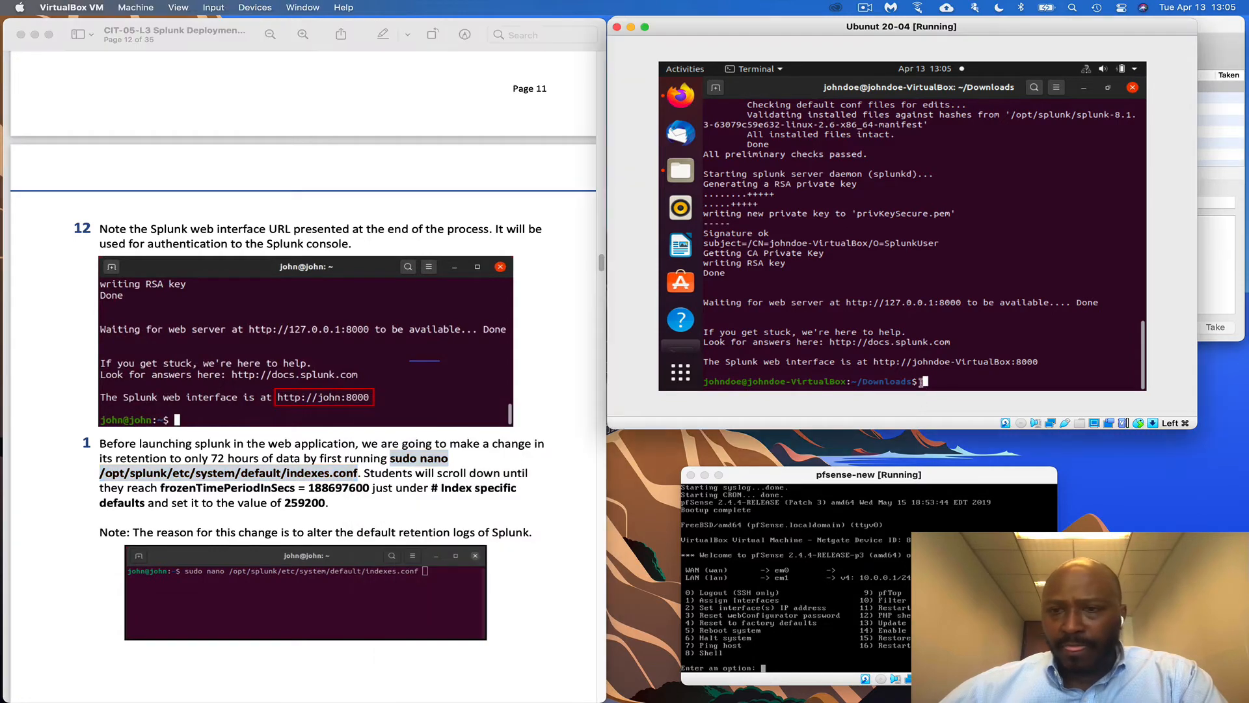
pyautogui.click(957, 310)
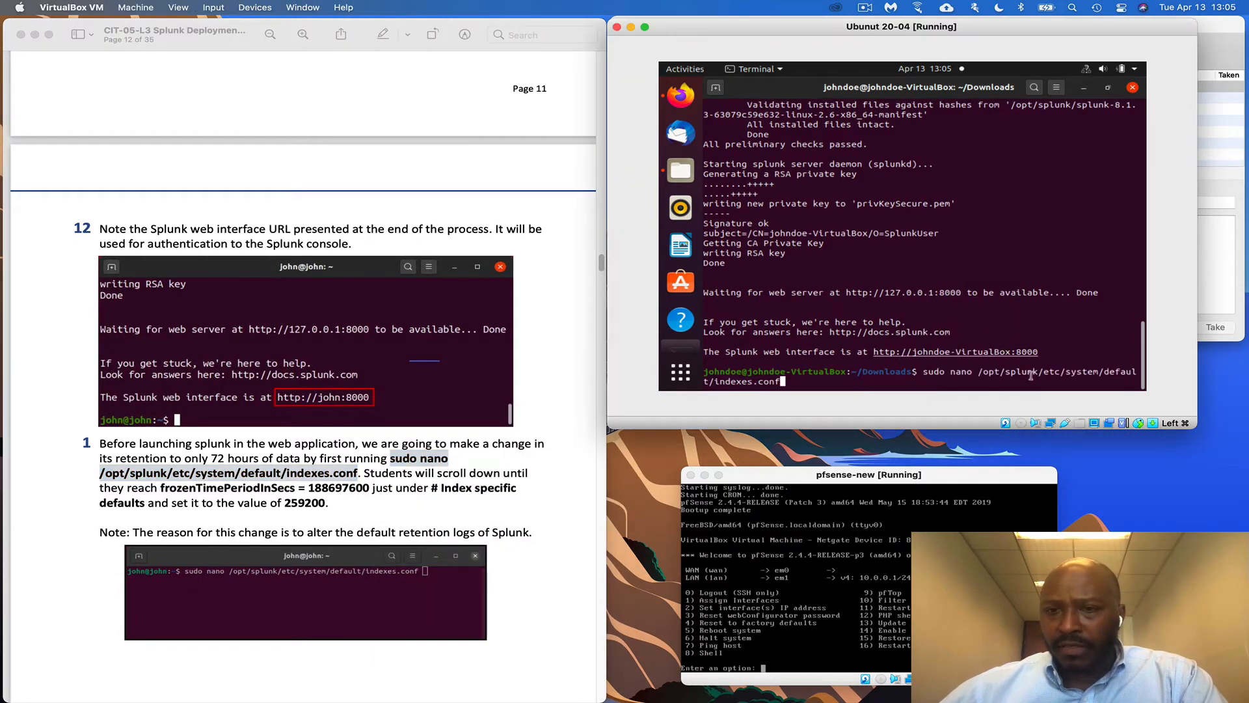
pyautogui.press('Return')
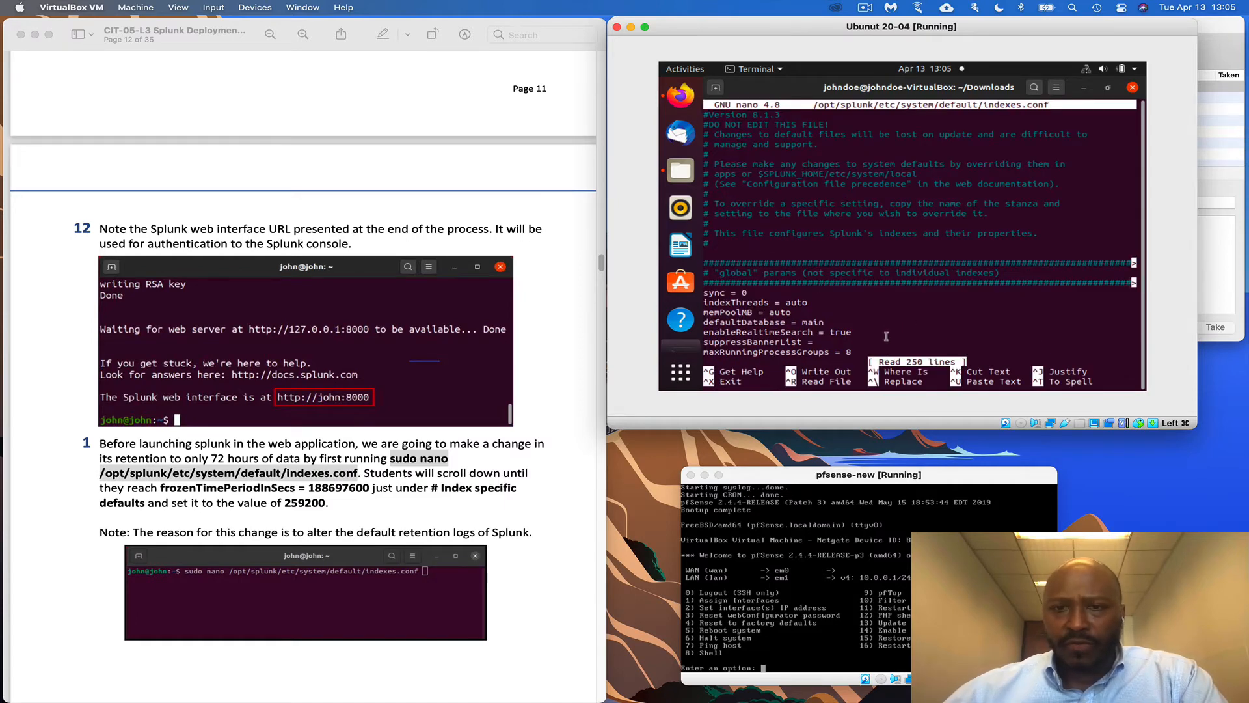
pyautogui.scroll(-3, 513, 468)
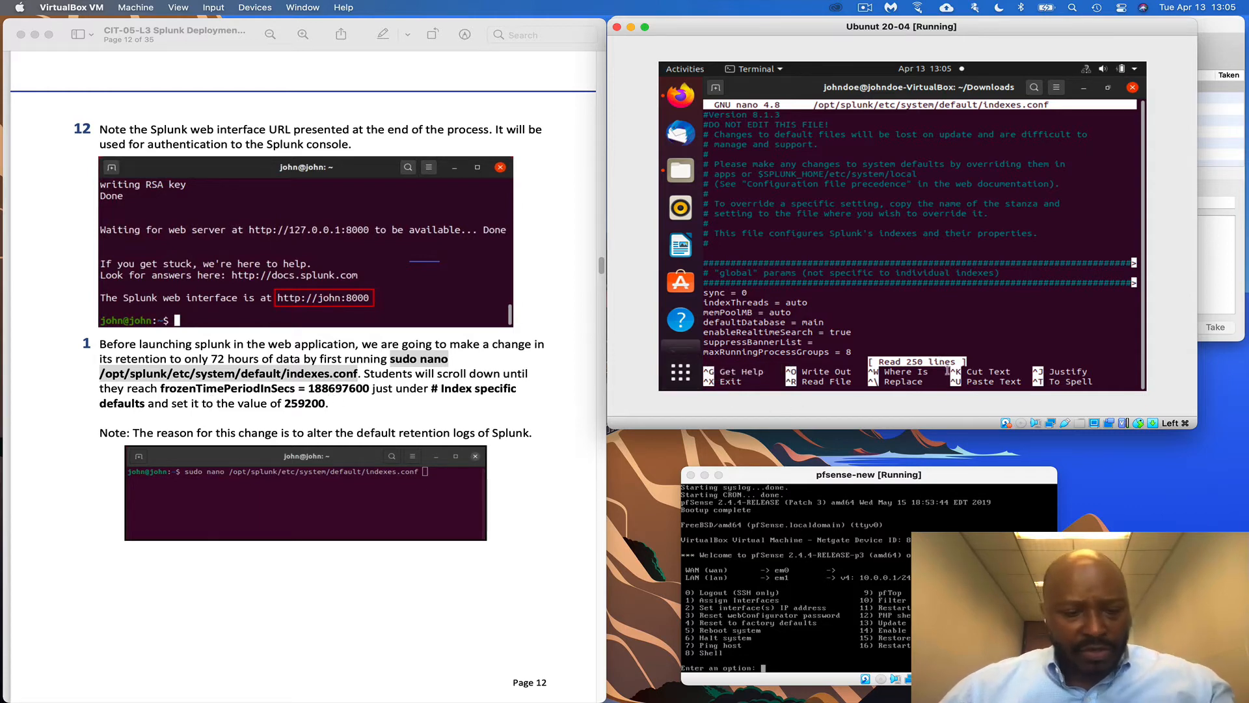
pyautogui.hotkey('ctrl', 'w')
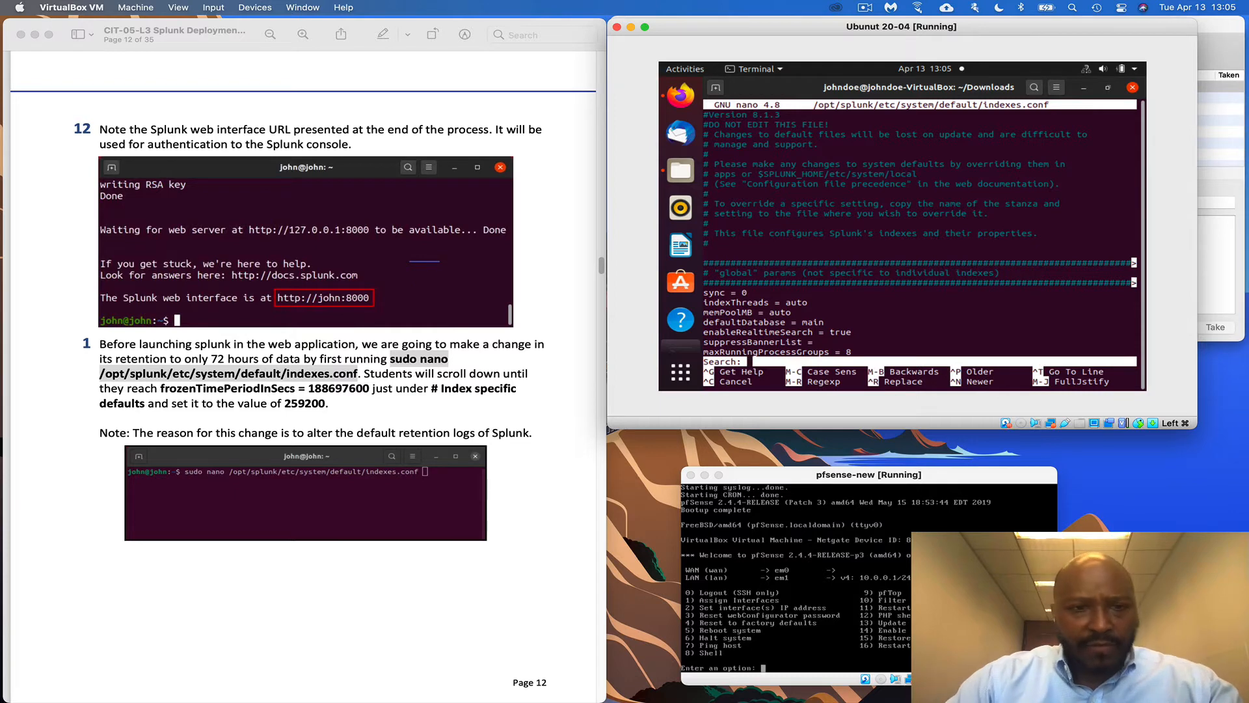
pyautogui.write('fro')
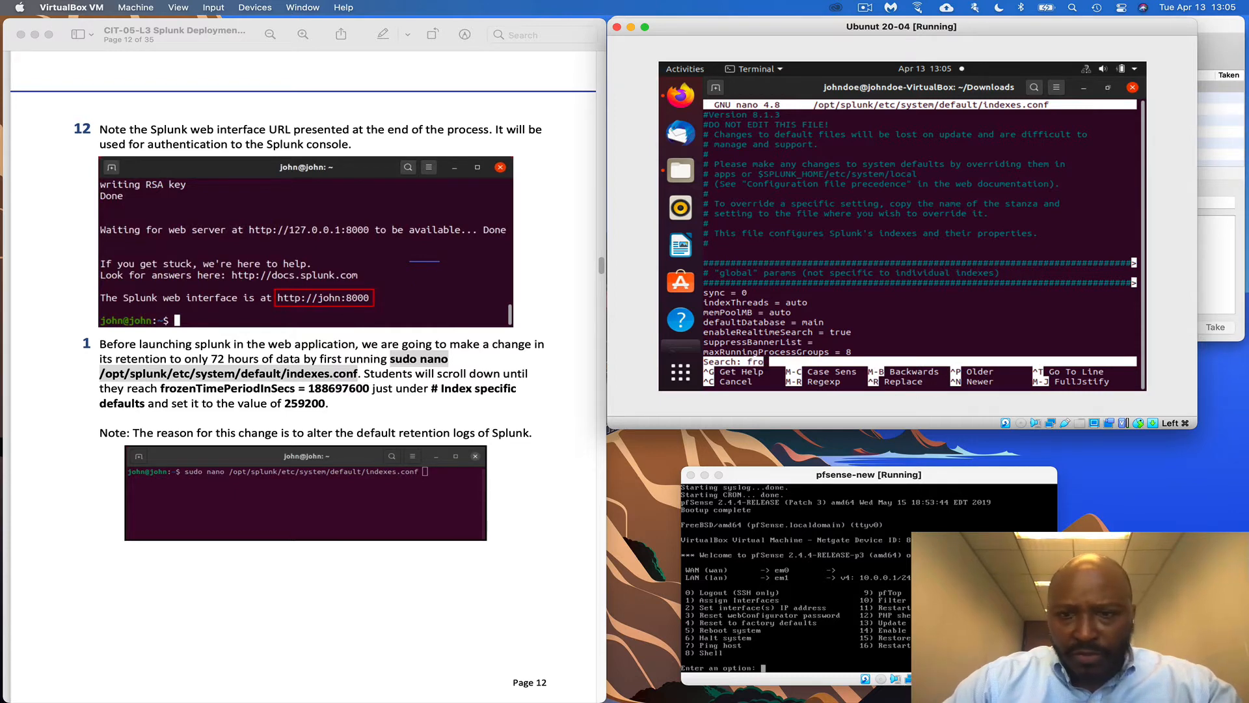
pyautogui.write('zen')
pyautogui.press('Return')
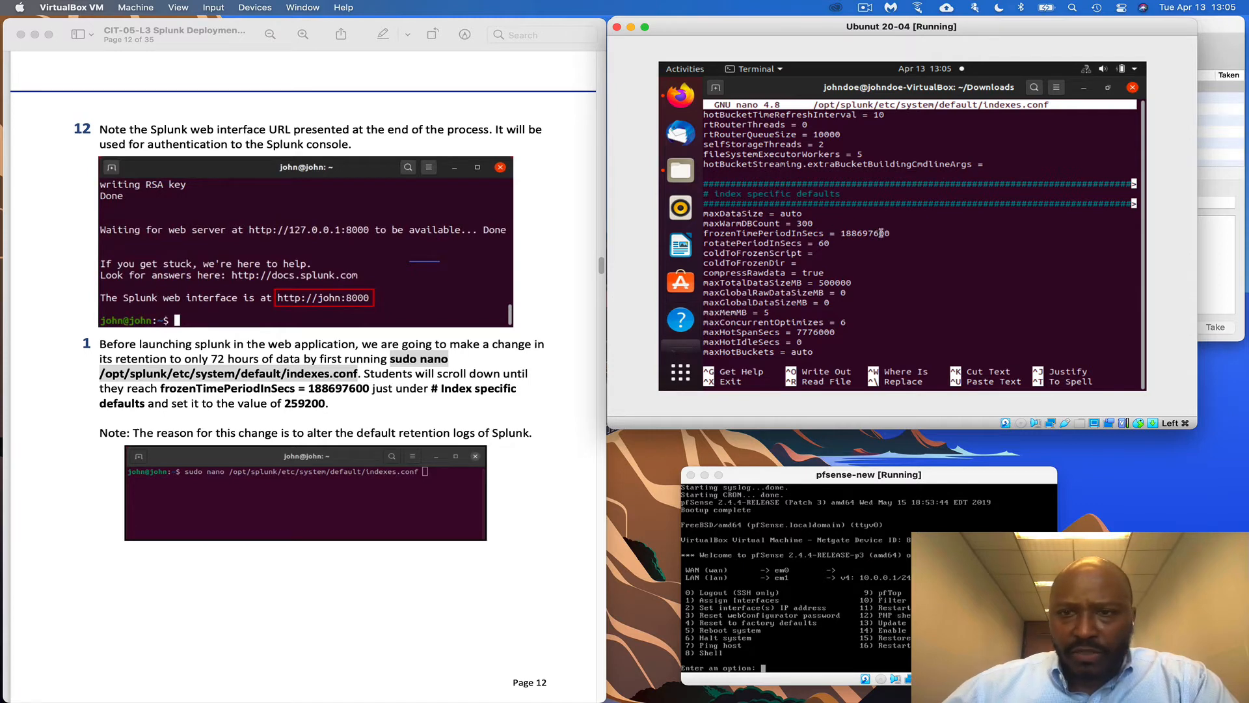
pyautogui.press('BackSpace')
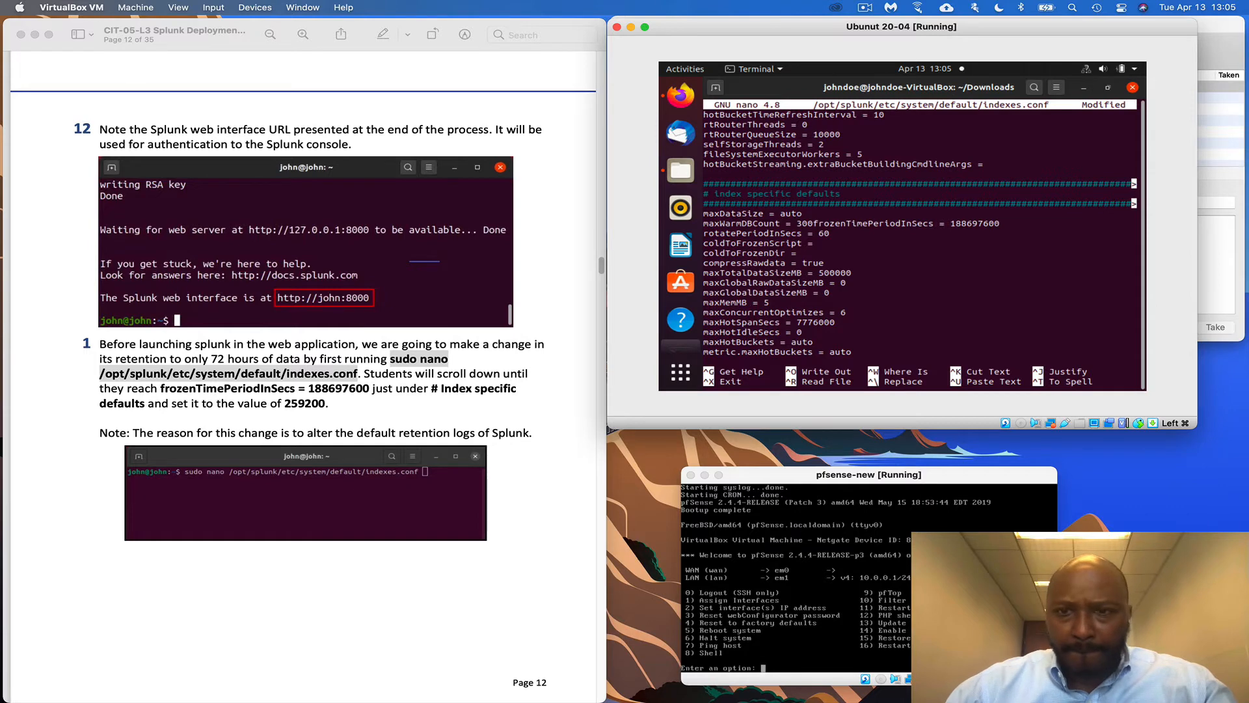
pyautogui.press('Return')
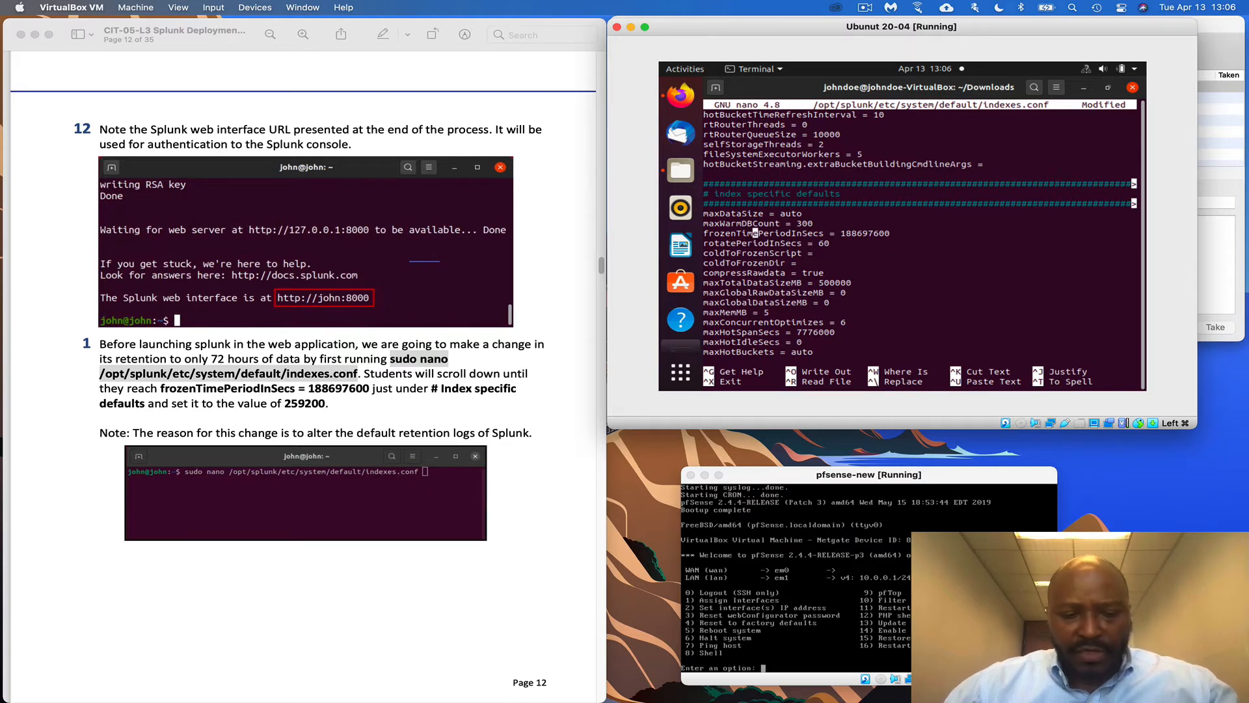
pyautogui.hotkey('ctrl', 'x')
pyautogui.press('n')
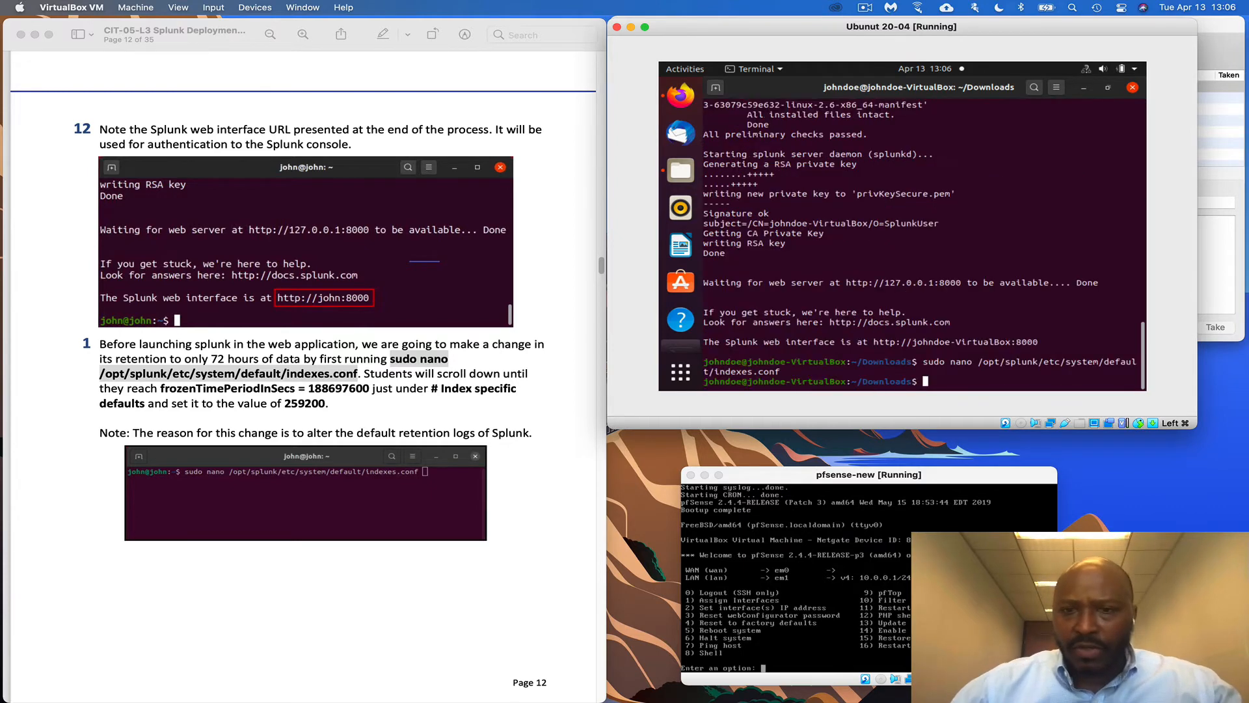
# Reopen indexes.conf in nano, change frozenTimePeriodInSecs from 188697600 to 259200, and save
pyautogui.press('Up')
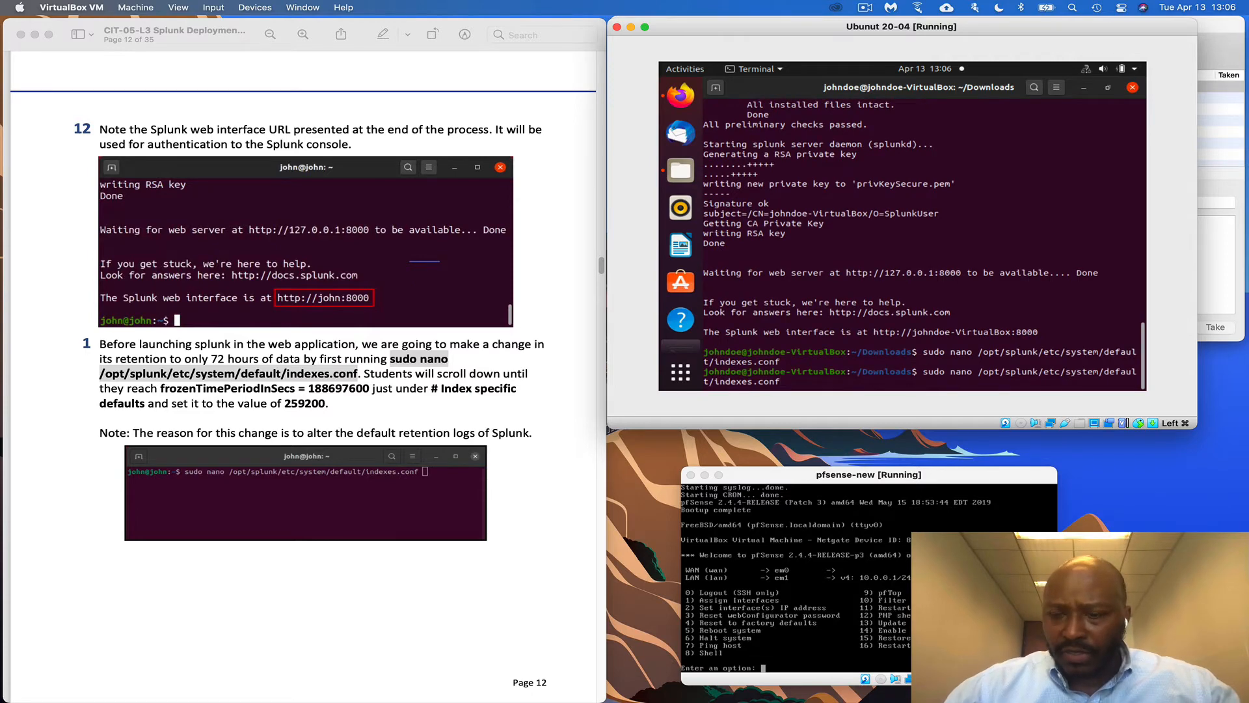
pyautogui.press('Return')
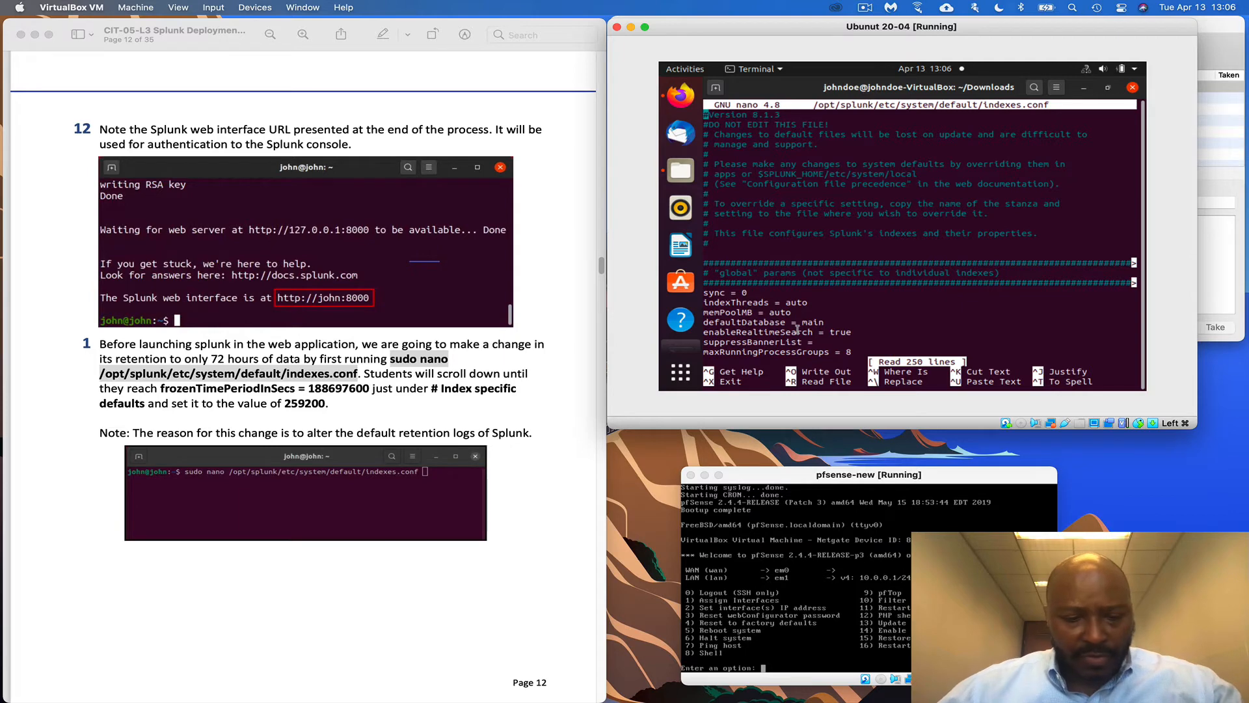
pyautogui.hotkey('ctrl', 'w')
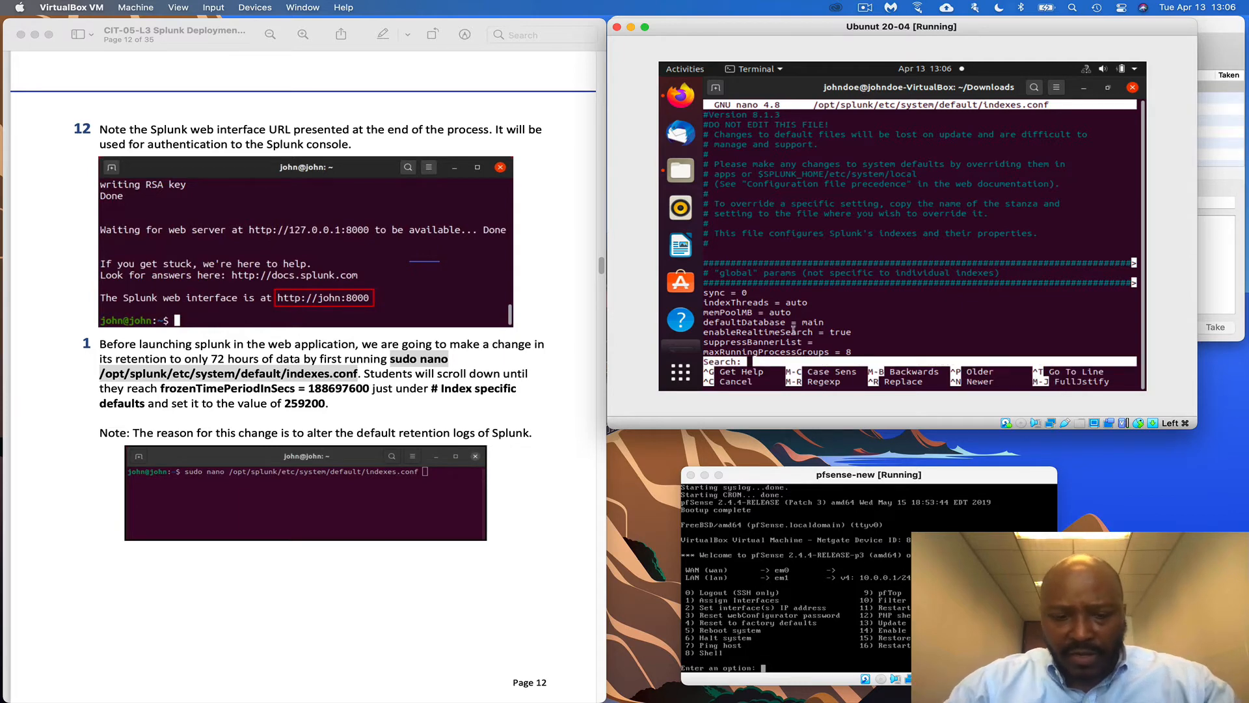
pyautogui.write('froze')
pyautogui.press('Return')
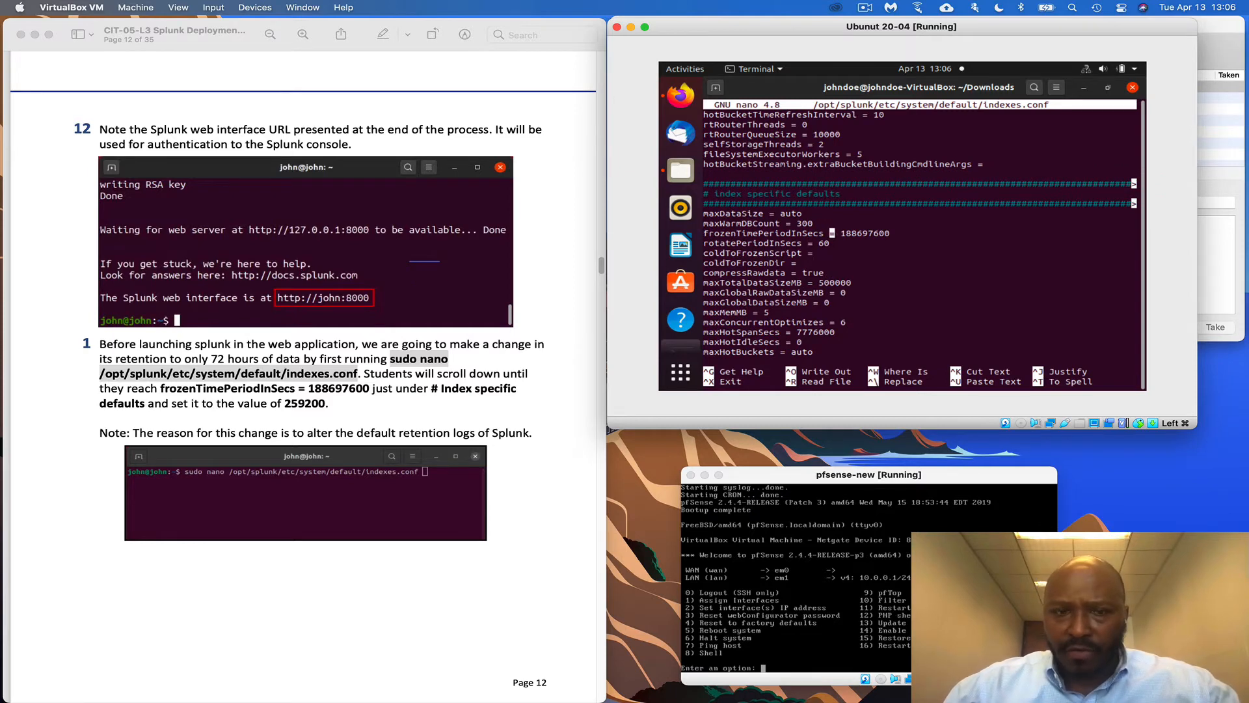
pyautogui.press('BackSpace')
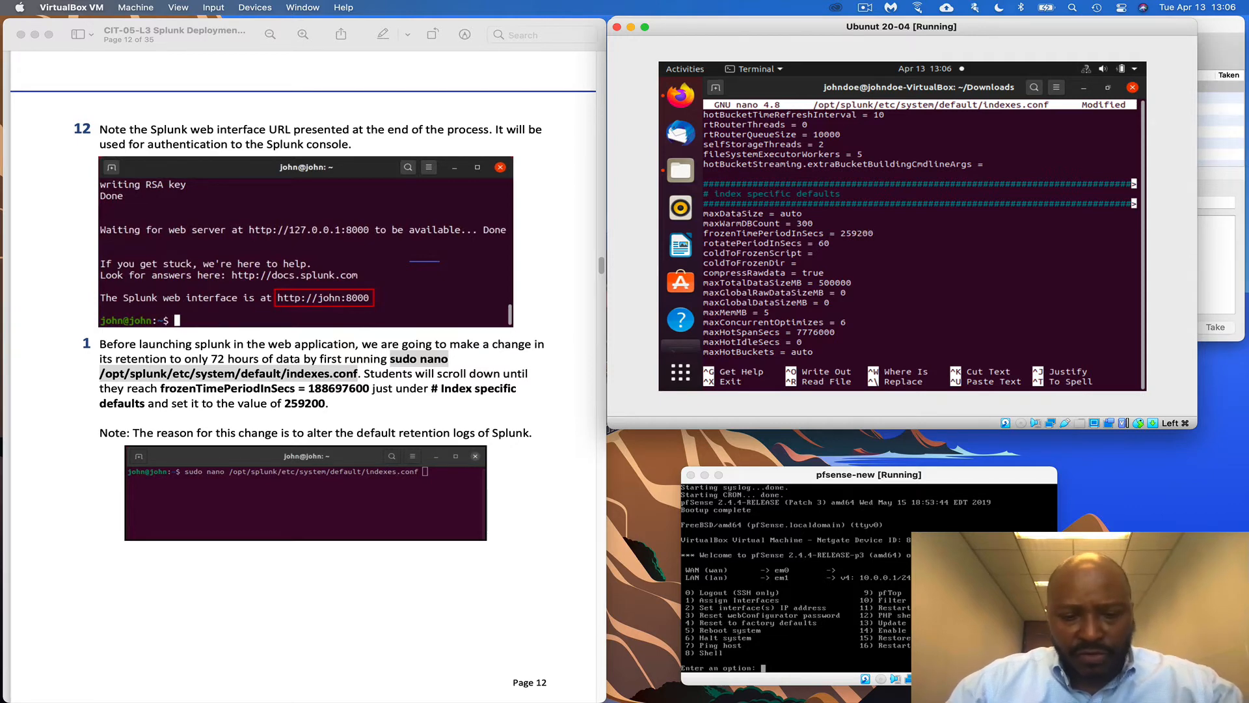
pyautogui.hotkey('ctrl', 'x')
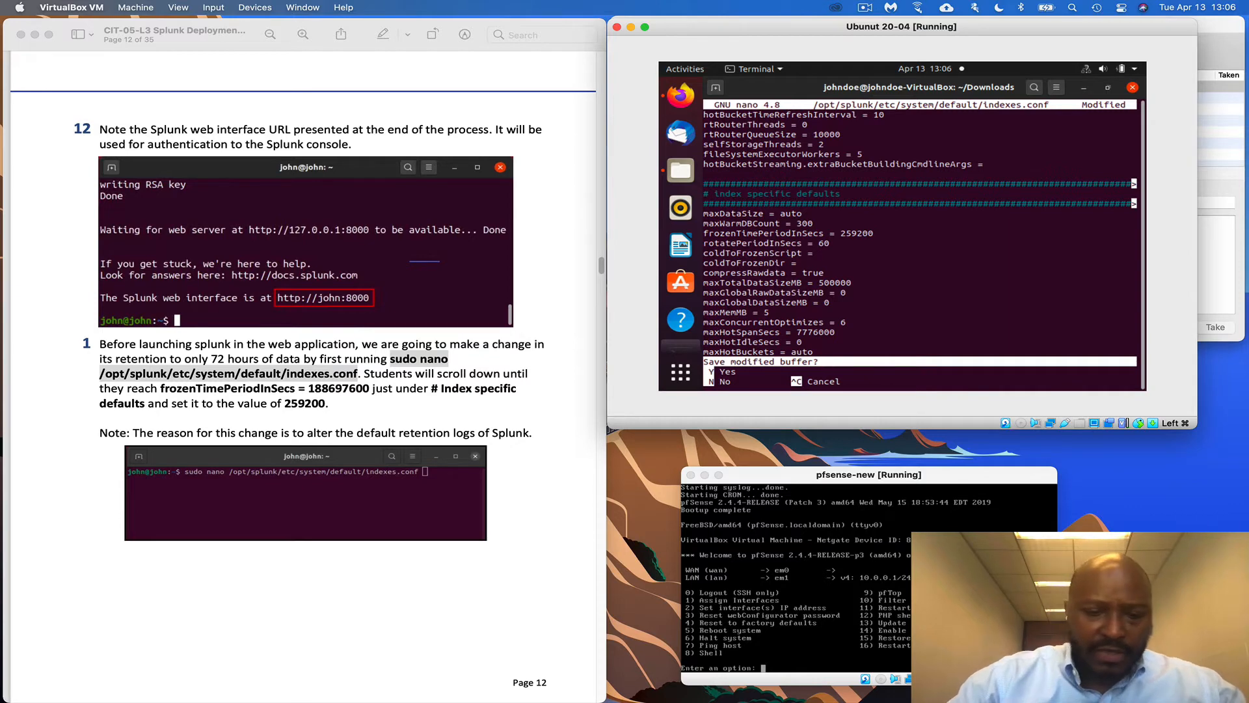
pyautogui.press('y')
pyautogui.press('Return')
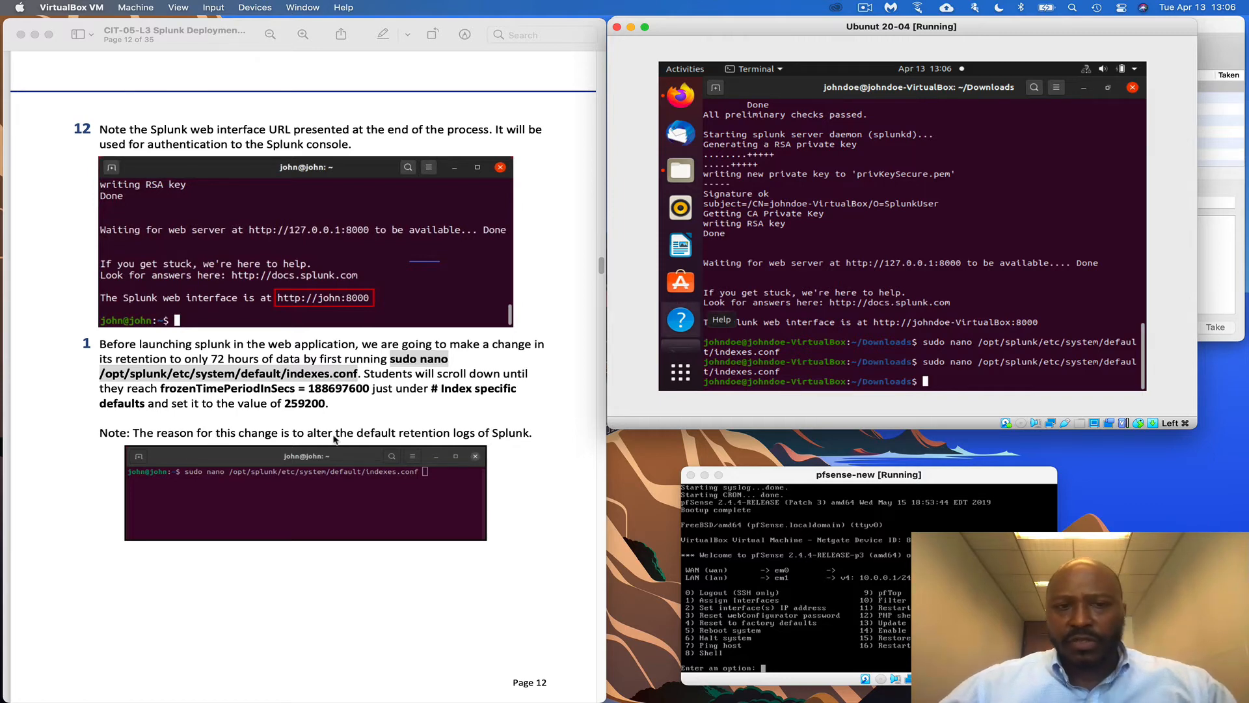
# Scroll the Preview guide down to page 13, step 2: open Firefox at 127.0.0.1:8000
pyautogui.scroll(-1, 525, 453)
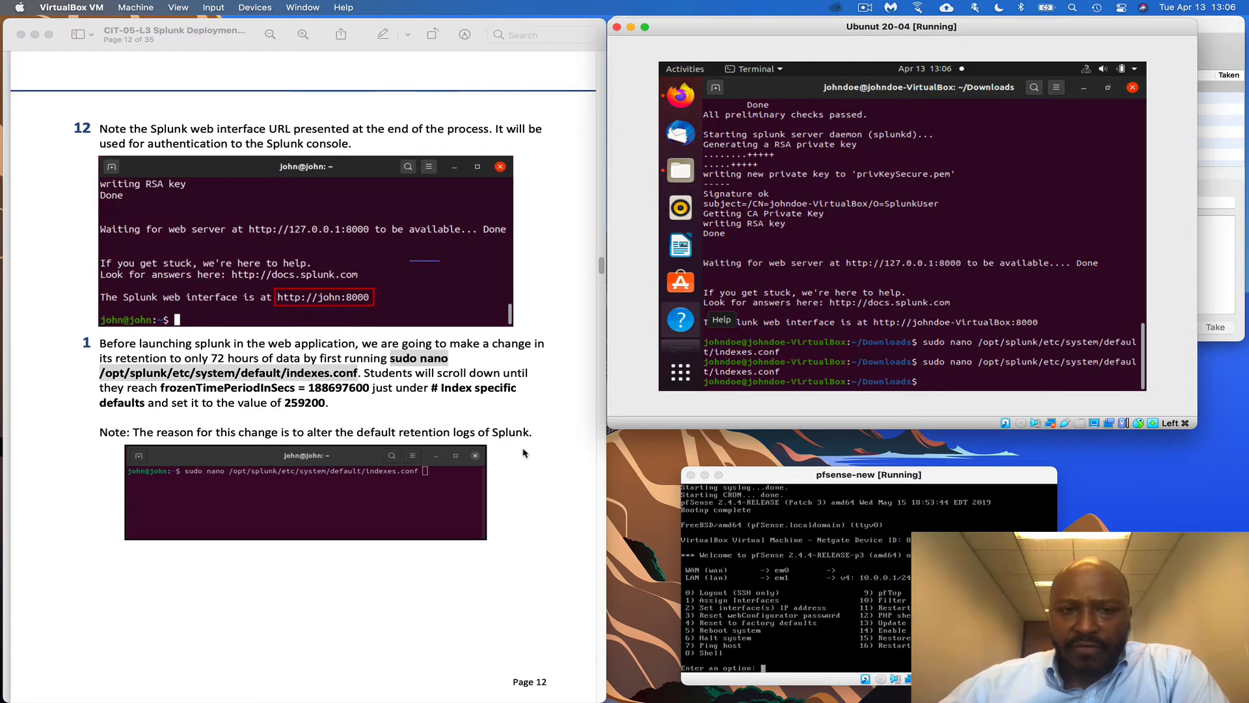
pyautogui.scroll(-10, 524, 454)
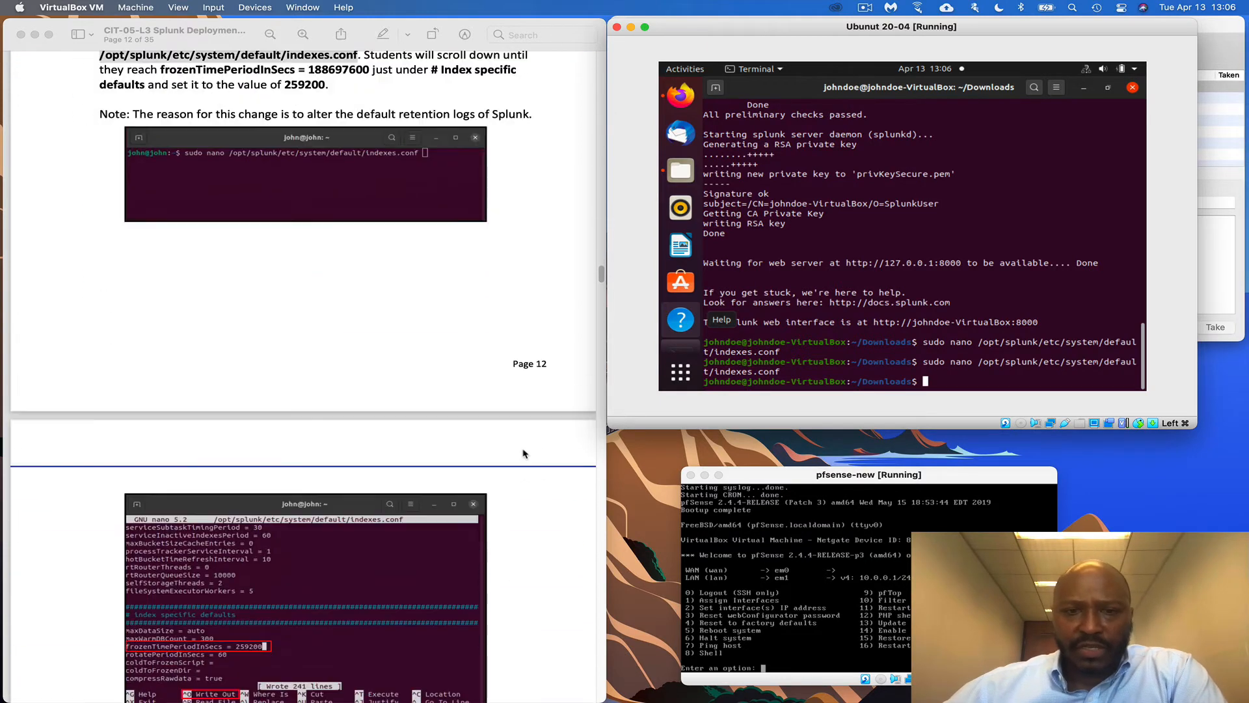
pyautogui.scroll(-14, 524, 454)
pyautogui.scroll(2, 273, 358)
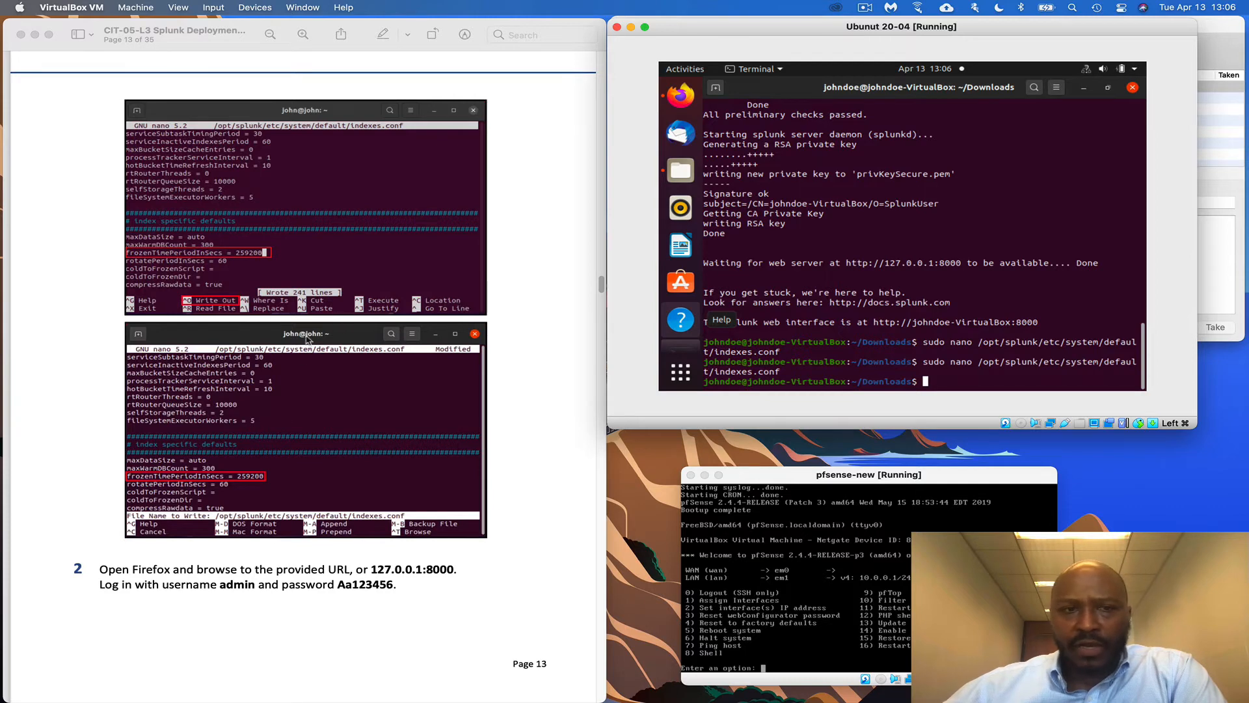
pyautogui.scroll(-1, 322, 457)
pyautogui.scroll(-2, 322, 457)
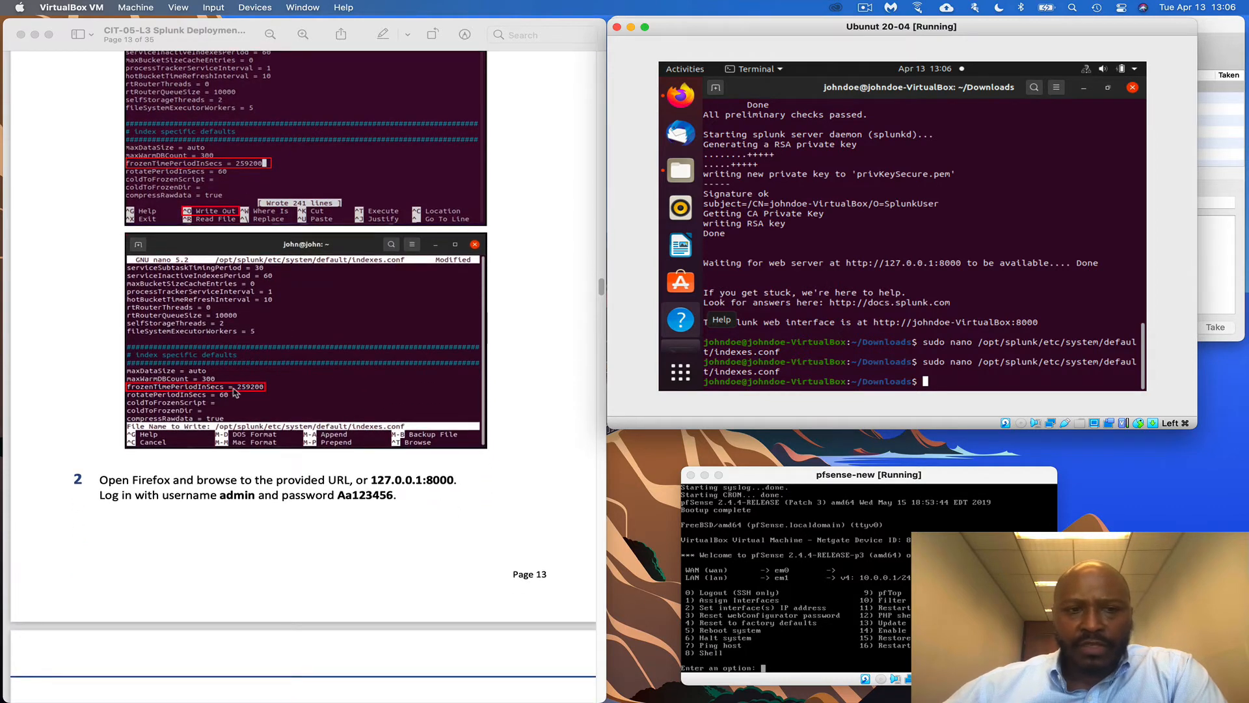
pyautogui.scroll(-3, 234, 391)
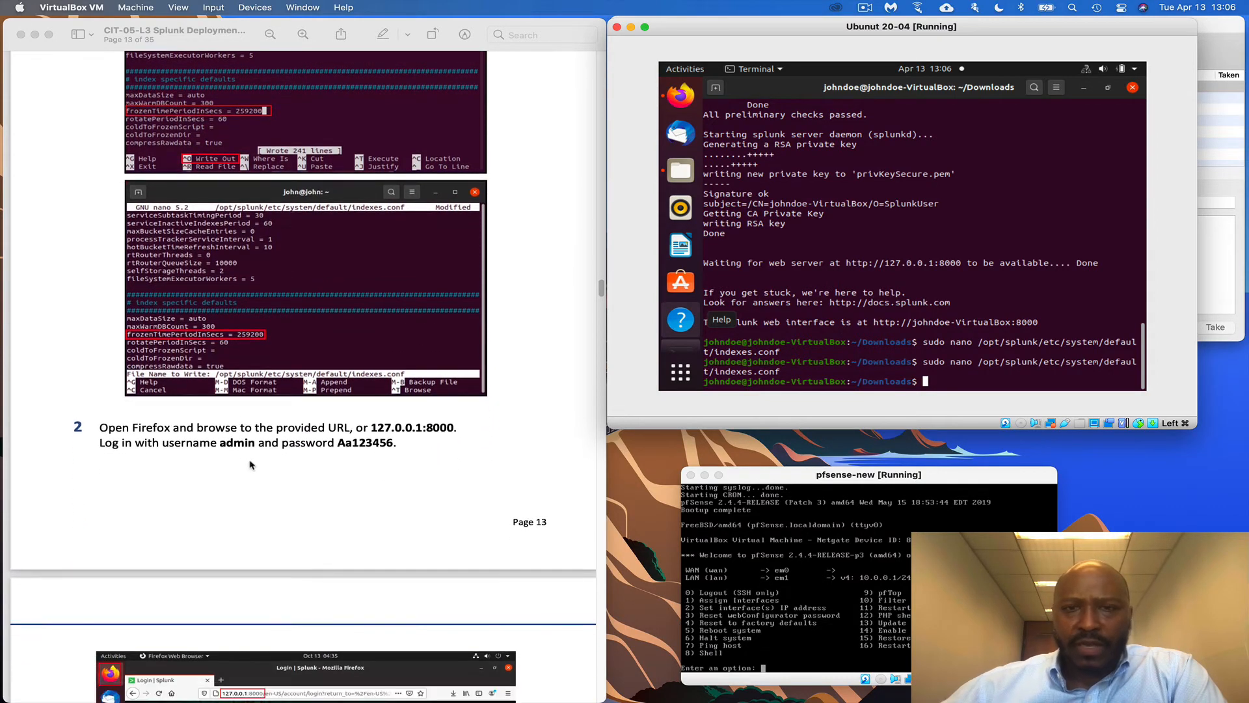
pyautogui.scroll(-1, 251, 464)
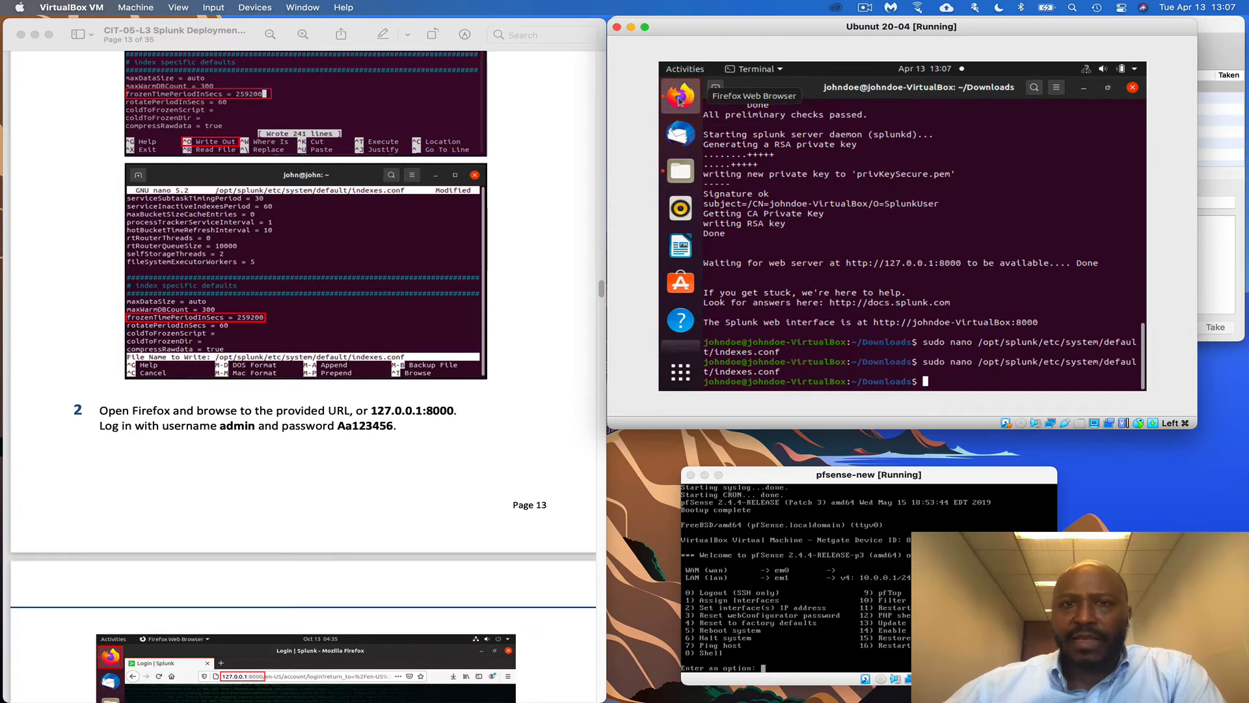
# Load the Splunk login page at 127.0.0.1:8000 in the VM's Firefox
pyautogui.click(873, 125)
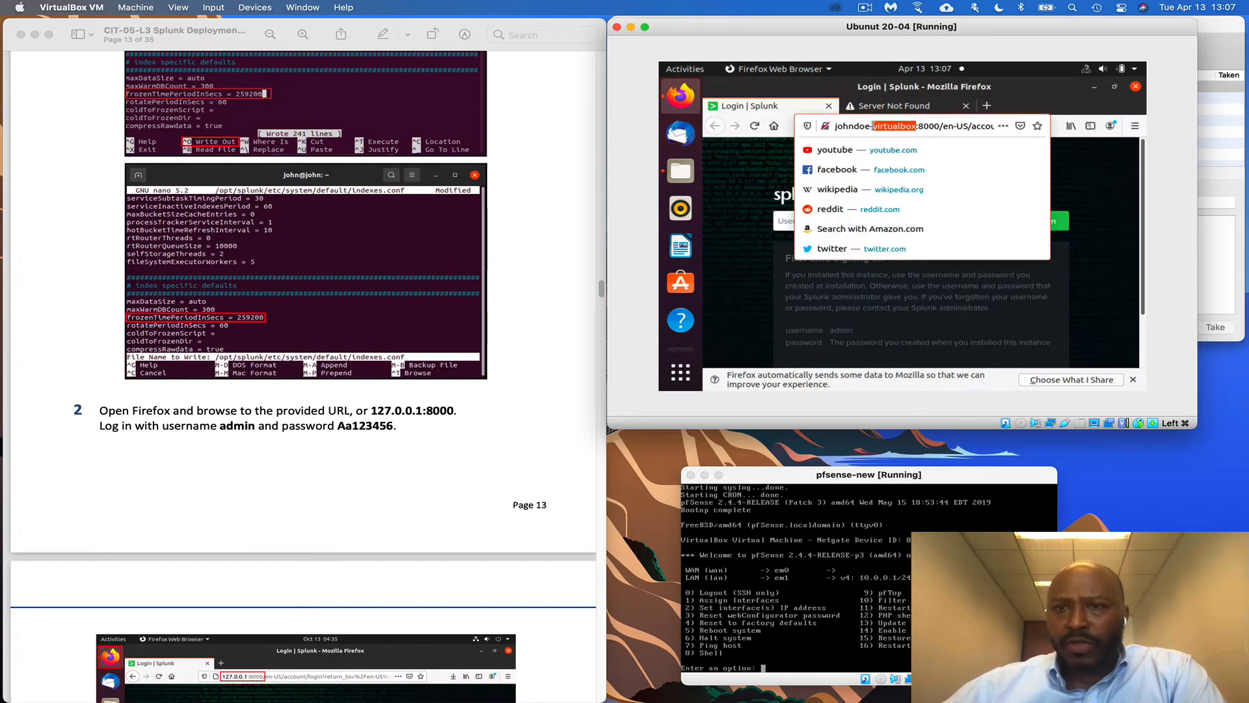
pyautogui.doubleClick(873, 125)
pyautogui.click(872, 126)
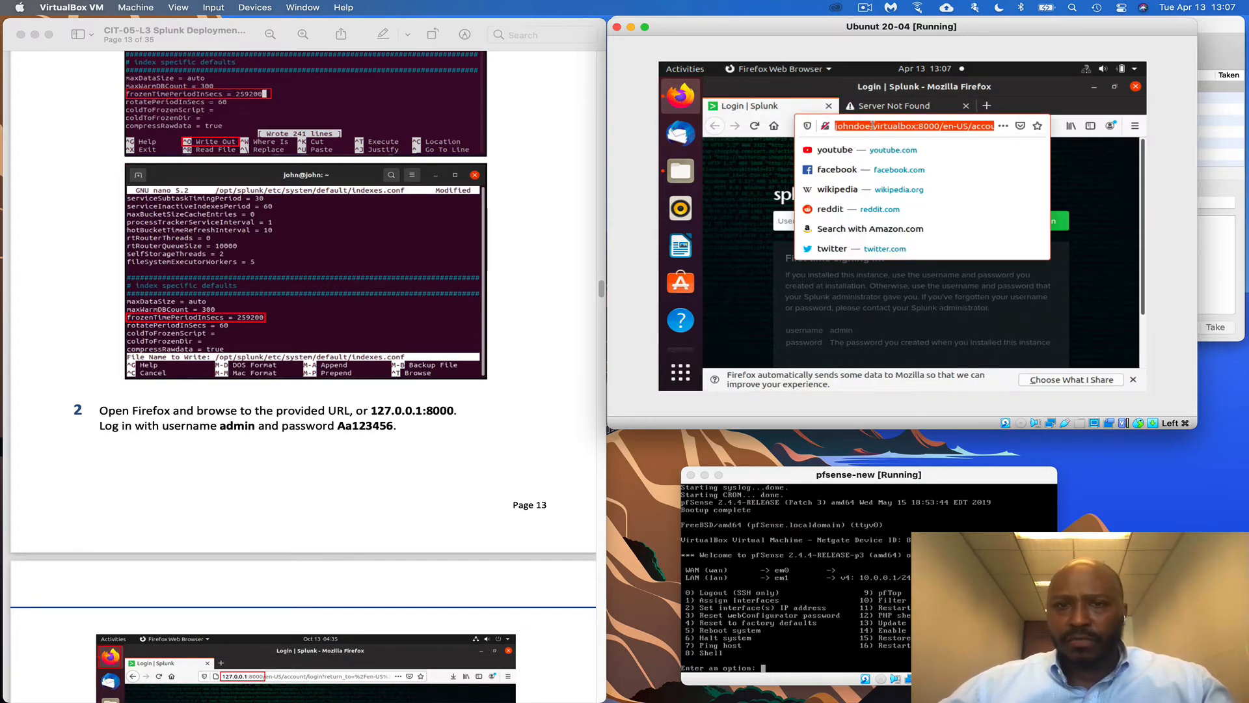
pyautogui.write('12')
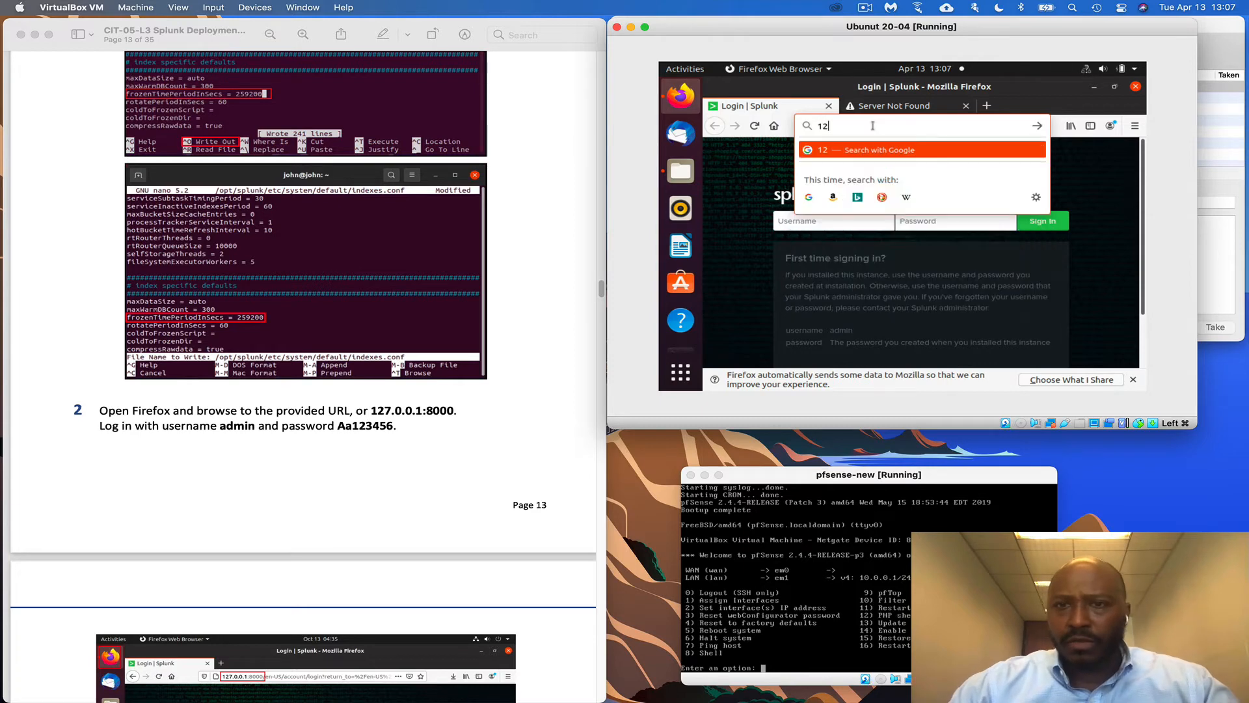
pyautogui.write('7.0.')
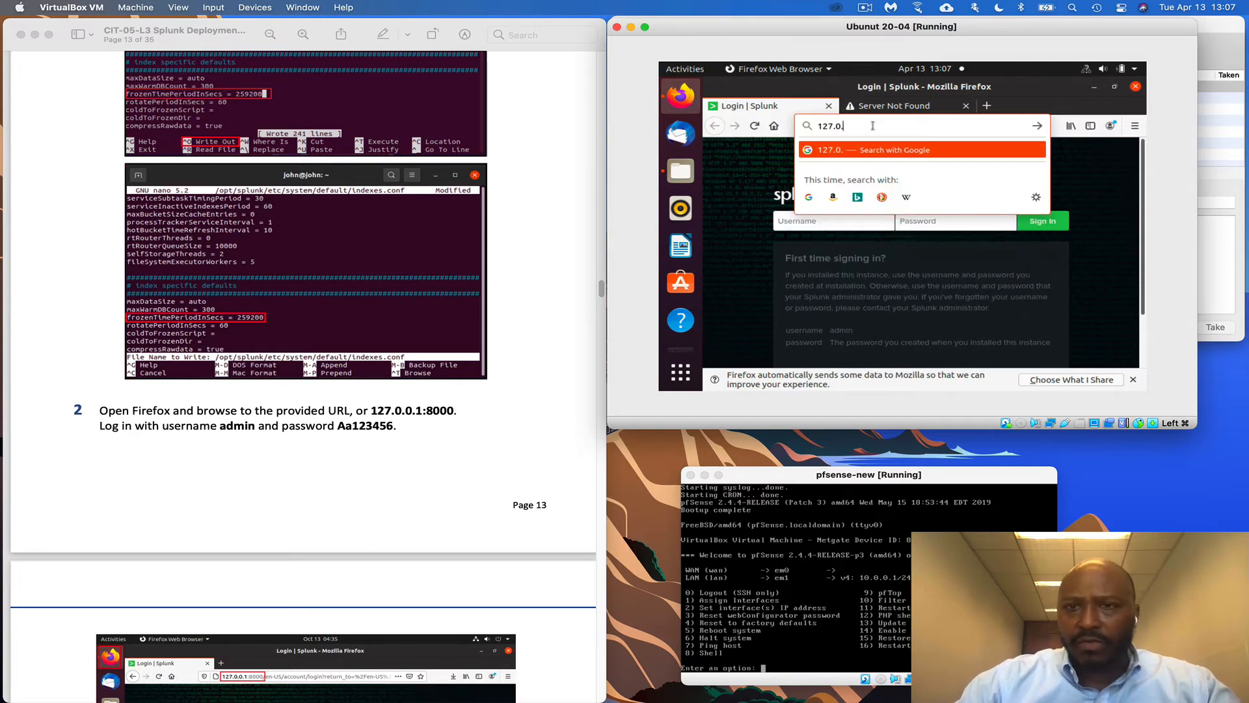
pyautogui.write('0.1')
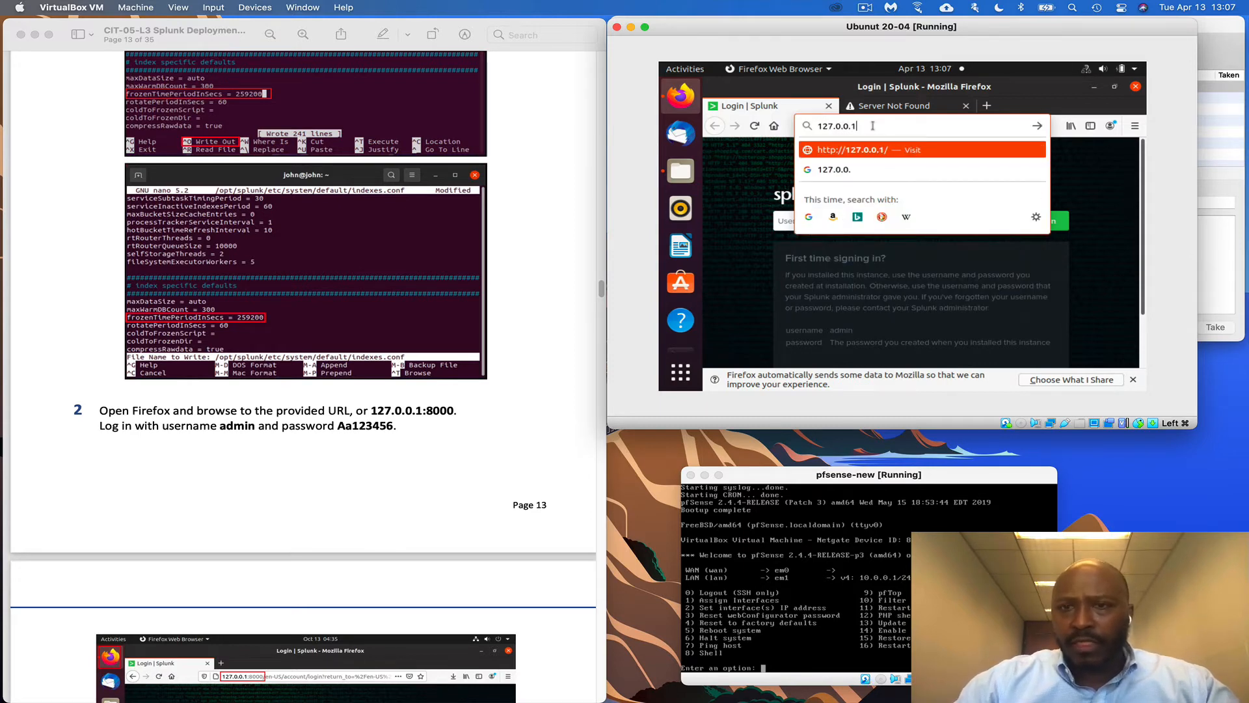
pyautogui.write(':')
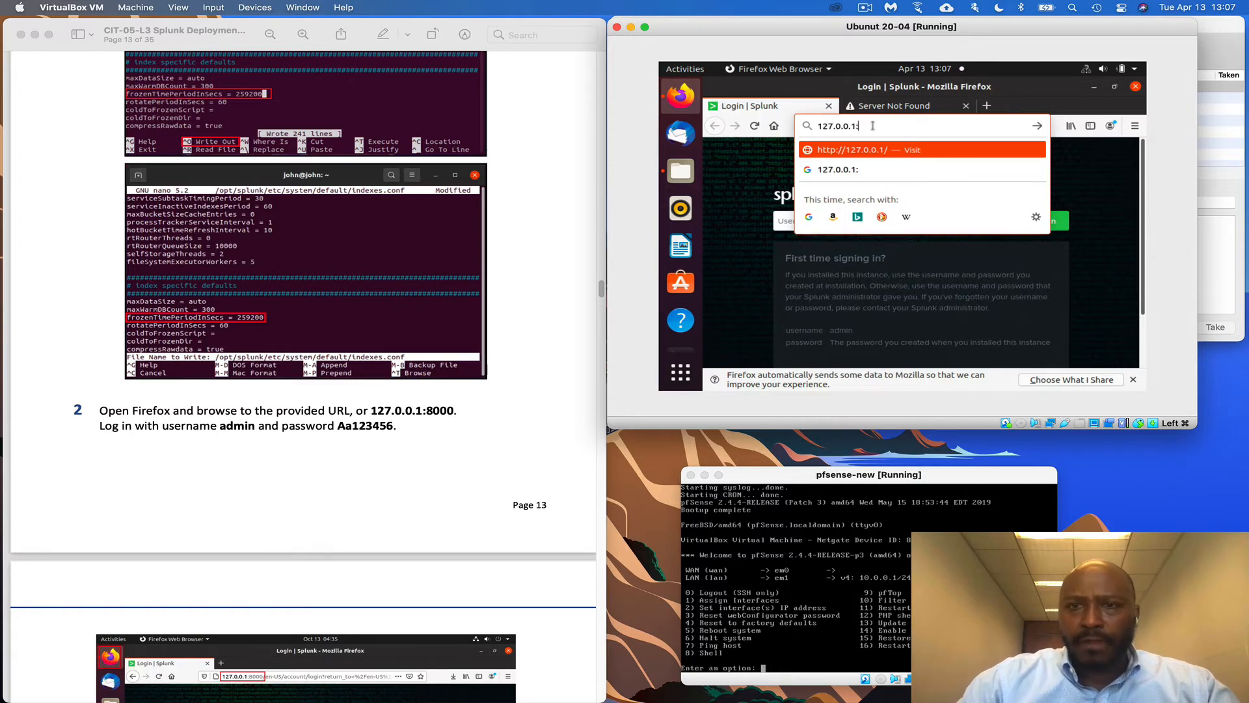
pyautogui.write('8000')
pyautogui.press('Return')
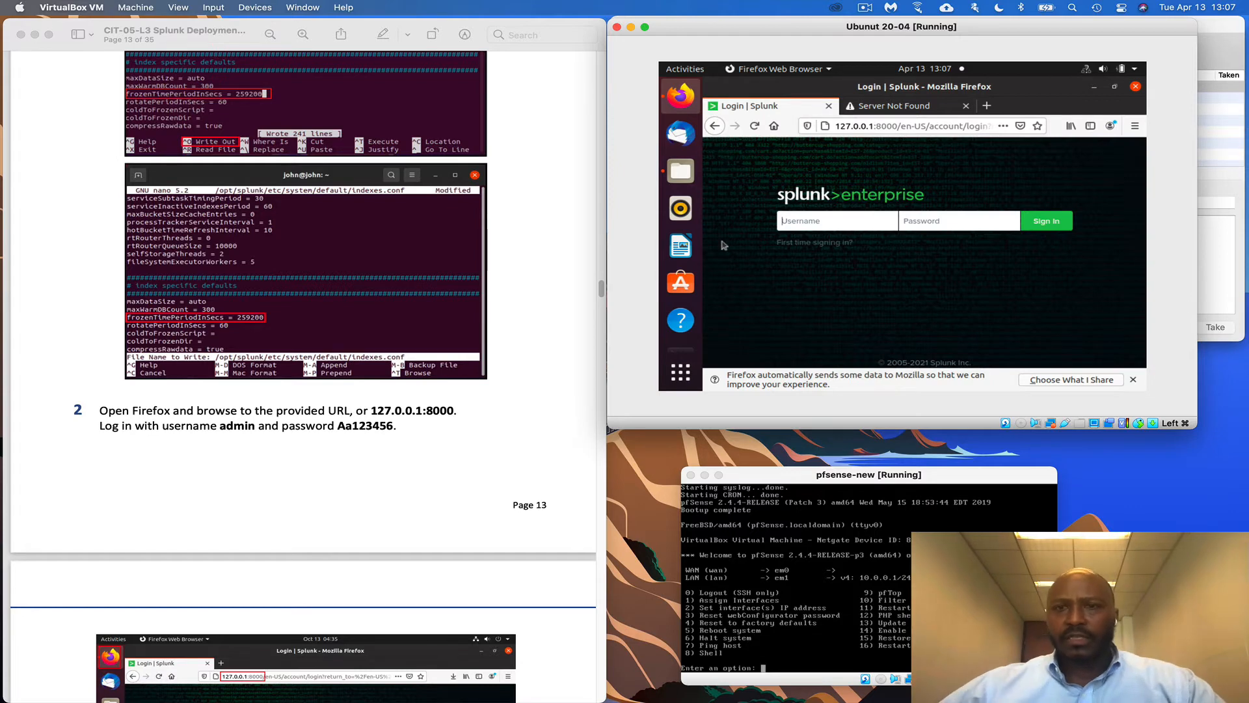
# Log in with the administrator username and password, declining Firefox's offer to save the login
pyautogui.scroll(-5, 516, 365)
pyautogui.scroll(1, 580, 245)
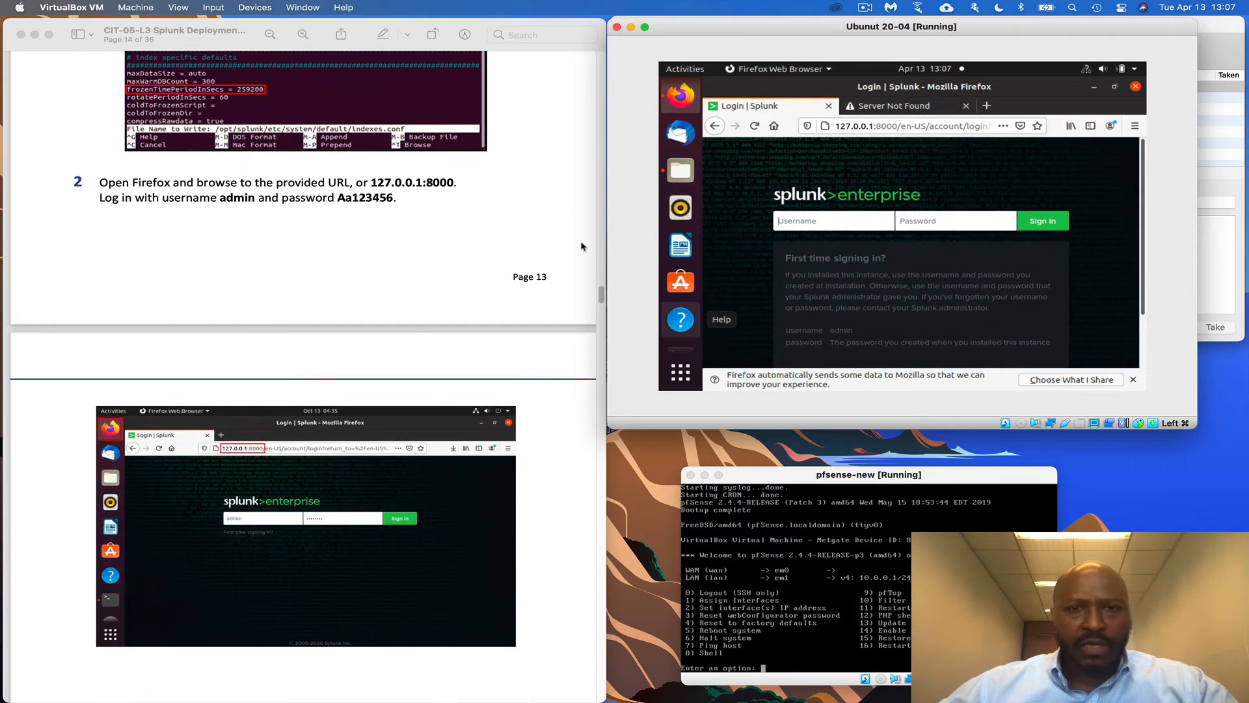
pyautogui.write('admin')
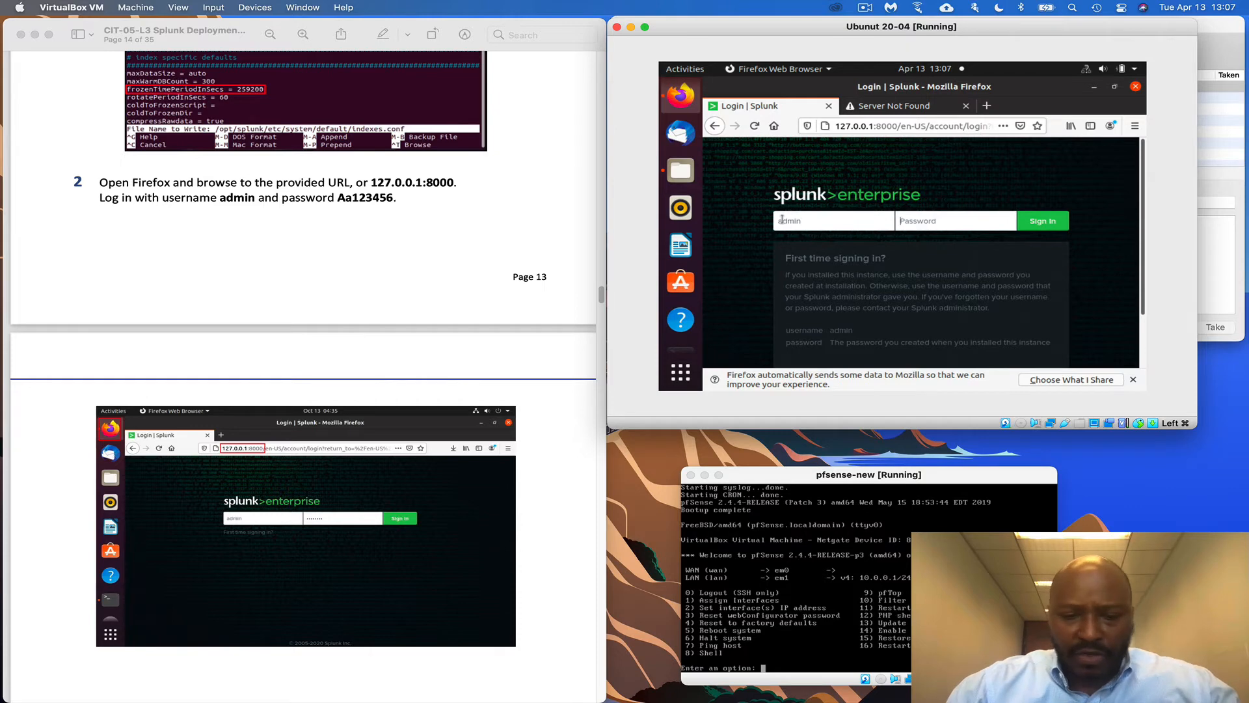
pyautogui.press('Tab')
pyautogui.write('A')
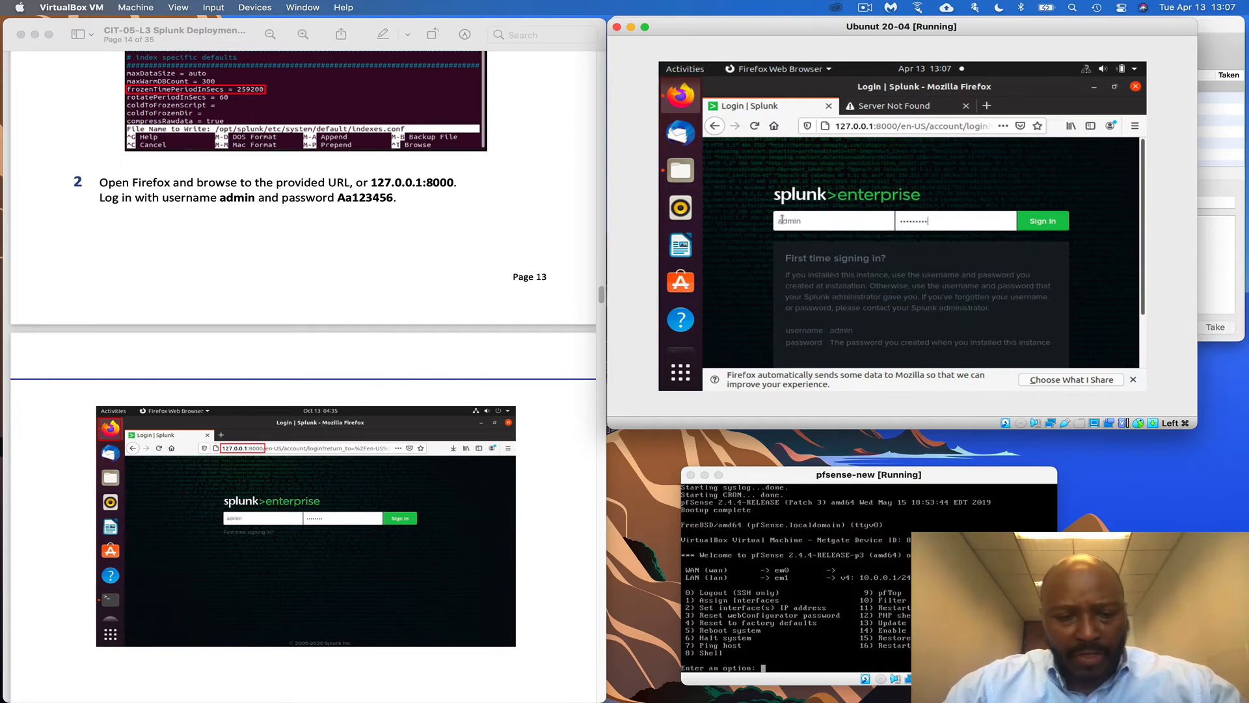
pyautogui.press('Return')
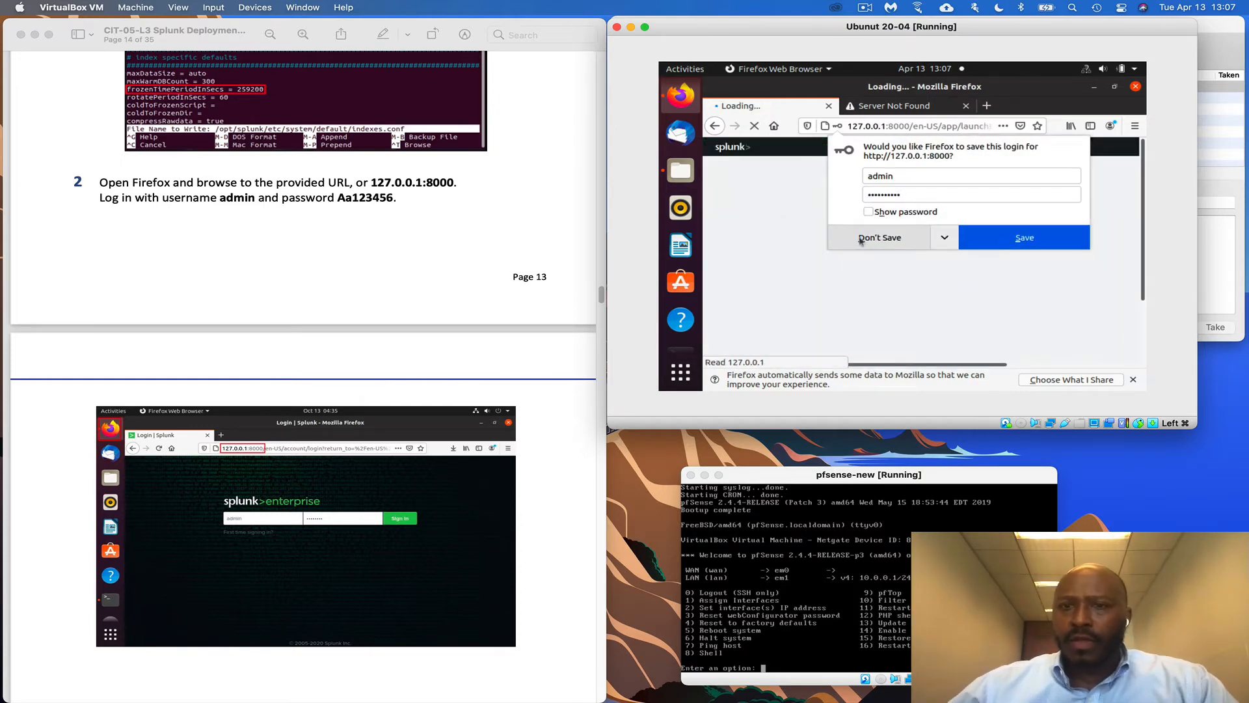
pyautogui.click(874, 238)
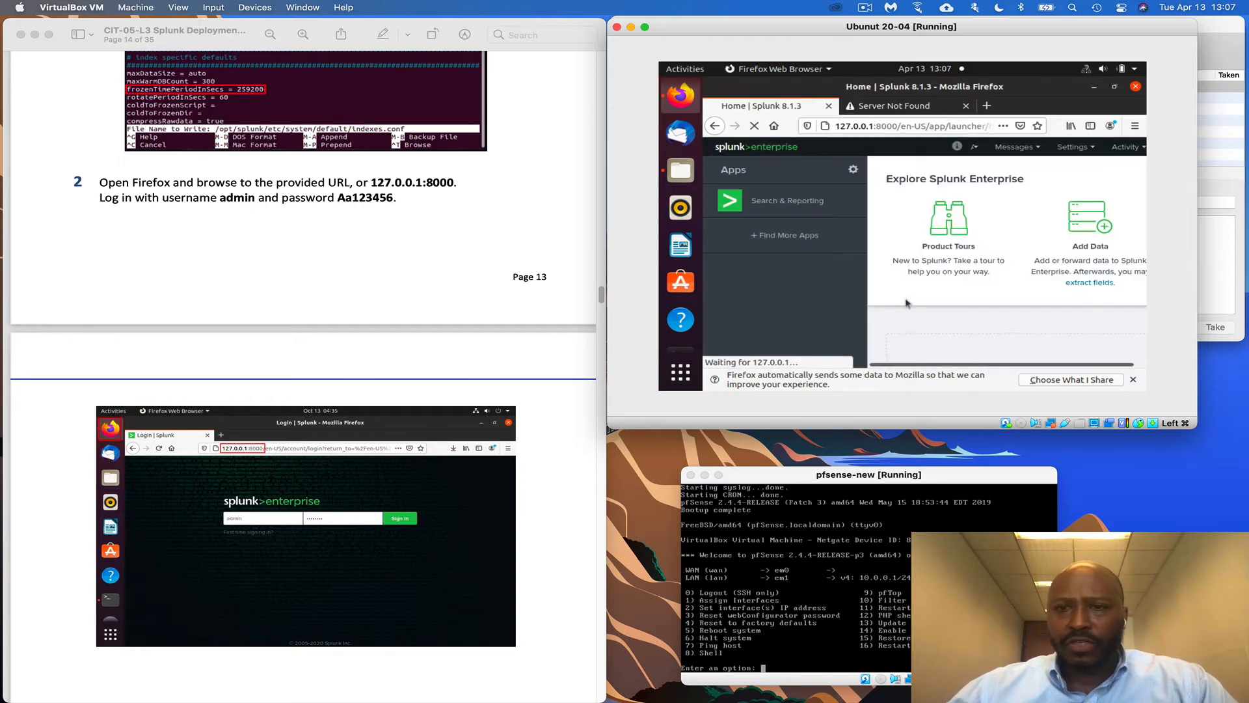
pyautogui.scroll(-10, 384, 445)
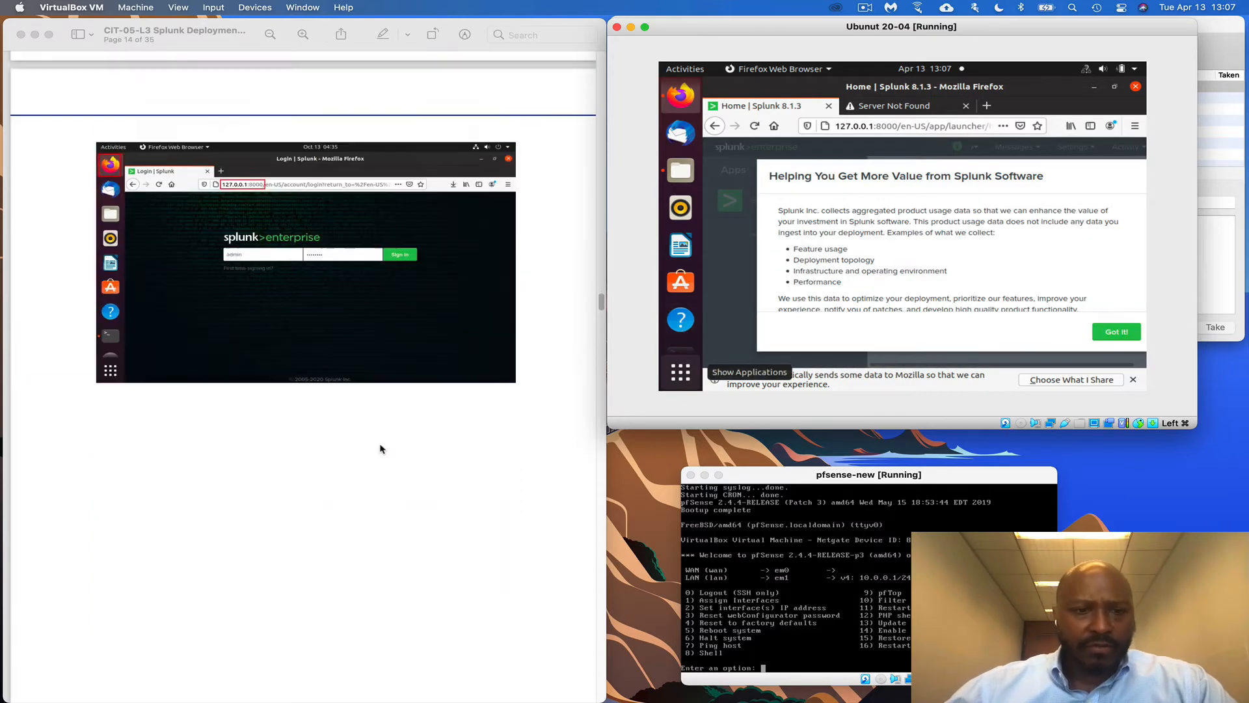
pyautogui.scroll(-5, 383, 445)
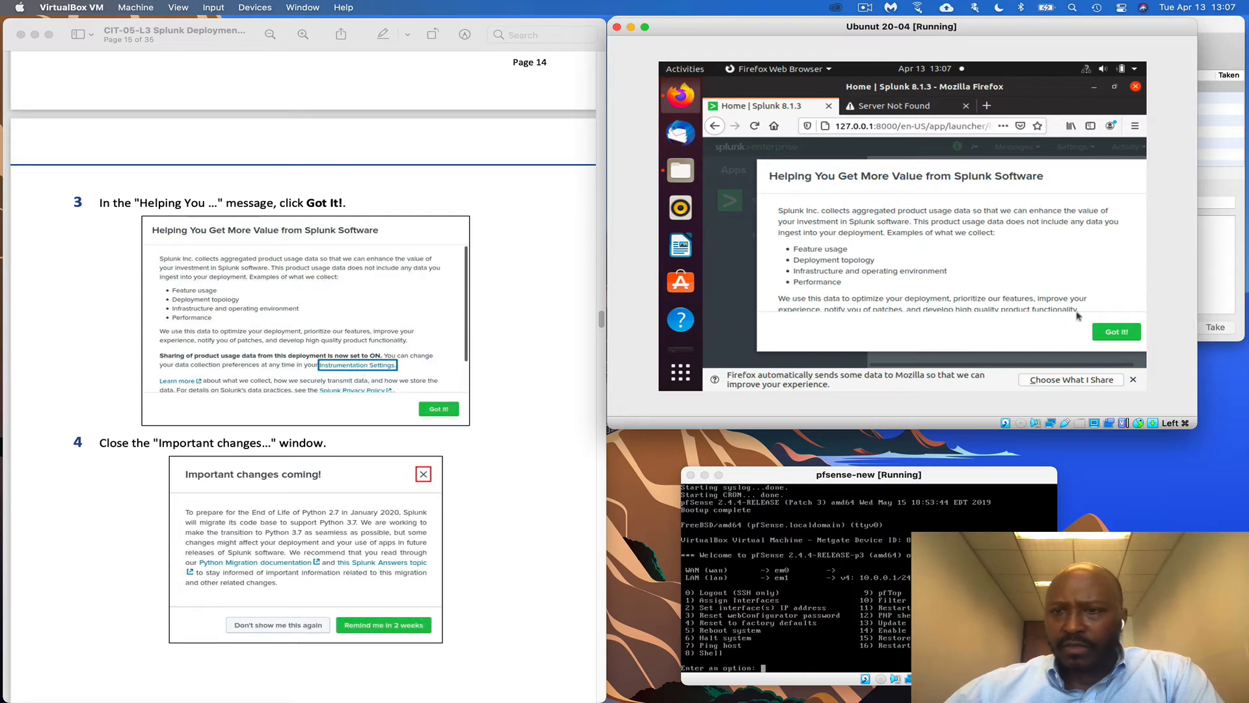
pyautogui.scroll(-3, 1077, 317)
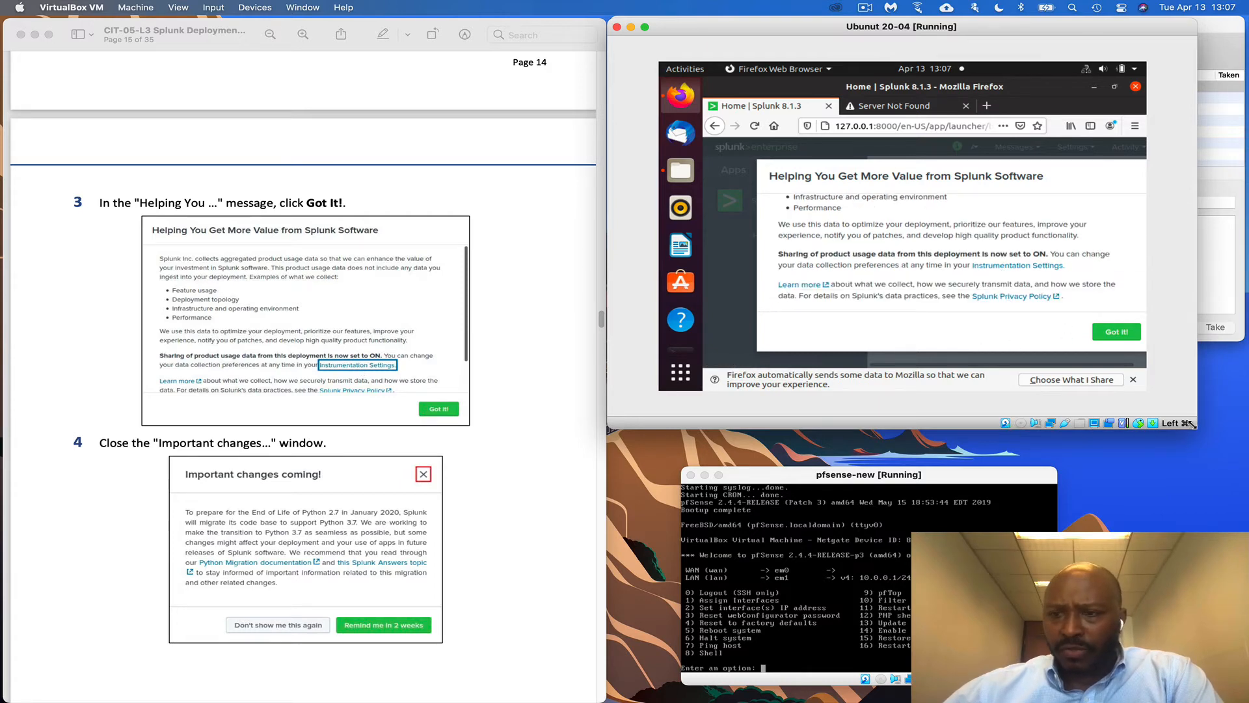
# Enlarge the Ubuntu VM window and dismiss Splunk's 'Helping You Get More Value' notice
pyautogui.moveTo(1191, 424); pyautogui.dragTo(1246, 454)
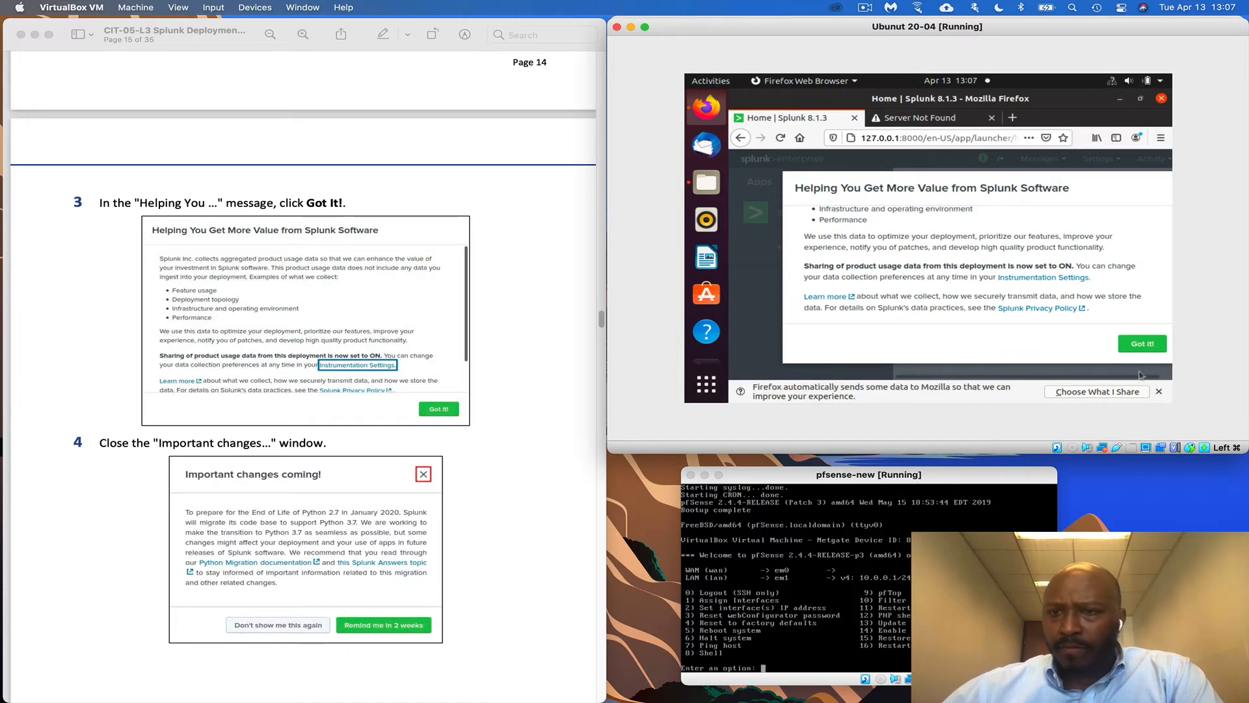
pyautogui.click(1140, 345)
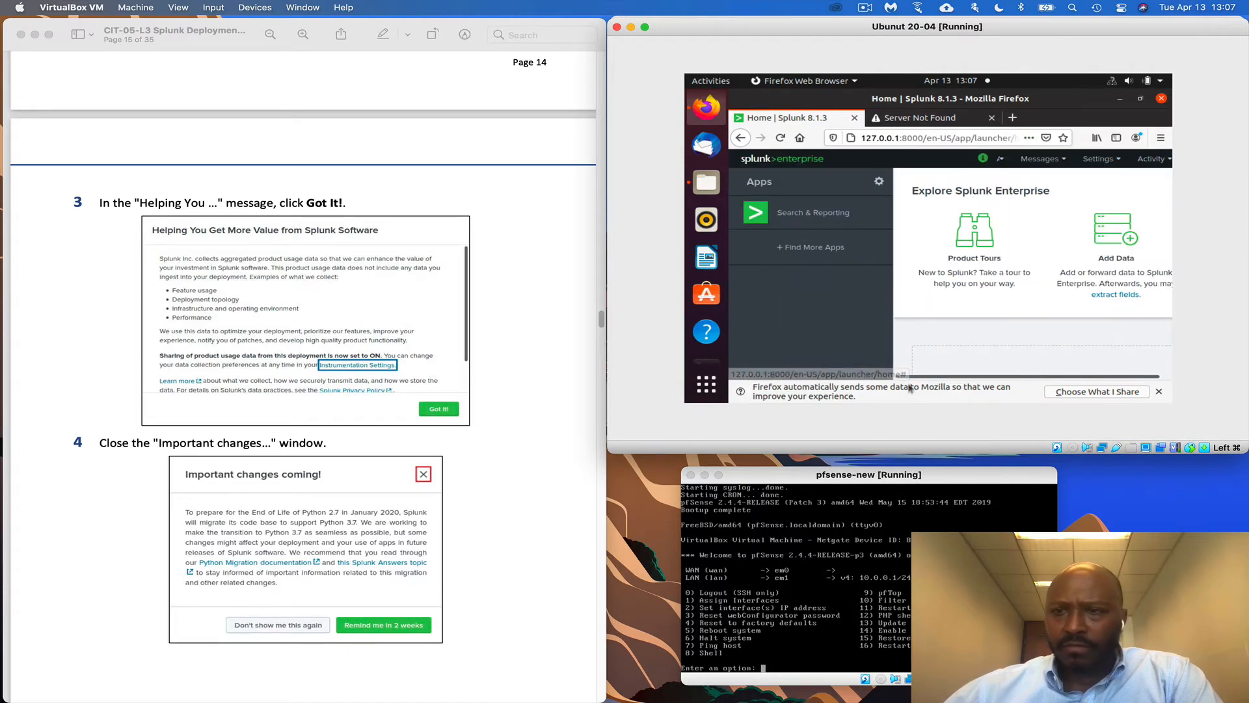
pyautogui.scroll(-3, 468, 490)
pyautogui.scroll(-1, 469, 490)
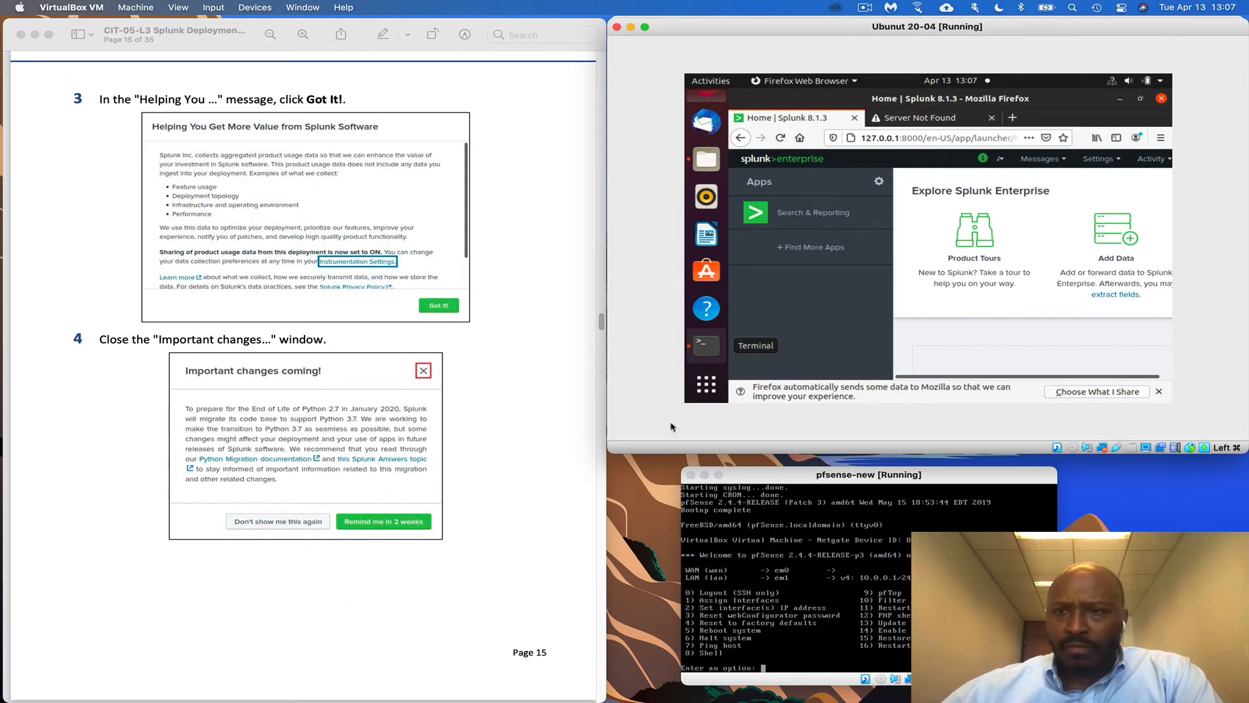
pyautogui.scroll(-3, 898, 364)
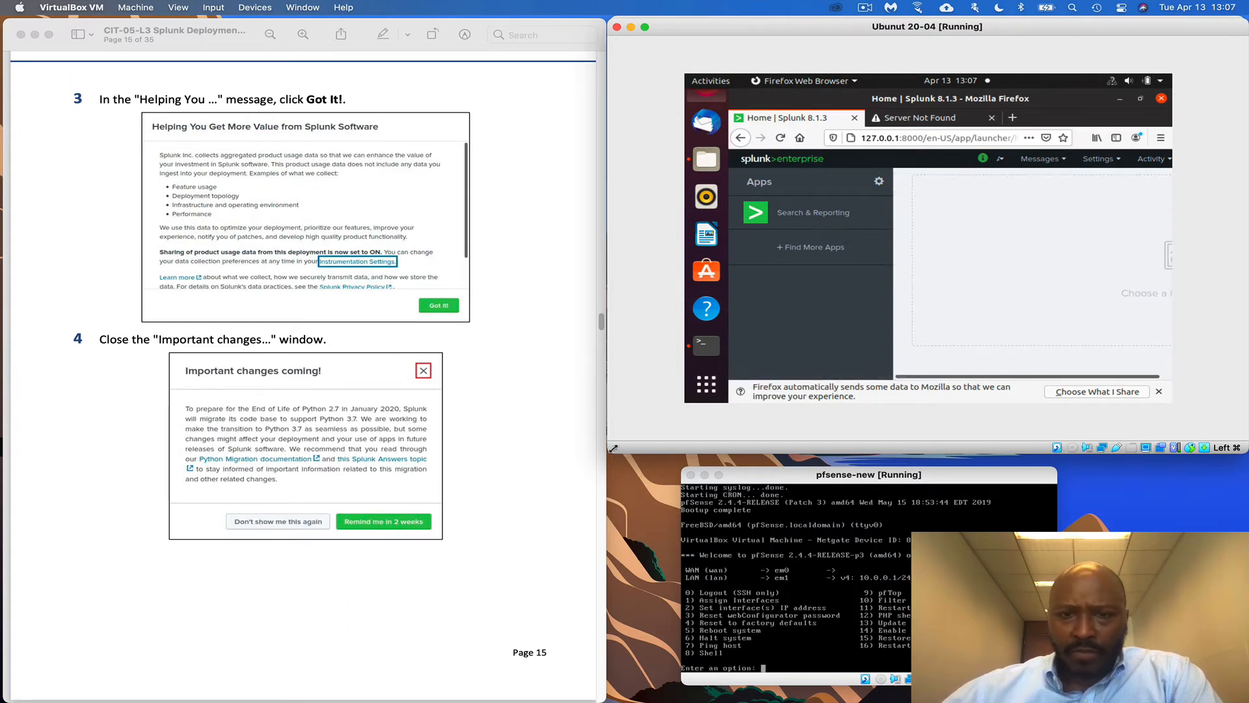
pyautogui.moveTo(613, 448); pyautogui.dragTo(613, 454)
pyautogui.click(1146, 452)
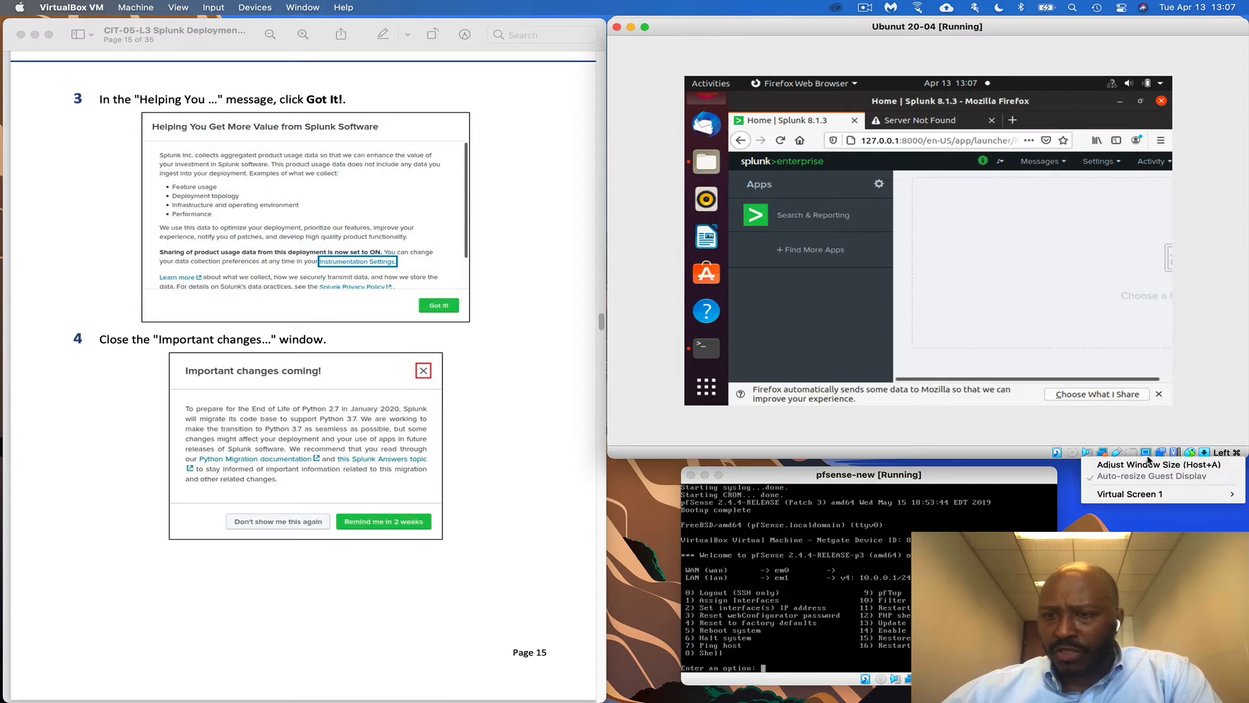
# Apply Adjust Window Size to the VM and drag its window larger
pyautogui.moveTo(1152, 495)
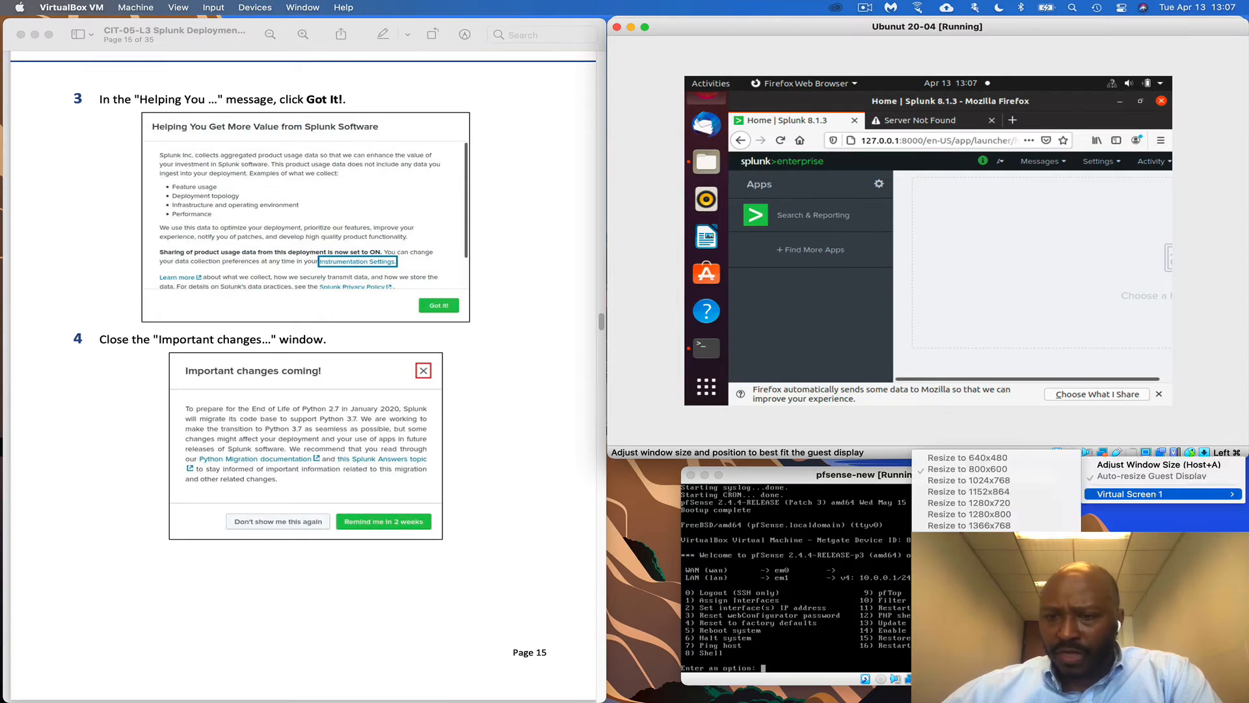
pyautogui.click(1158, 464)
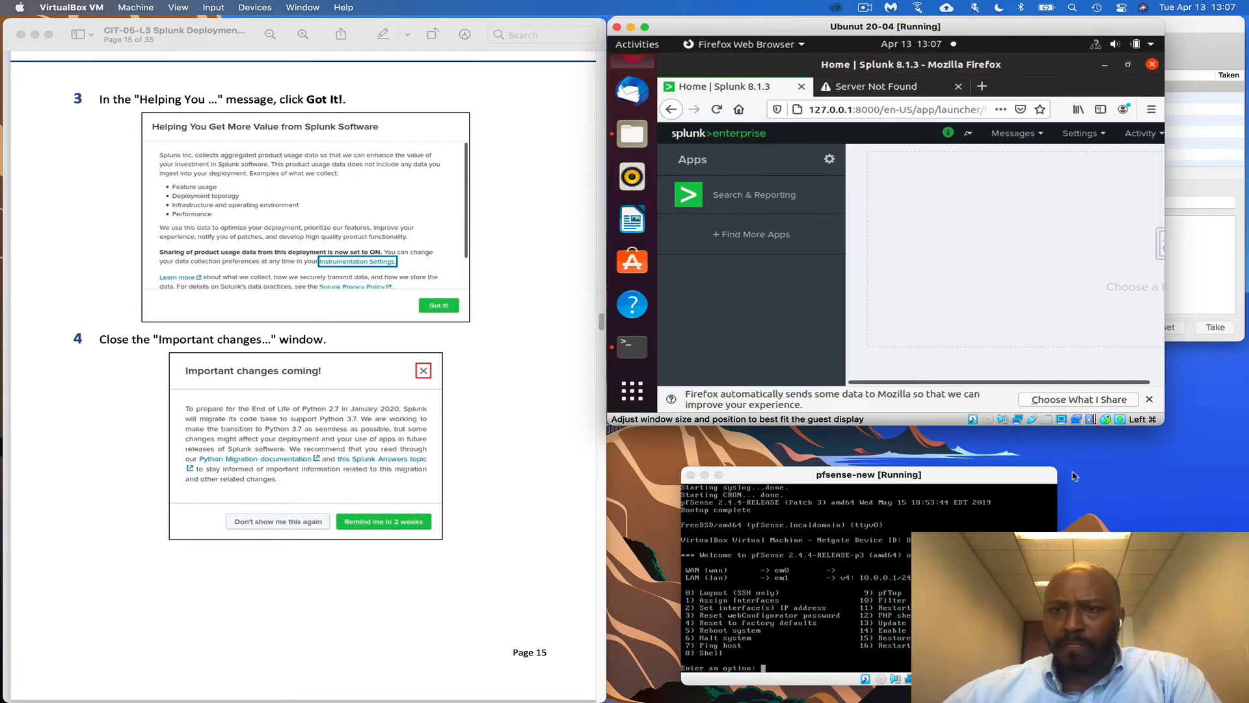
pyautogui.moveTo(1179, 423); pyautogui.dragTo(1248, 446)
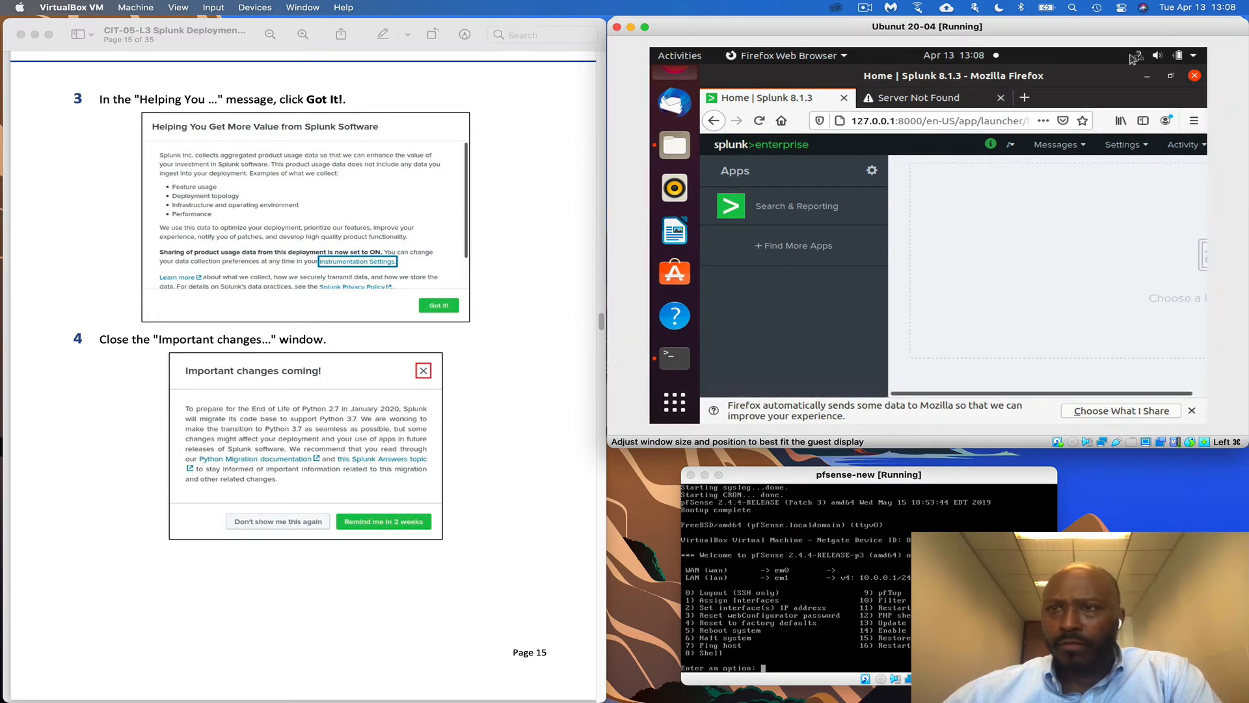
# Restore Firefox, close its data-sharing notice, then move and widen it to show more of Splunk
pyautogui.click(1171, 77)
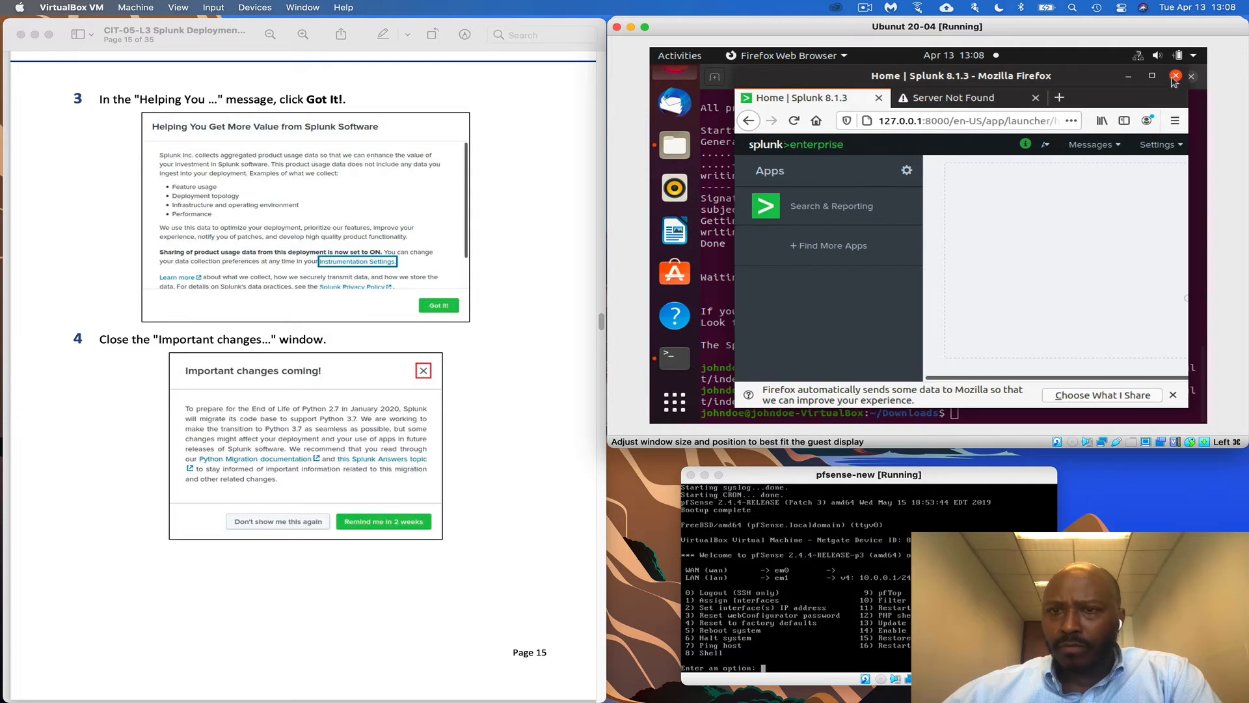
pyautogui.click(1173, 397)
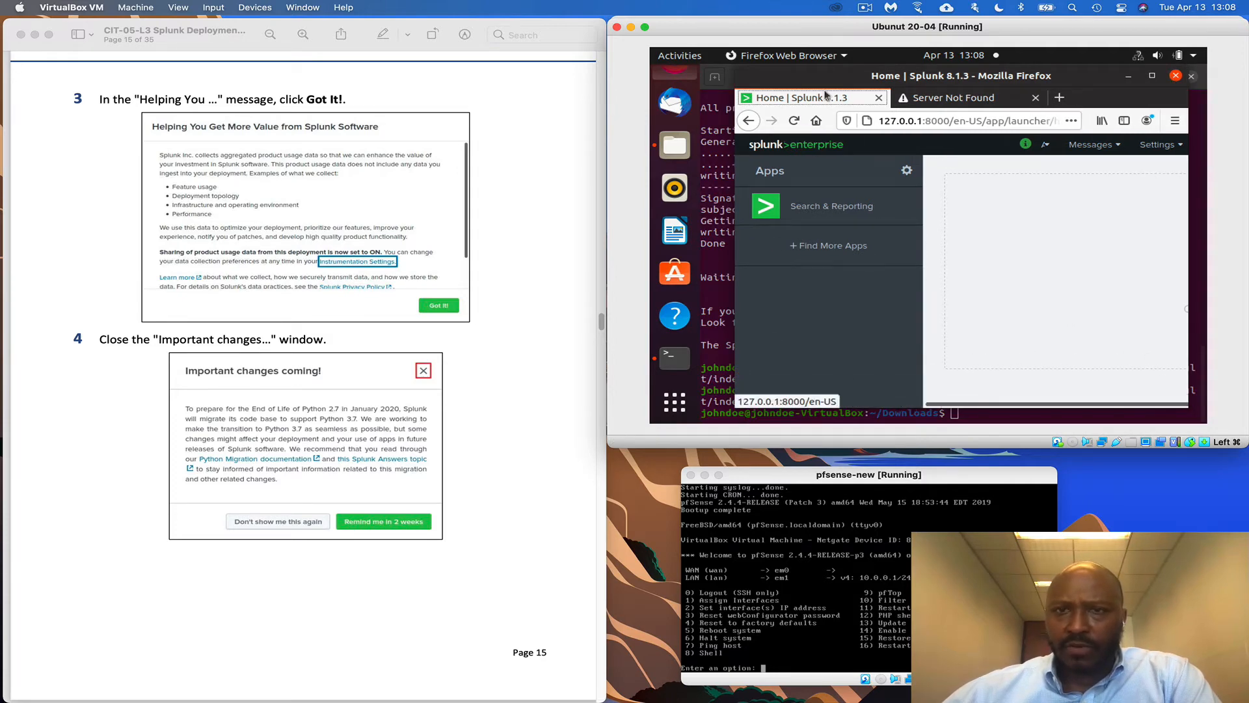
pyautogui.moveTo(818, 79); pyautogui.dragTo(748, 78)
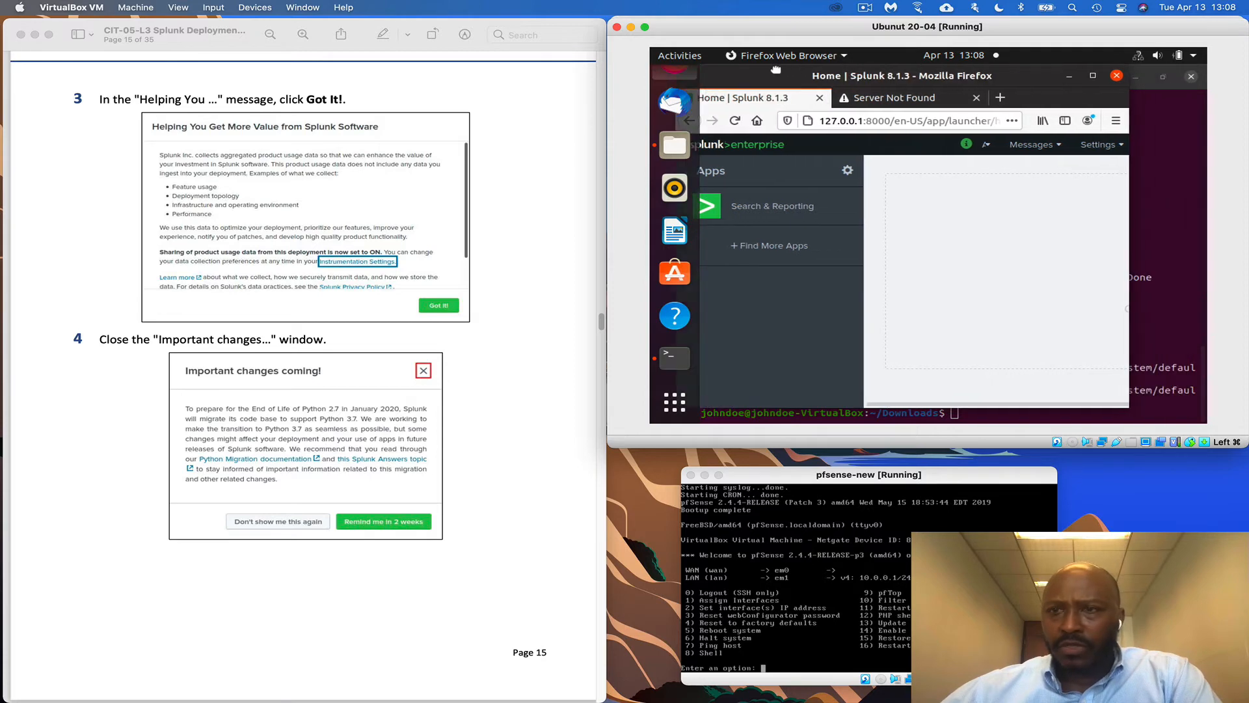
pyautogui.moveTo(1117, 382); pyautogui.dragTo(1205, 384)
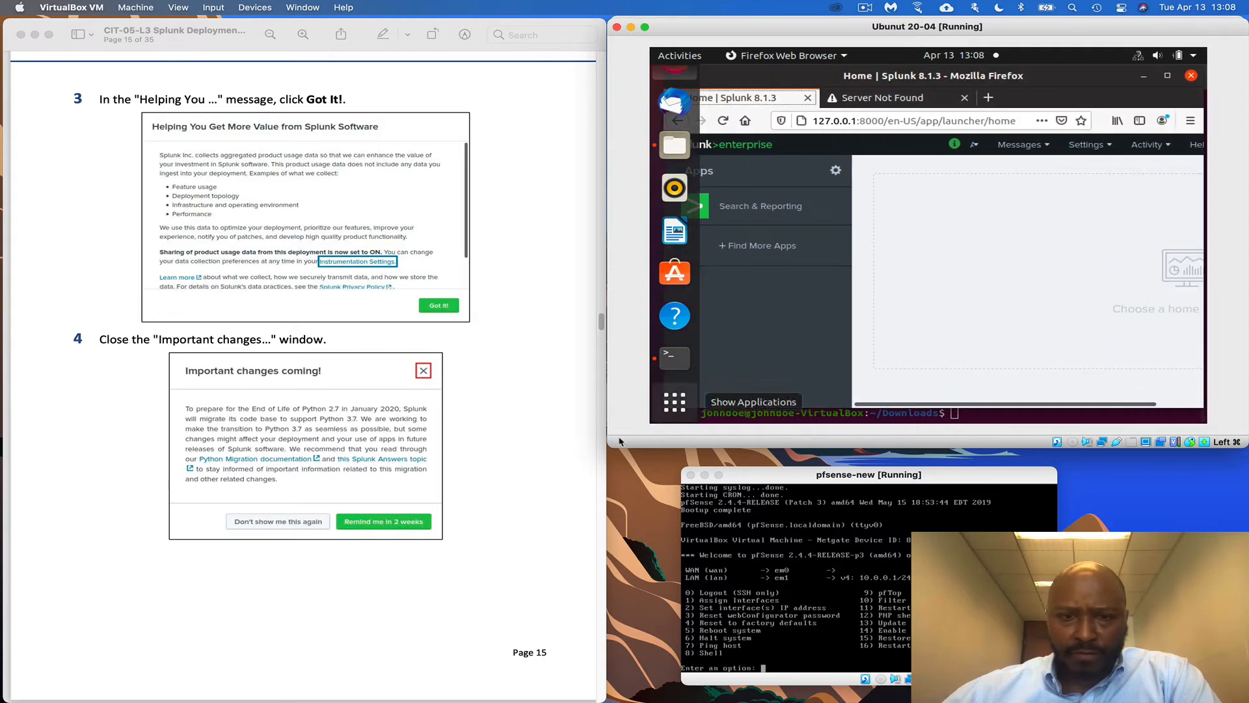
# Narrow the Preview guide window and bring the Ubuntu VM back to the front
pyautogui.click(551, 454)
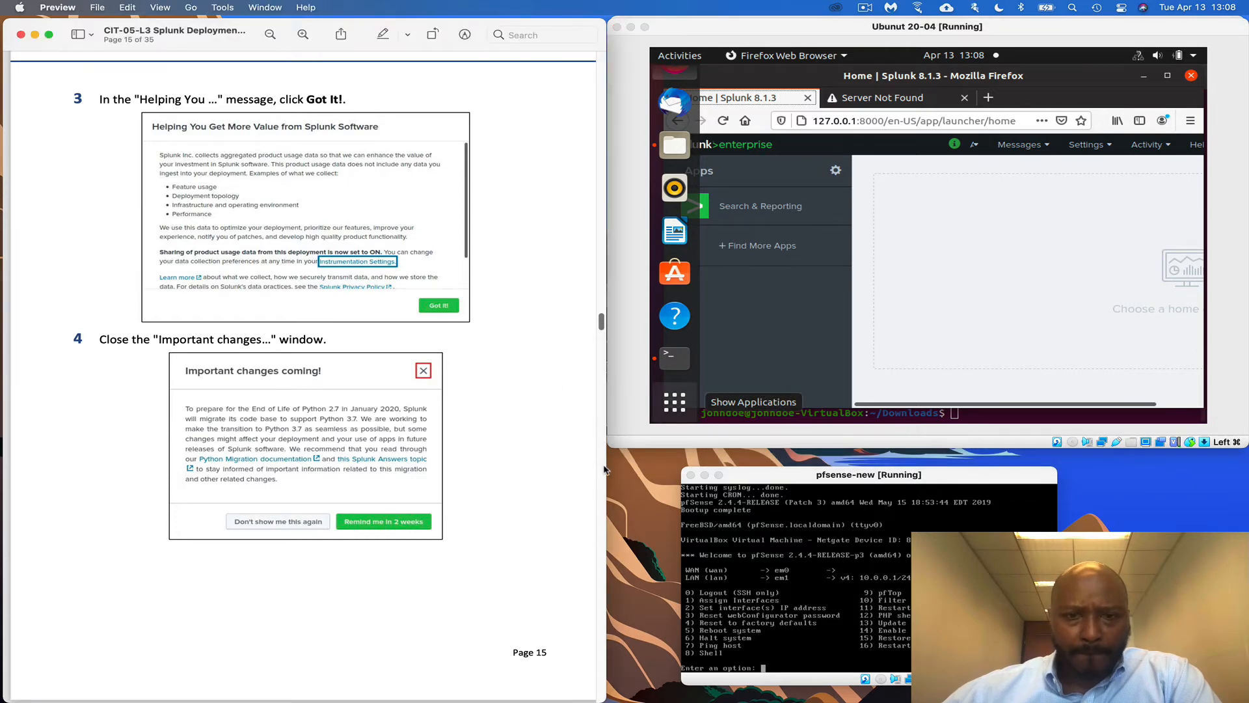
pyautogui.moveTo(605, 468); pyautogui.dragTo(484, 459)
pyautogui.click(612, 443)
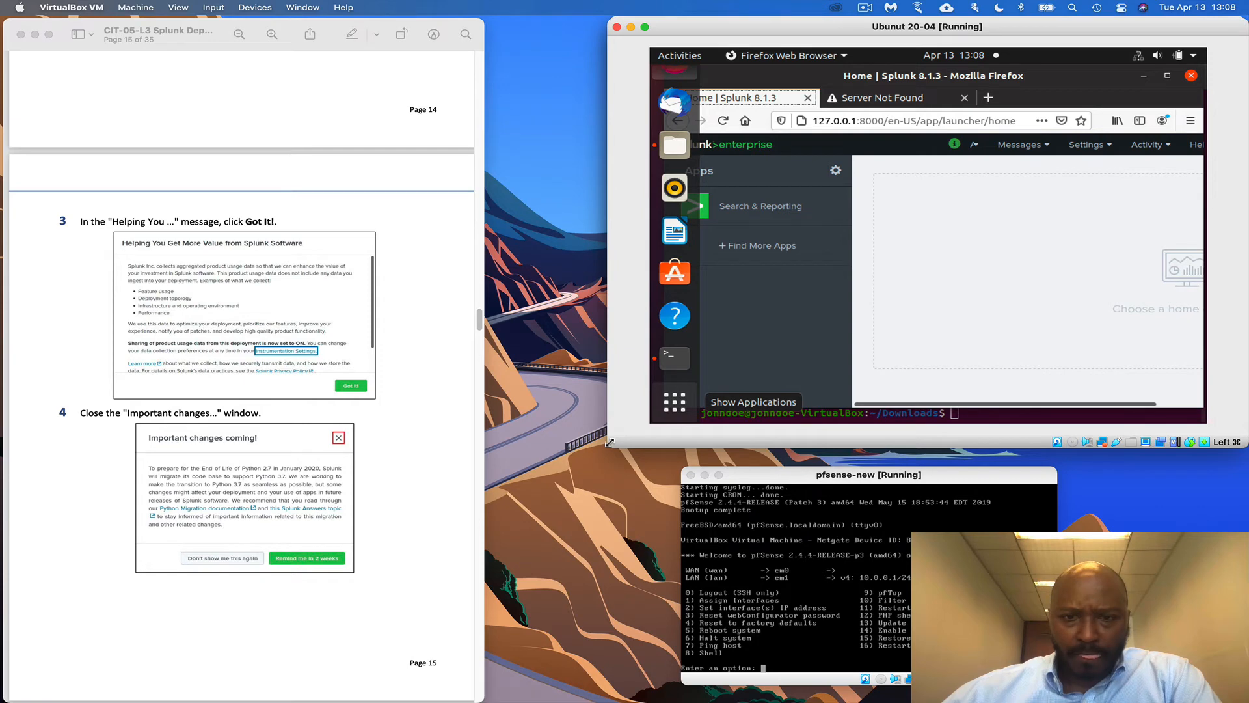
# Enlarge the VM window and scroll through Splunk's home page listing Search & Reporting
pyautogui.moveTo(610, 443); pyautogui.dragTo(471, 481)
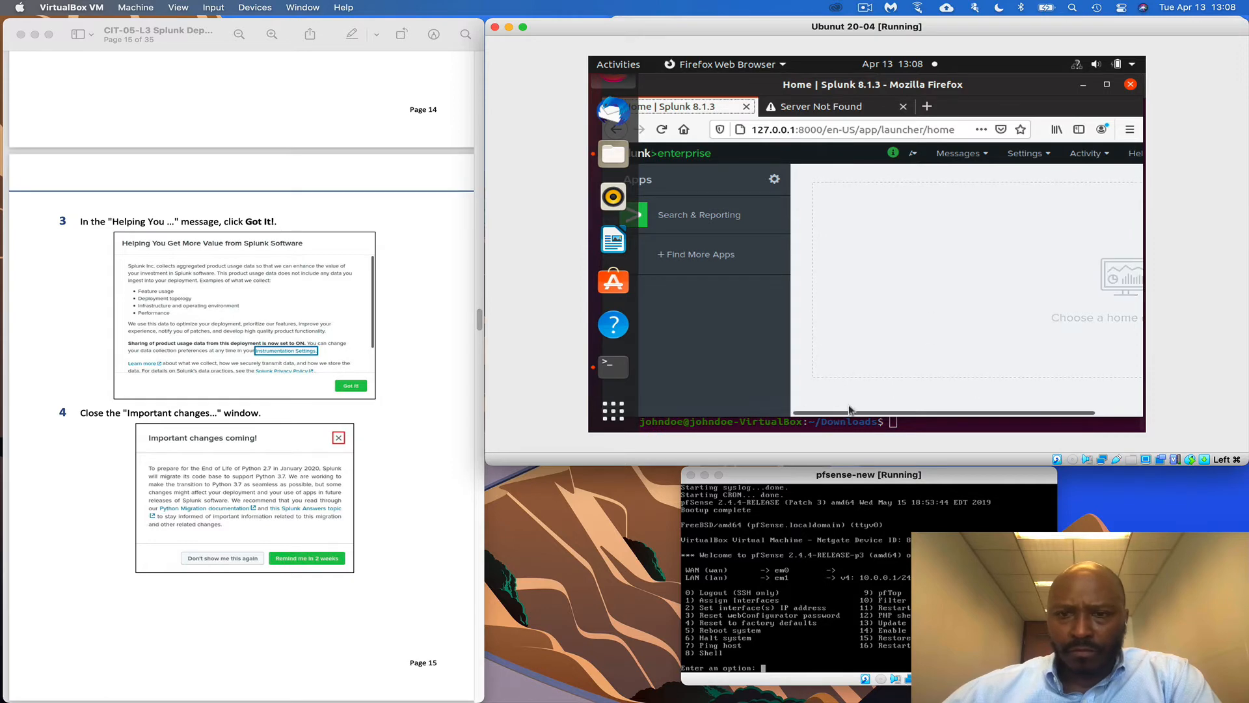
pyautogui.moveTo(850, 410); pyautogui.dragTo(1182, 421)
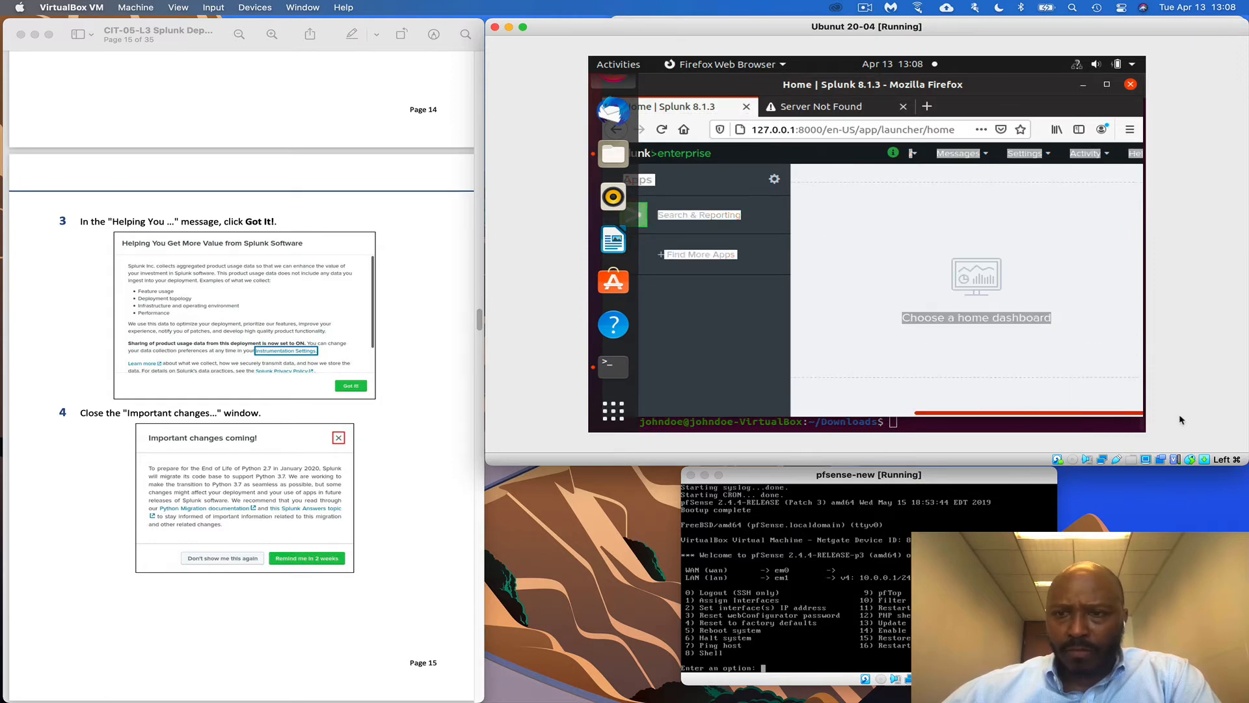
pyautogui.scroll(-1, 346, 485)
pyautogui.scroll(-6, 346, 486)
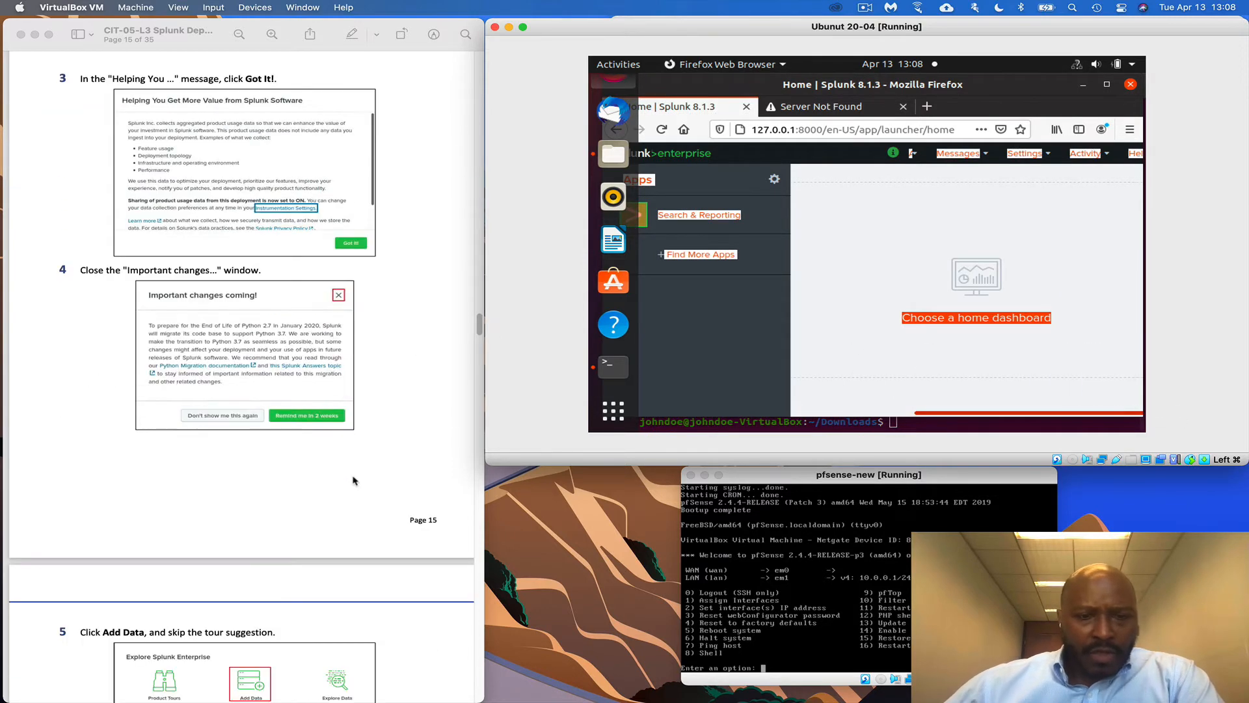
pyautogui.scroll(-1, 357, 477)
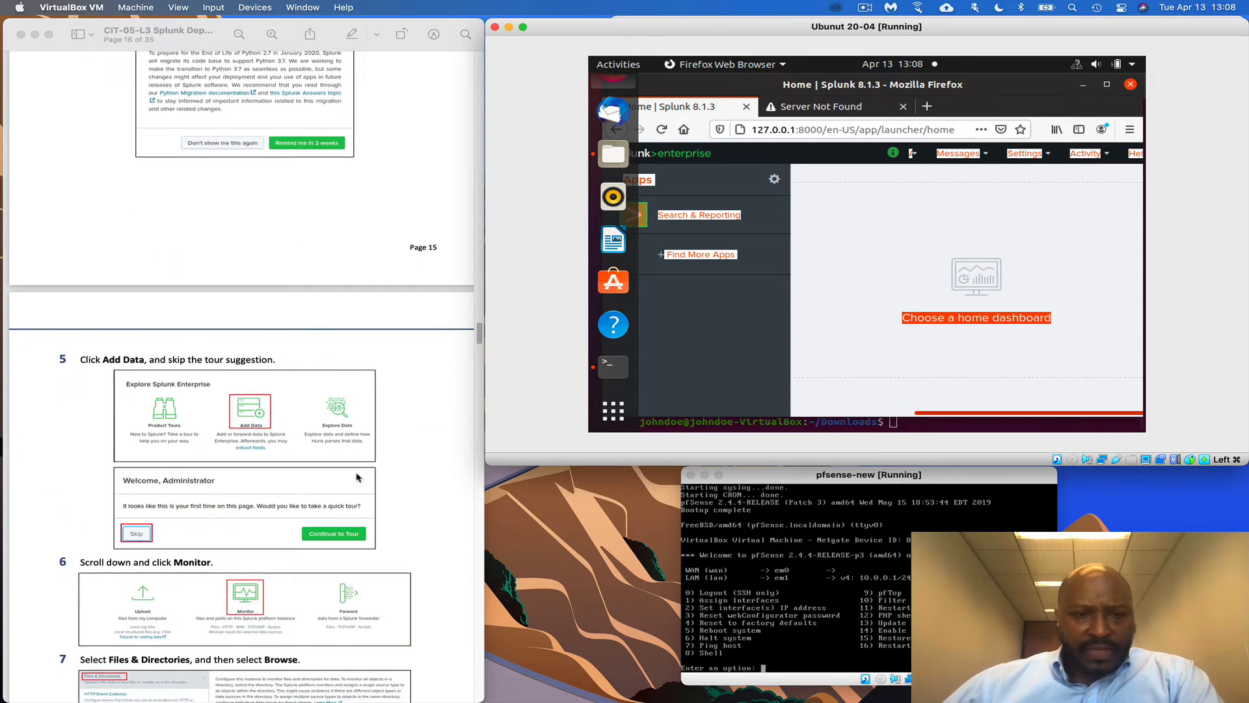
pyautogui.scroll(5, 357, 477)
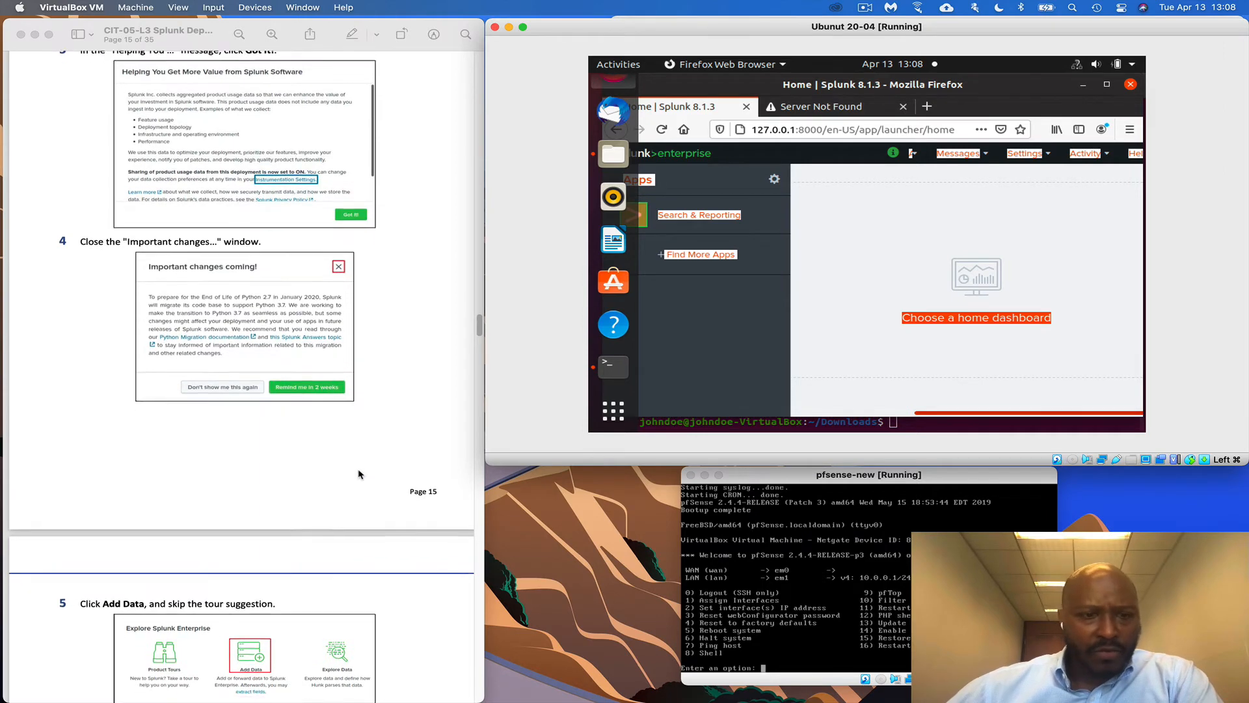
pyautogui.scroll(-2, 357, 475)
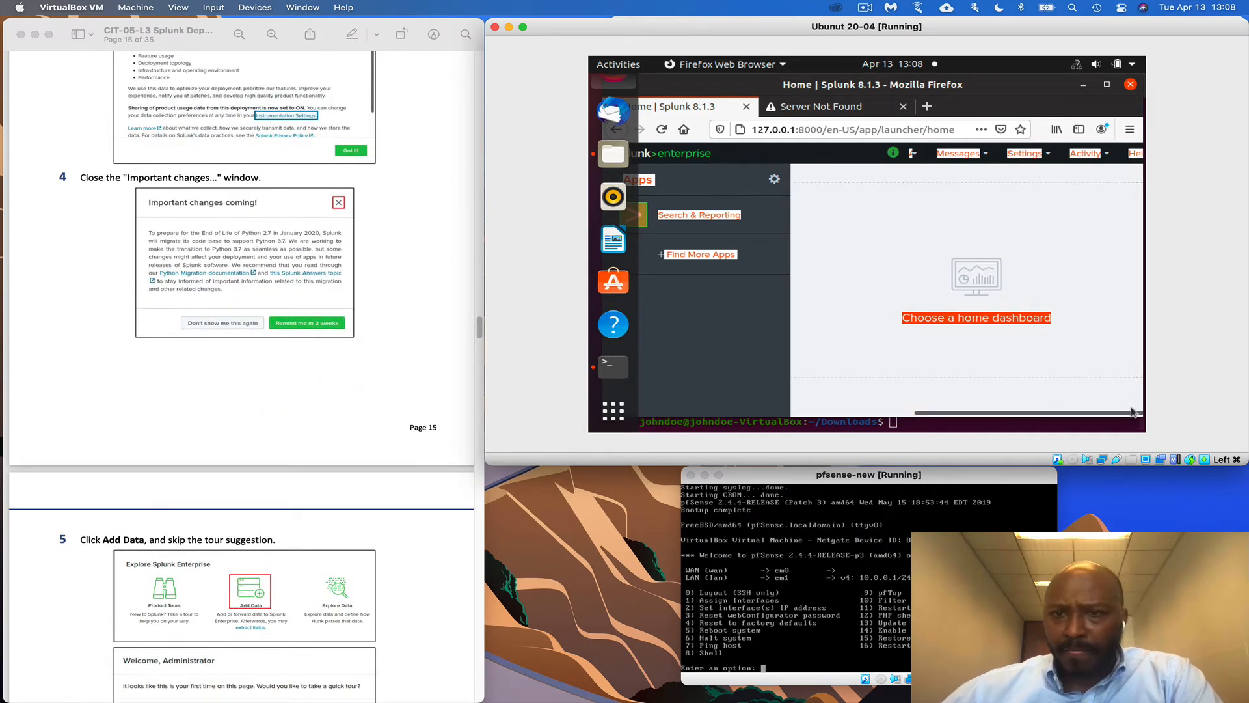
# Reload the Splunk home page and open Add Data, reaching the 'Welcome, Administrator' prompt
pyautogui.click(968, 130)
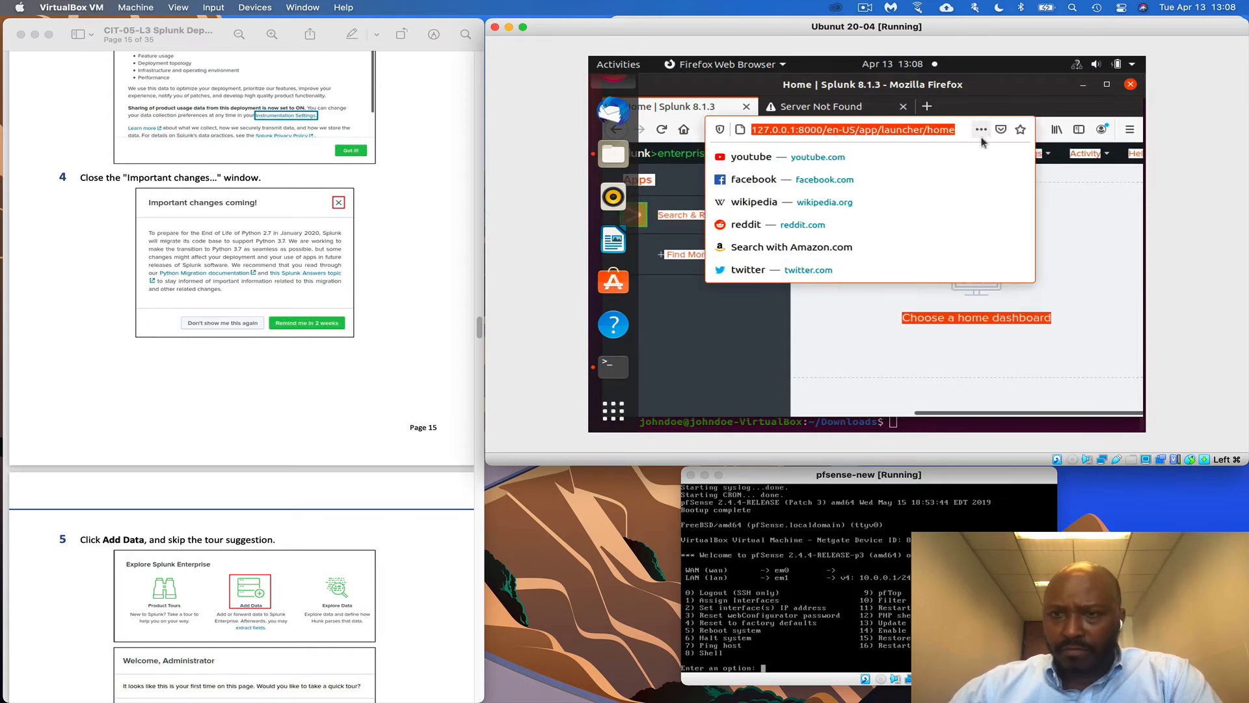
pyautogui.press('Return')
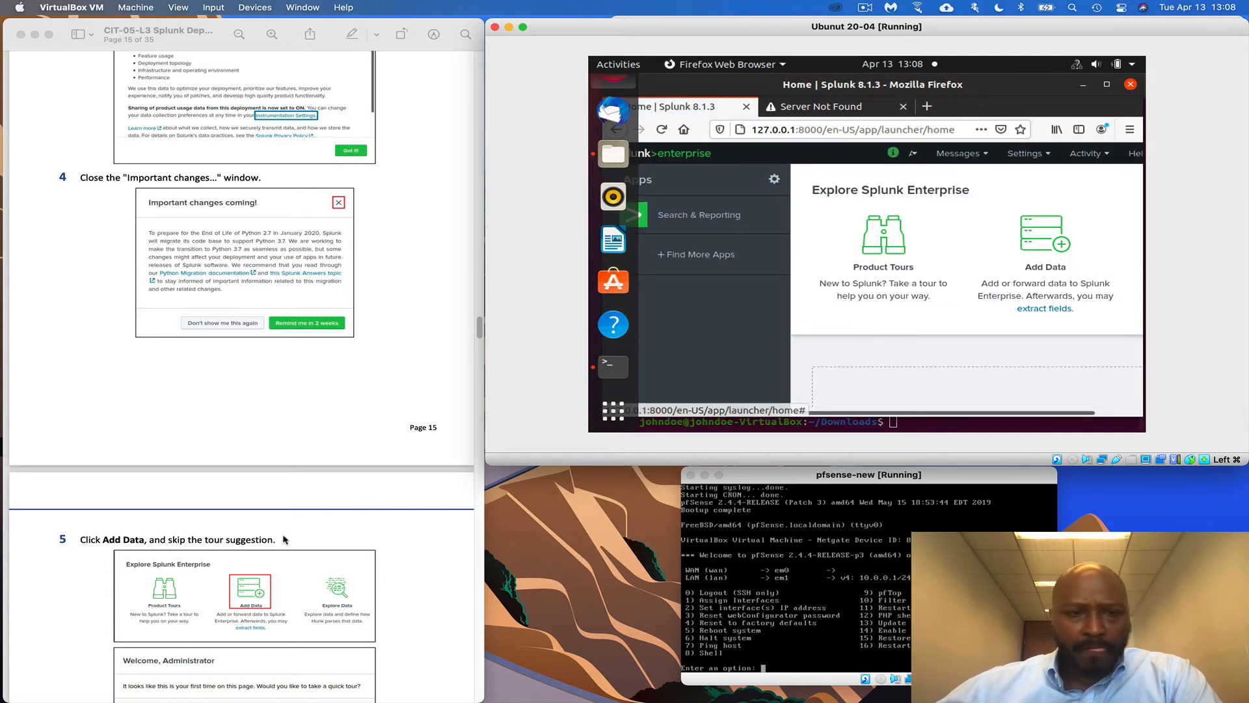
pyautogui.scroll(-5, 377, 449)
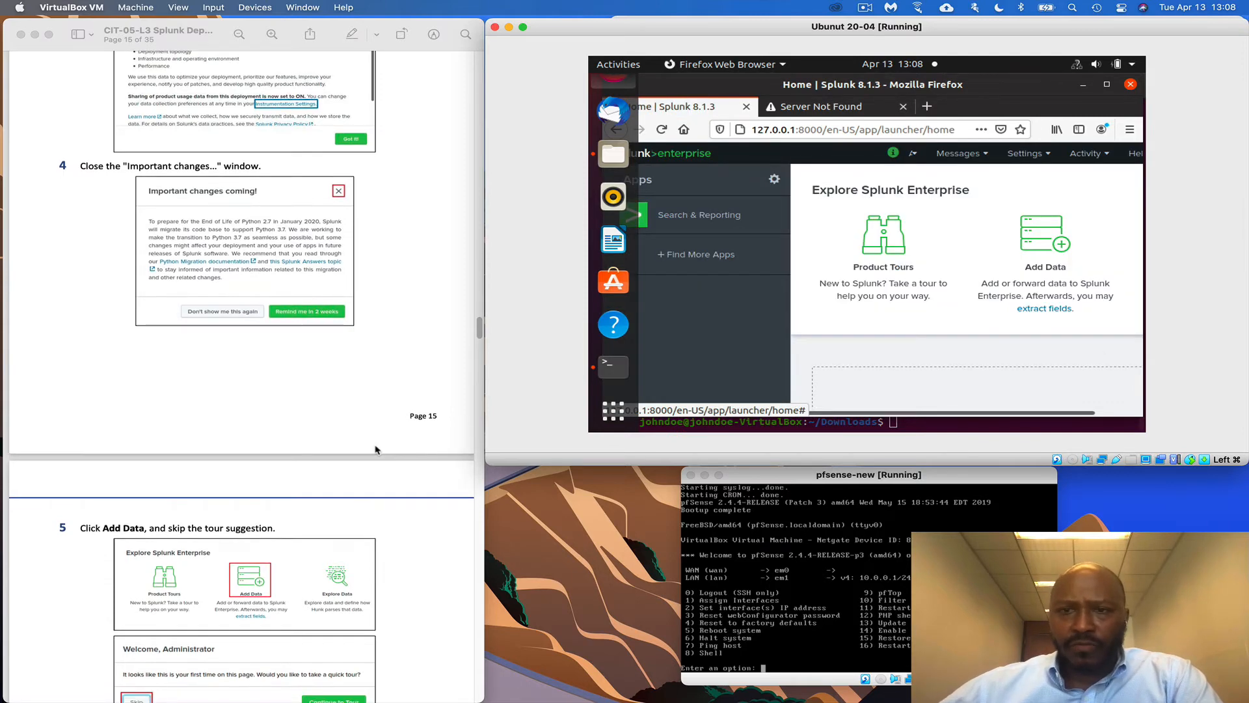
pyautogui.click(1041, 241)
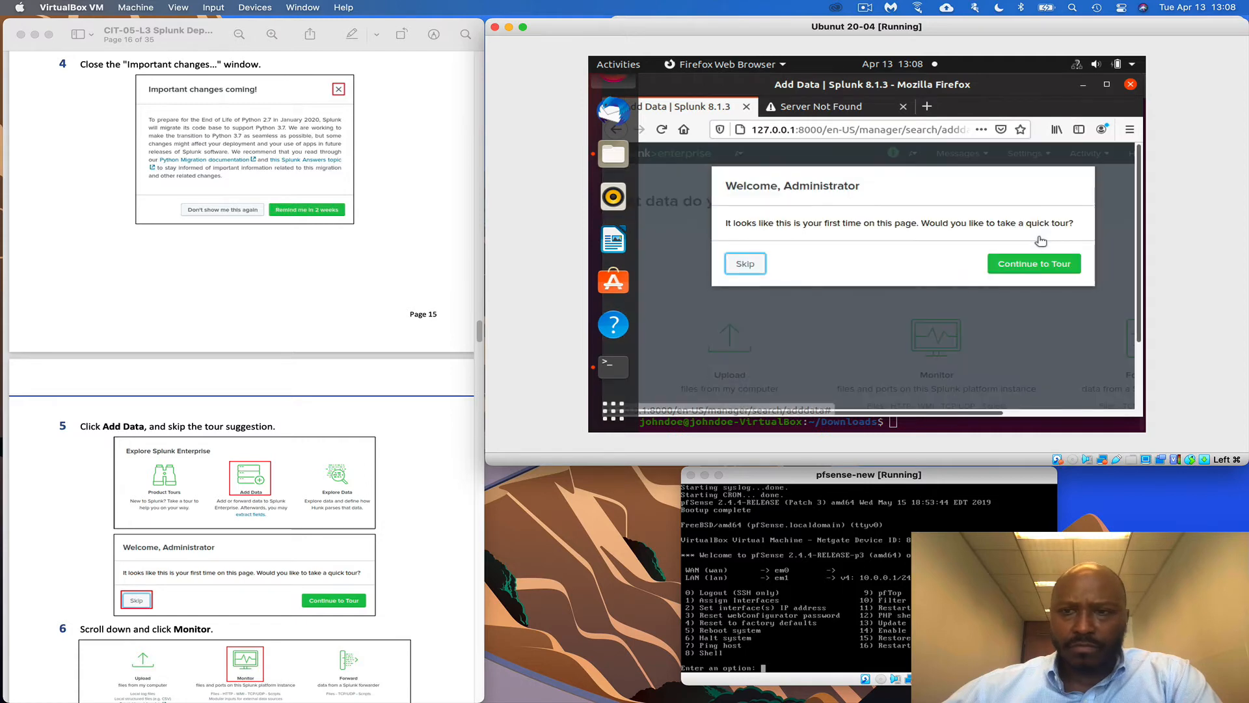
pyautogui.scroll(-3, 265, 516)
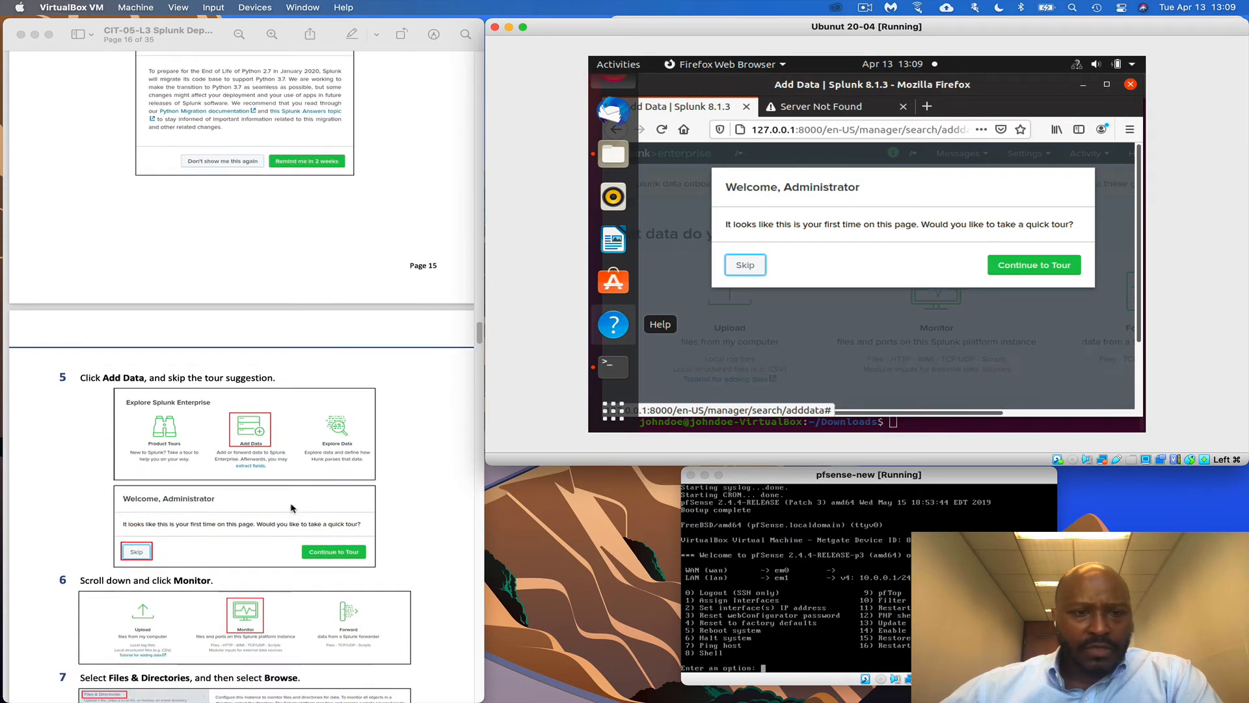
pyautogui.scroll(-2, 265, 516)
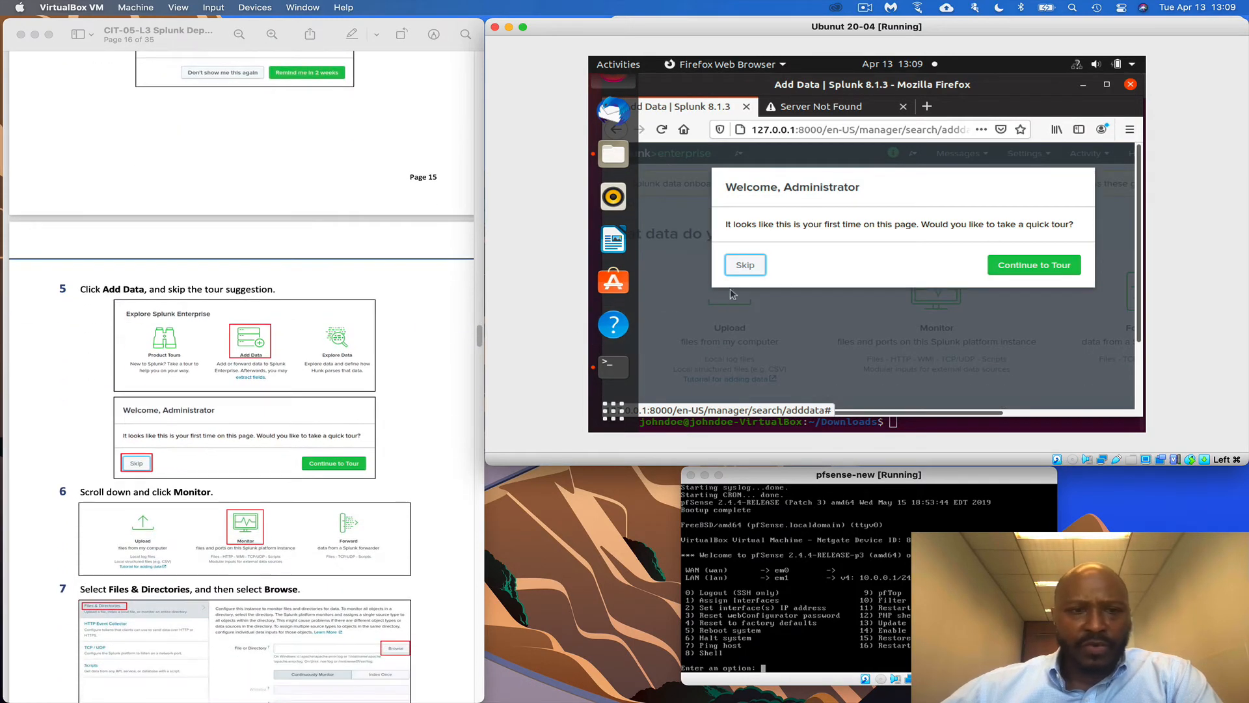
# Skip the Splunk quick tour and choose Monitor as the way to add data
pyautogui.click(746, 267)
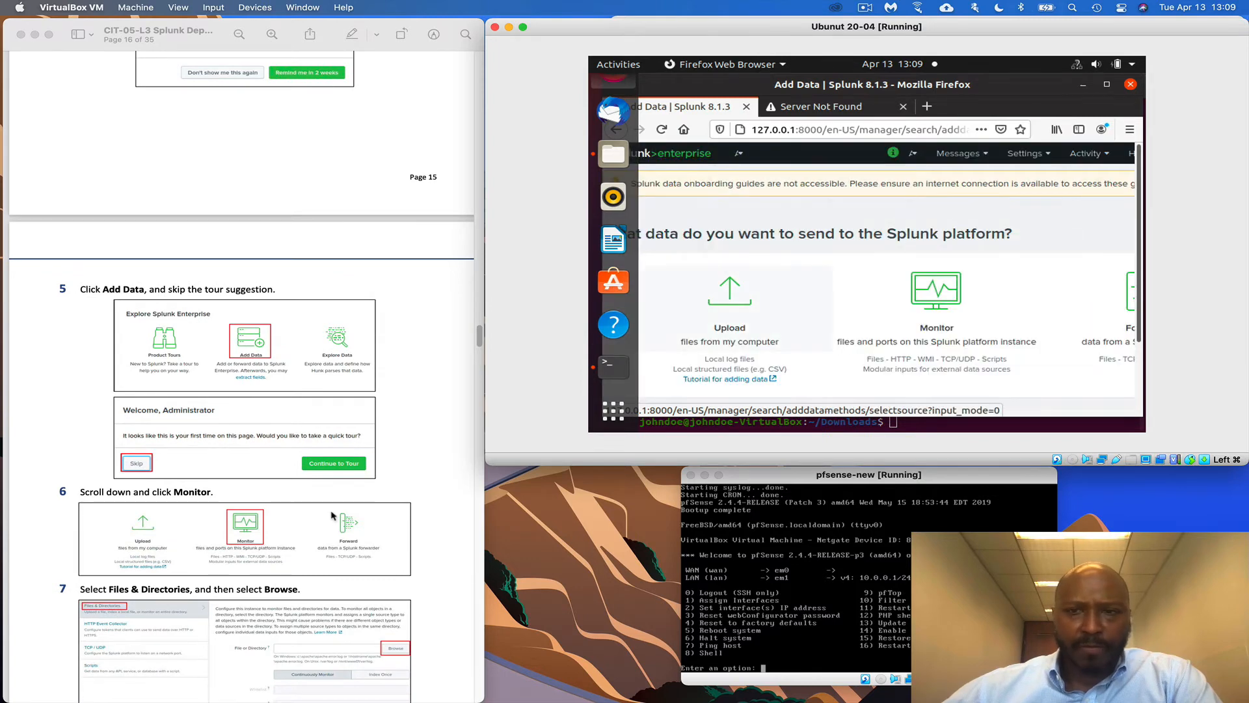
pyautogui.scroll(-2, 331, 516)
pyautogui.scroll(-1, 331, 516)
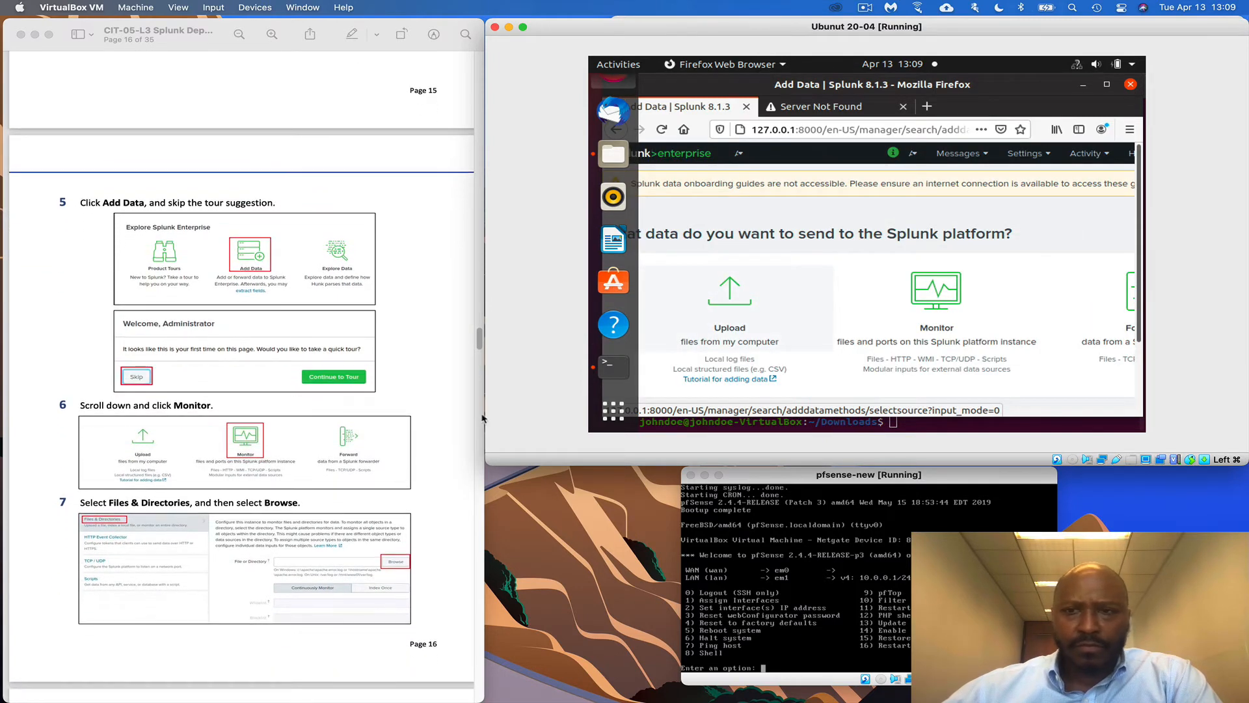
pyautogui.scroll(-1, 306, 423)
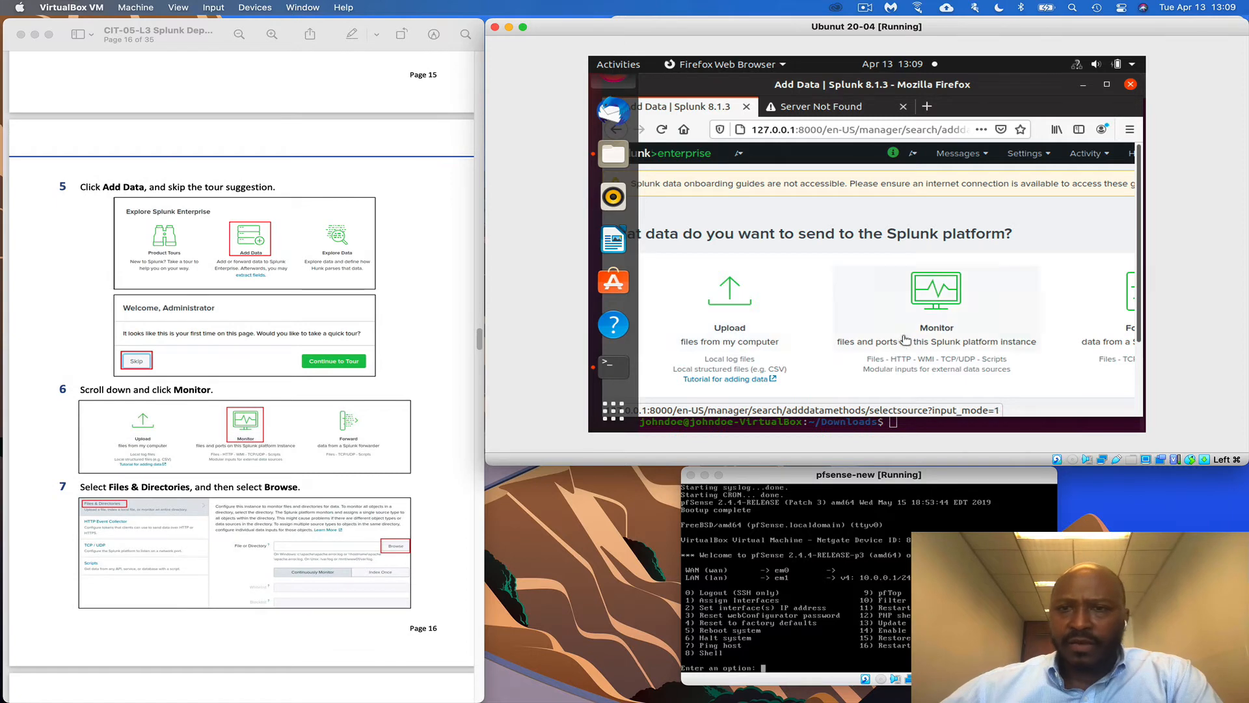
pyautogui.click(945, 299)
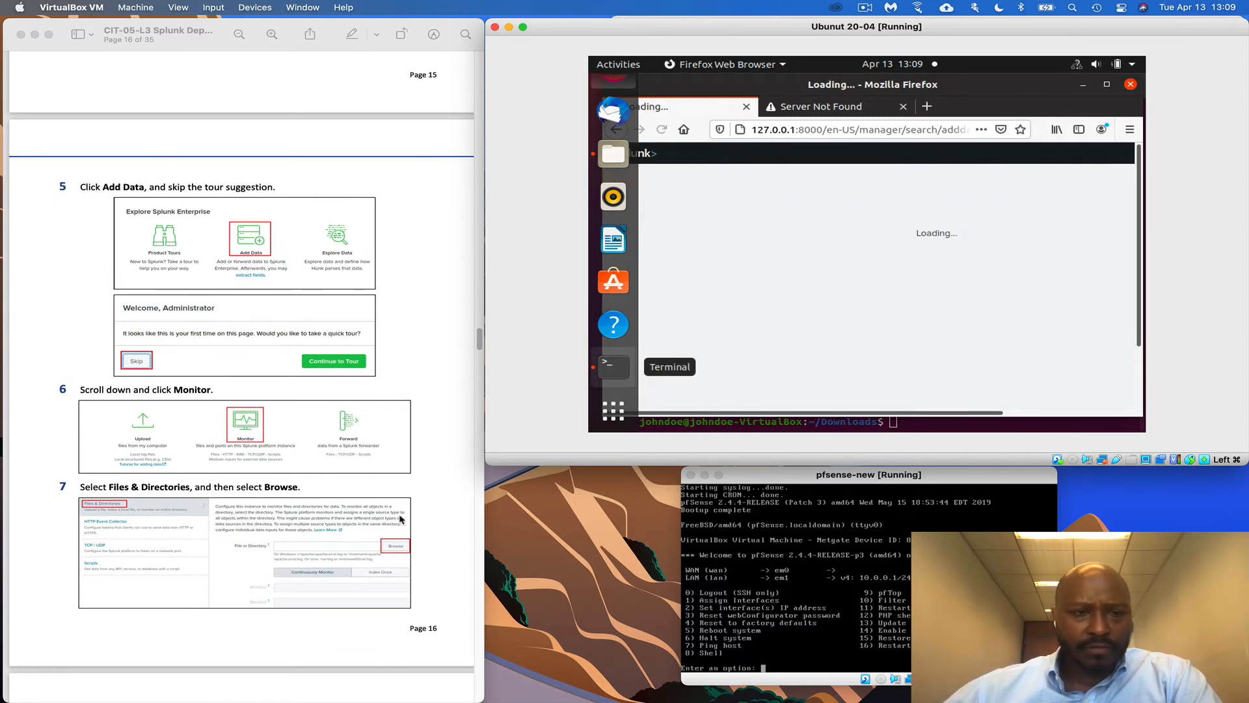
# Select Files & Directories as the source and open the file browser beside File or Directory
pyautogui.scroll(-1, 401, 519)
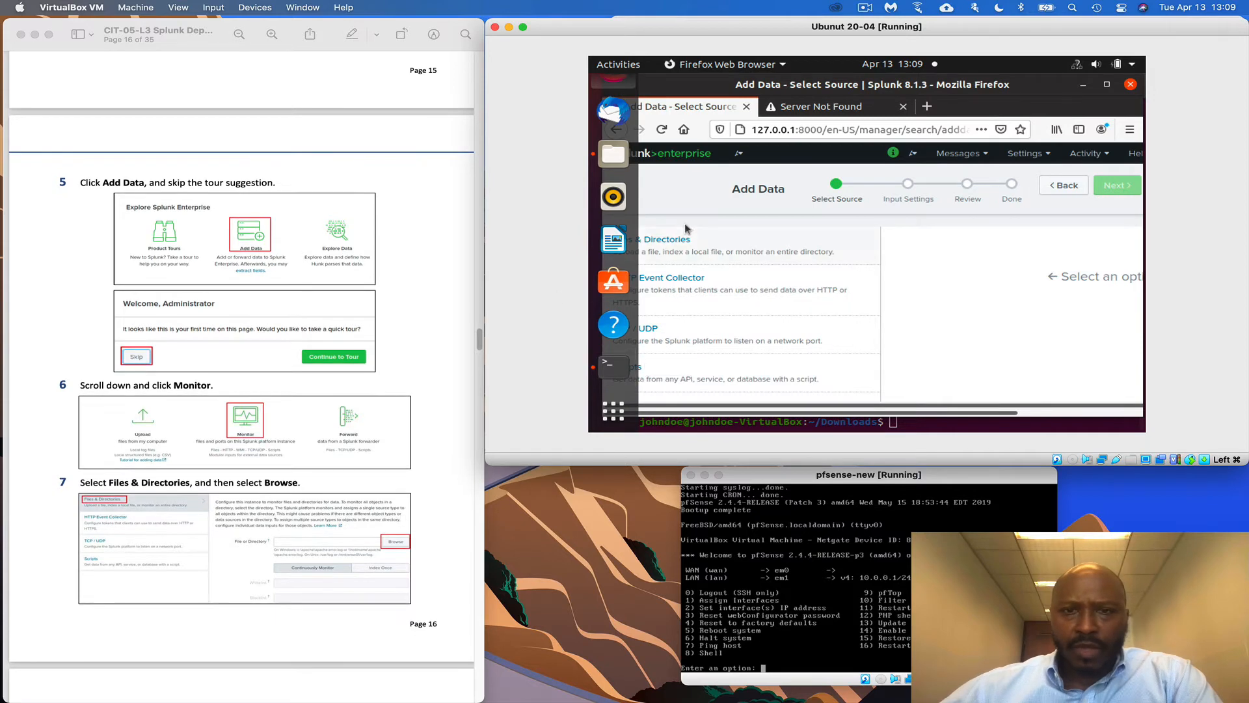
pyautogui.click(661, 244)
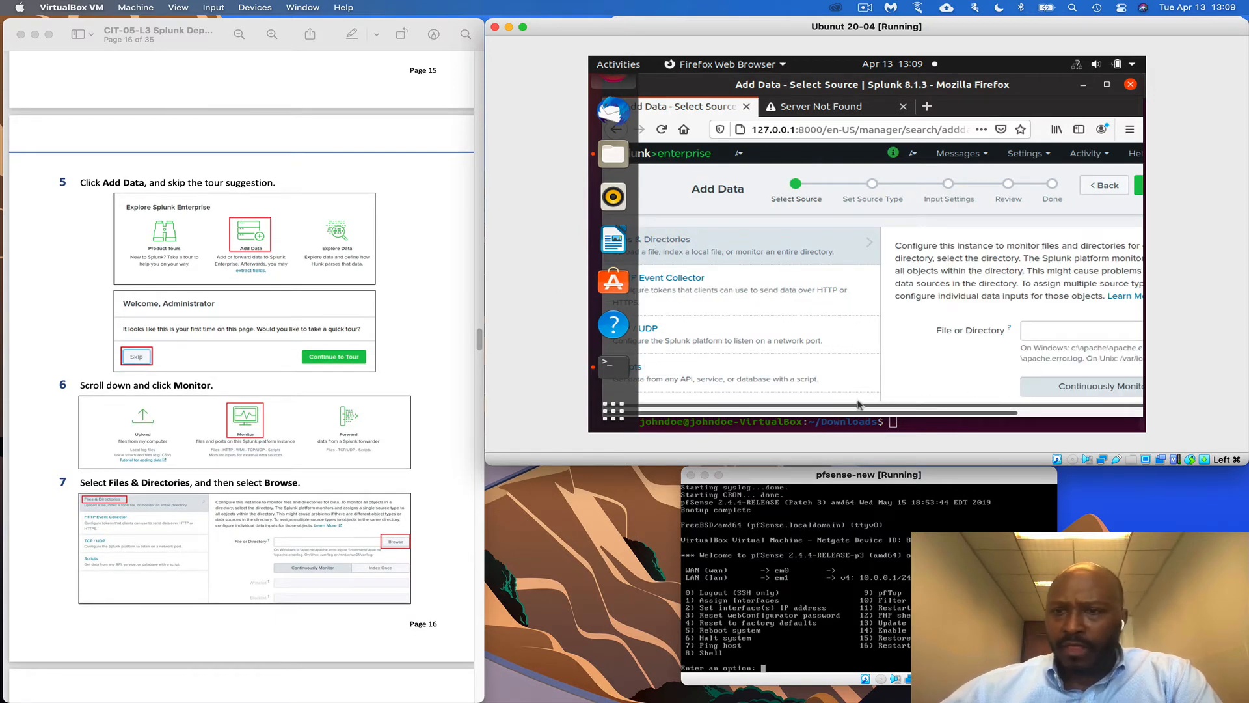
pyautogui.hscroll(3, 1064, 418)
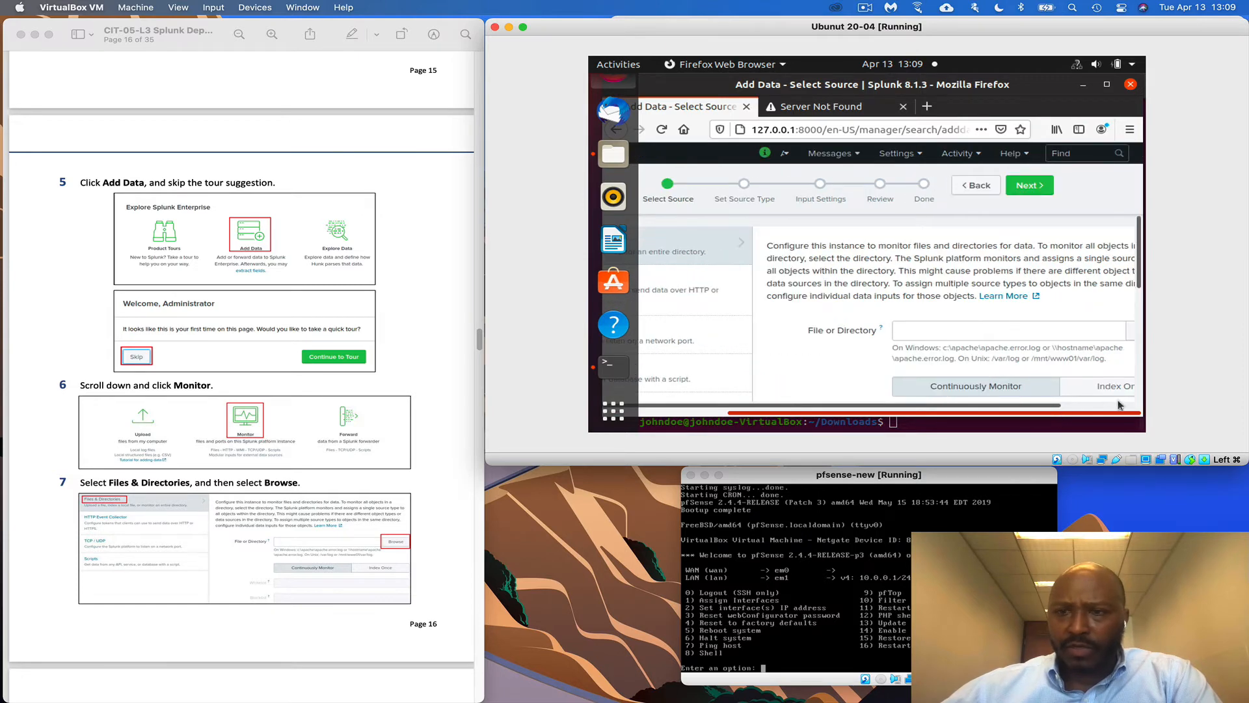
pyautogui.click(1133, 335)
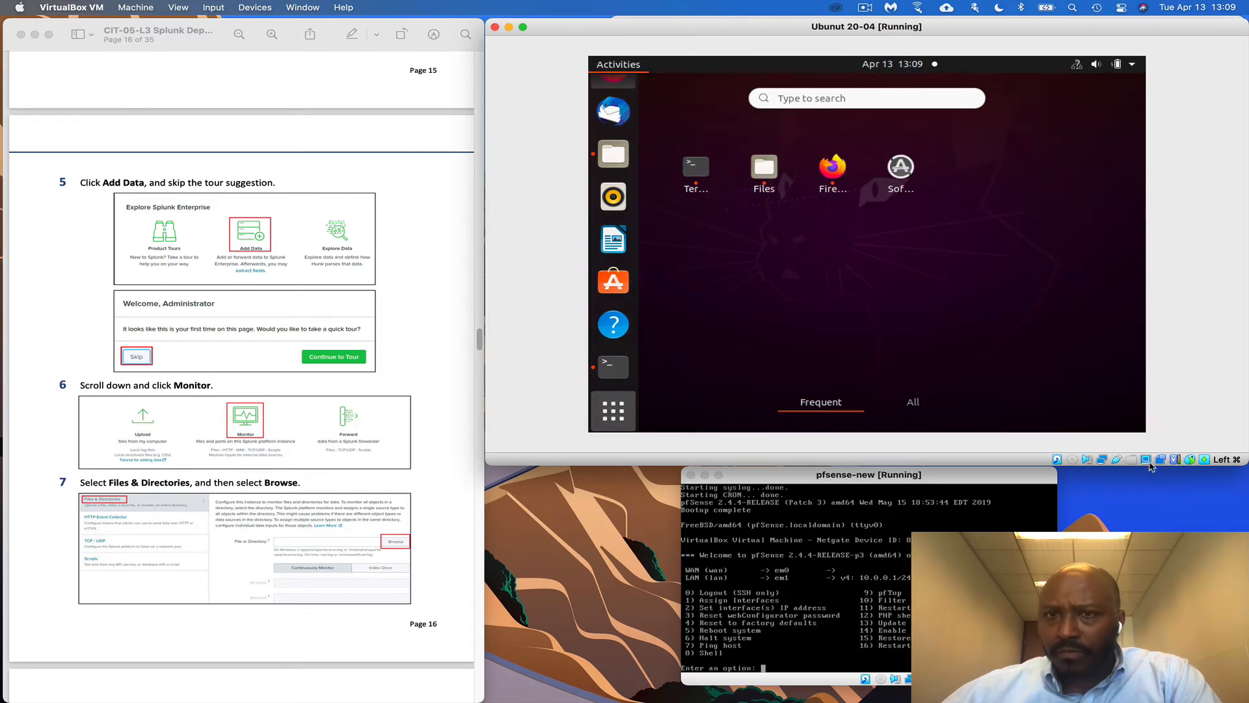
# Switch Virtual Screen 1 to a smaller resolution and enlarge the VM window over Select Source
pyautogui.click(848, 185)
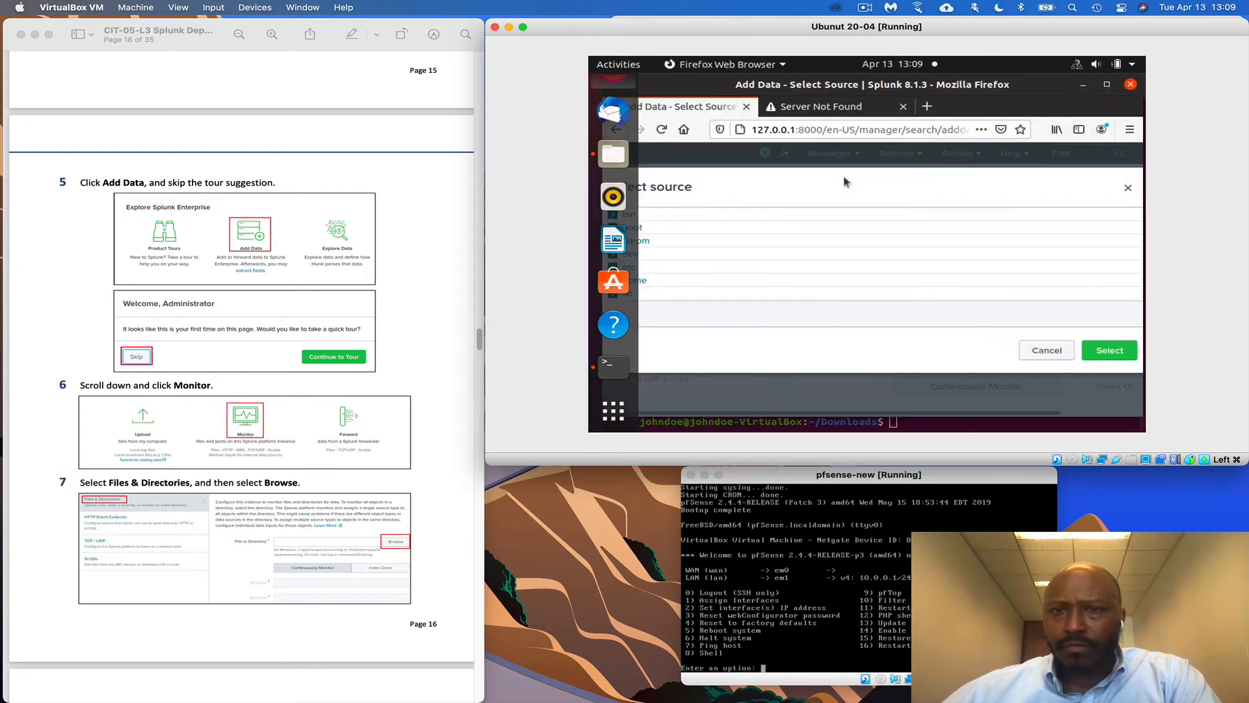
pyautogui.click(1151, 463)
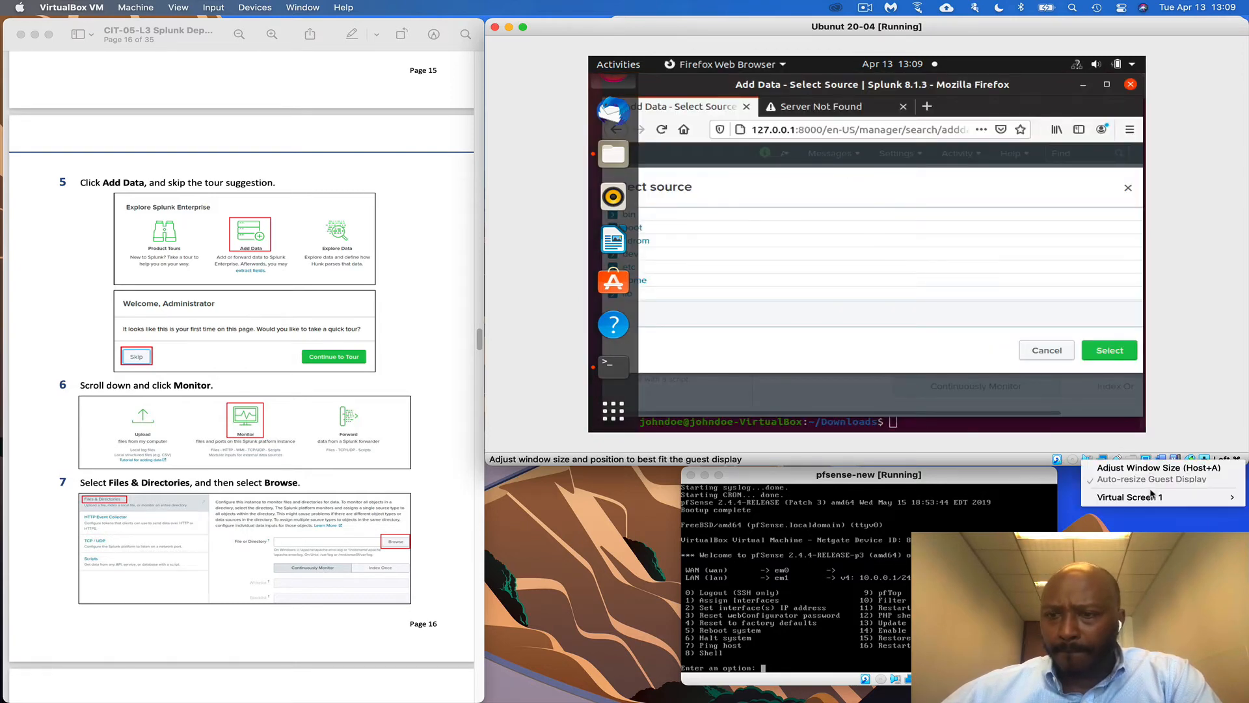
pyautogui.moveTo(1154, 503)
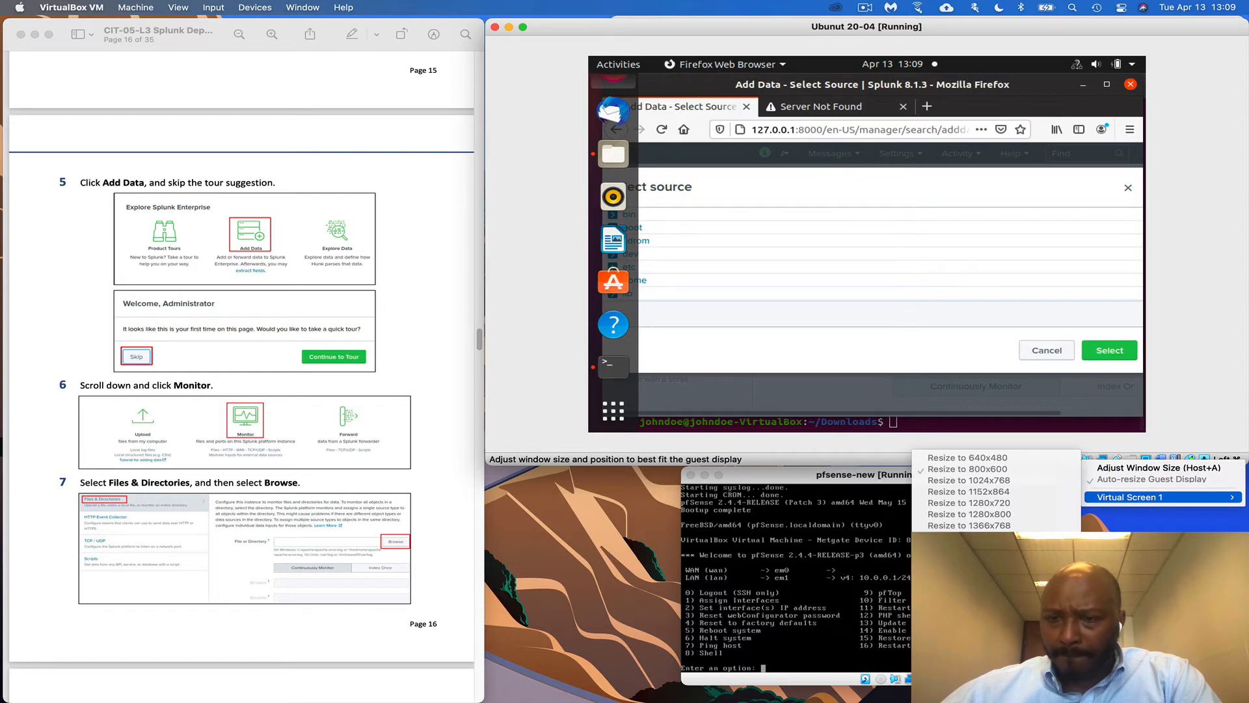
pyautogui.click(968, 458)
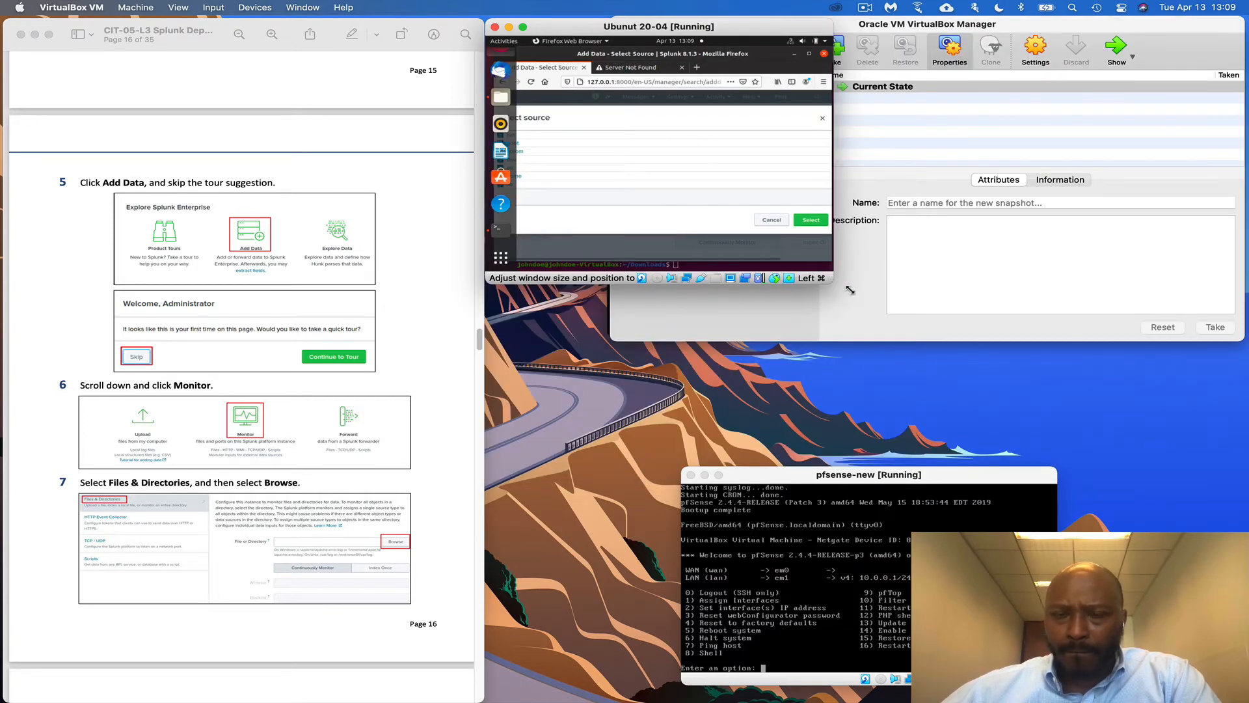
pyautogui.moveTo(850, 290); pyautogui.dragTo(1248, 425)
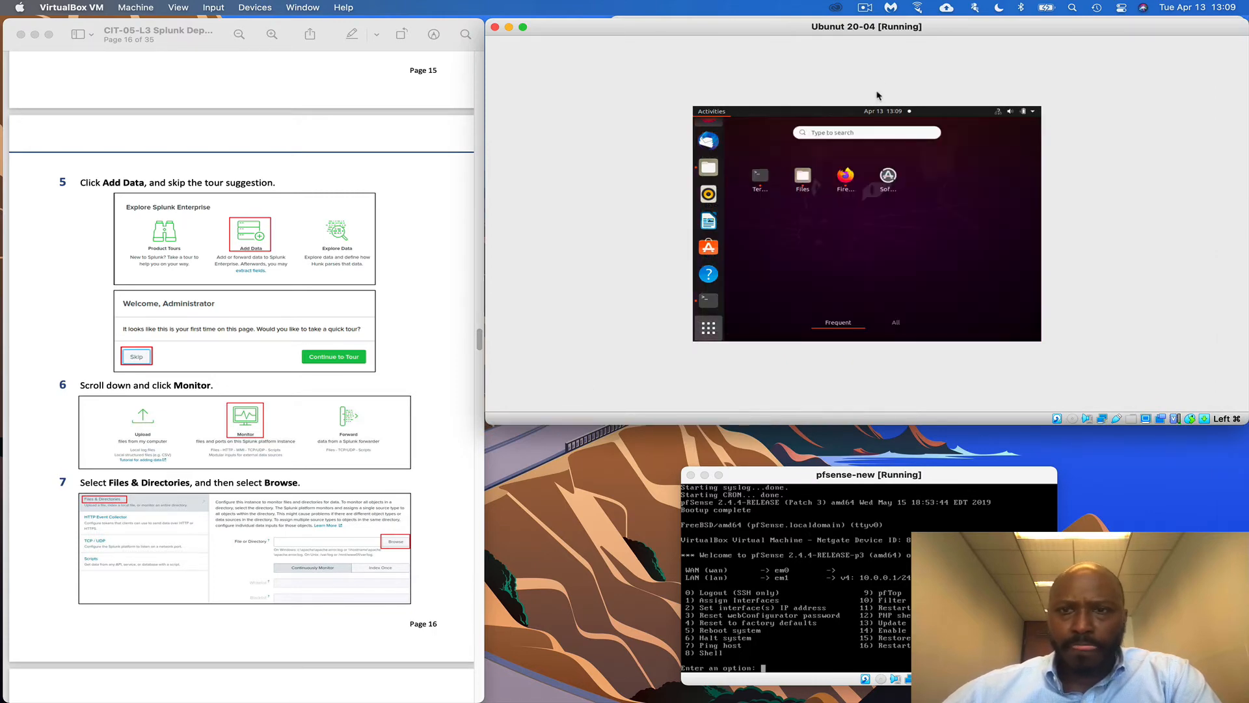
pyautogui.click(865, 7)
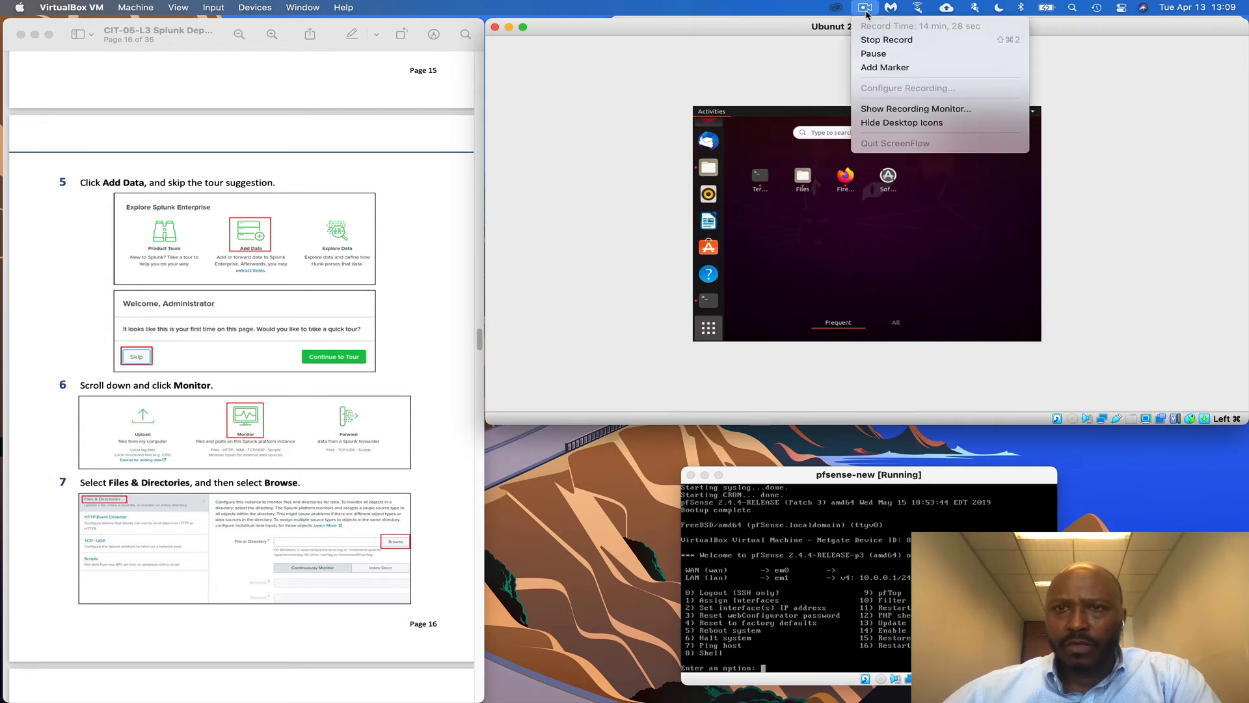
pyautogui.click(888, 54)
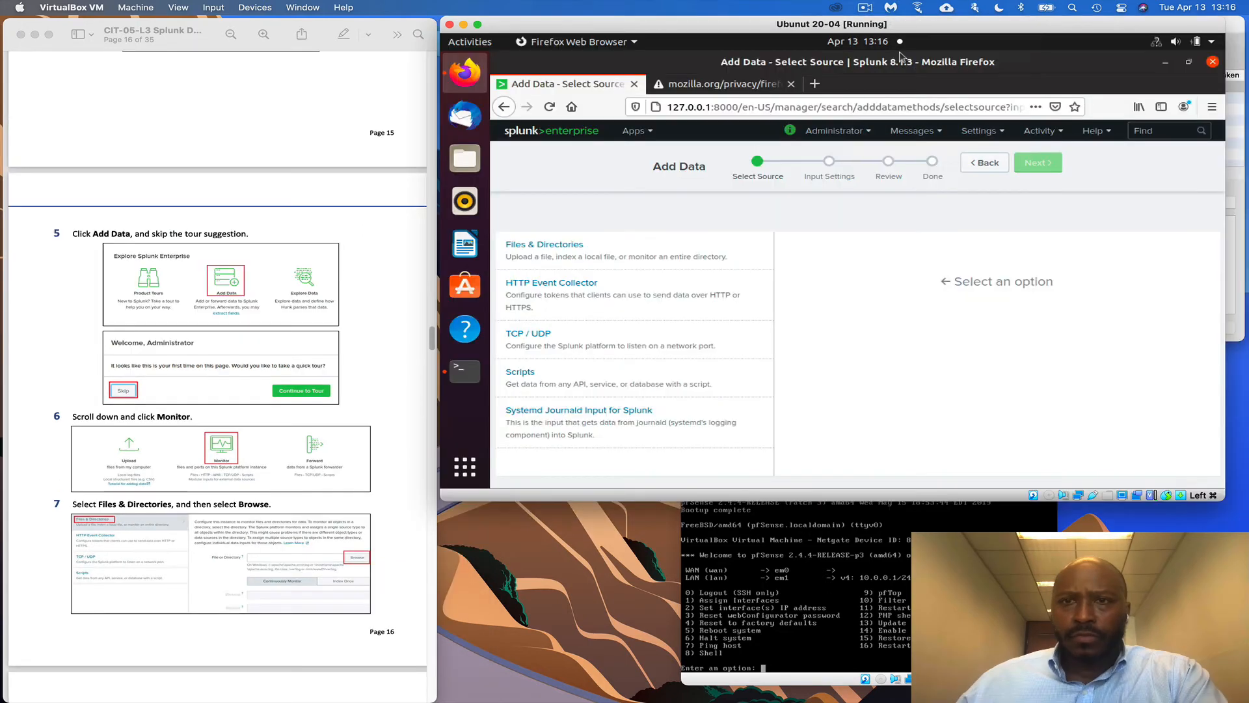
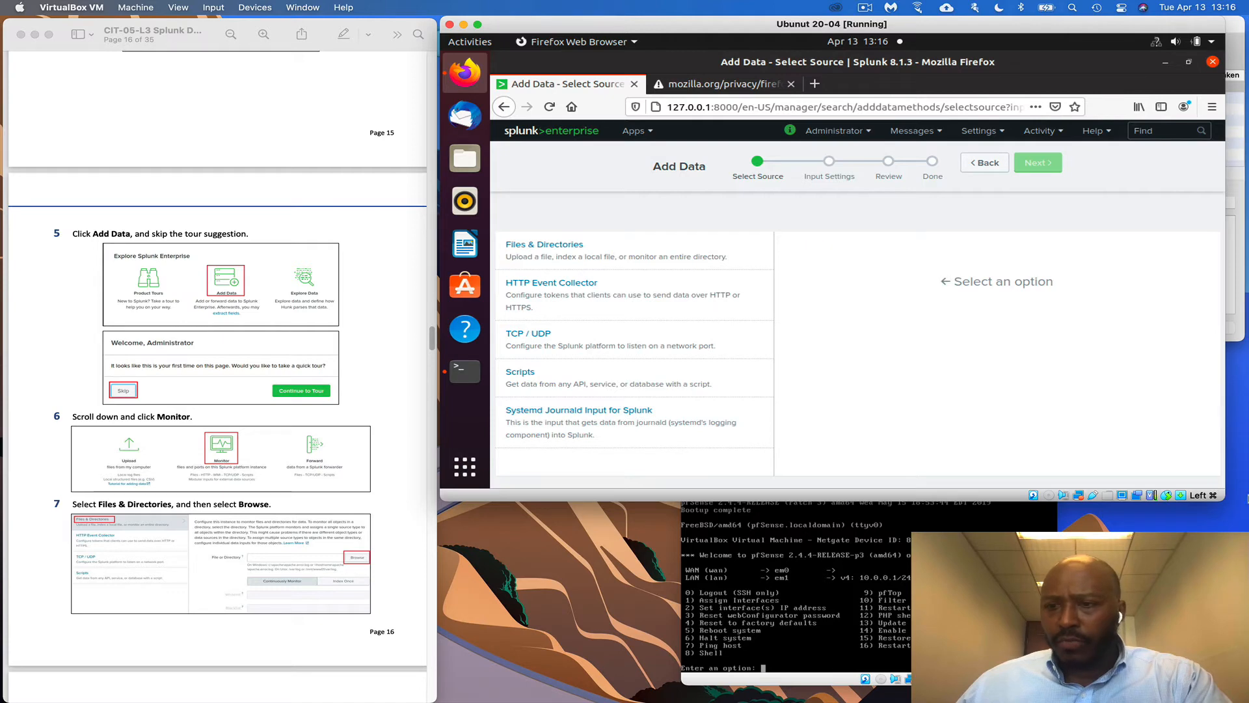
# Widen the VM window, pick Files & Directories and open the directory browser
pyautogui.moveTo(1223, 499); pyautogui.dragTo(1248, 498)
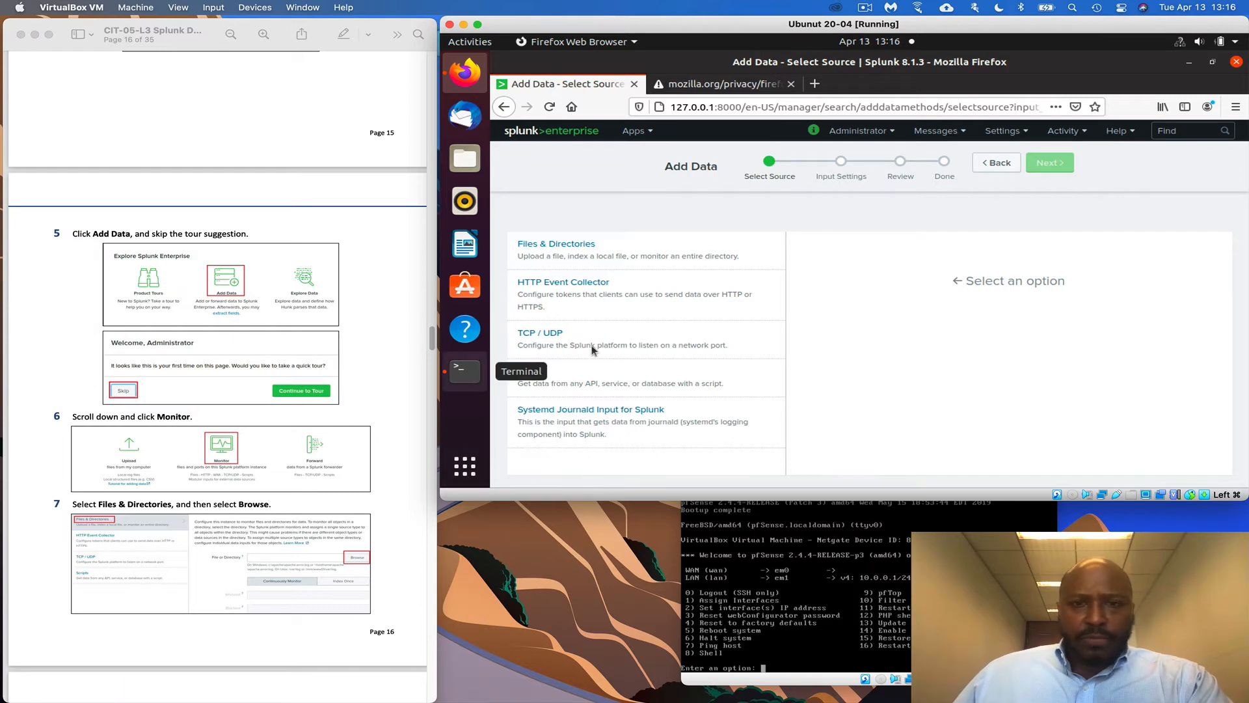
pyautogui.scroll(-1, 269, 456)
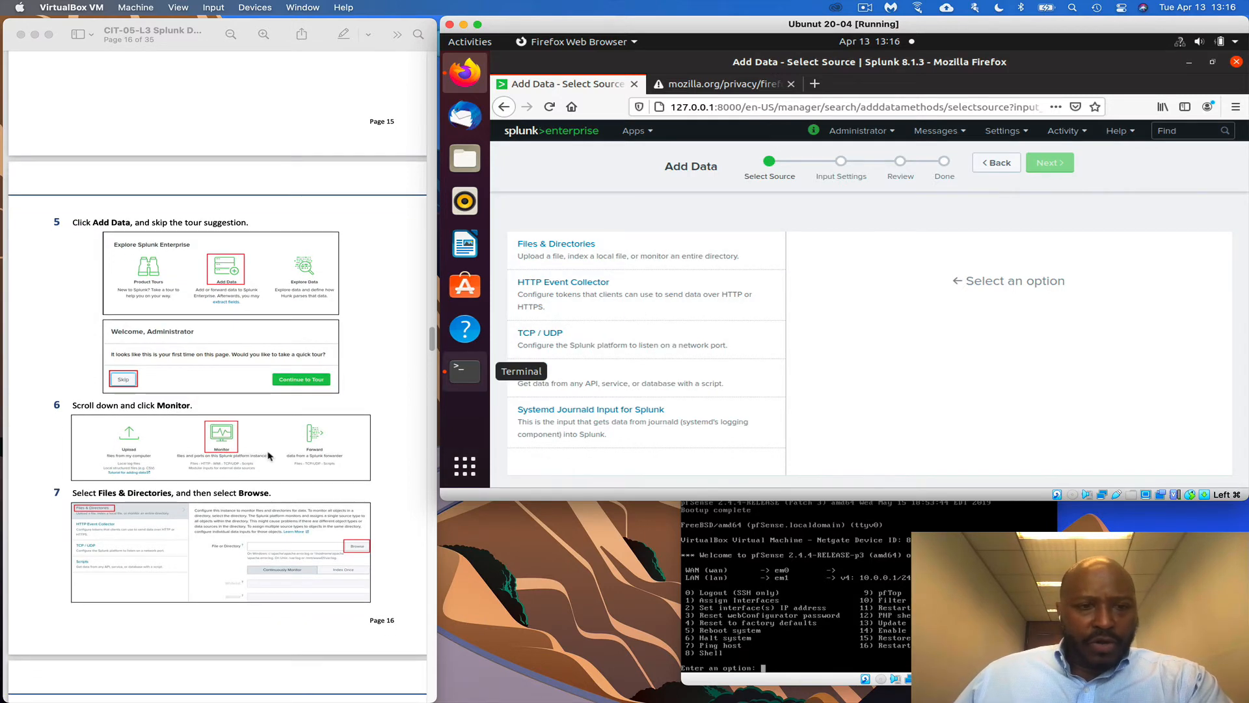
pyautogui.scroll(-10, 268, 455)
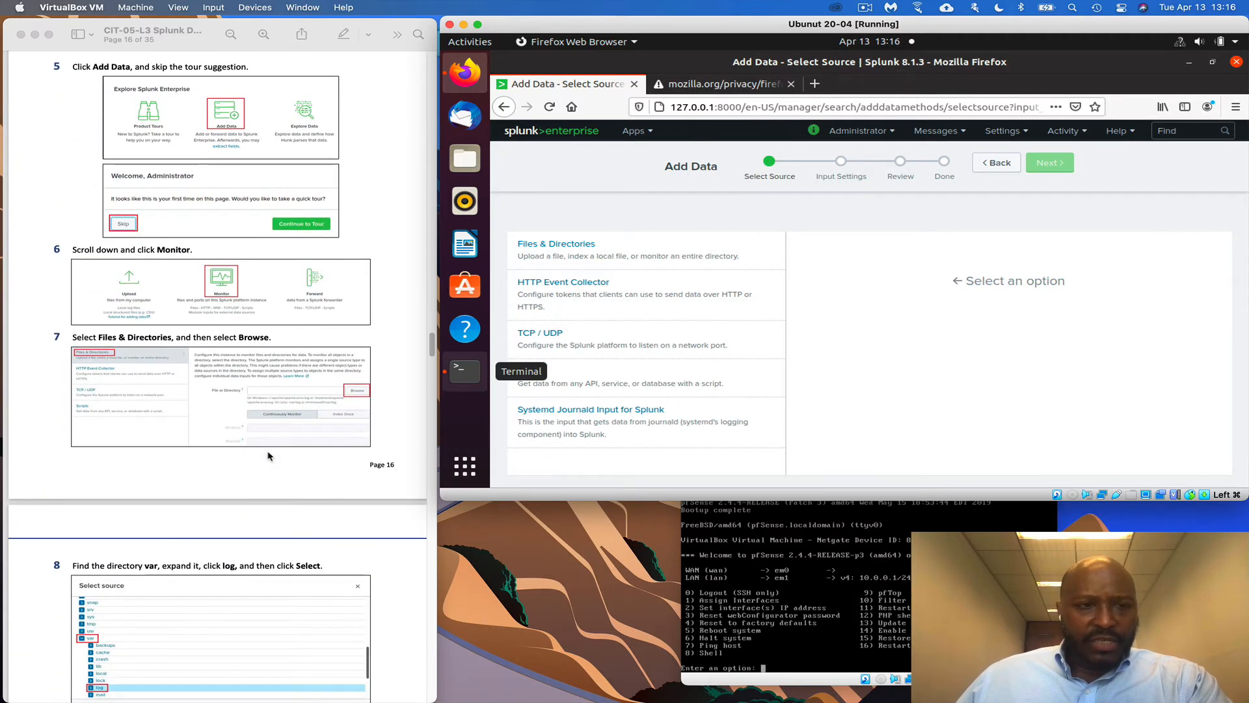
pyautogui.scroll(-1, 269, 455)
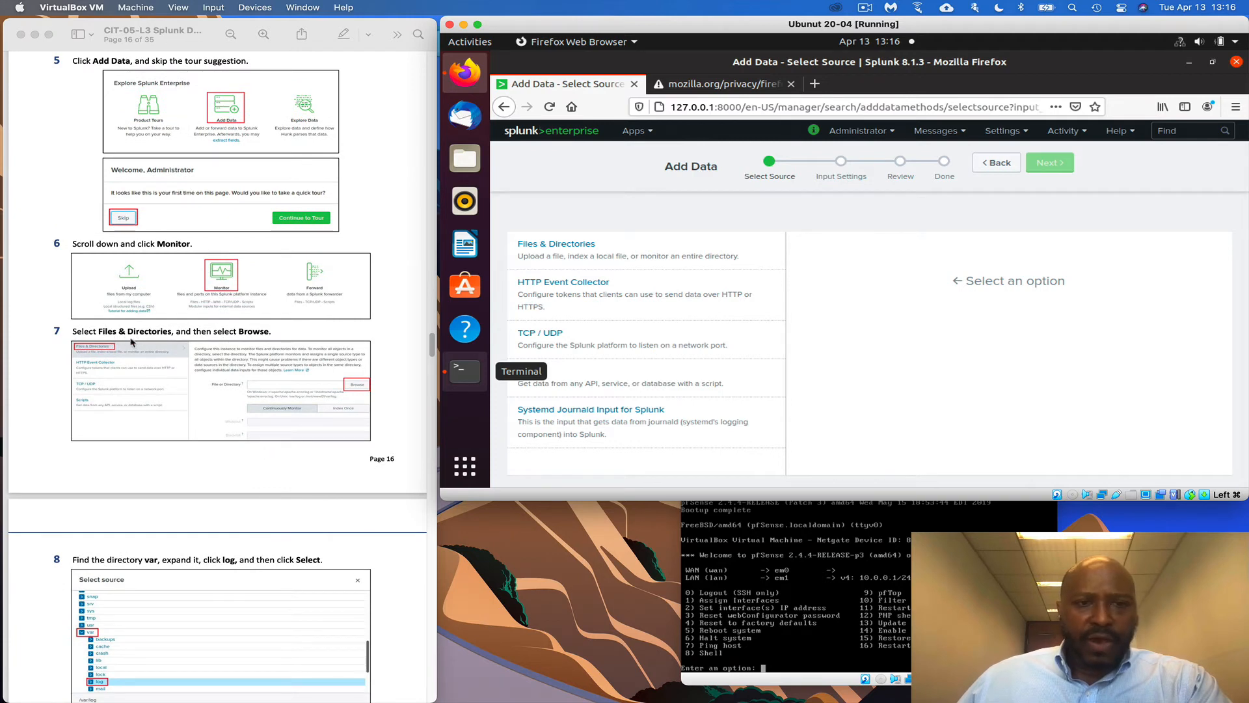
pyautogui.click(572, 250)
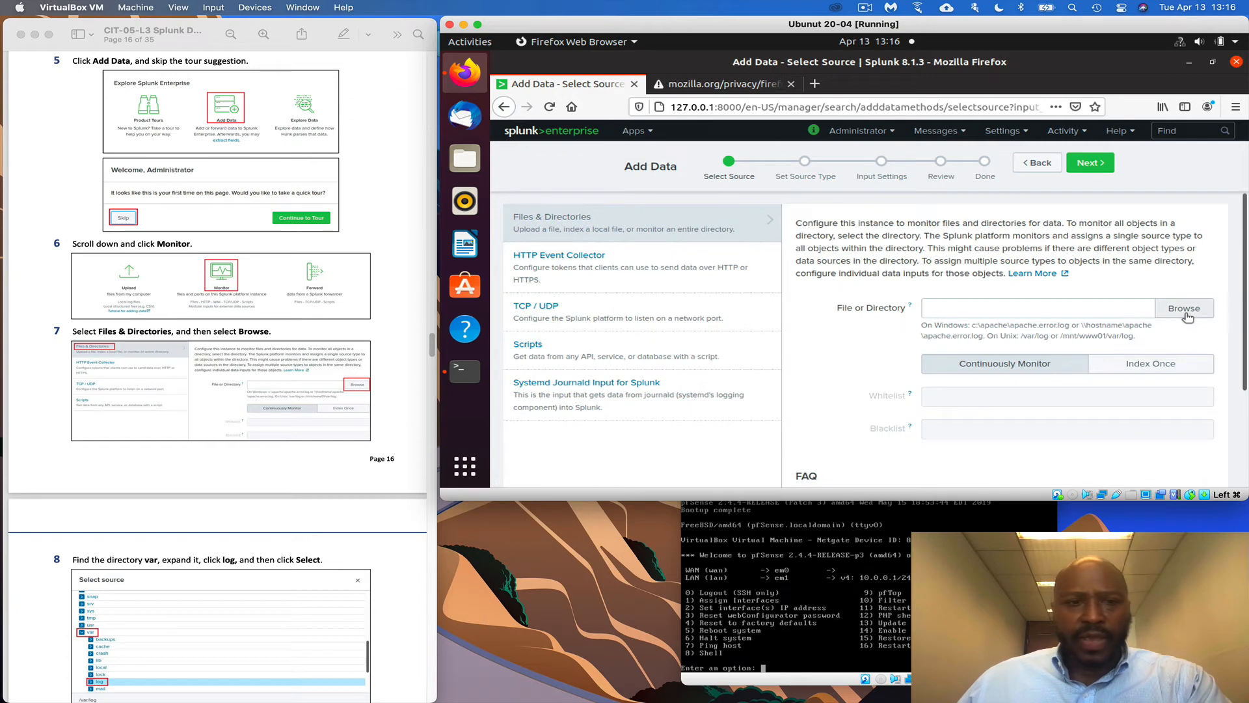
pyautogui.click(1185, 316)
# Expand var, choose its log folder and select /var/log as the monitored directory
pyautogui.scroll(-10, 300, 527)
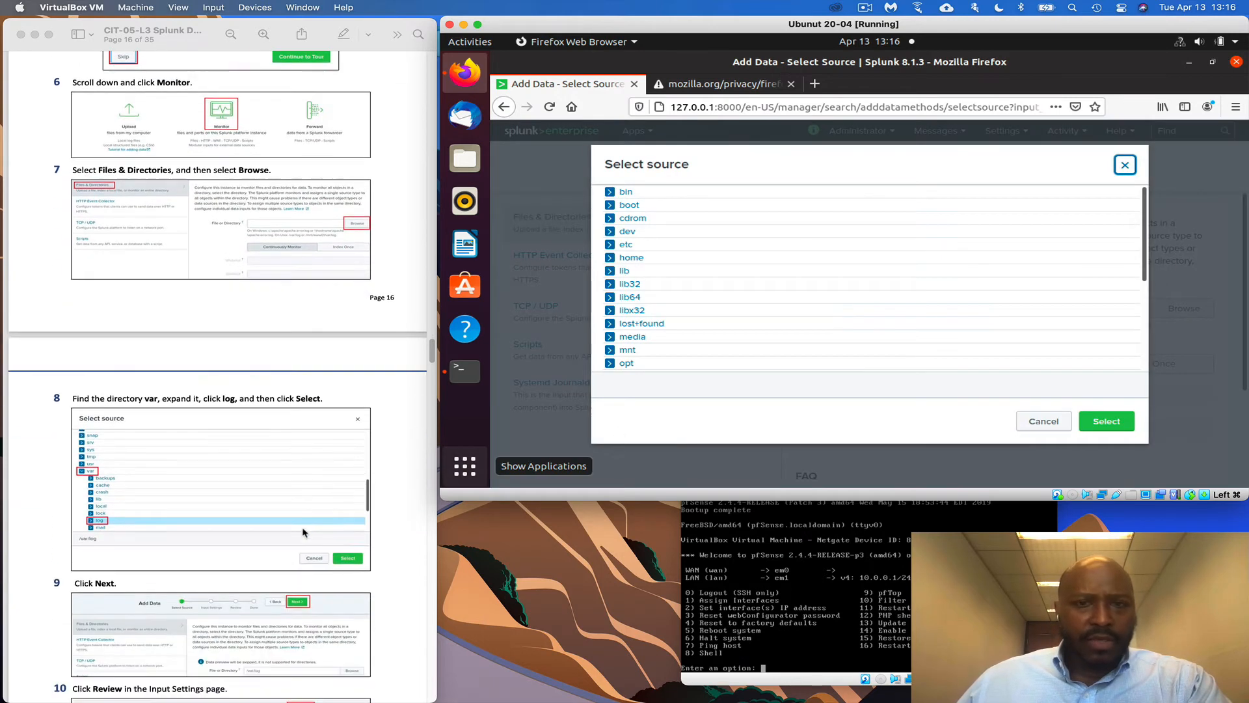
pyautogui.scroll(-3, 299, 455)
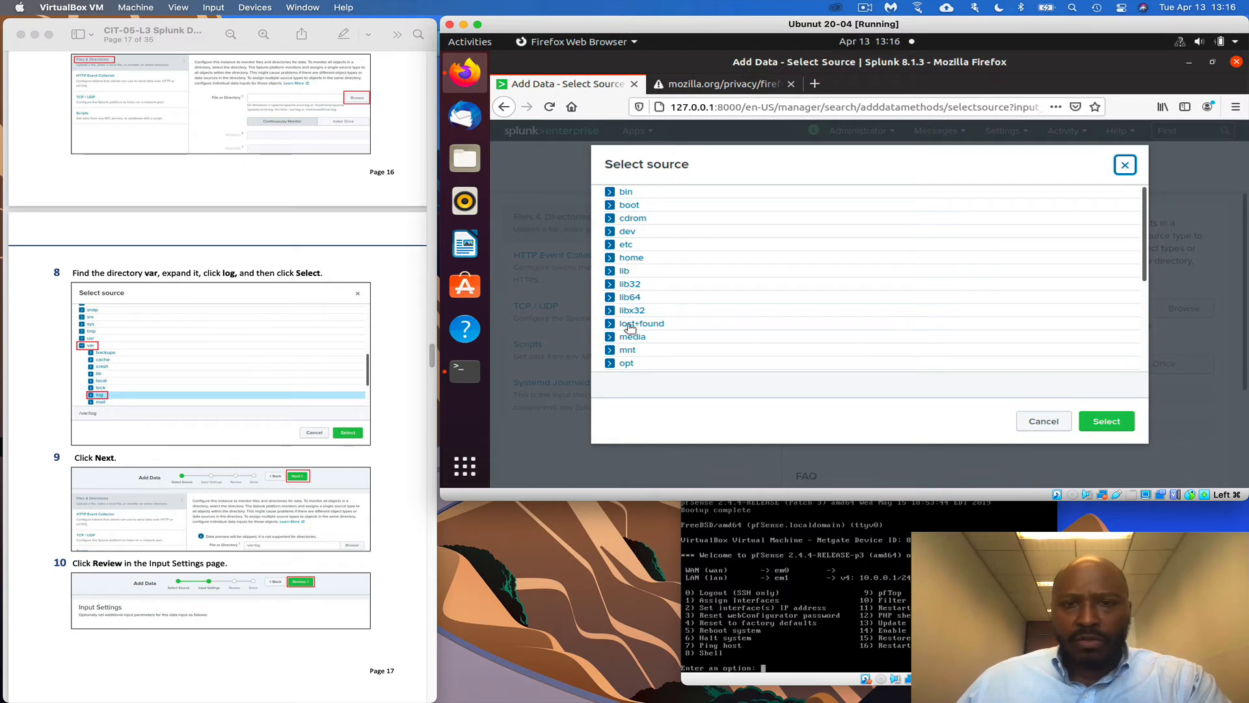
pyautogui.scroll(-4, 629, 329)
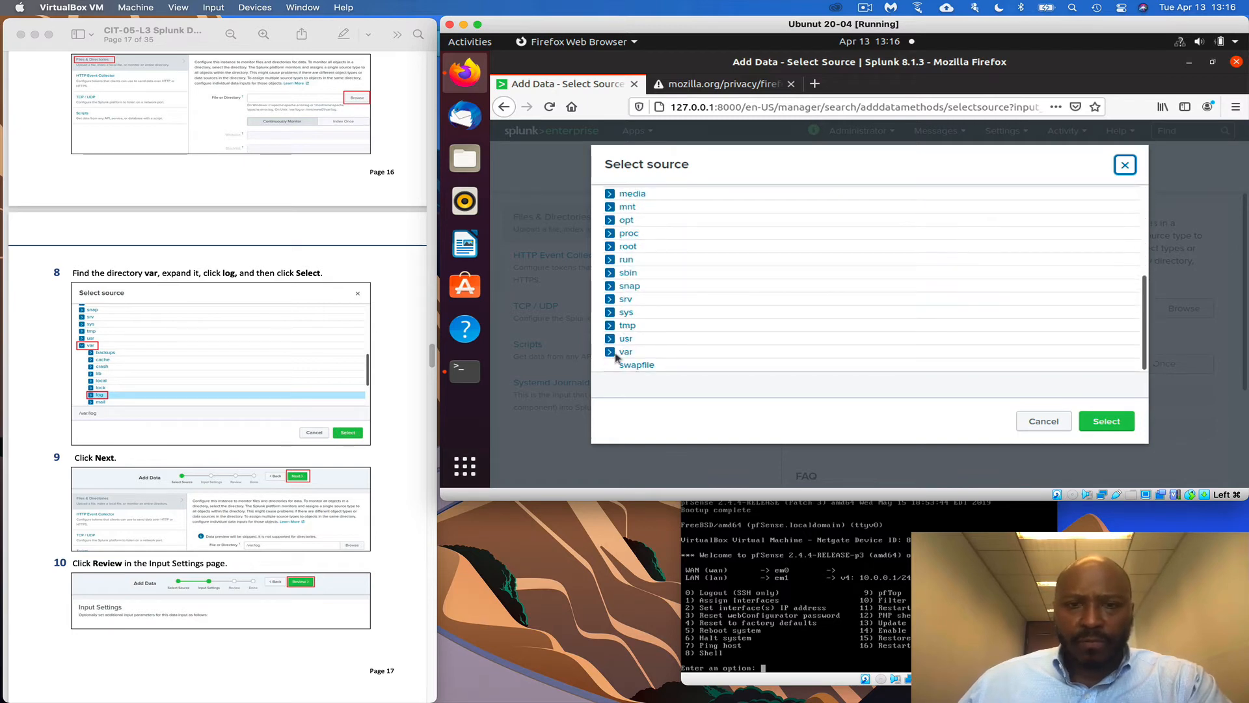
pyautogui.click(610, 352)
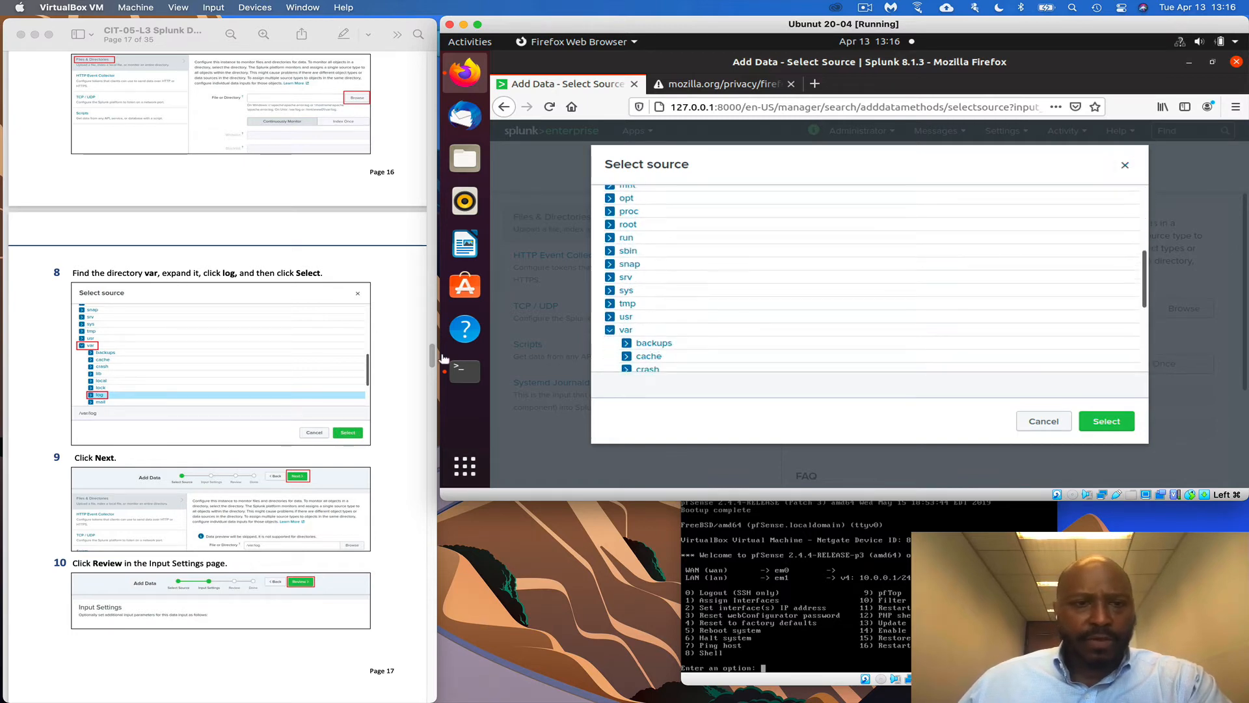
pyautogui.scroll(-3, 625, 326)
pyautogui.scroll(-1, 260, 376)
pyautogui.scroll(-2, 261, 376)
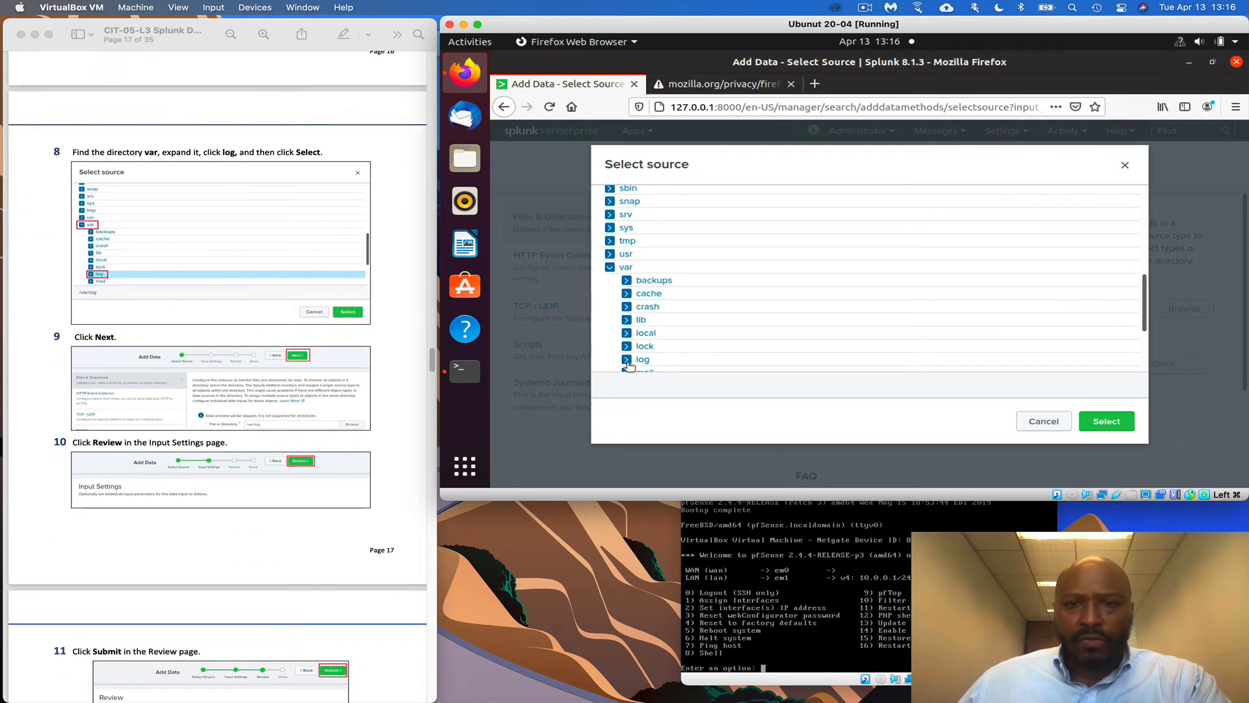
pyautogui.click(643, 360)
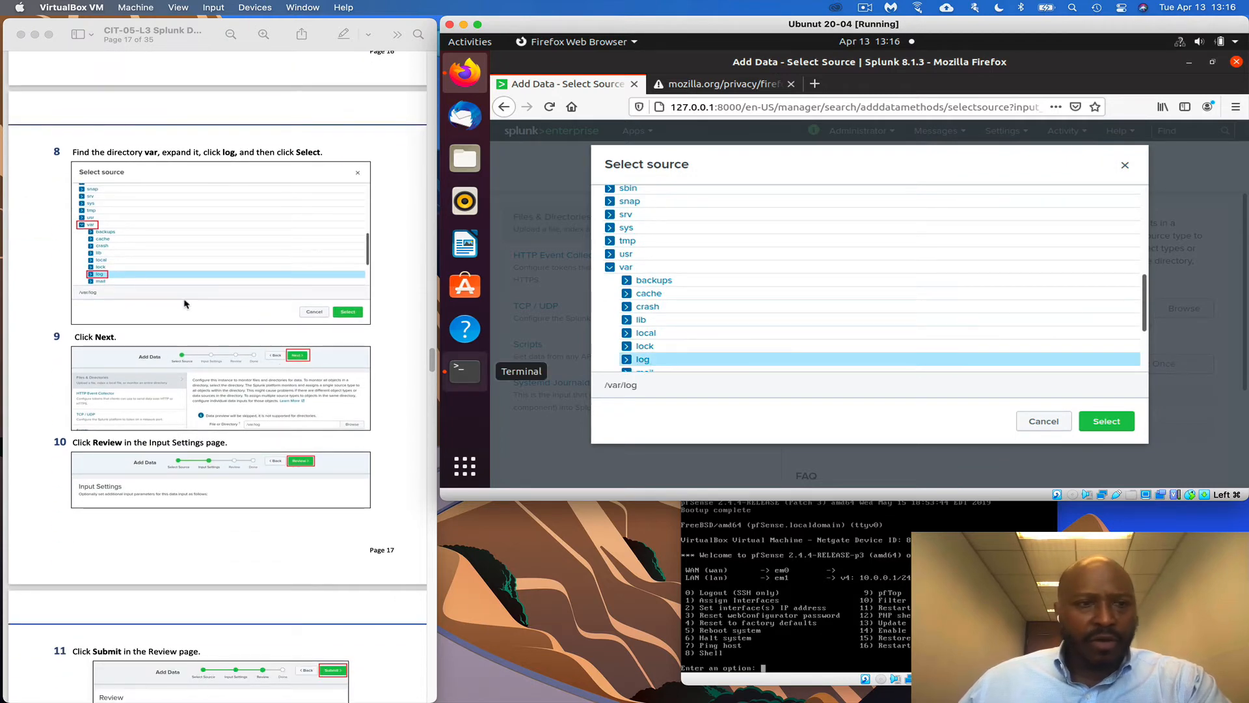
pyautogui.click(1104, 423)
pyautogui.scroll(-3, 408, 430)
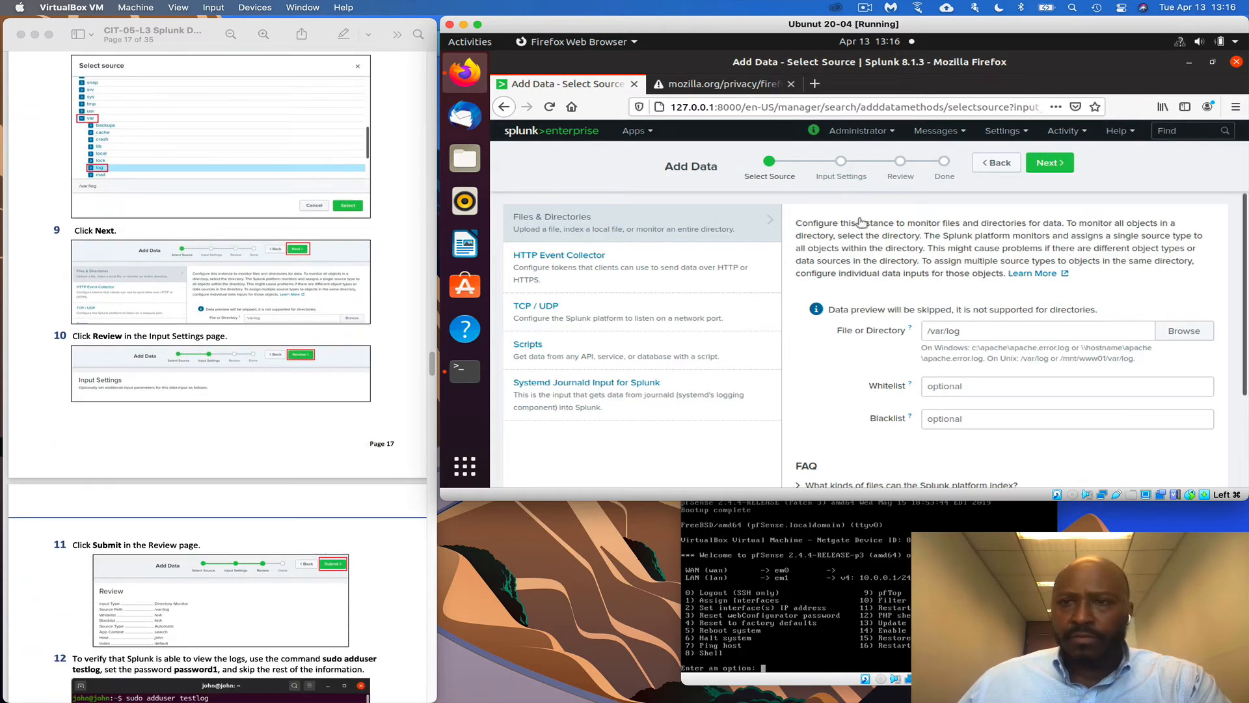
# Advance through Input Settings and Review, then submit the /var/log file input
pyautogui.click(1049, 162)
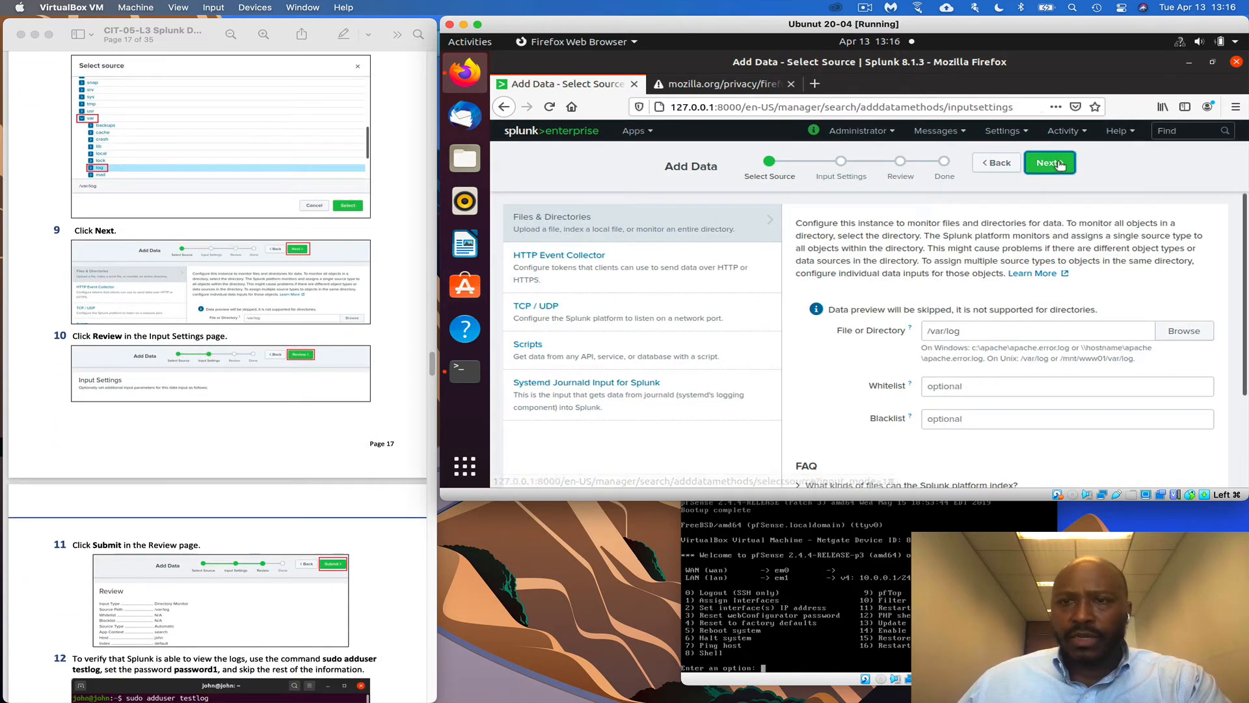
pyautogui.scroll(-2, 238, 460)
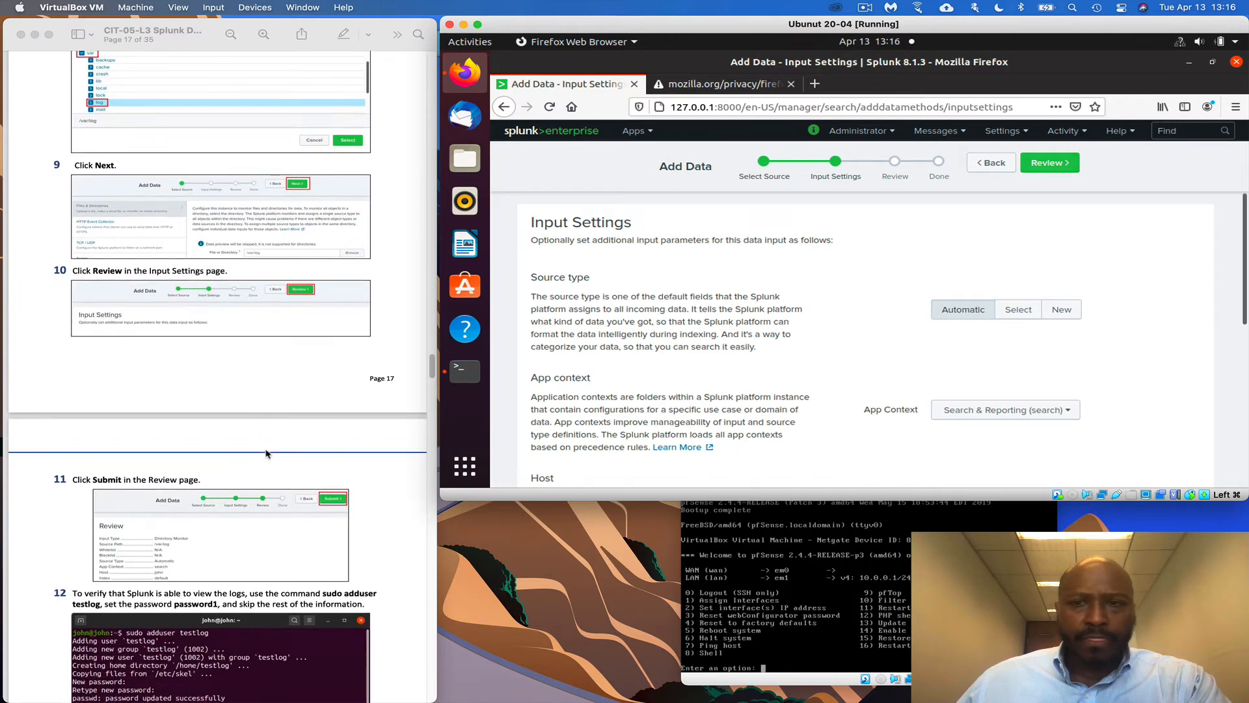
pyautogui.scroll(-1, 996, 229)
pyautogui.scroll(-1, 994, 225)
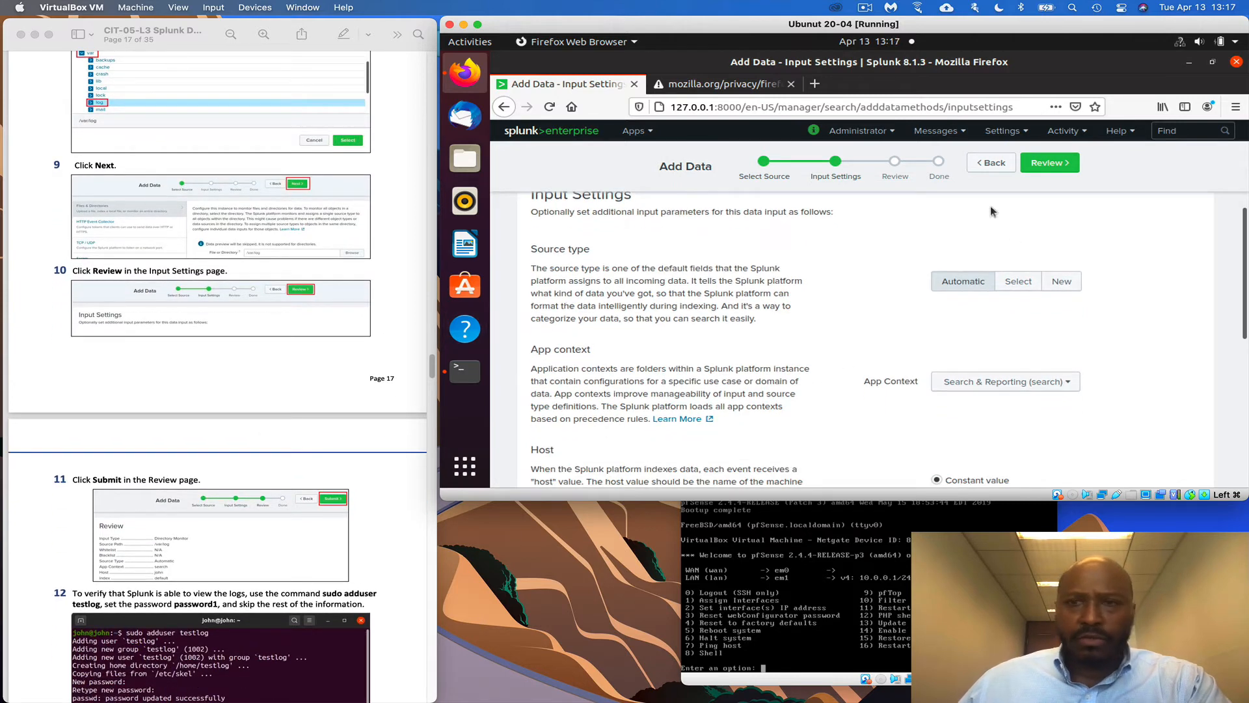
pyautogui.click(1060, 162)
pyautogui.scroll(-8, 368, 426)
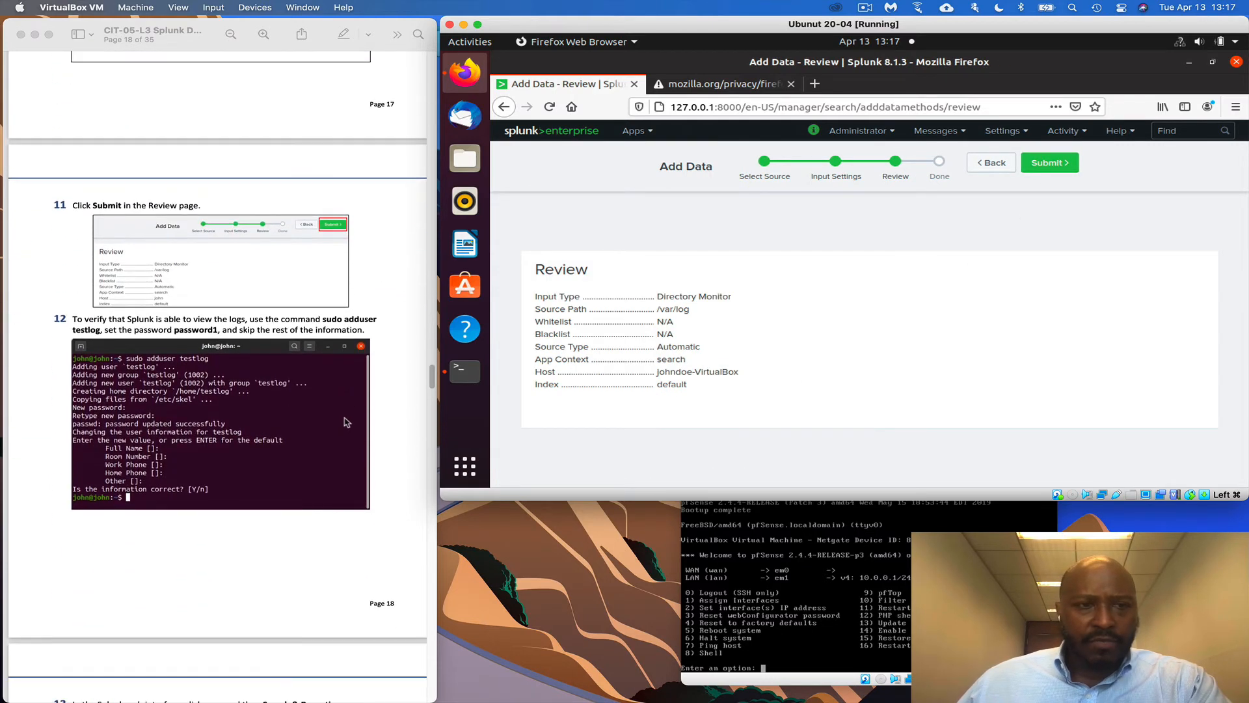
pyautogui.scroll(-1, 350, 419)
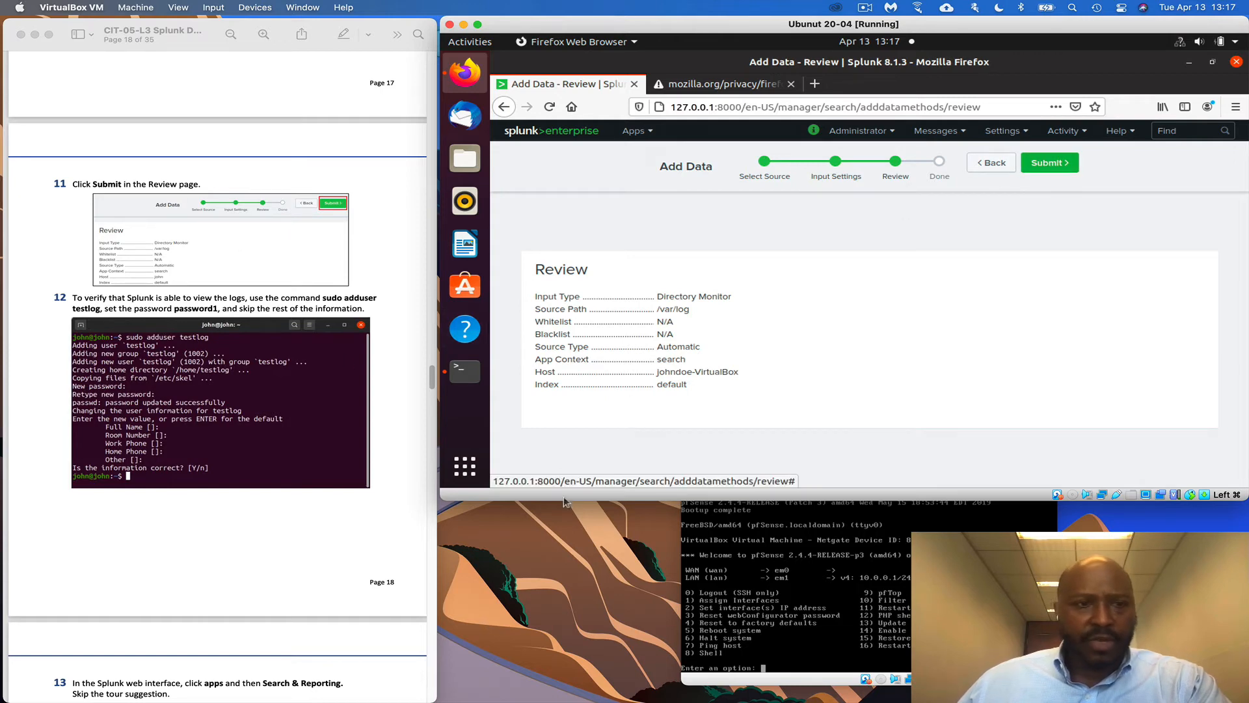
pyautogui.press('Return')
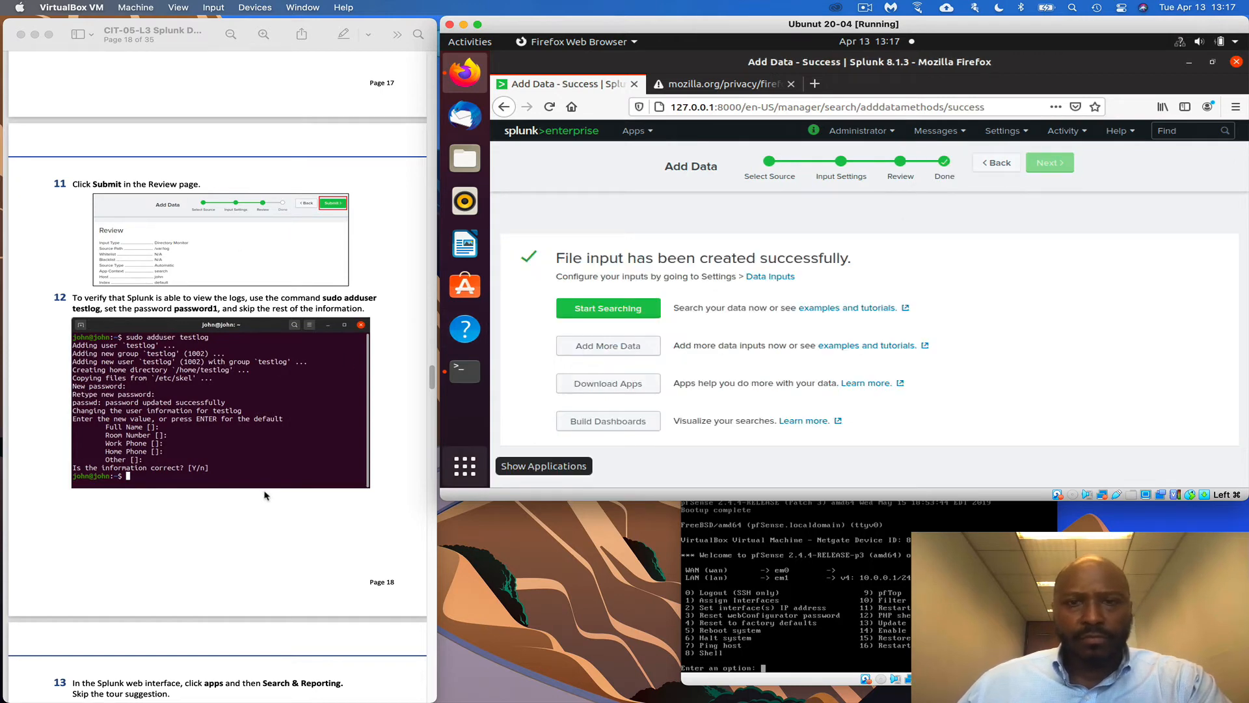
pyautogui.scroll(-1, 265, 496)
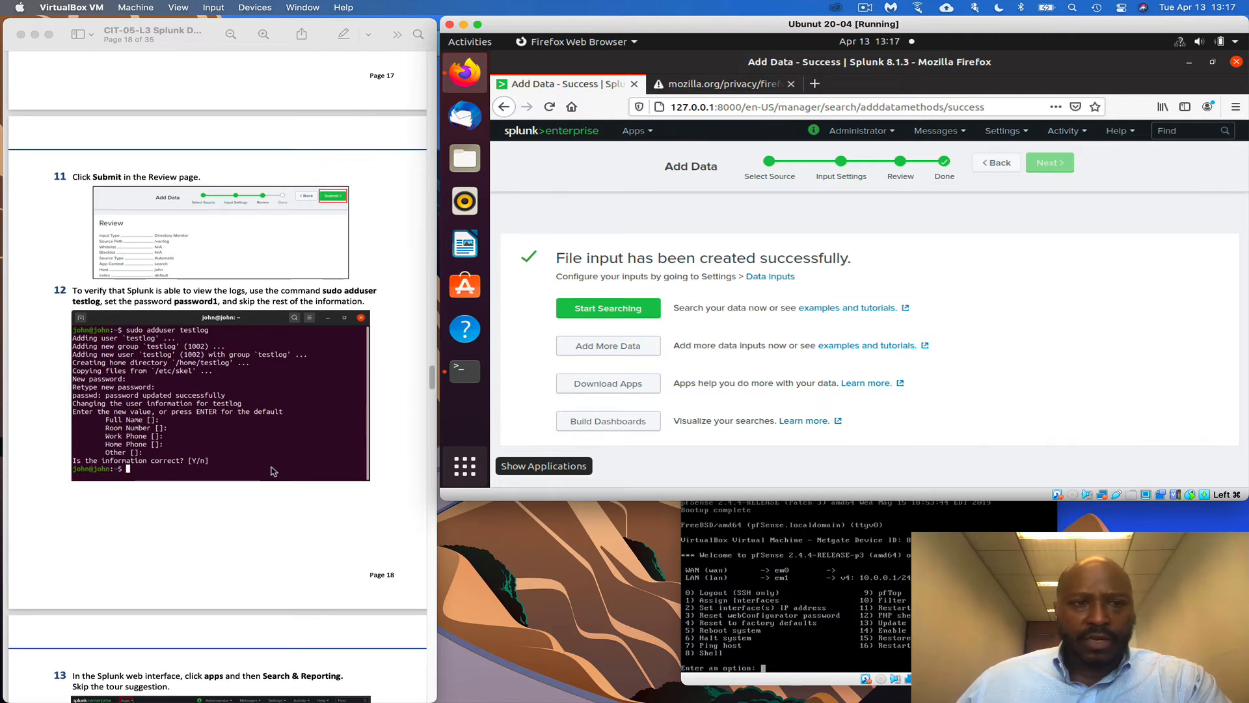
pyautogui.scroll(-1, 260, 464)
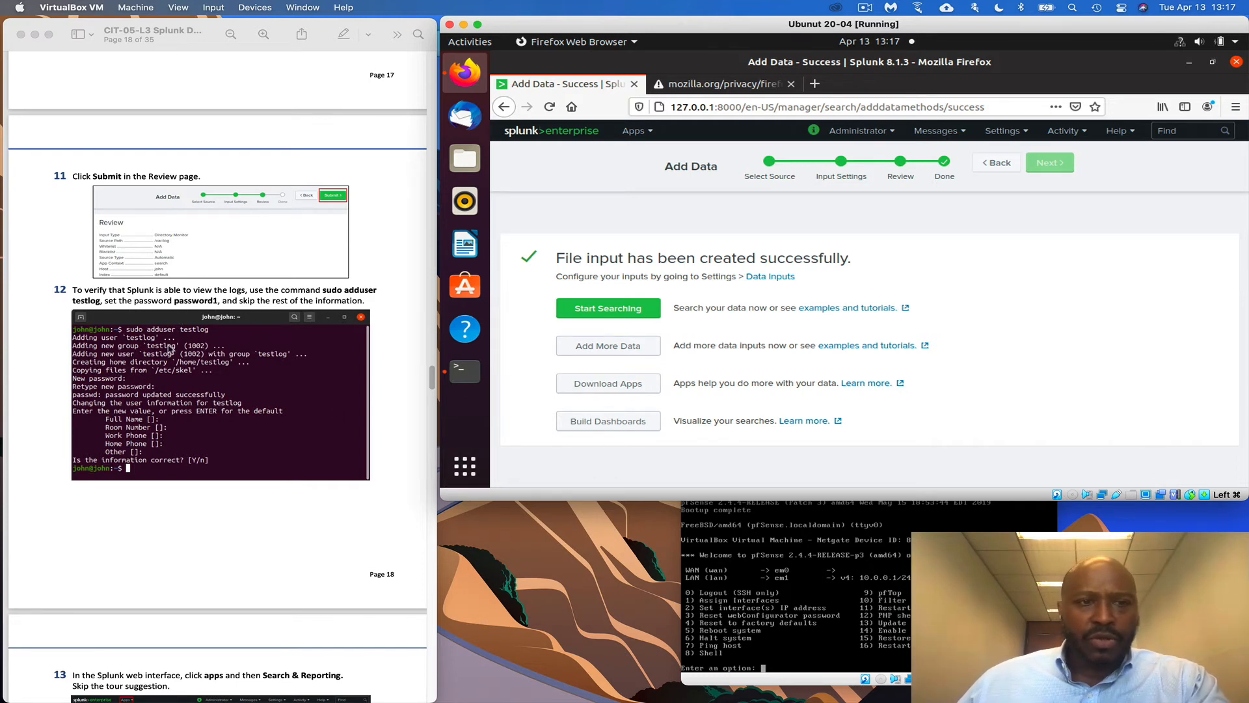
pyautogui.scroll(-2, 248, 403)
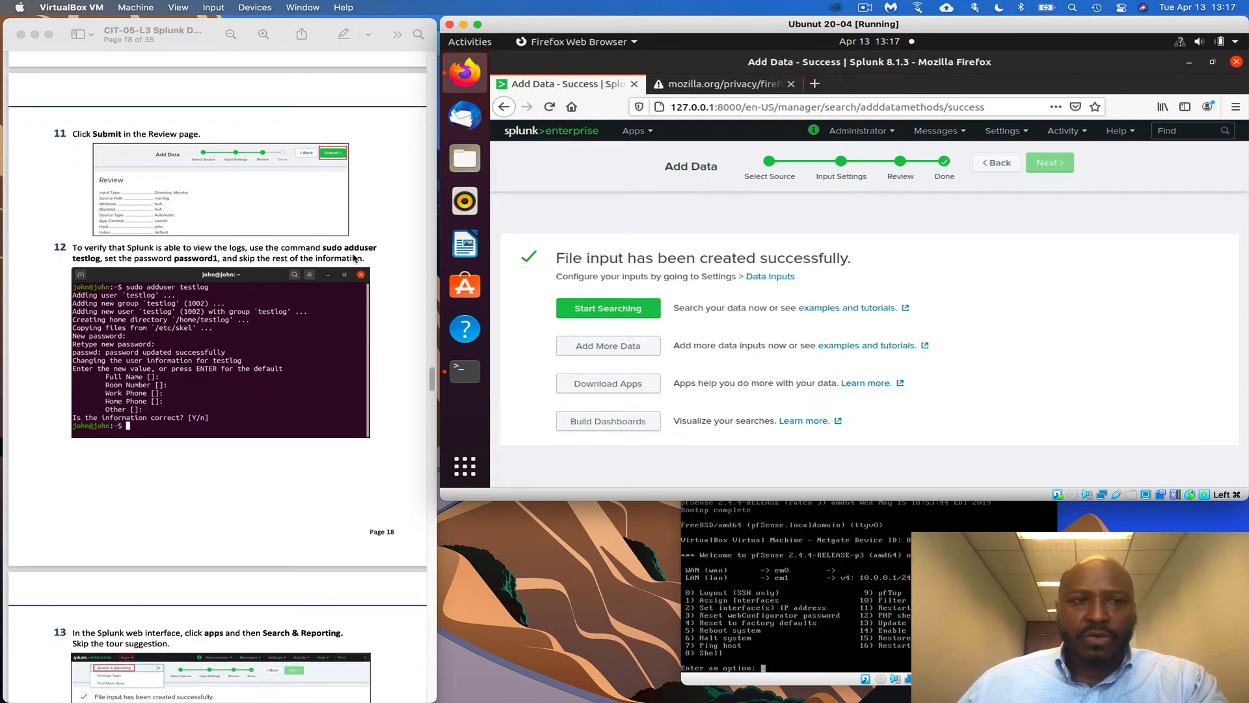
# Clear the Ubuntu terminal and run sudo adduser testlog
pyautogui.click(466, 374)
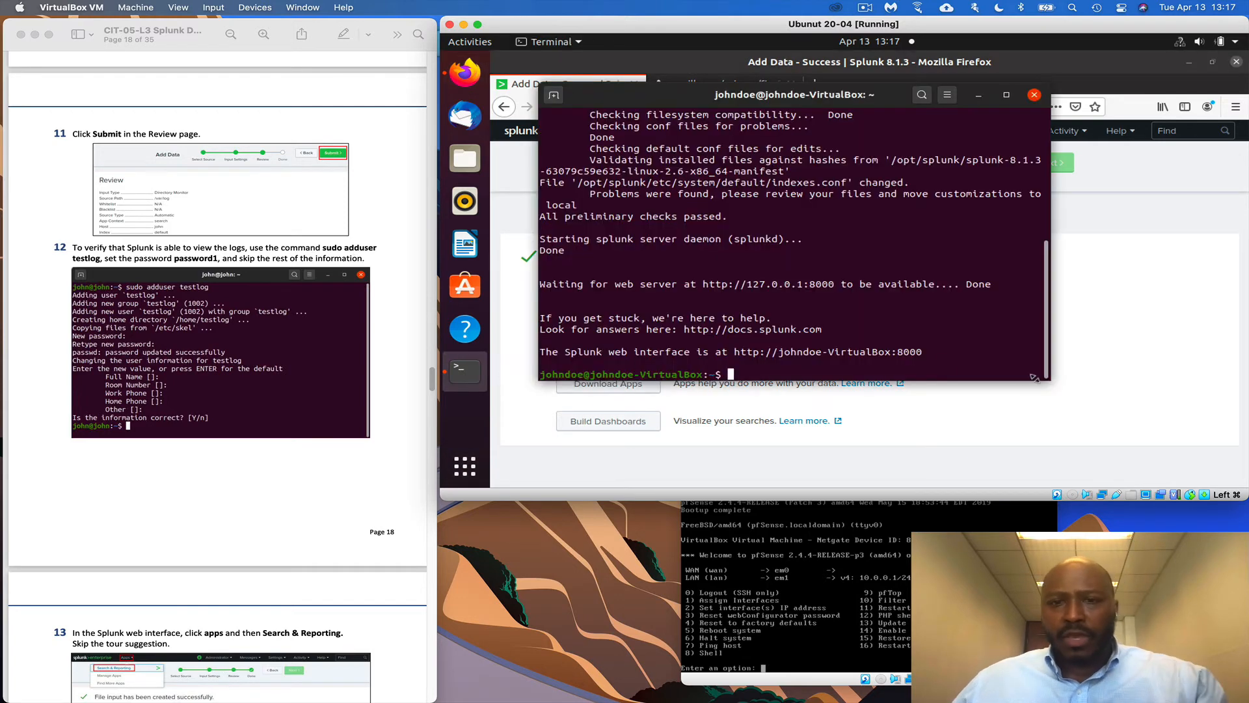
pyautogui.write('clear')
pyautogui.press('Return')
pyautogui.write('s')
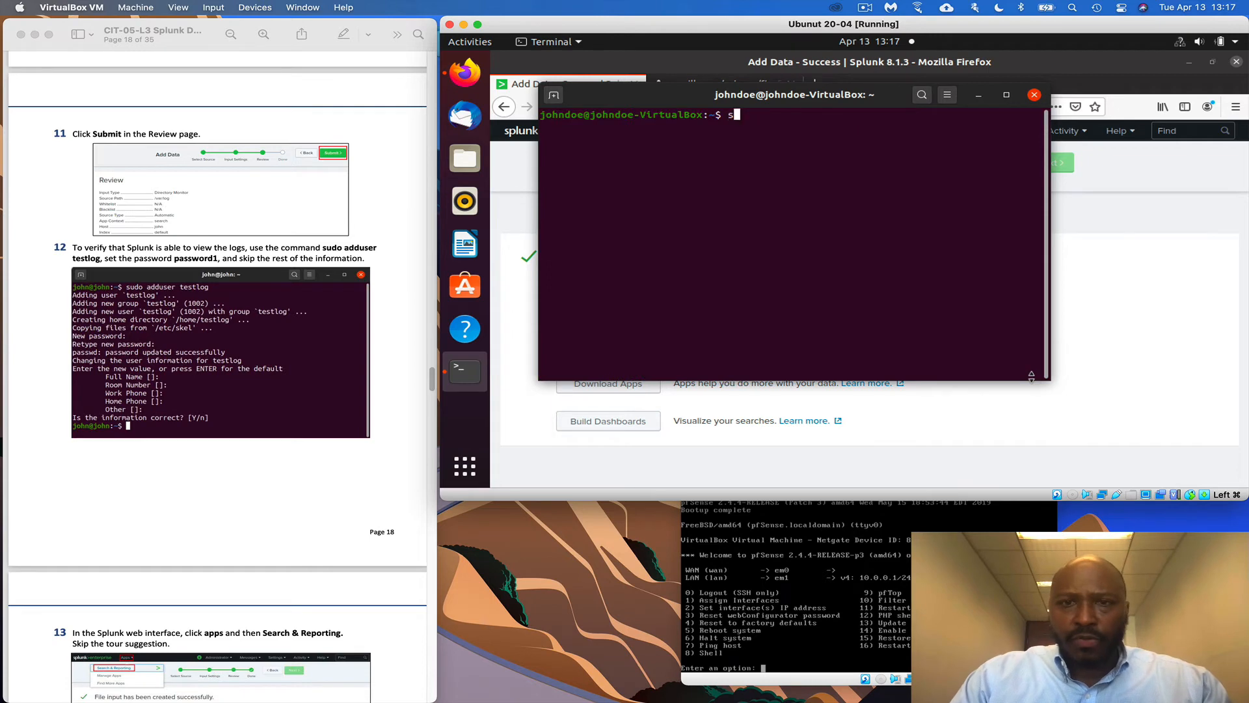
pyautogui.write('udo adduser')
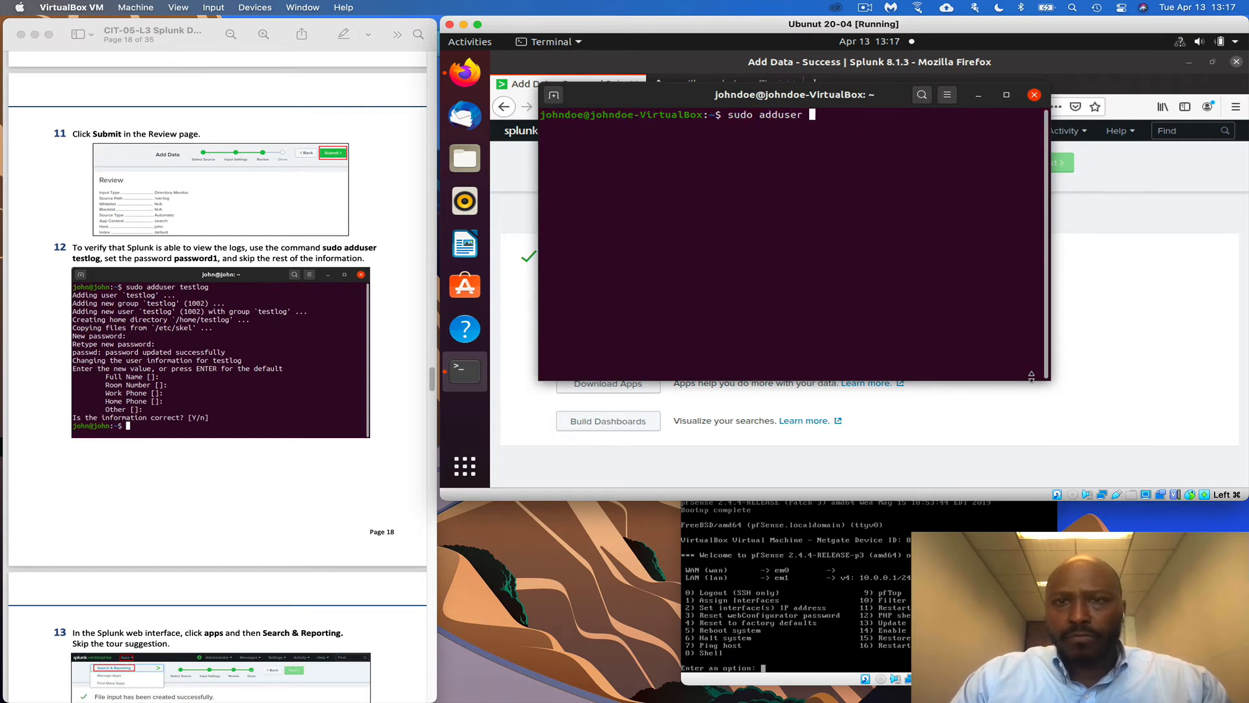
pyautogui.write(' testl')
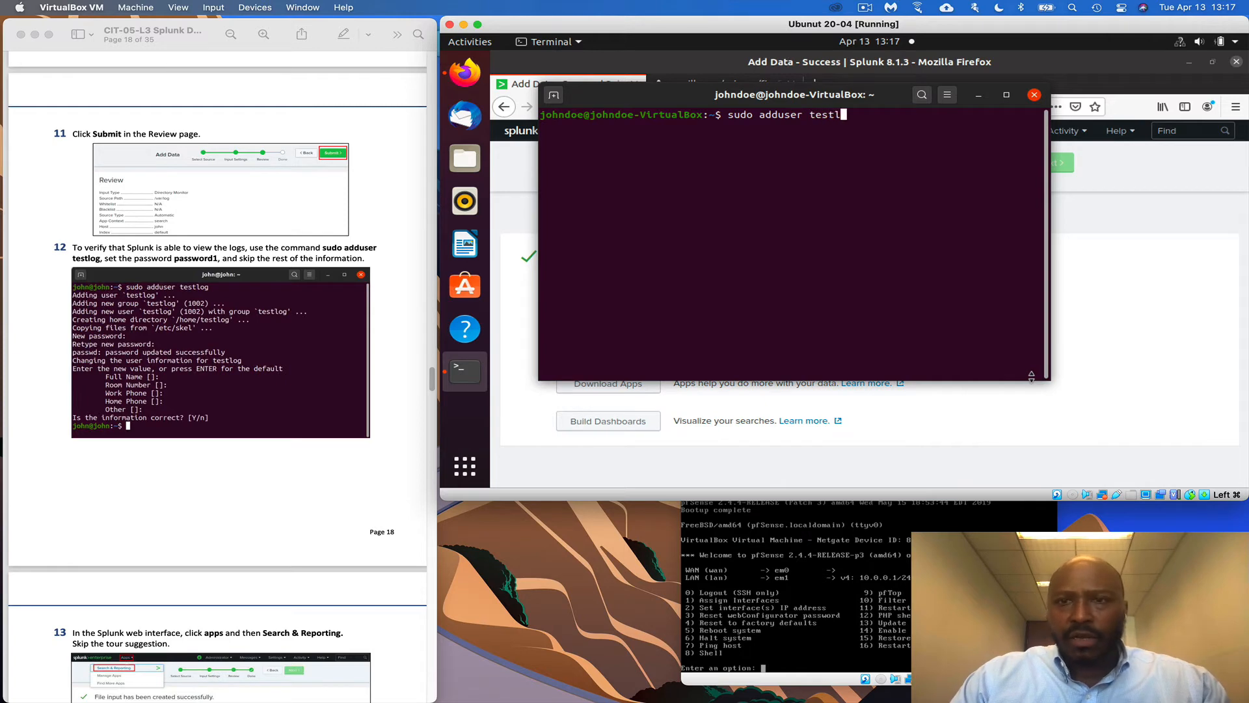
pyautogui.write('og')
pyautogui.press('Return')
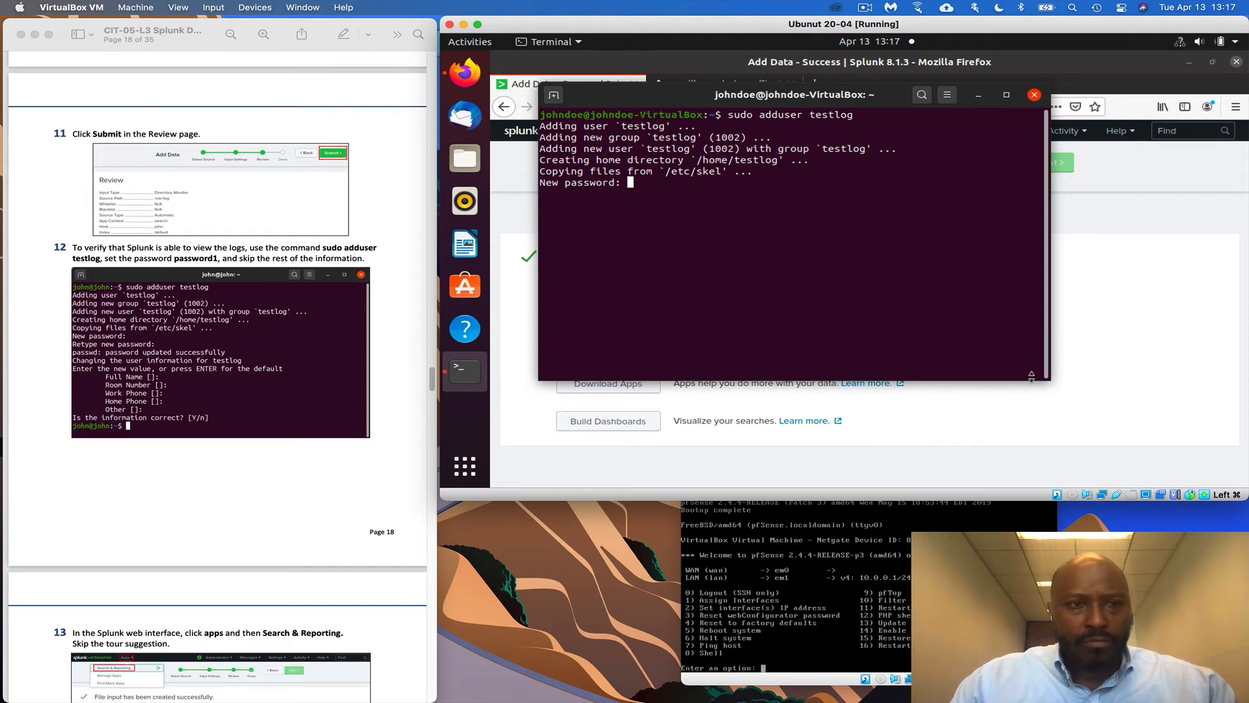
# Set testlog's password, leave the user detail fields blank and confirm with y
pyautogui.press('Return')
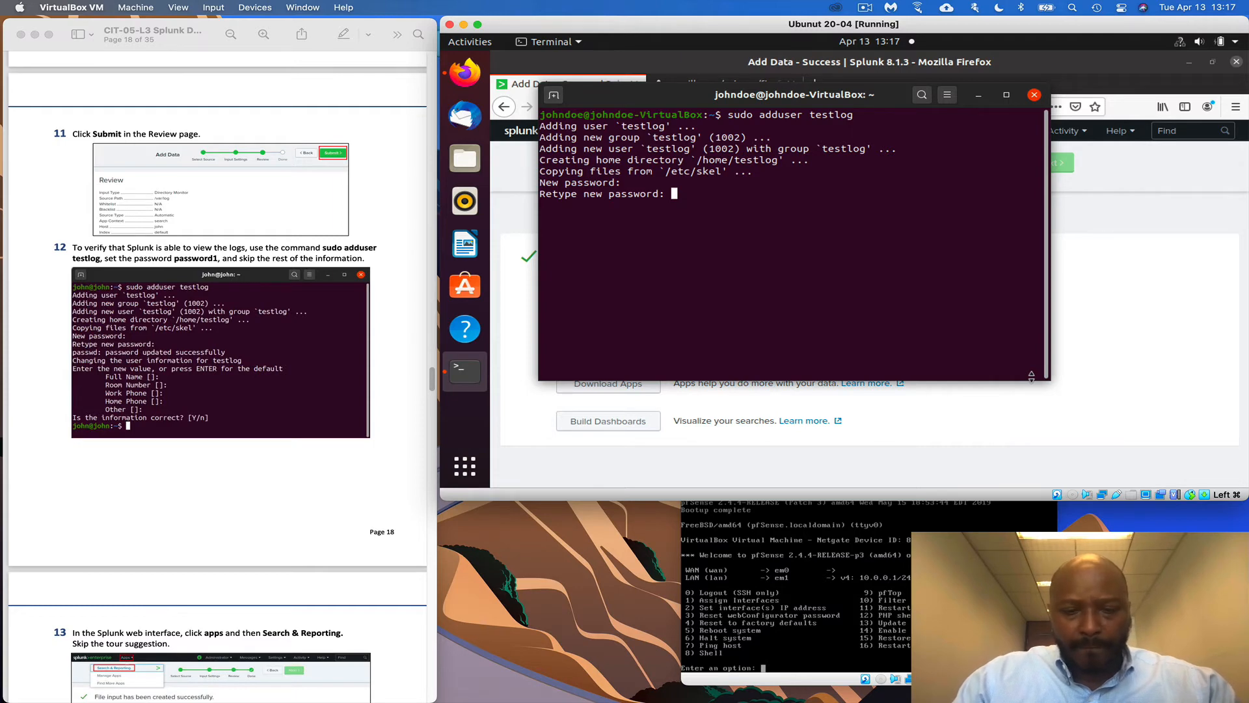
pyautogui.press('Return')
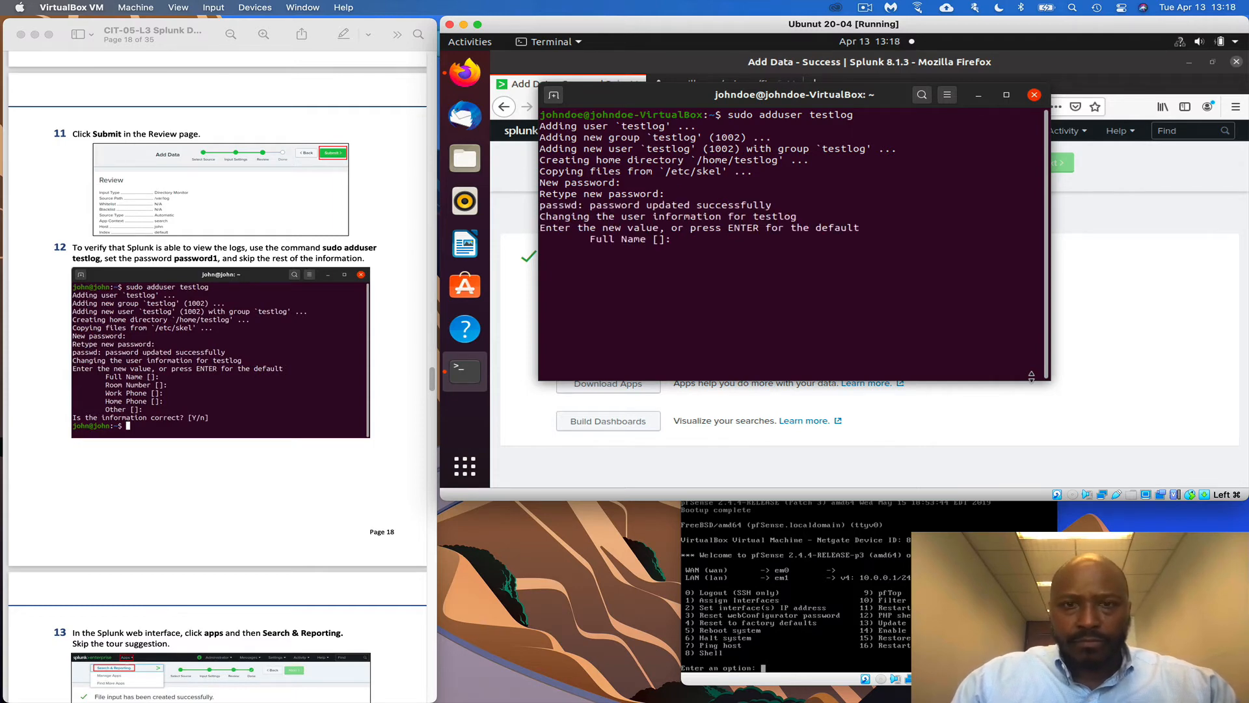
pyautogui.press('Return')
pyautogui.press('Return')
pyautogui.press('Return')
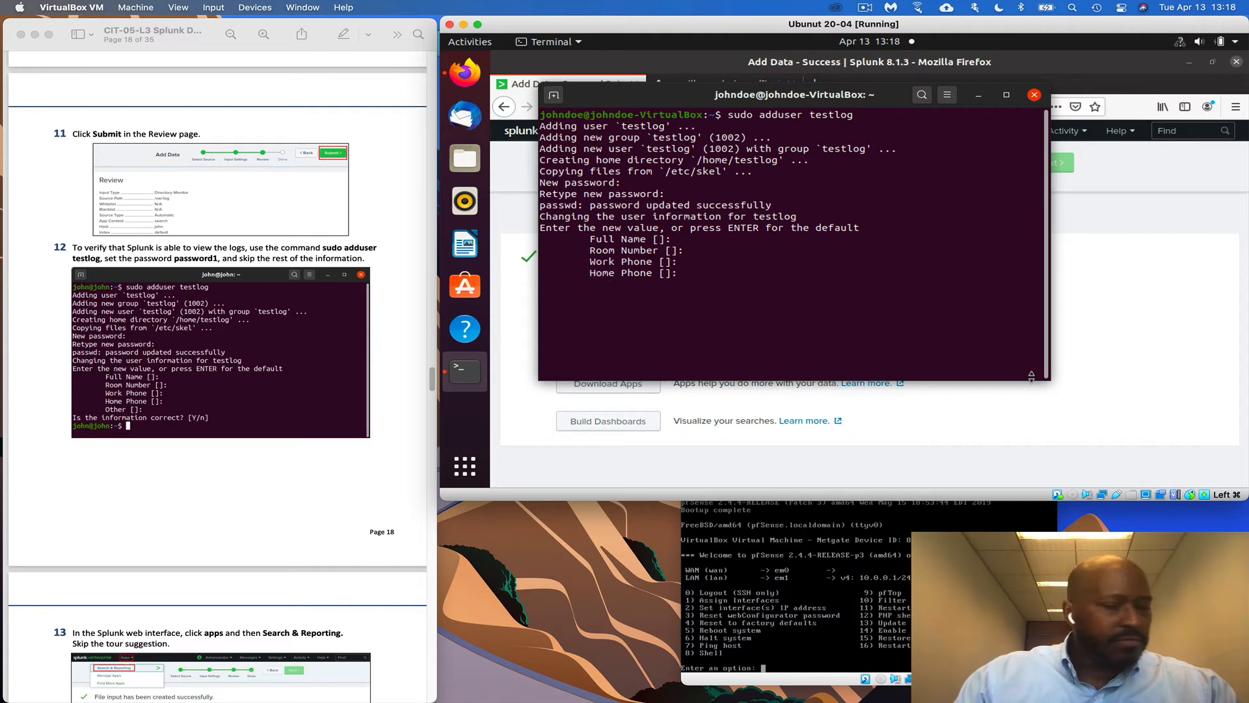
pyautogui.press('Return')
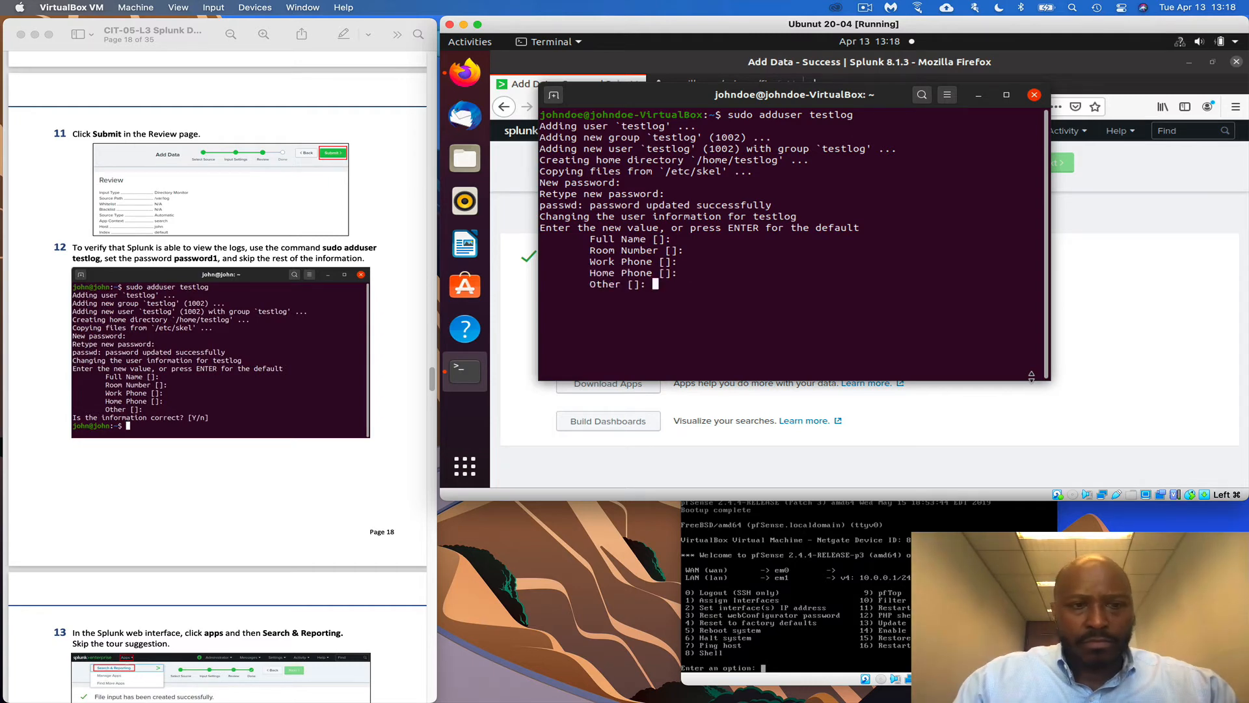
pyautogui.press('Return')
pyautogui.write('y')
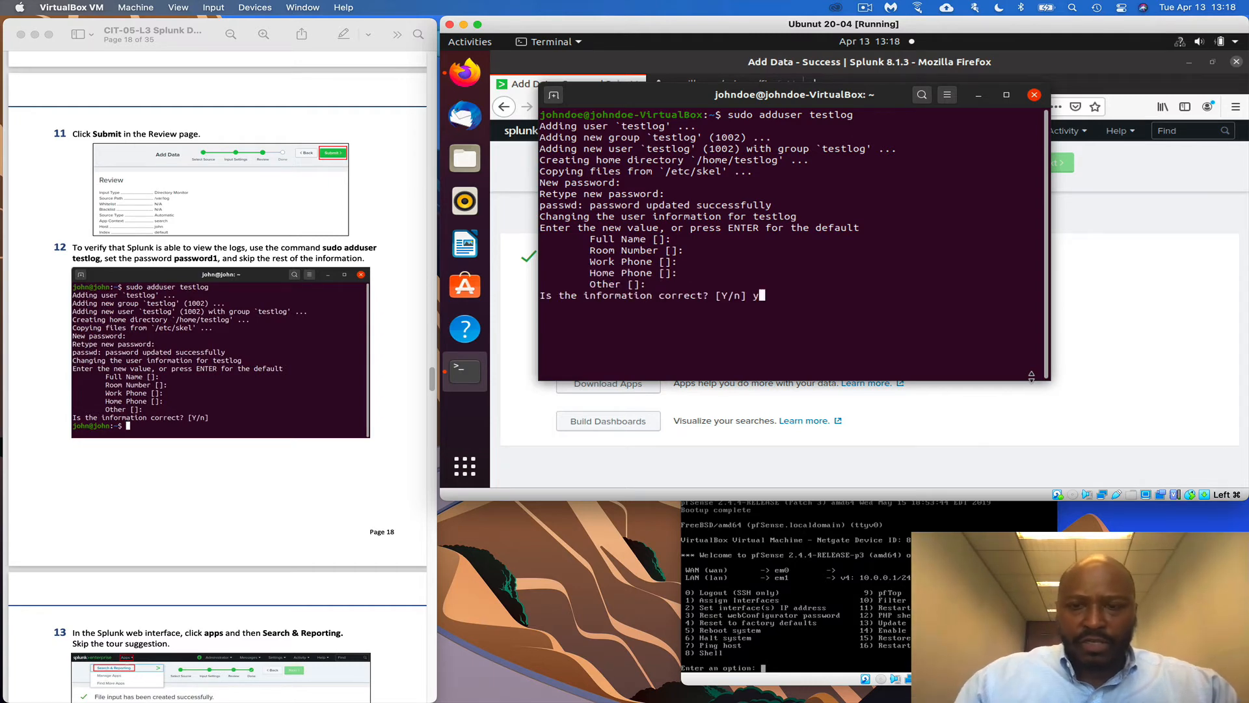
pyautogui.press('Return')
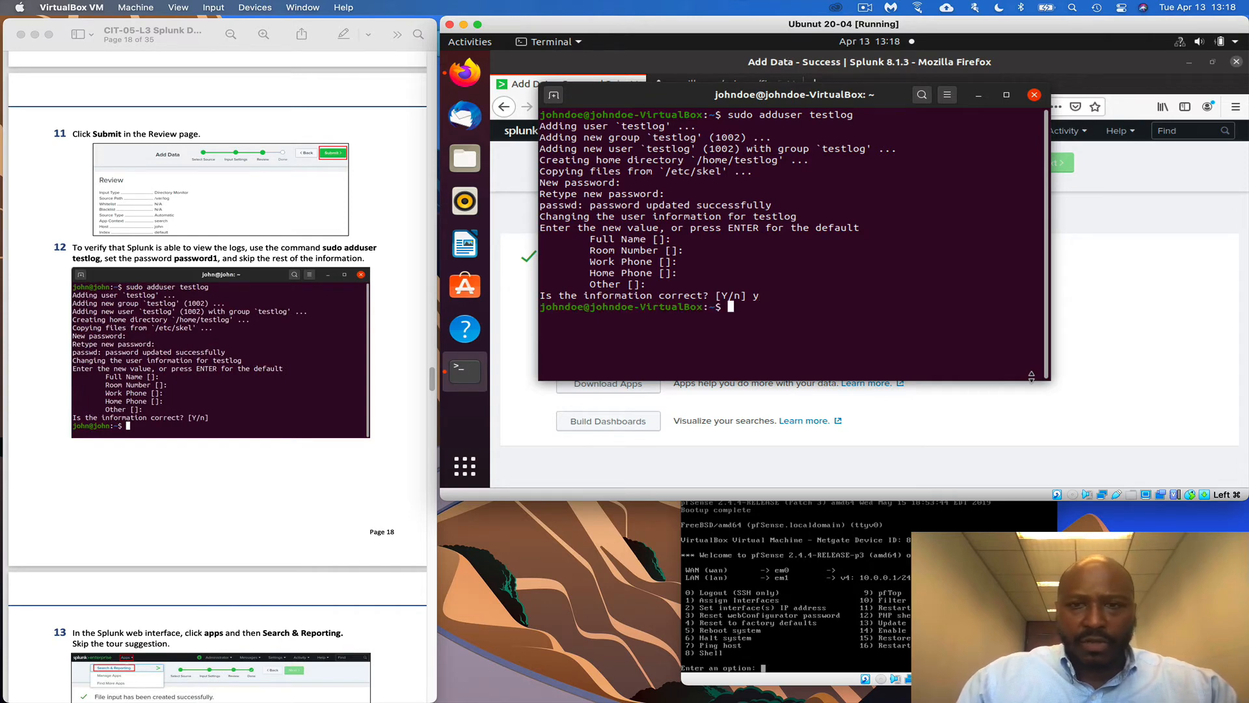
pyautogui.scroll(-4, 232, 470)
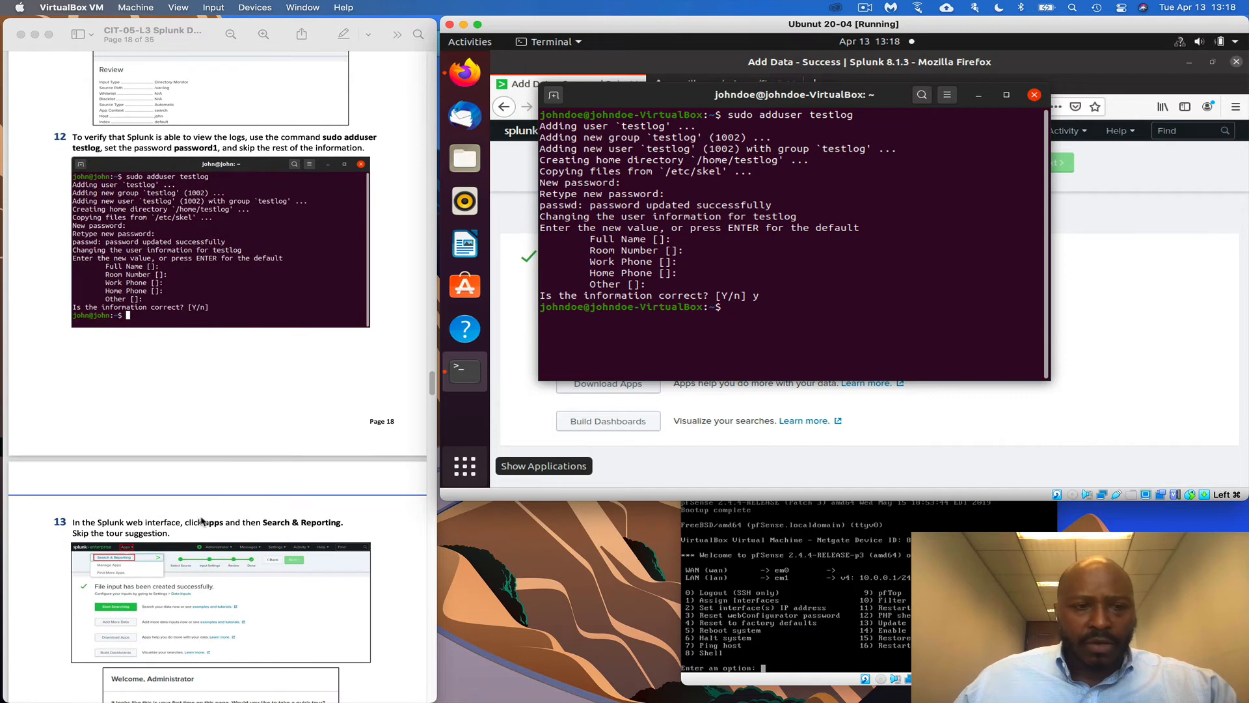
pyautogui.scroll(-2, 203, 521)
# From Splunk's Apps menu, start searching the newly added log data
pyautogui.click(945, 427)
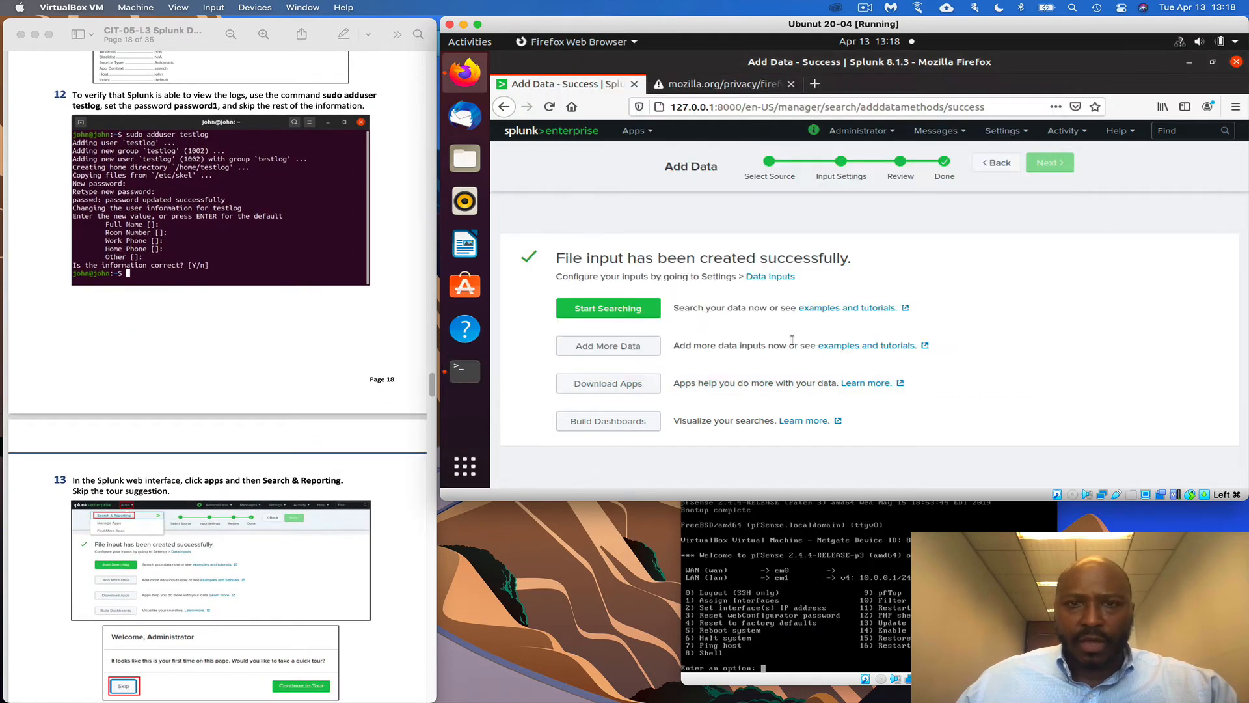
pyautogui.click(639, 136)
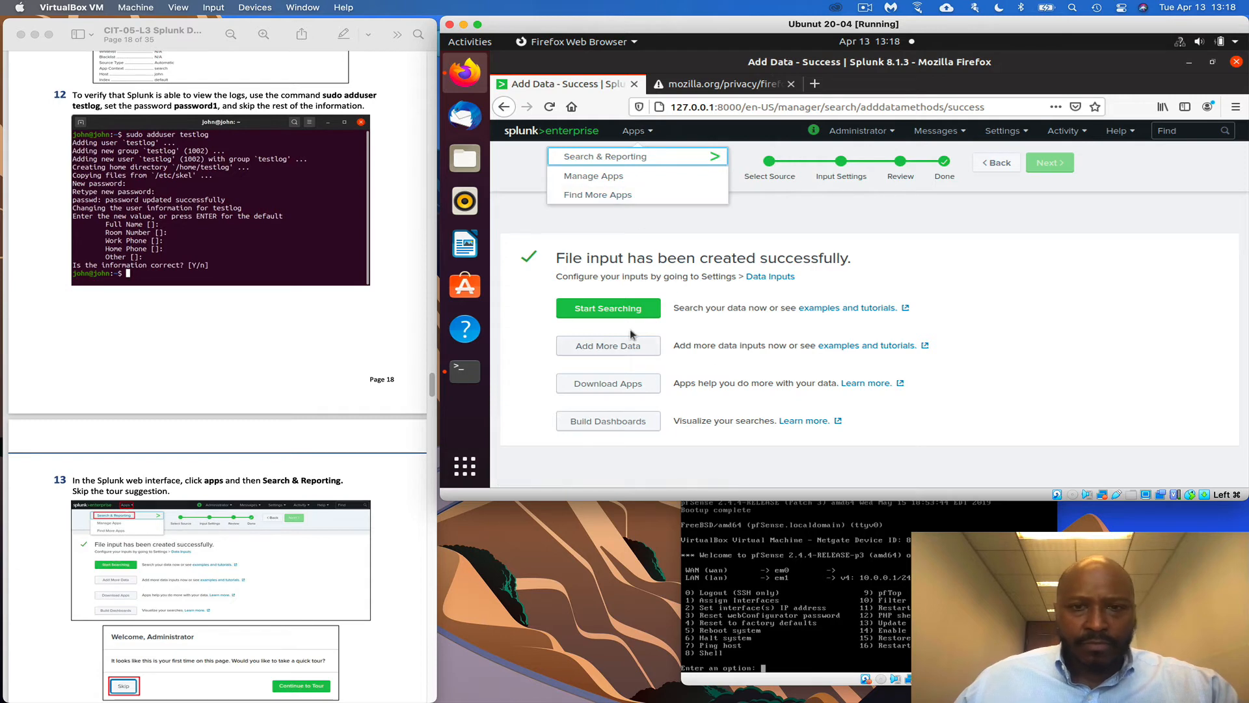
pyautogui.click(624, 310)
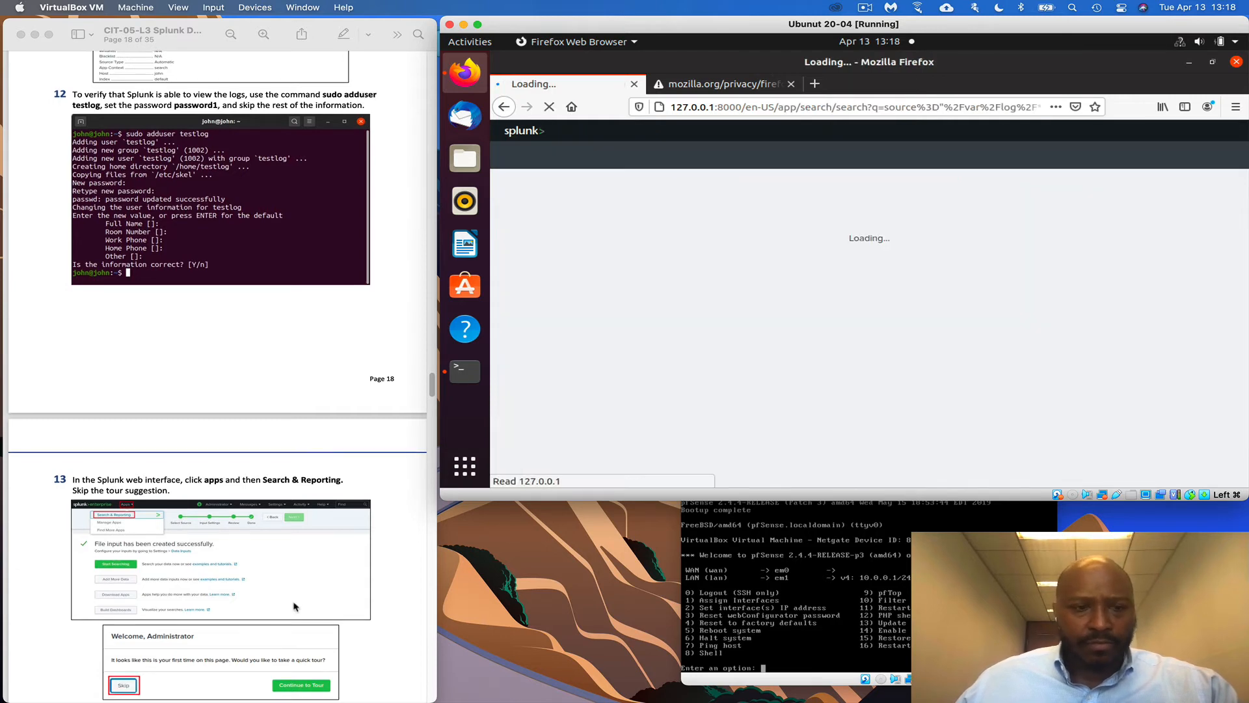
pyautogui.scroll(-5, 295, 607)
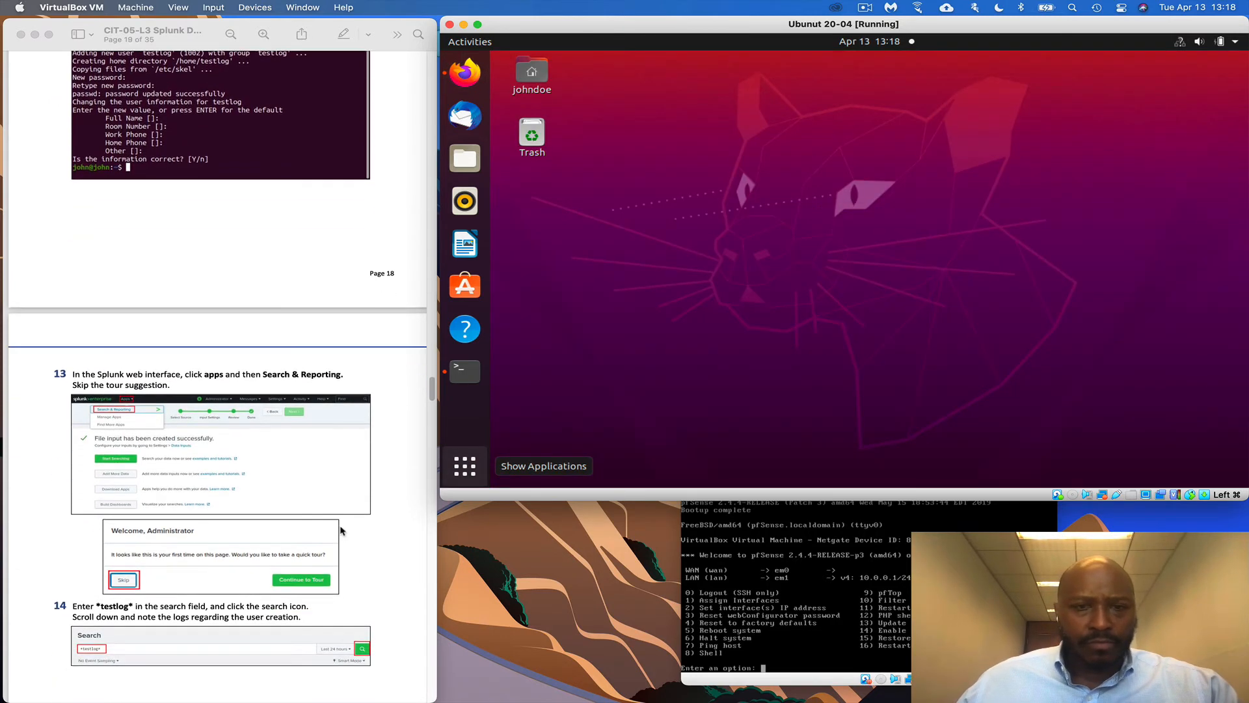
pyautogui.scroll(-5, 340, 531)
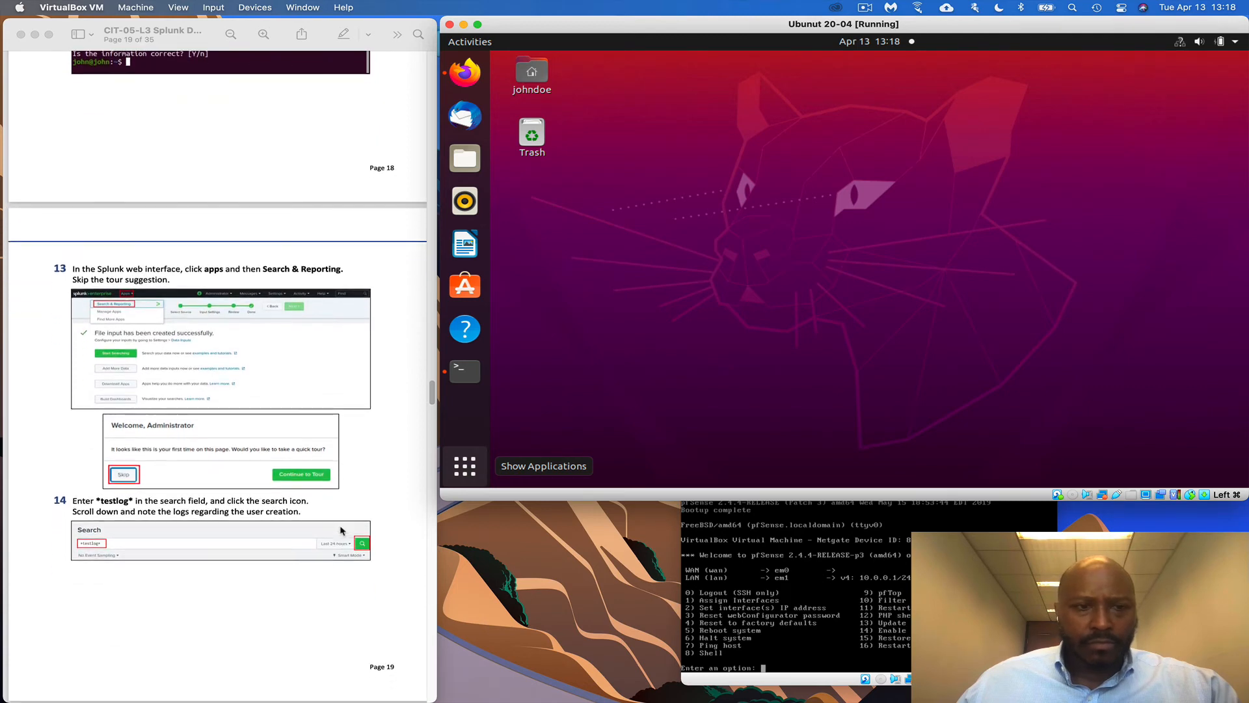
pyautogui.scroll(-2, 340, 530)
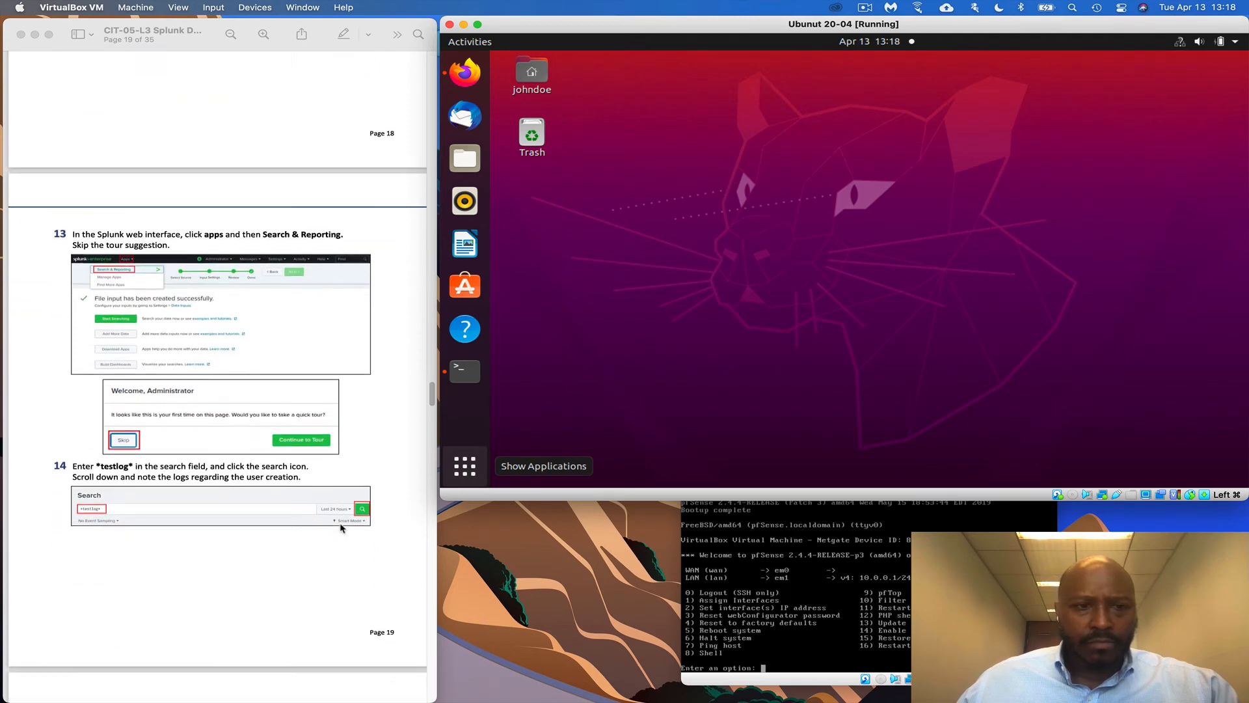
# Skip the quick tour and review the 39,031 /var/log events
pyautogui.click(474, 70)
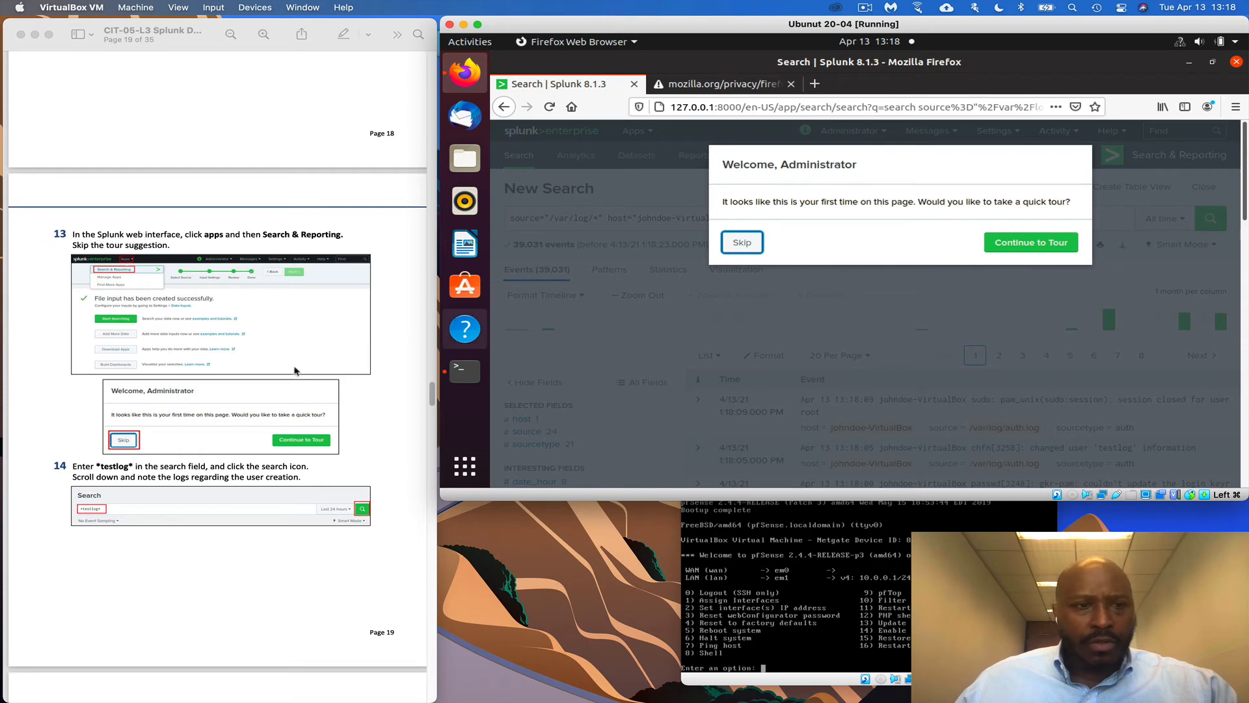
pyautogui.click(743, 242)
pyautogui.scroll(-3, 312, 480)
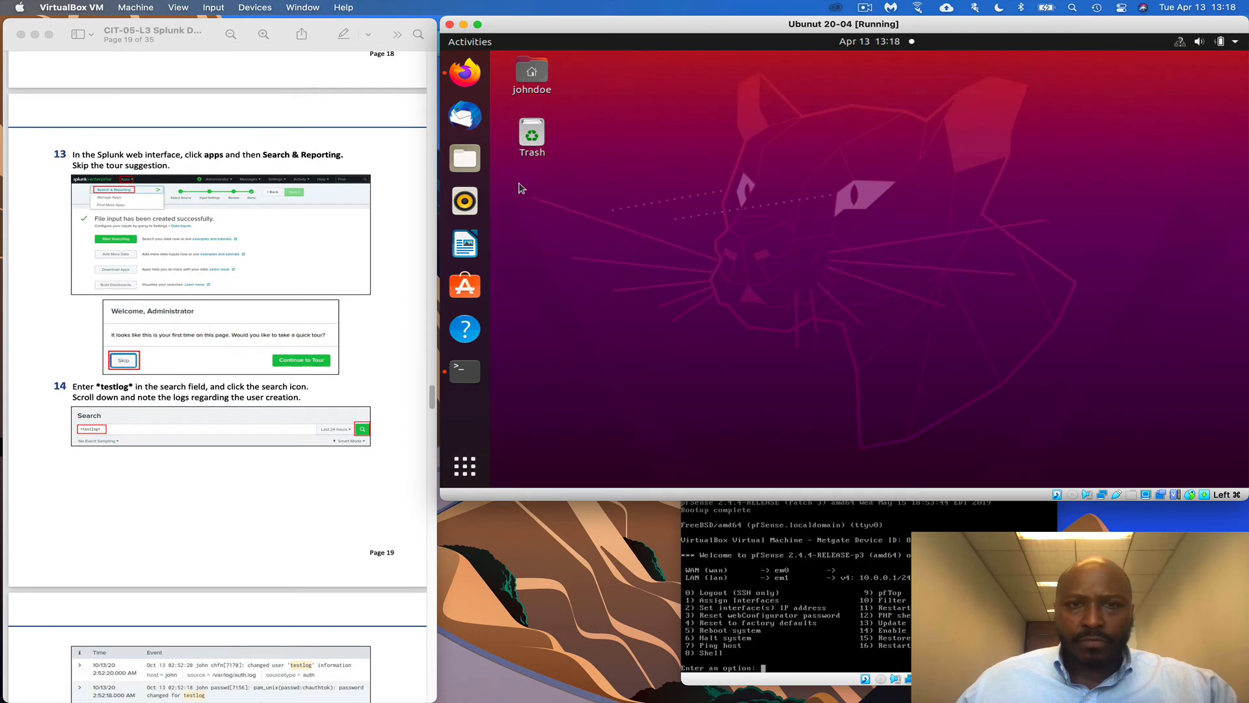
pyautogui.click(465, 72)
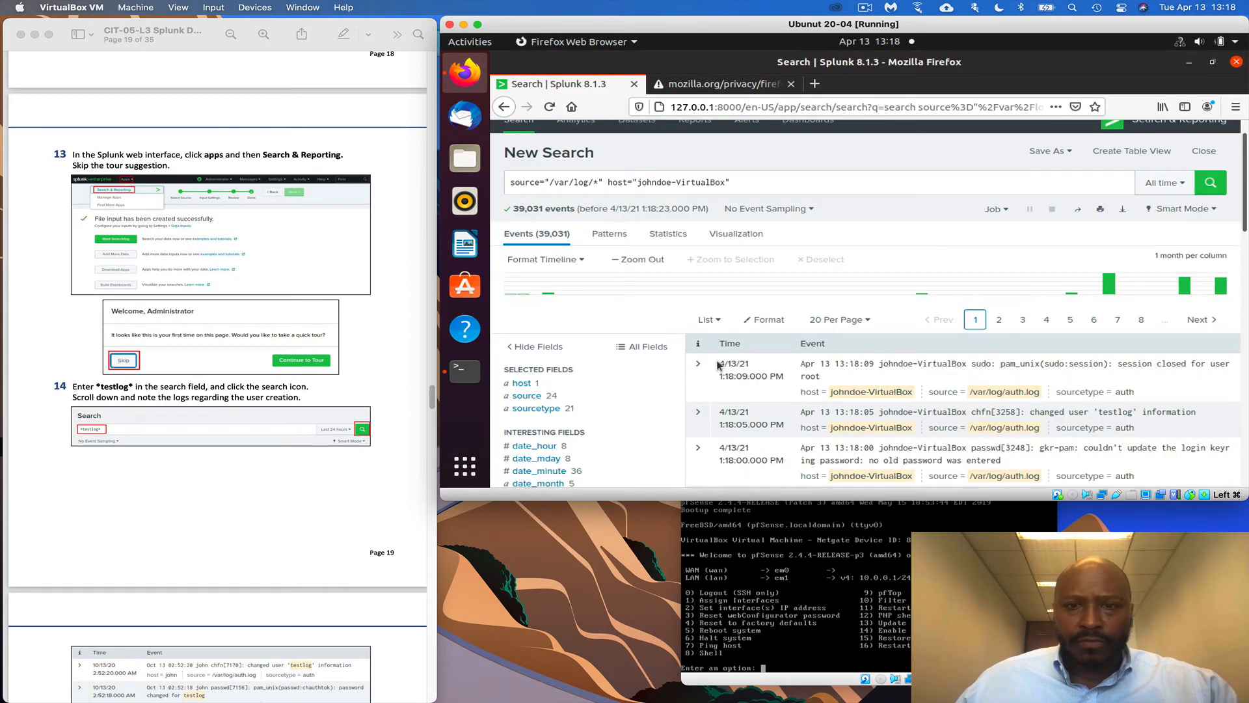
pyautogui.scroll(-5, 718, 365)
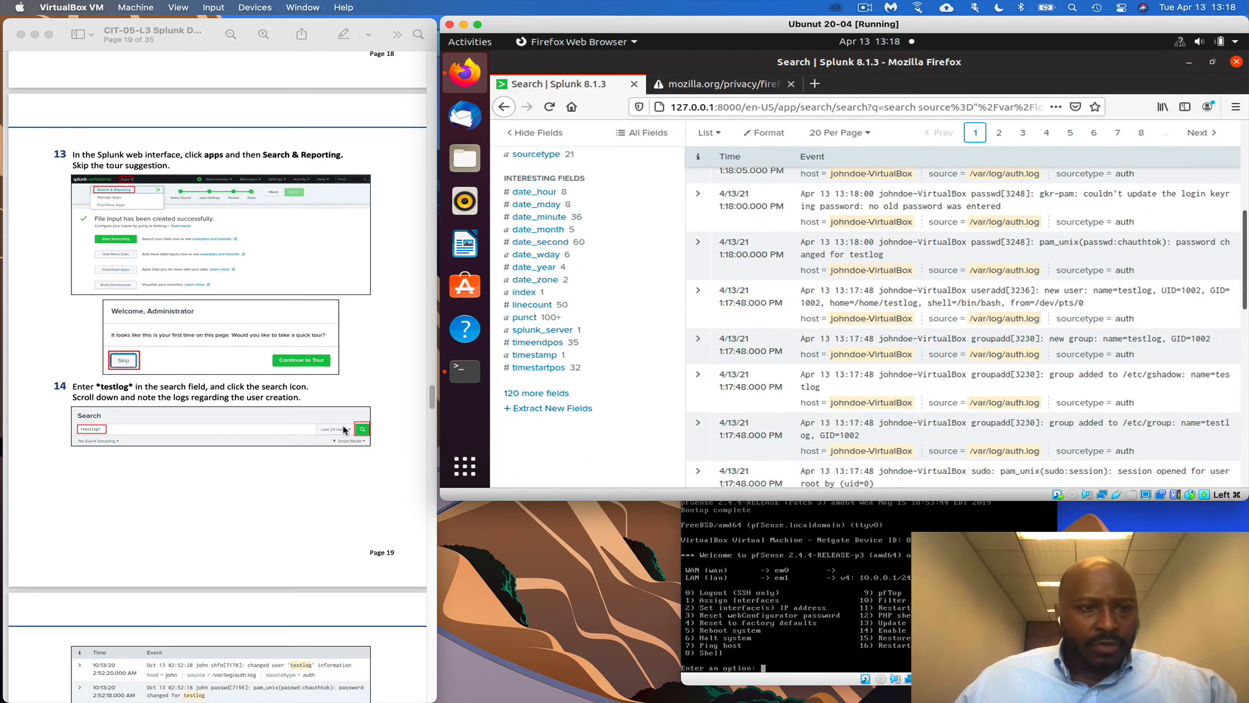
pyautogui.scroll(8, 693, 242)
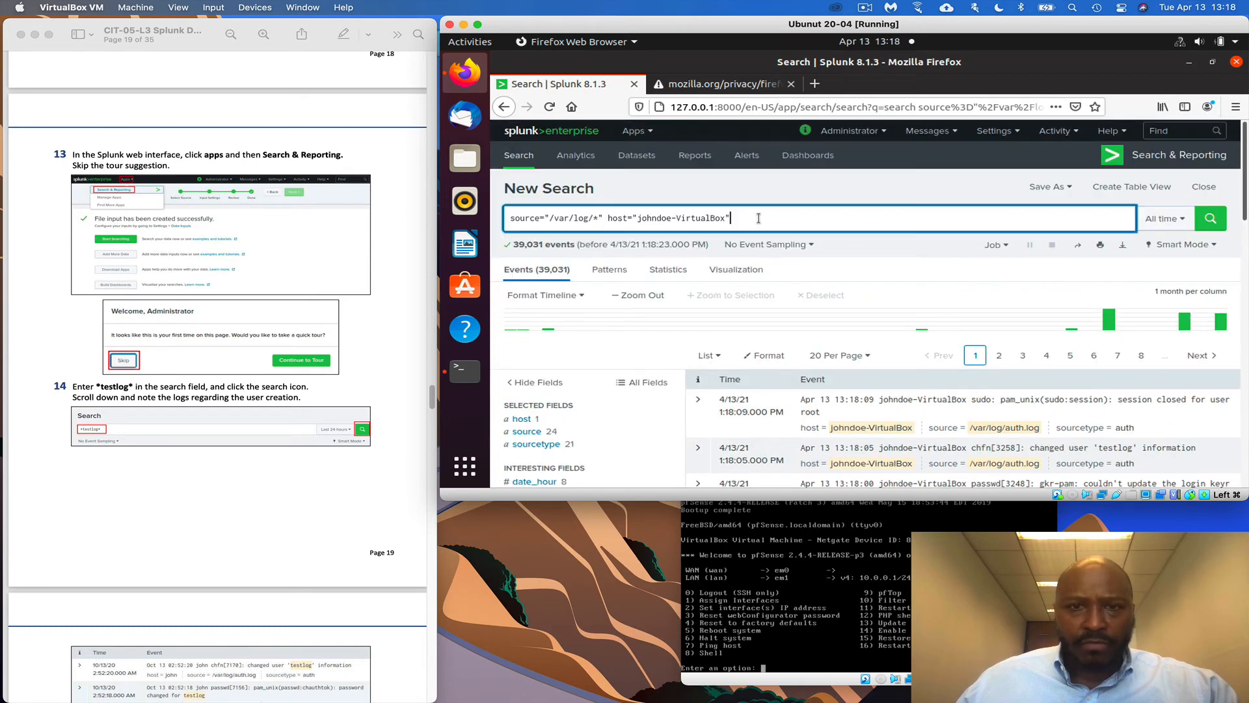
# Replace the query with testlog and scroll through the 7 matching auth.log events
pyautogui.moveTo(759, 218); pyautogui.dragTo(472, 216)
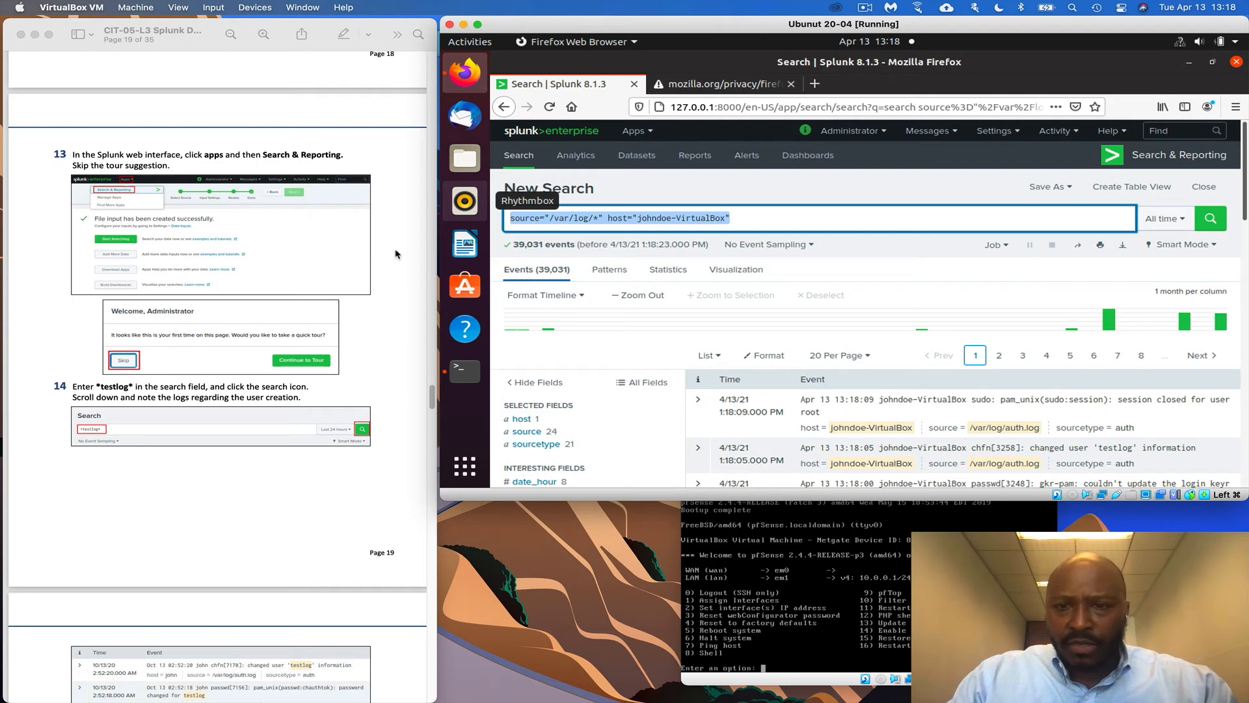
pyautogui.write('testlog')
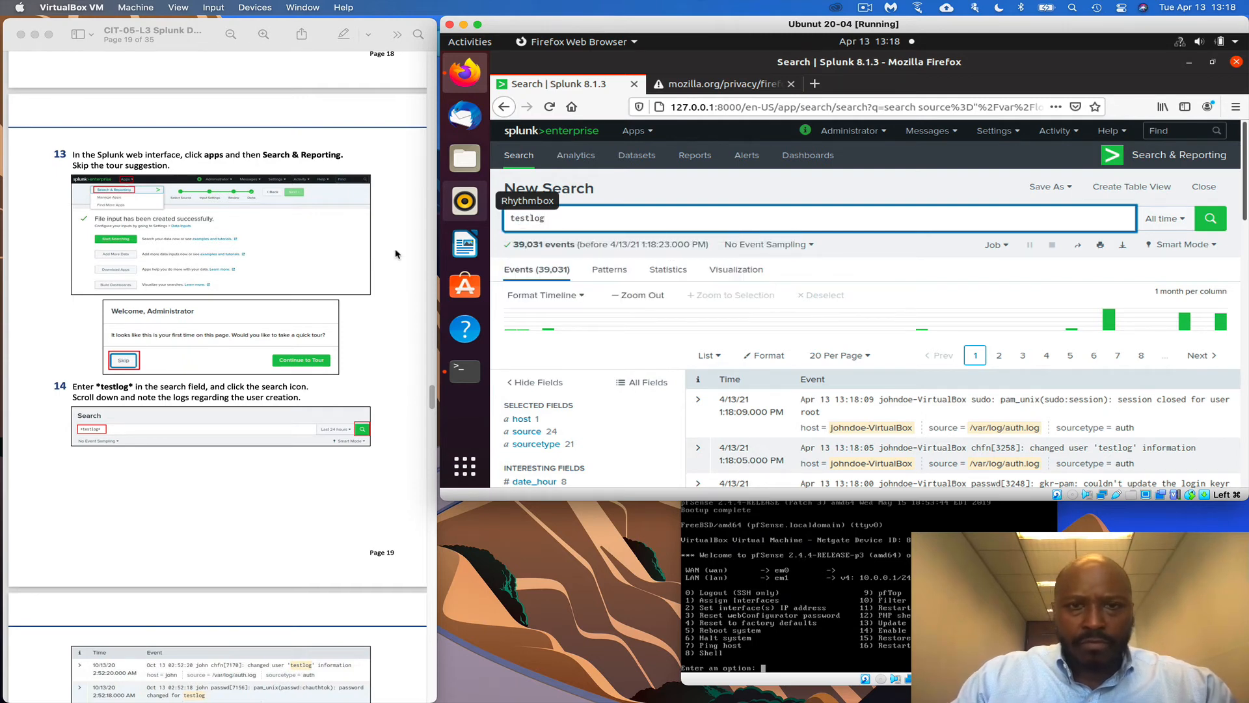
pyautogui.press('Return')
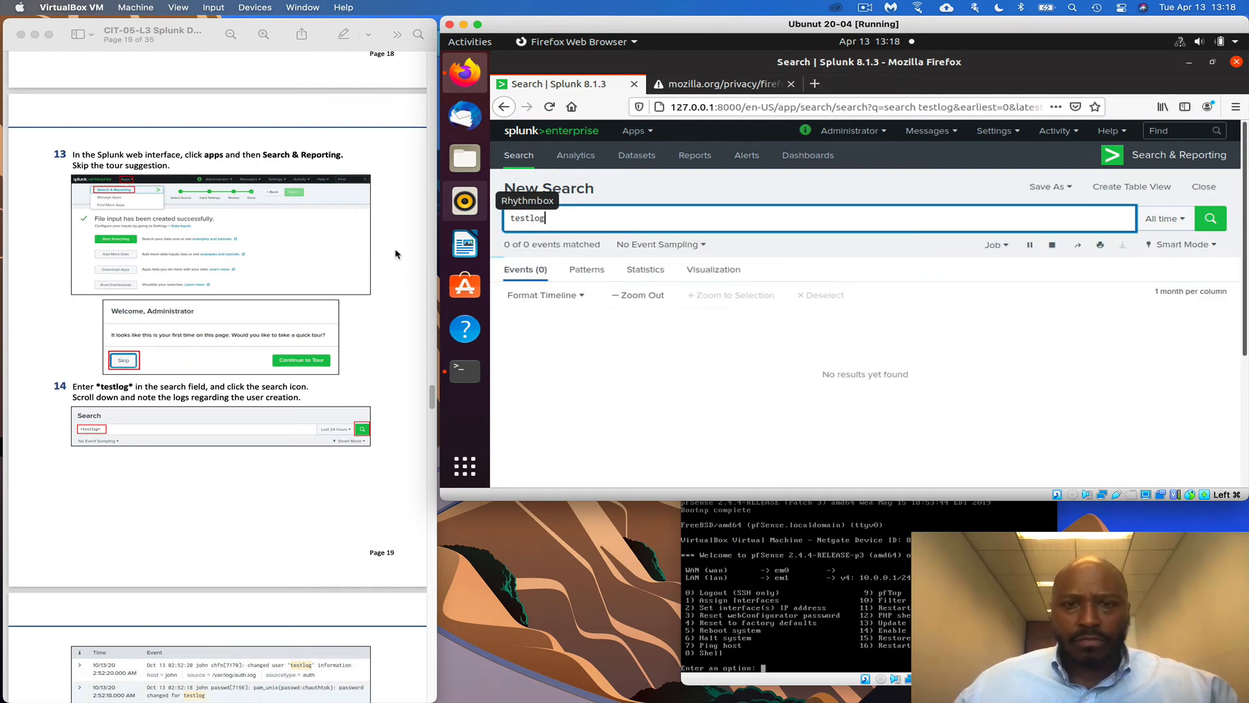
pyautogui.scroll(-5, 182, 632)
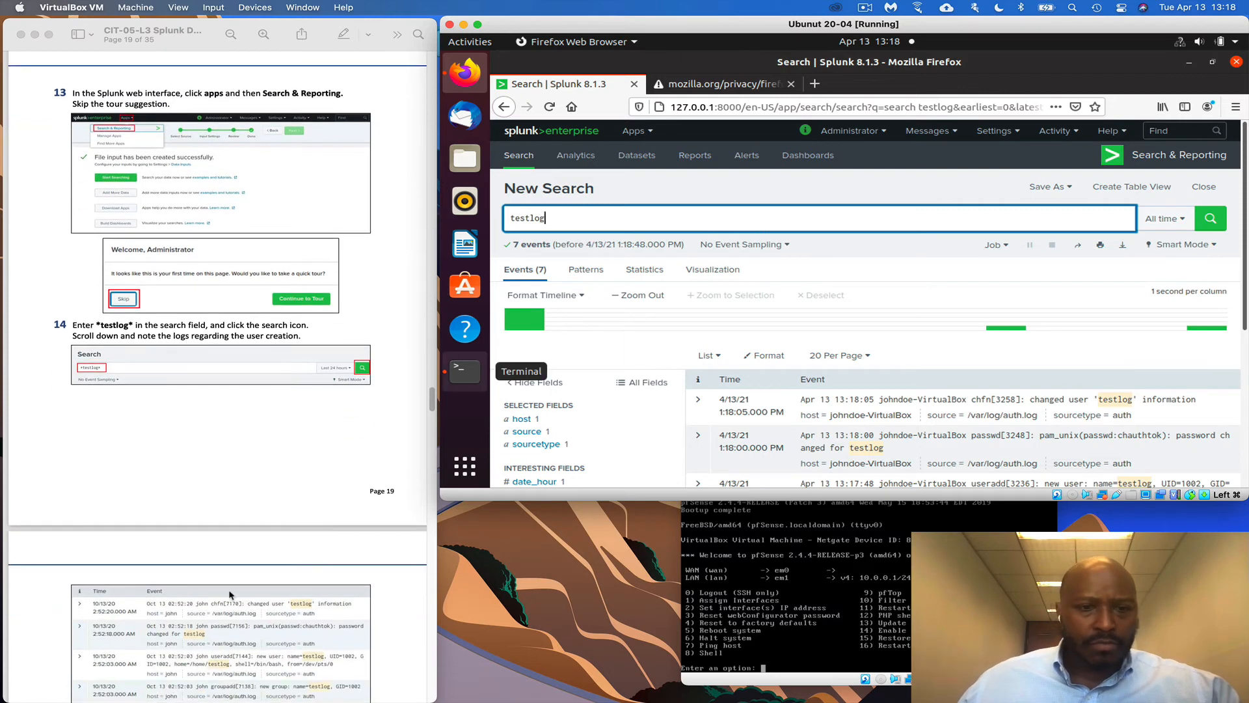
pyautogui.scroll(-1, 273, 520)
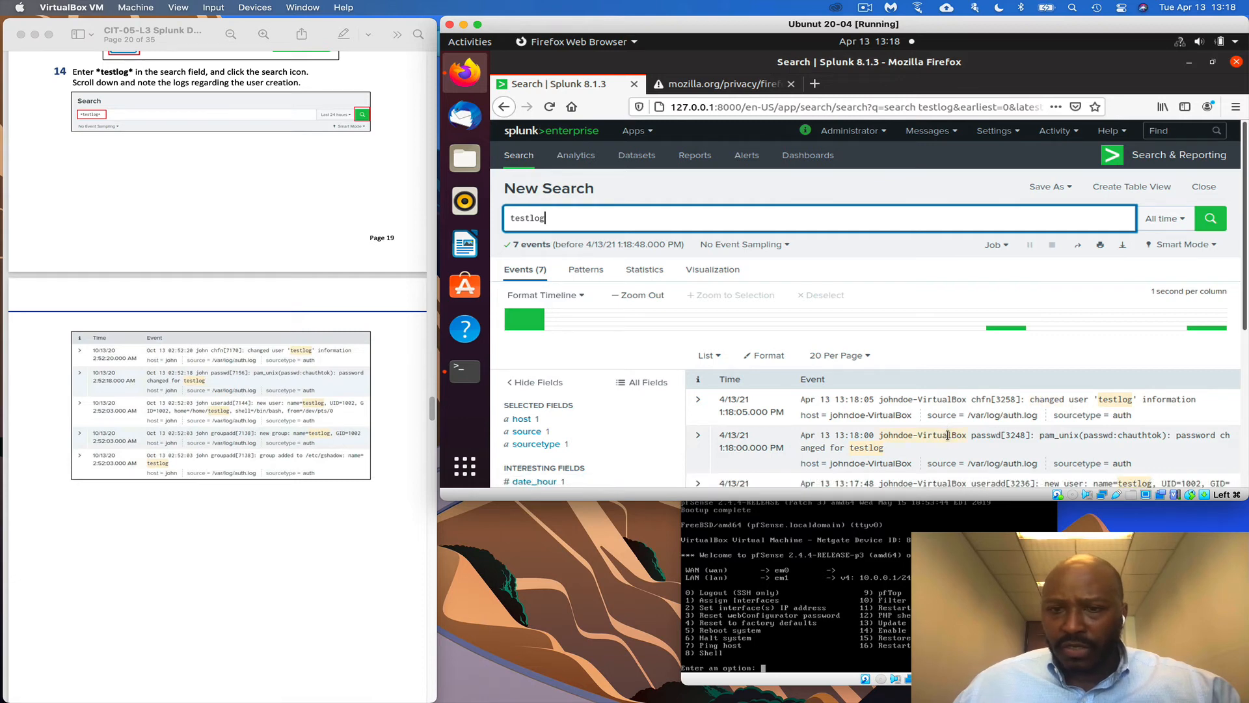
pyautogui.scroll(-3, 954, 435)
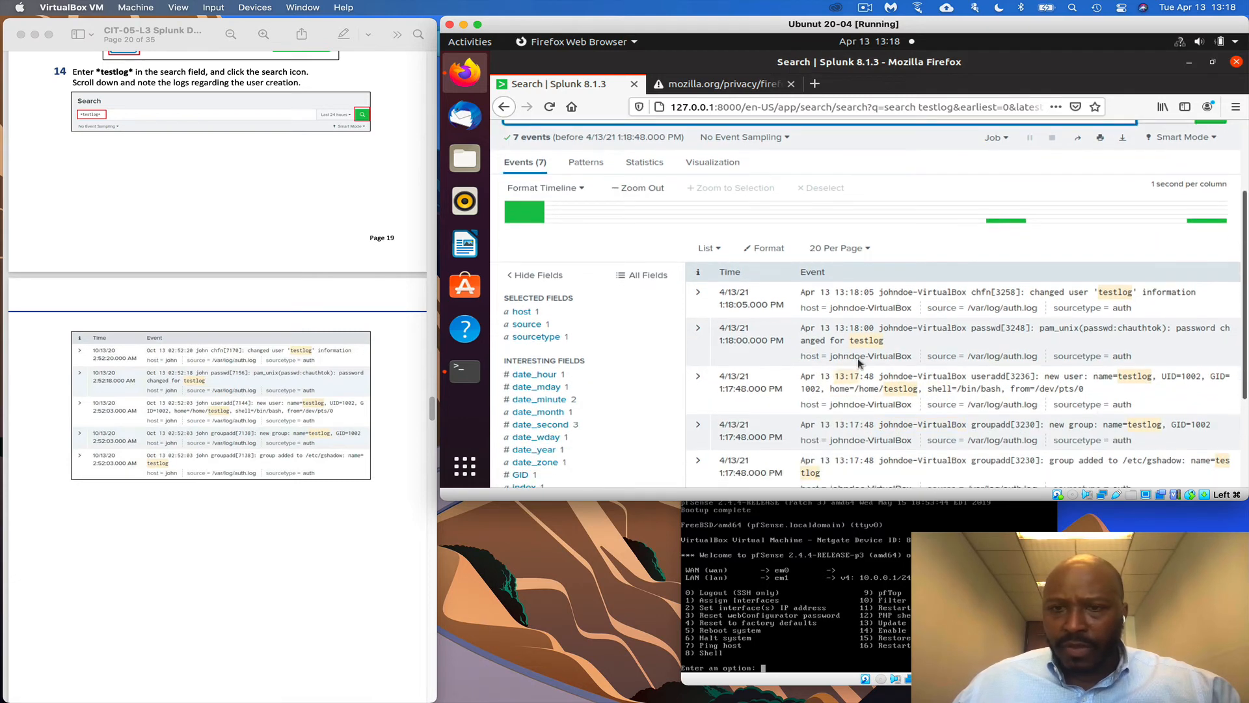
pyautogui.scroll(-2, 308, 486)
pyautogui.scroll(-10, 308, 486)
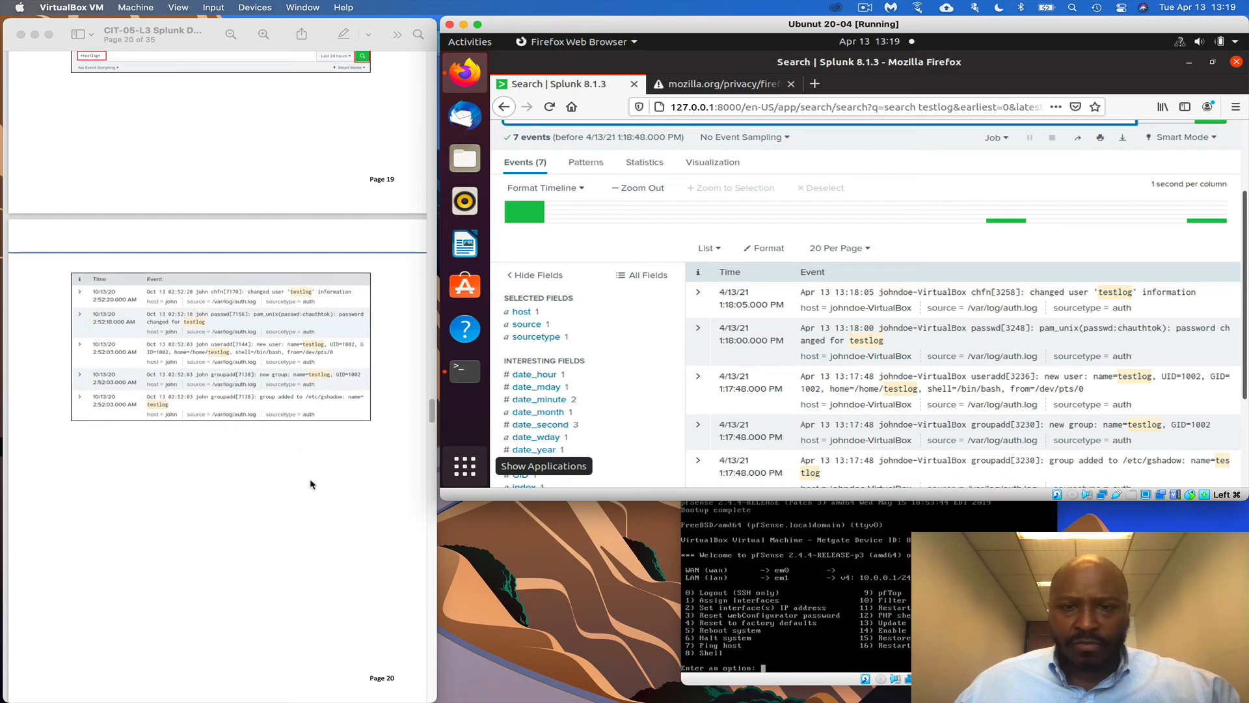
pyautogui.scroll(-10, 312, 479)
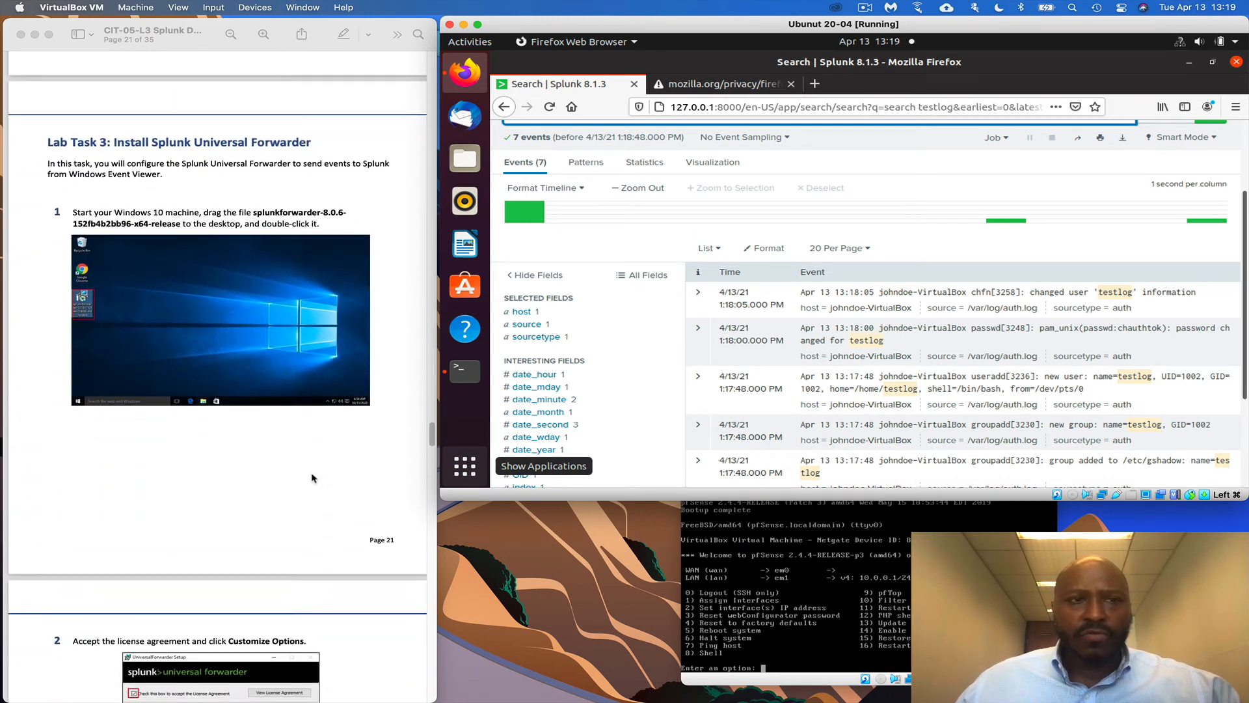
pyautogui.scroll(-3, 312, 479)
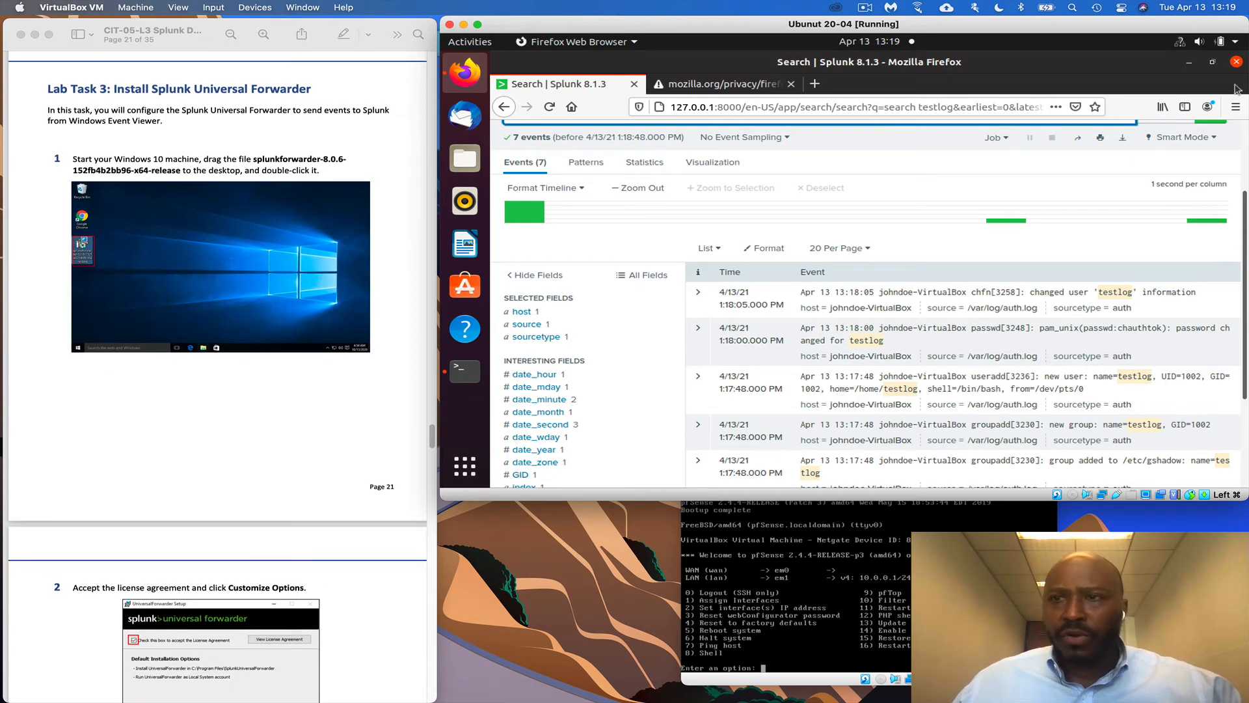
# Minimize Firefox and the Ubuntu VM, then launch the Windows 10 machine's window
pyautogui.click(1187, 62)
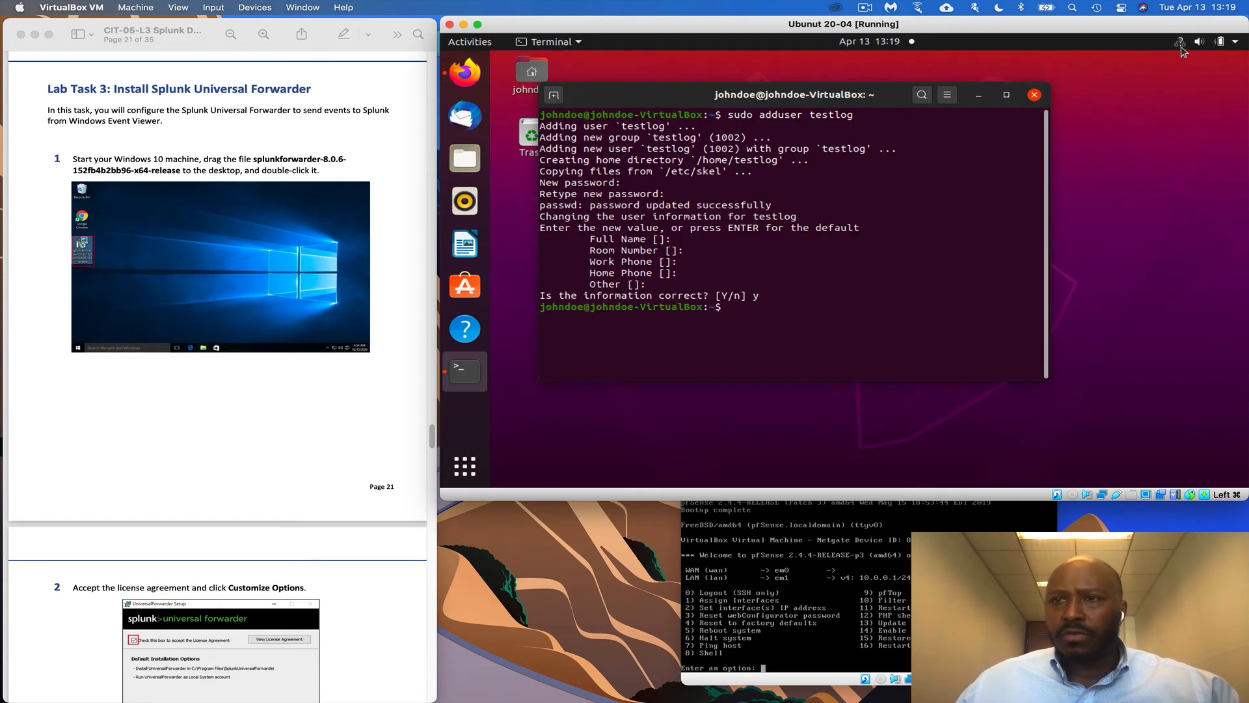
pyautogui.click(462, 25)
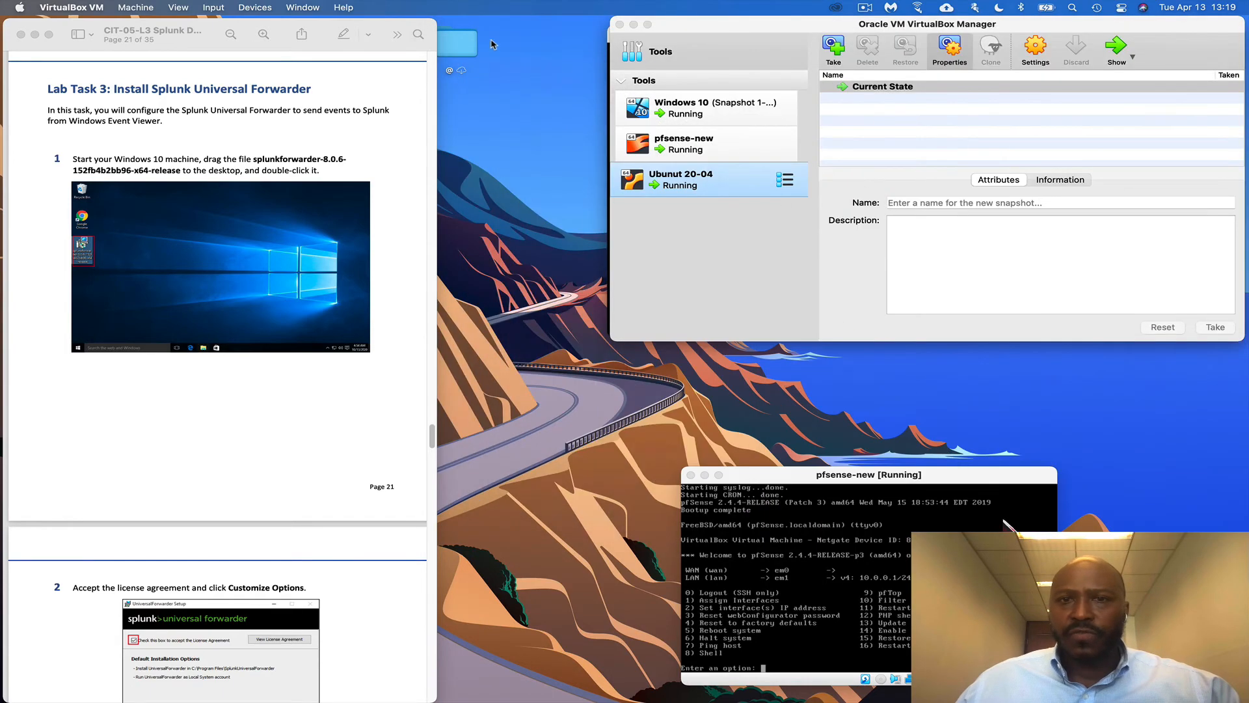
pyautogui.click(683, 112)
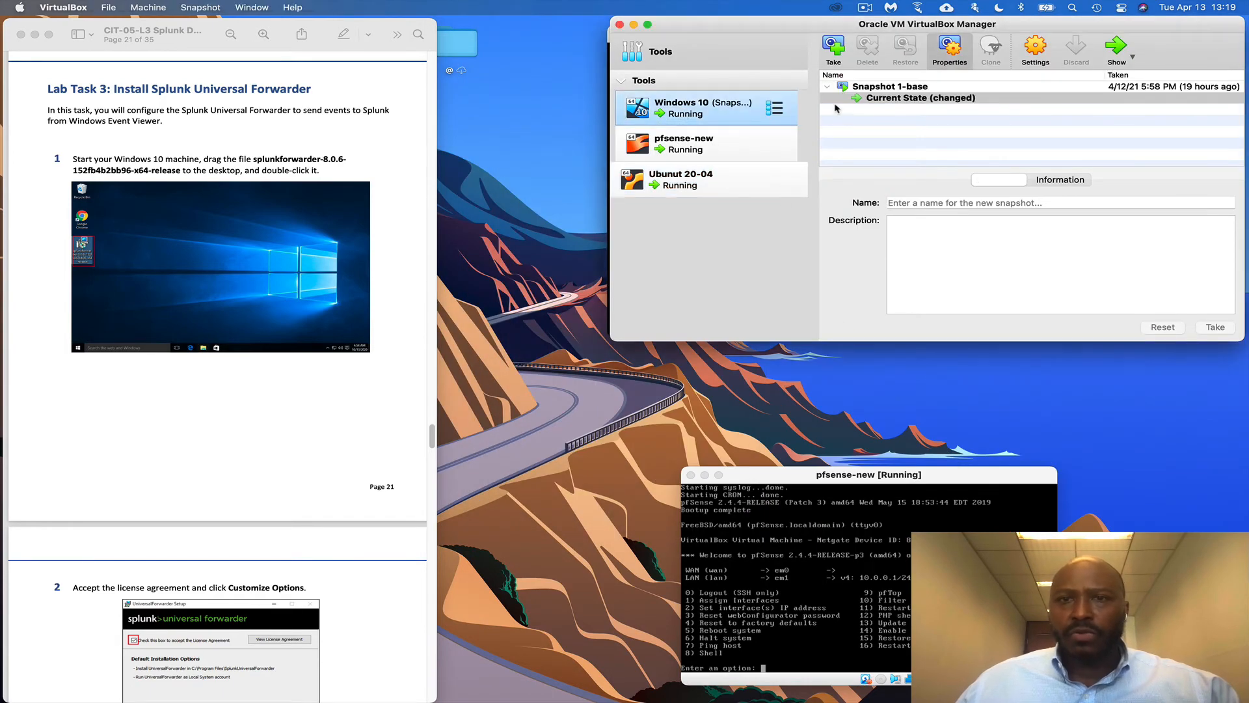
pyautogui.doubleClick(683, 112)
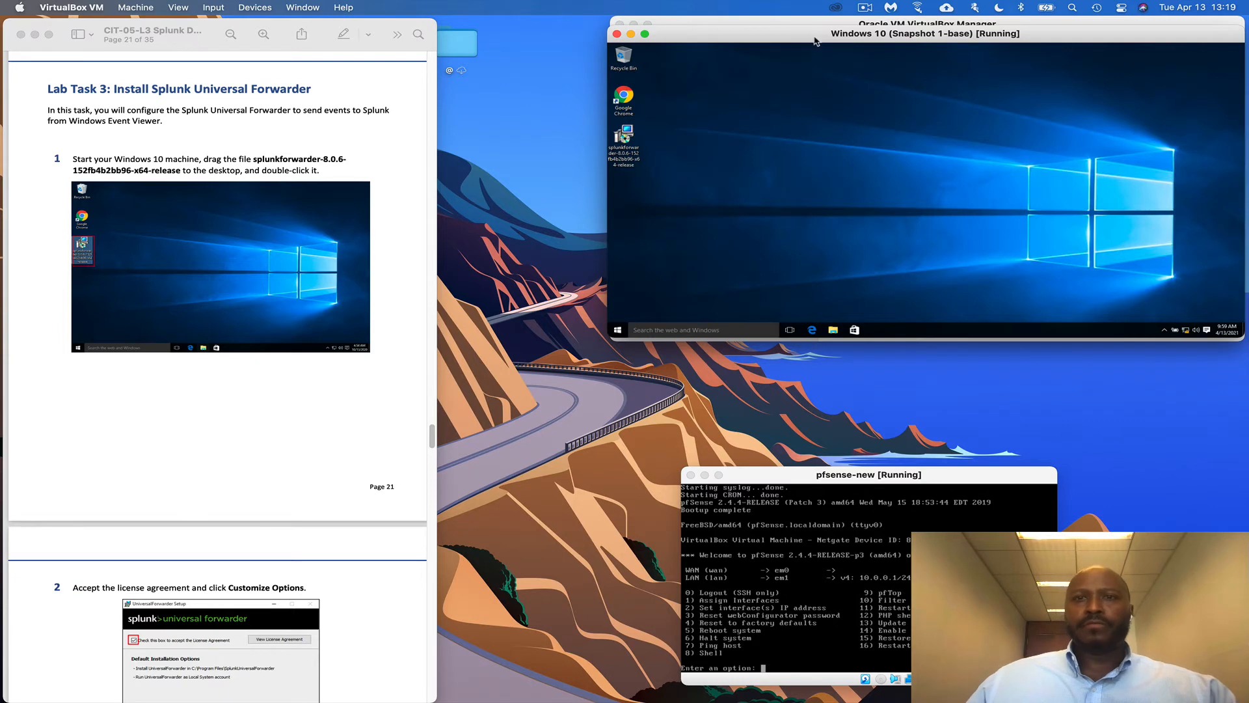
# Move the Windows 10 VM window up-left and enlarge it to show its desktop
pyautogui.moveTo(815, 37); pyautogui.dragTo(650, 27)
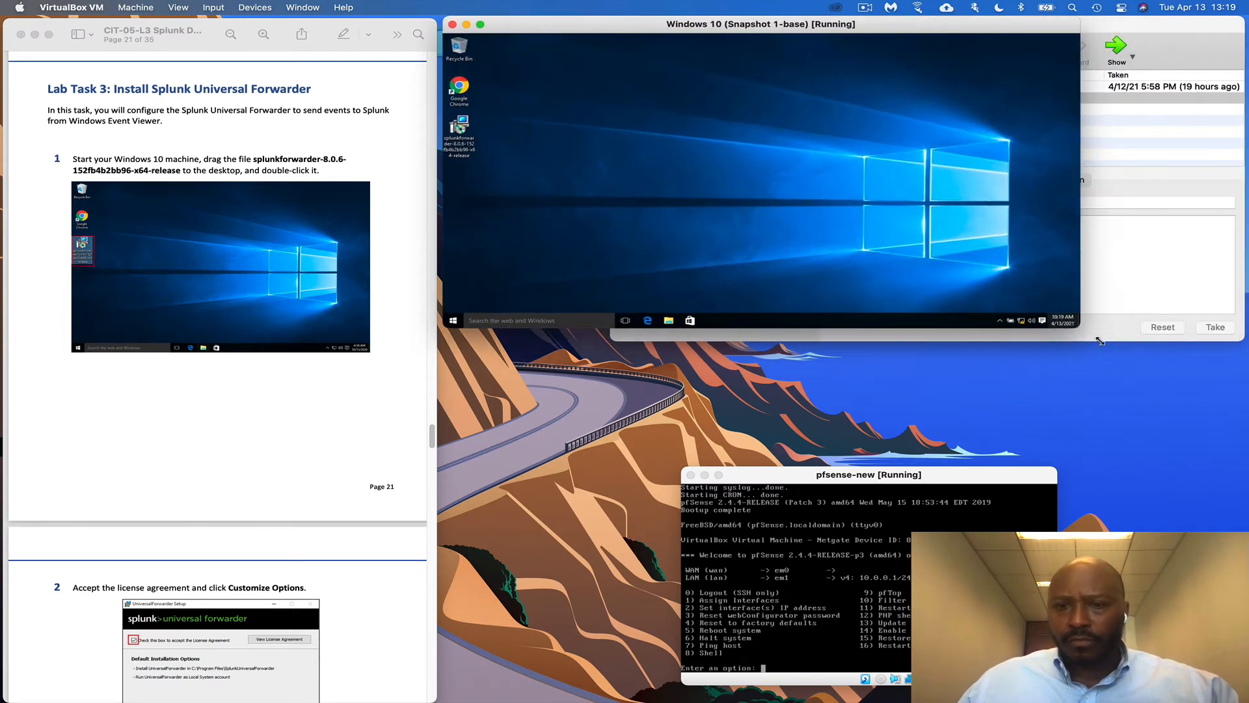
pyautogui.moveTo(1073, 326); pyautogui.dragTo(1221, 434)
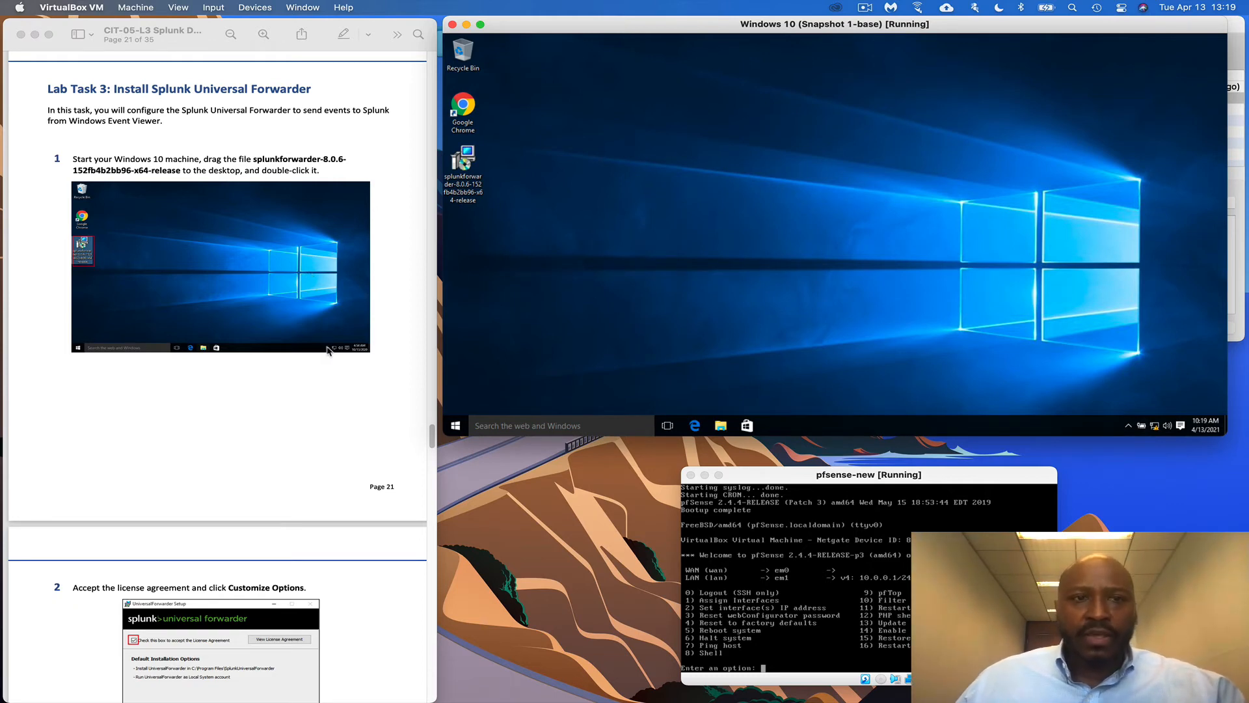
pyautogui.scroll(-1, 328, 351)
pyautogui.scroll(-12, 332, 353)
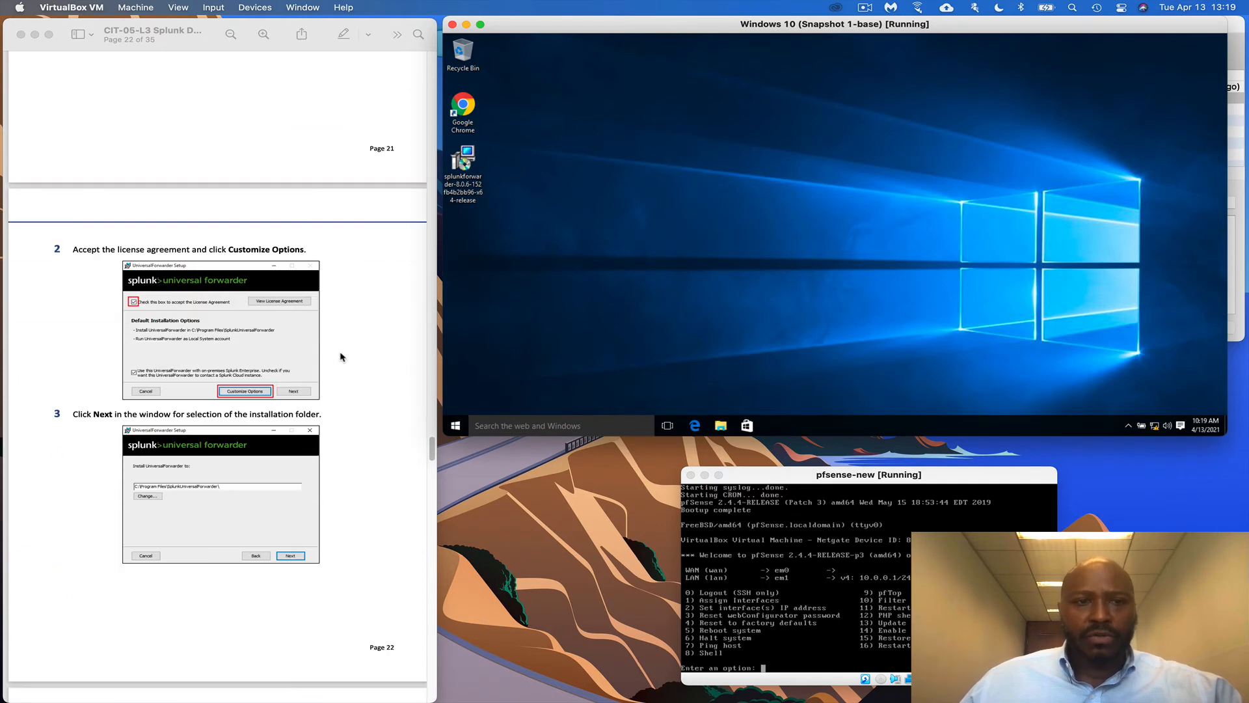
pyautogui.scroll(-3, 340, 356)
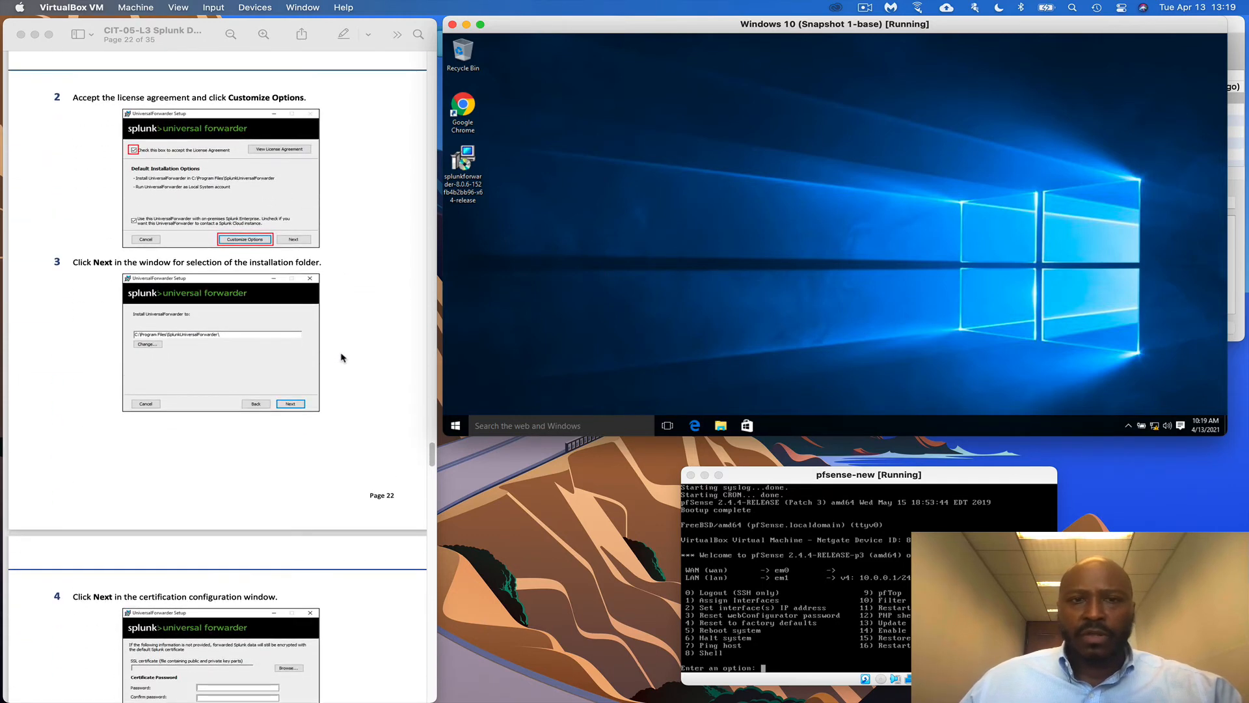
pyautogui.press('super+Tab')
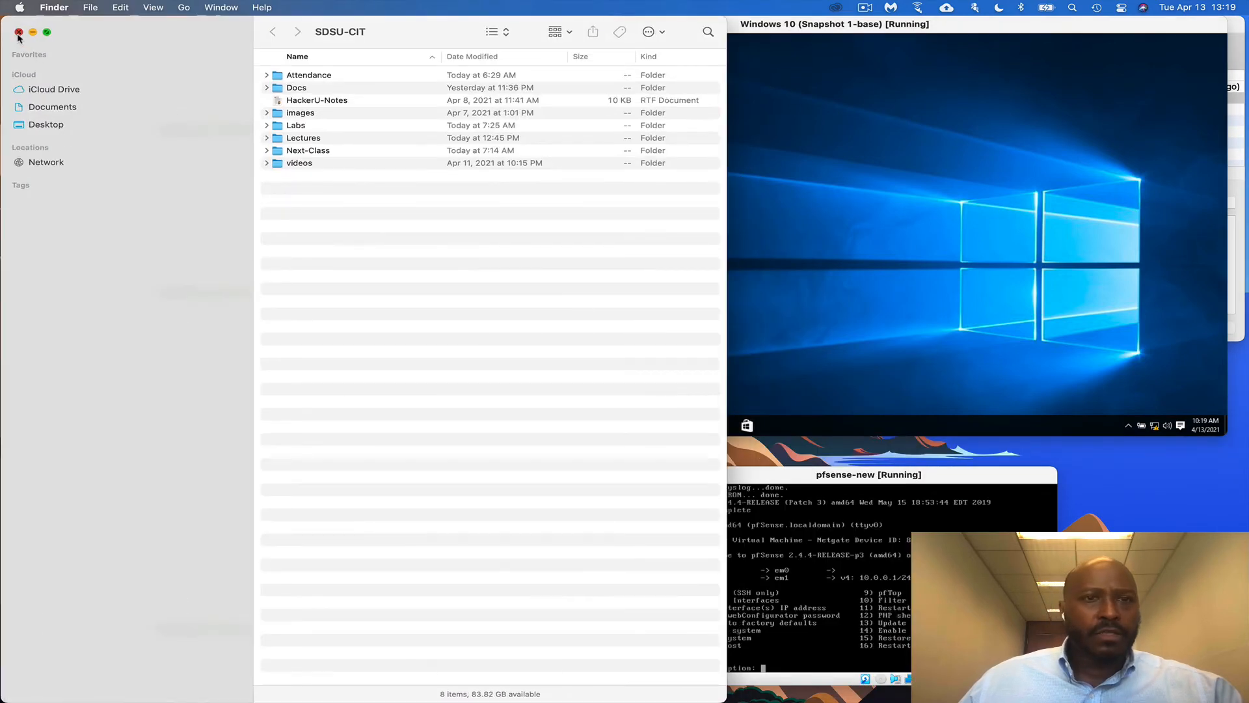
# Close the SDSU-CIT folder and open Downloads via Spotlight, moving it beside the VM
pyautogui.click(18, 33)
pyautogui.press('super+space')
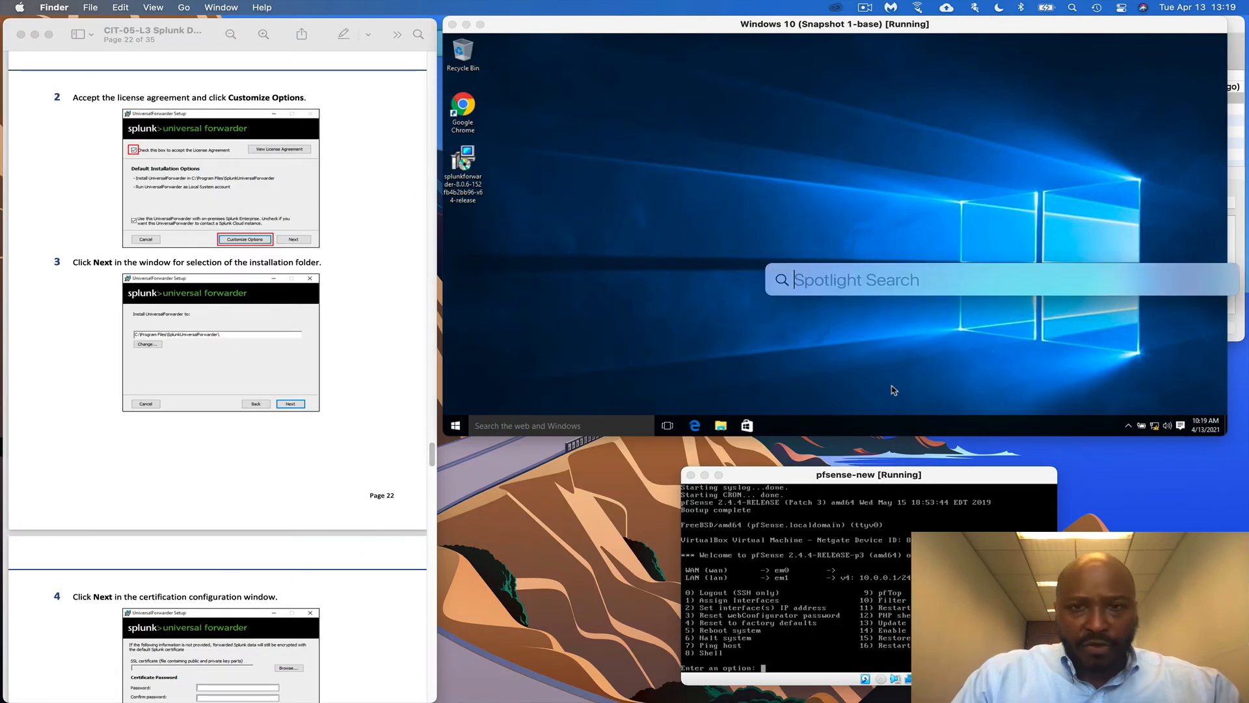
pyautogui.write('downloads')
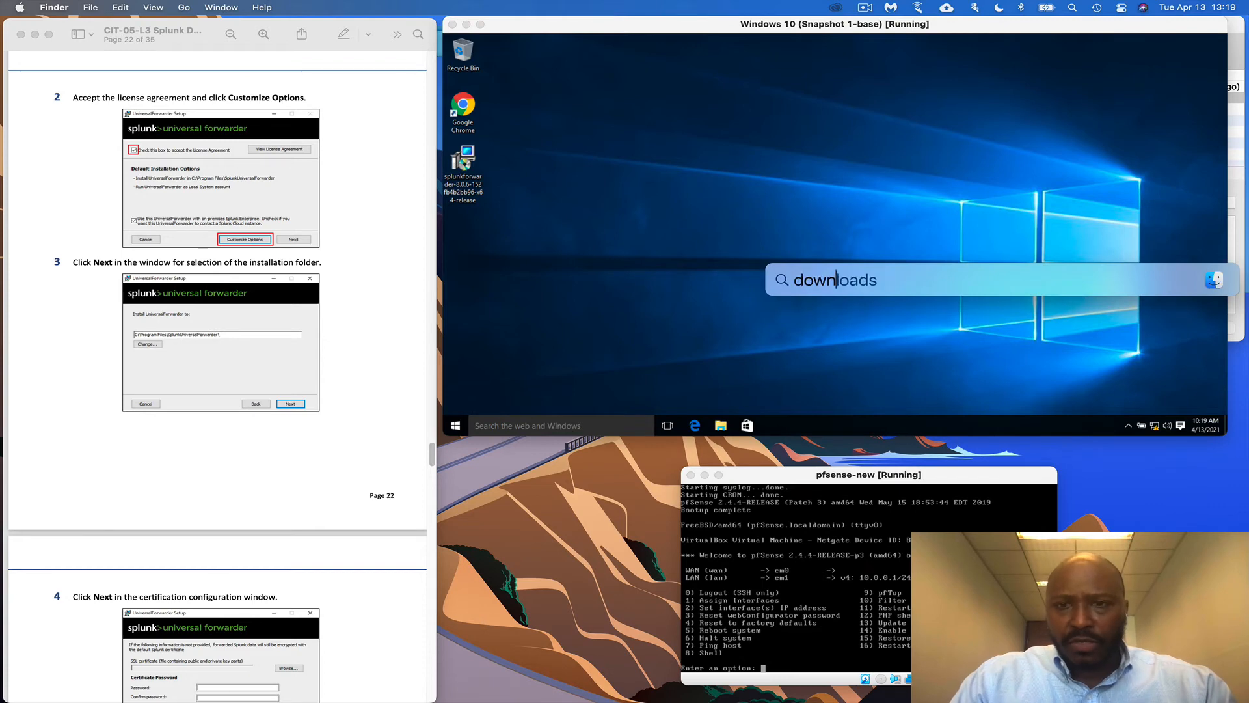
pyautogui.press('Return')
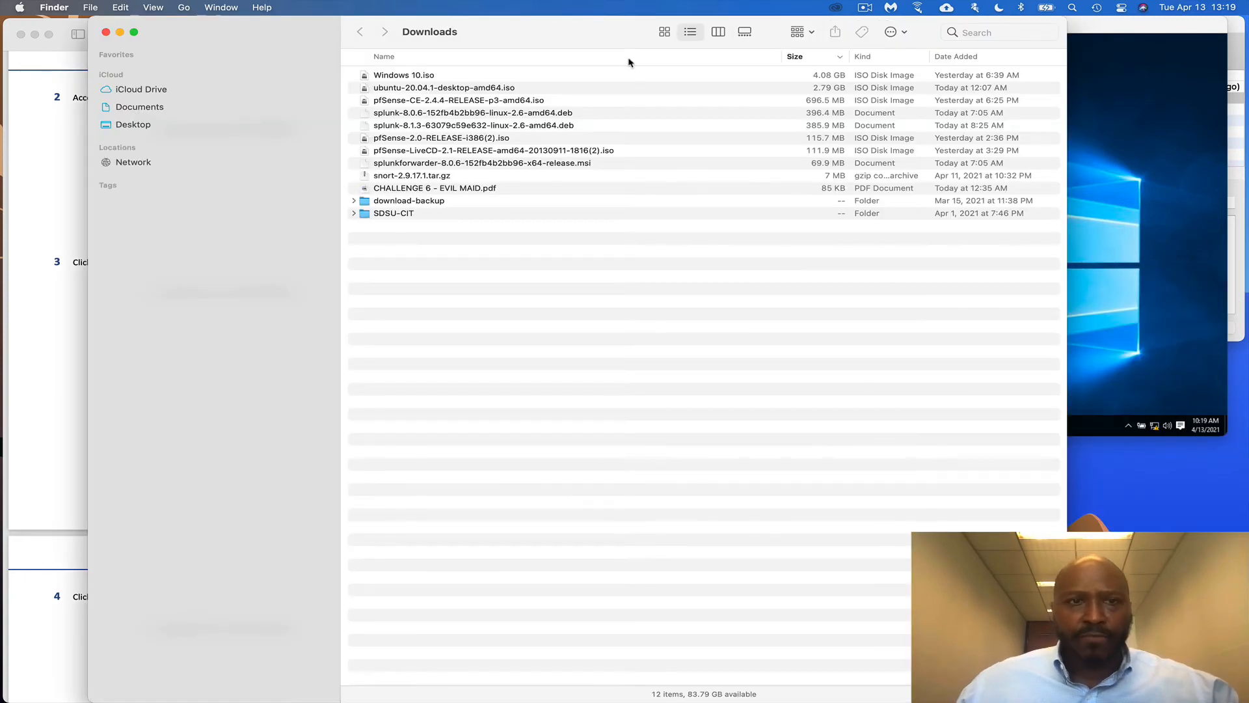
pyautogui.moveTo(287, 39); pyautogui.dragTo(631, 289)
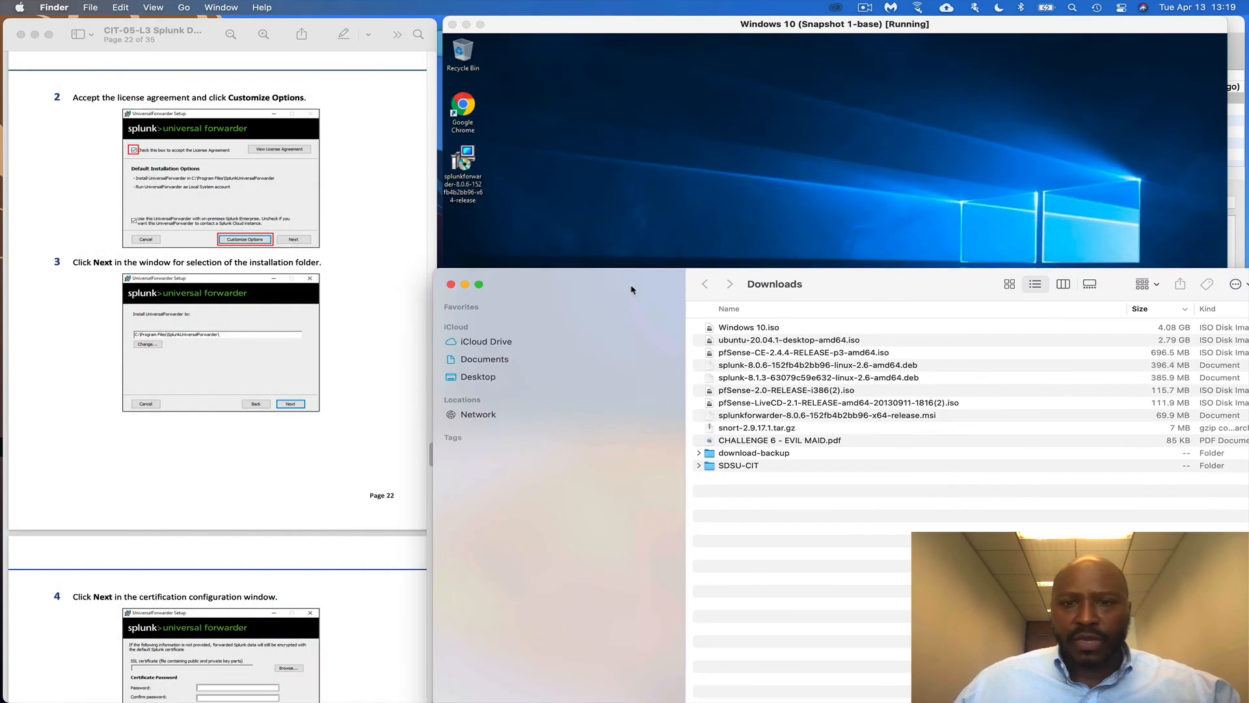
# Drag the splunkforwarder-8.0.6 .msi onto the Windows 10 desktop, replacing the existing copy
pyautogui.click(806, 417)
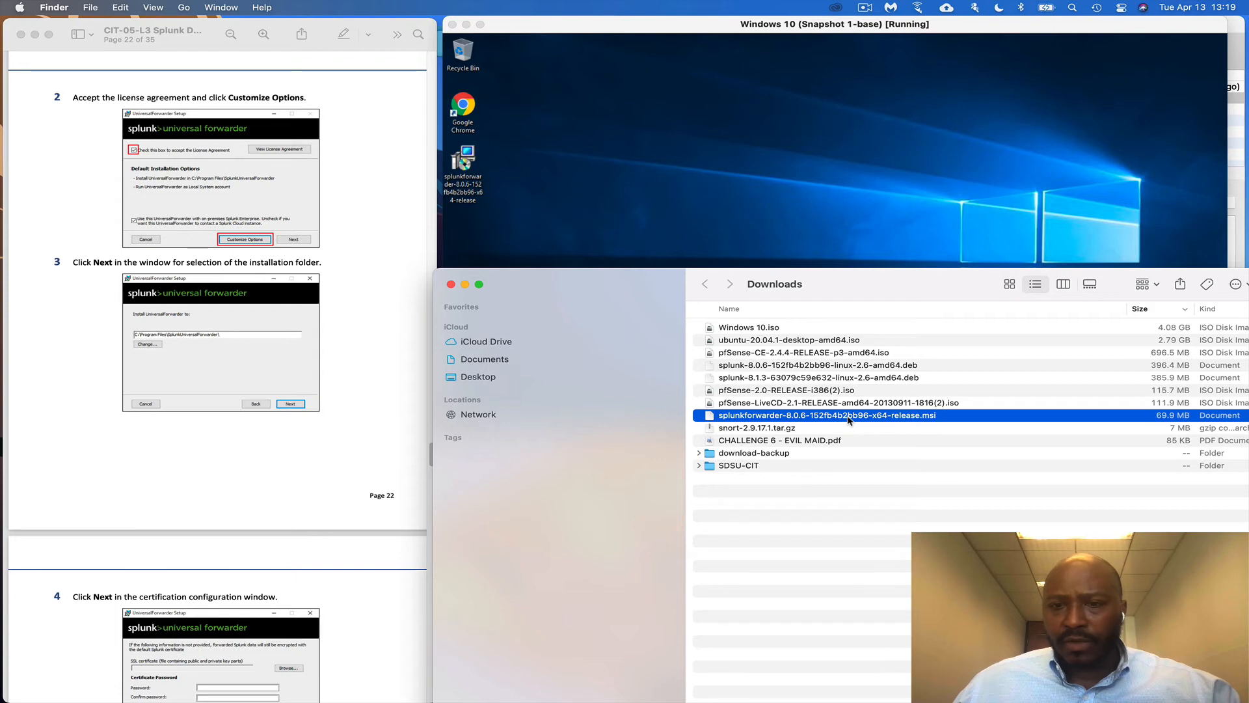
pyautogui.moveTo(823, 417); pyautogui.dragTo(732, 260)
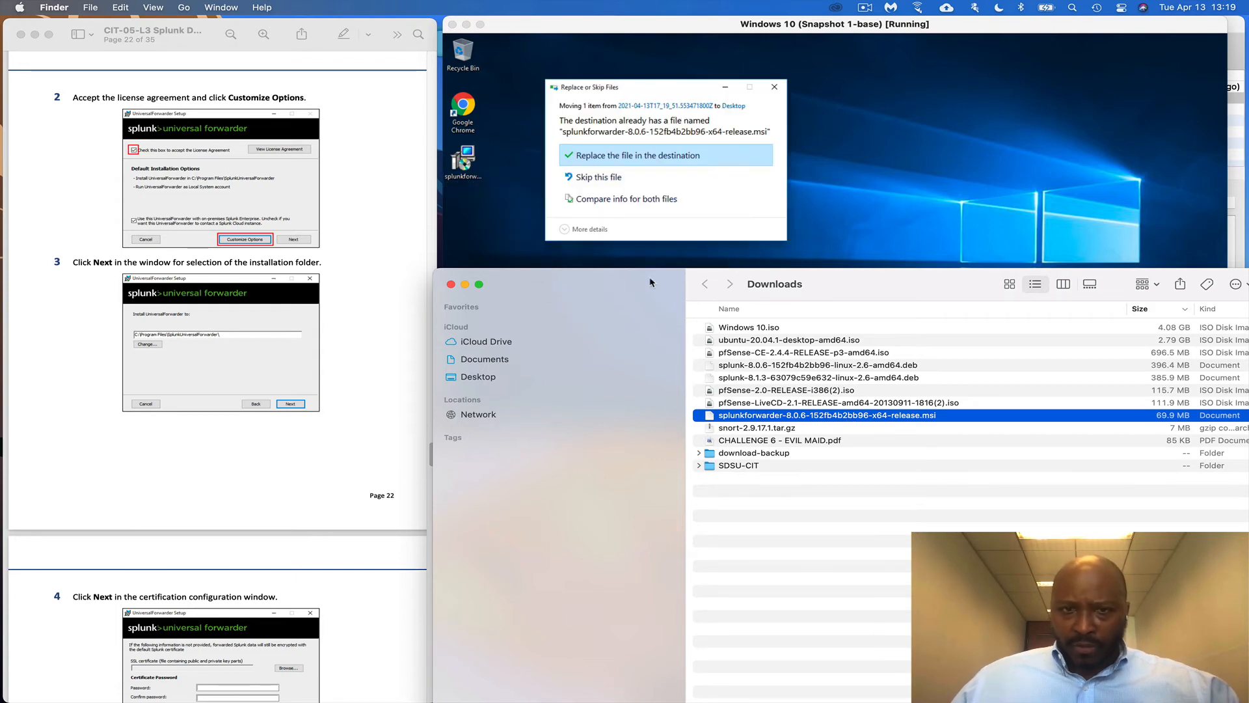
pyautogui.moveTo(653, 290); pyautogui.dragTo(674, 399)
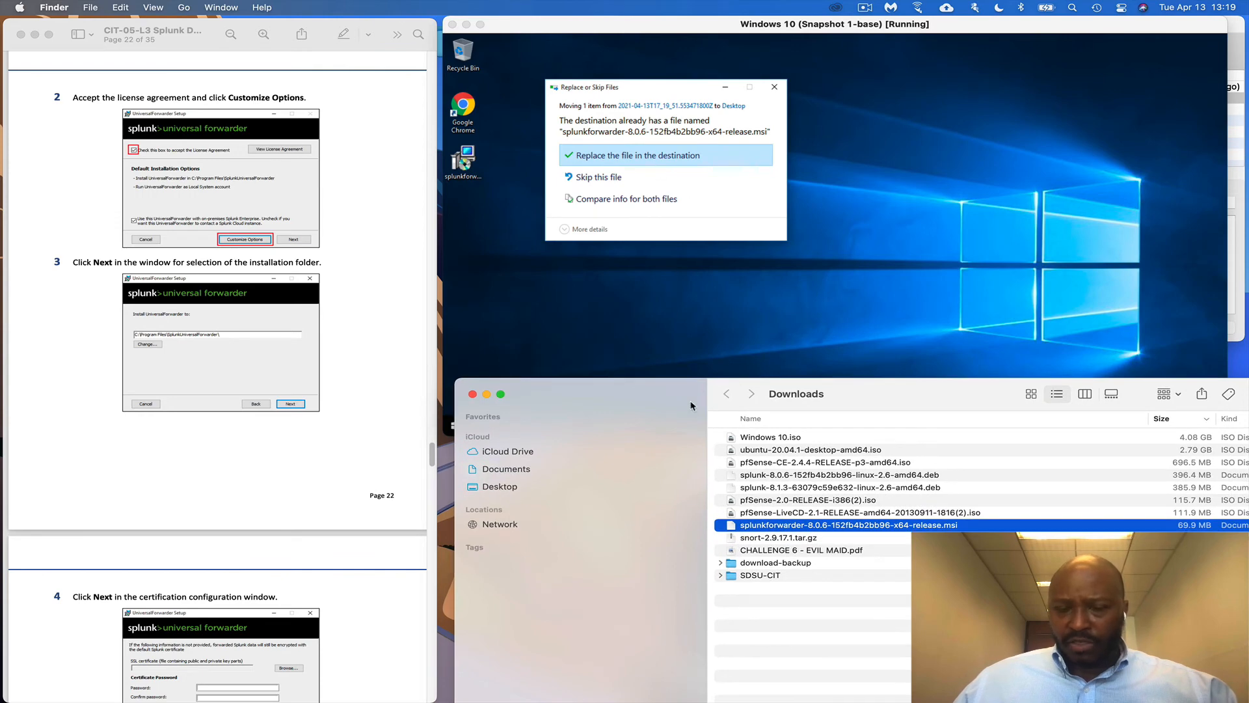
pyautogui.click(472, 395)
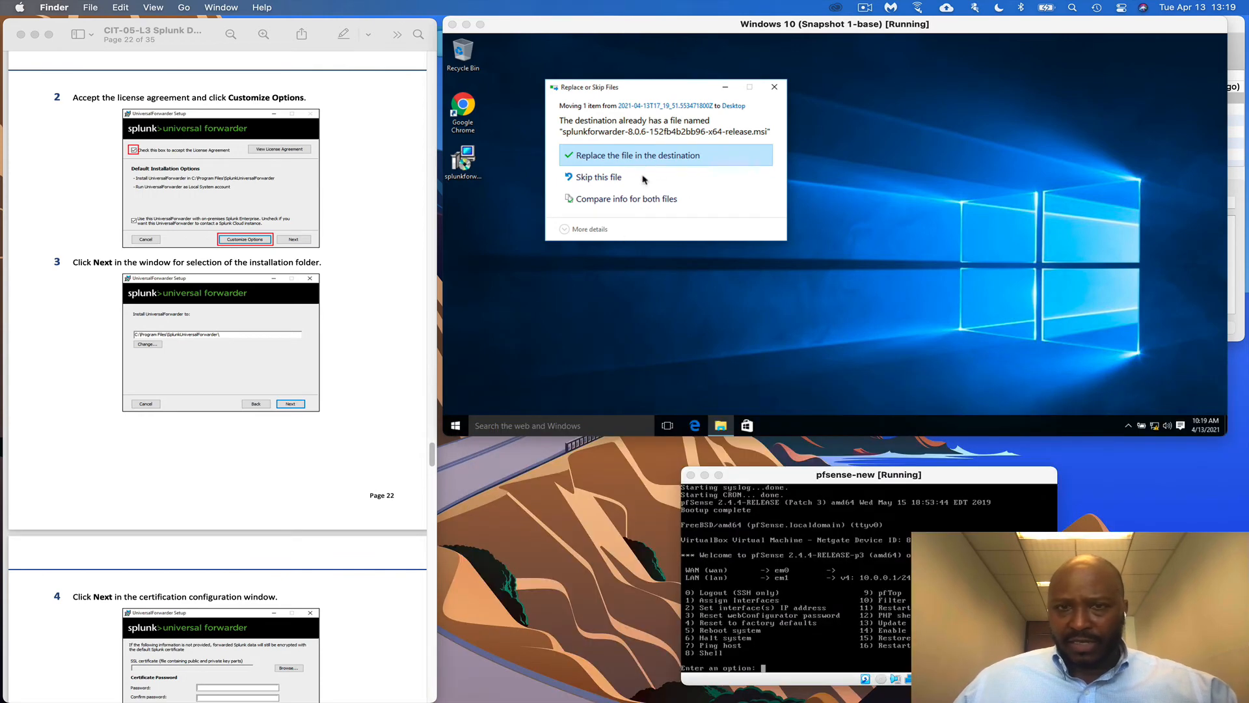
pyautogui.click(647, 158)
pyautogui.click(646, 158)
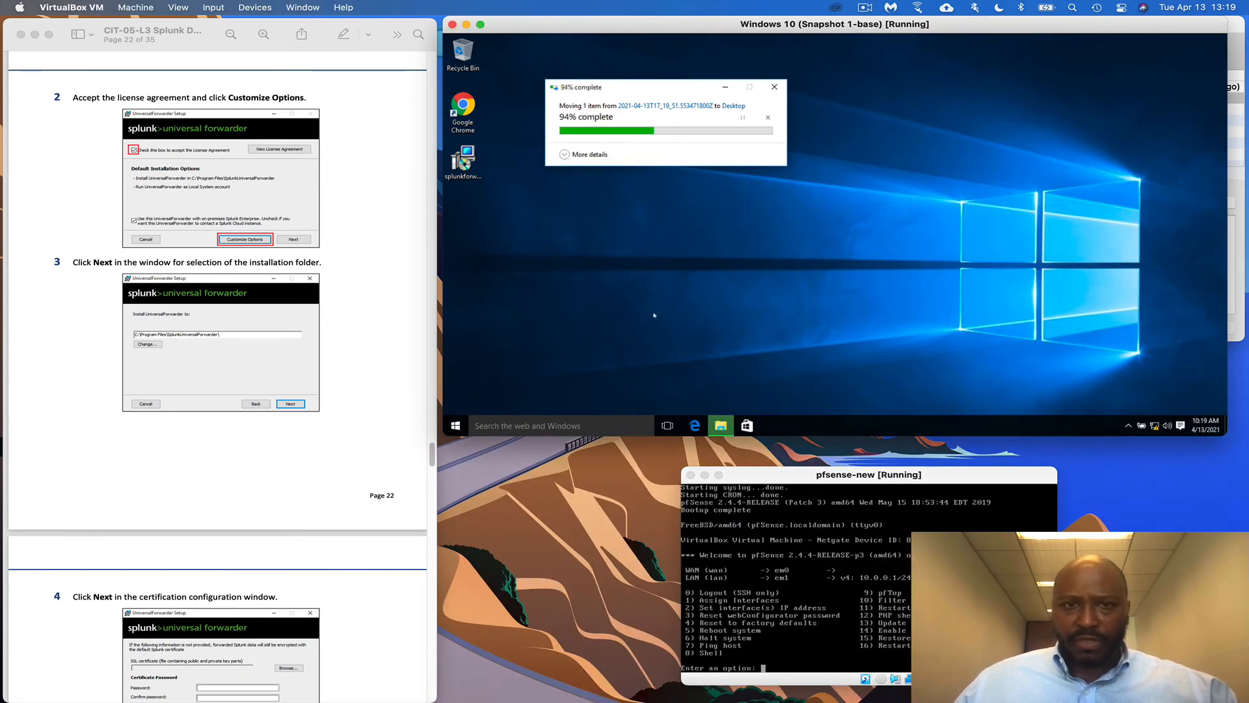
pyautogui.scroll(5, 401, 299)
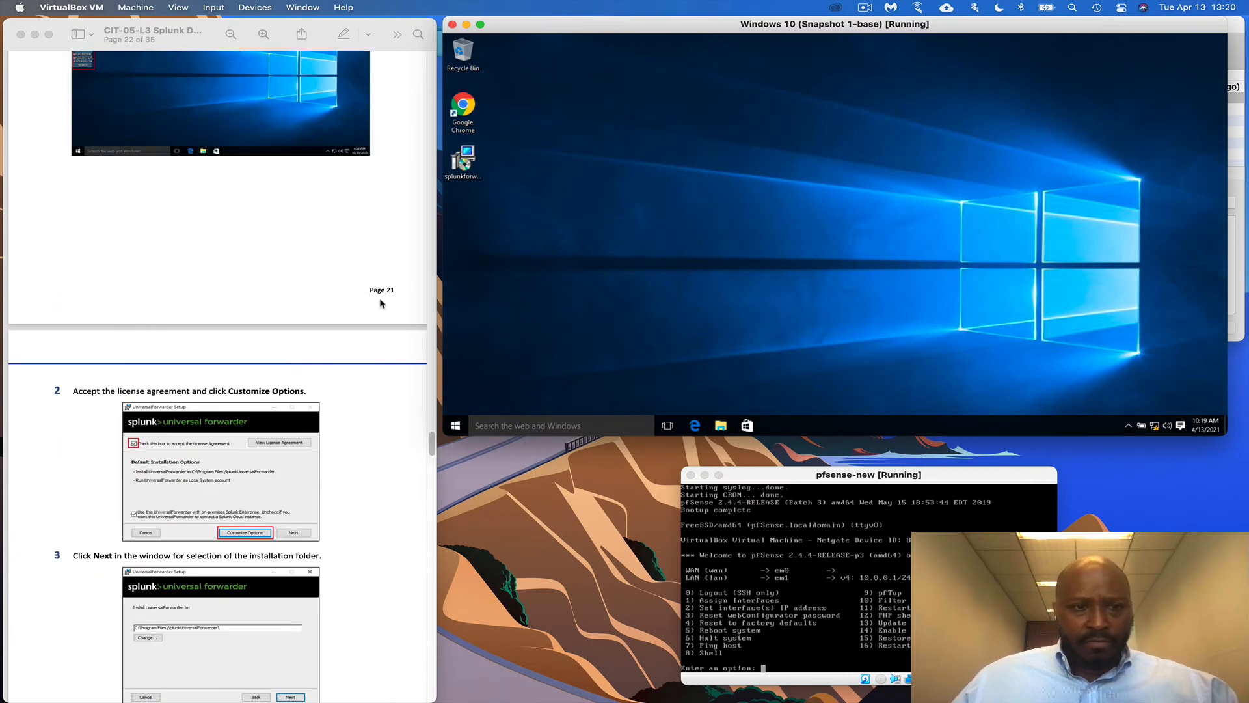
pyautogui.scroll(-2, 382, 301)
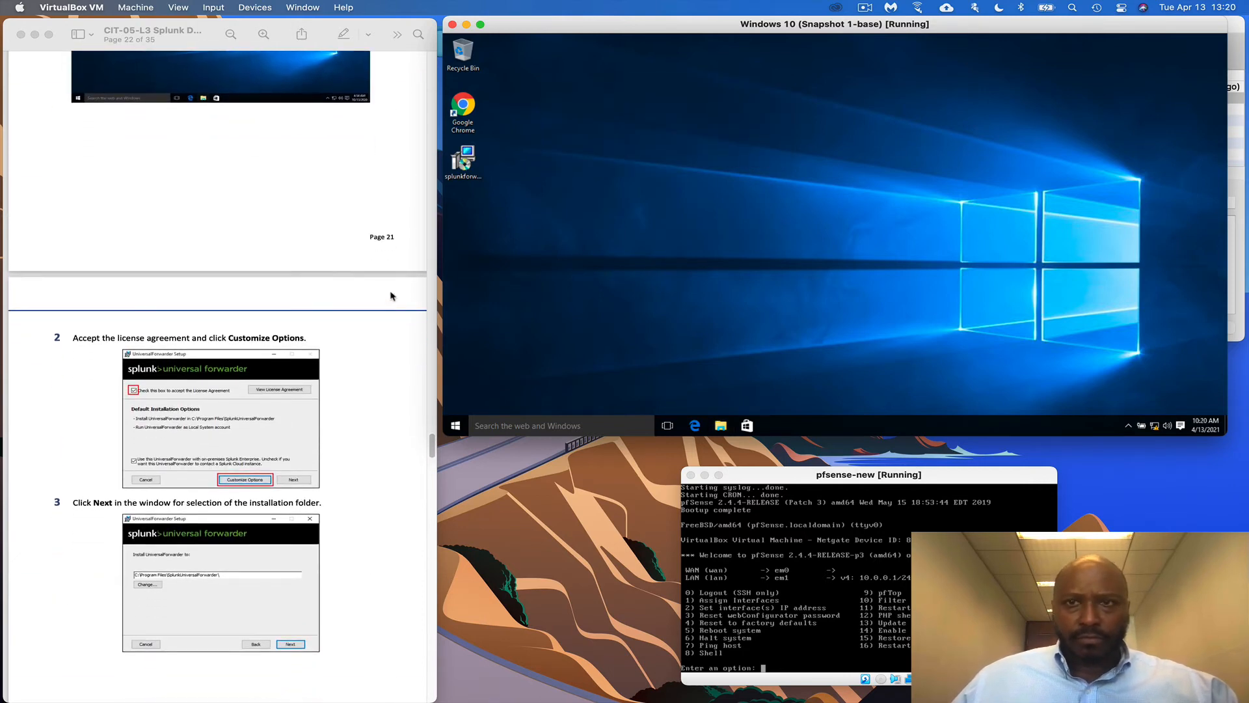
pyautogui.scroll(5, 274, 322)
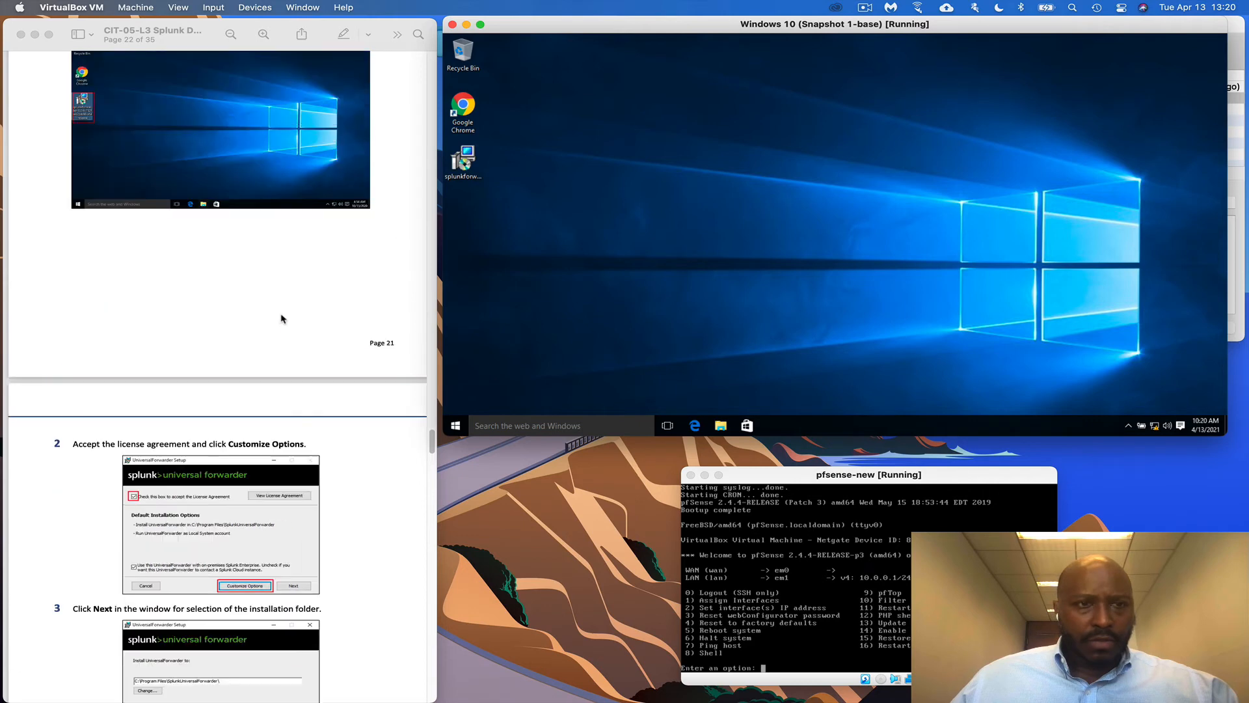
# Launch the forwarder installer, accept the license and choose Customize Options
pyautogui.doubleClick(480, 158)
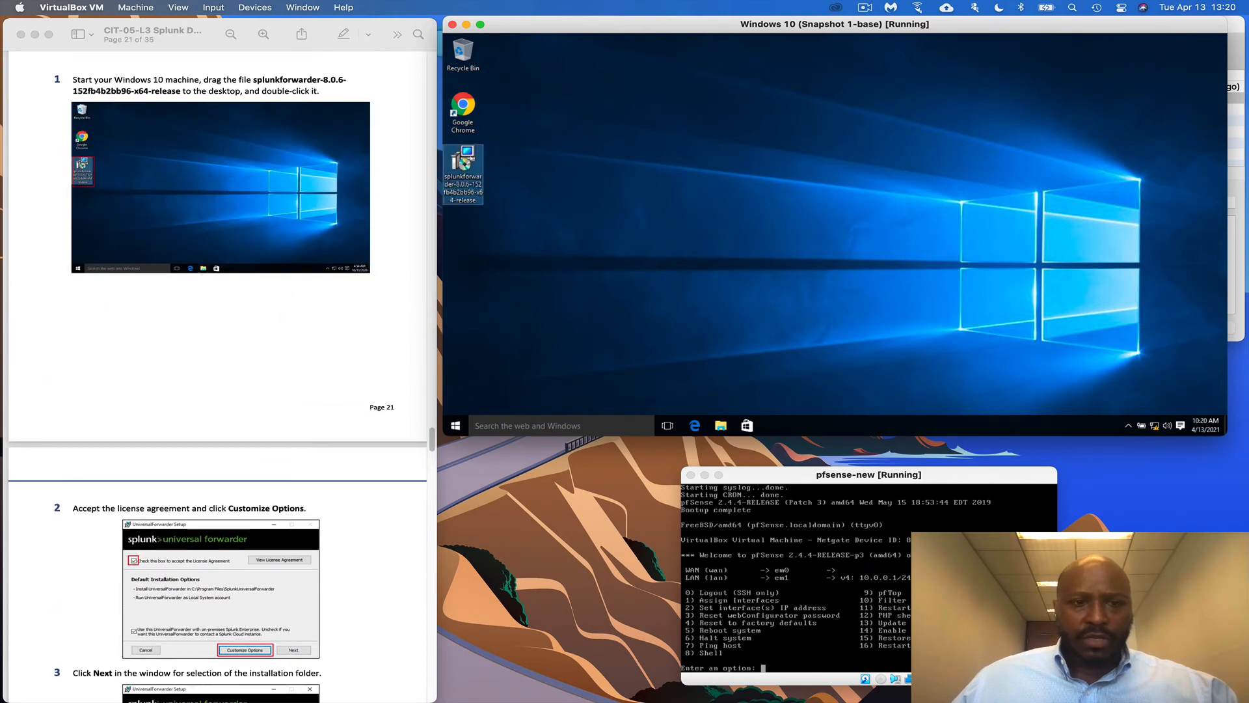
pyautogui.scroll(-3, 313, 410)
pyautogui.scroll(-8, 313, 411)
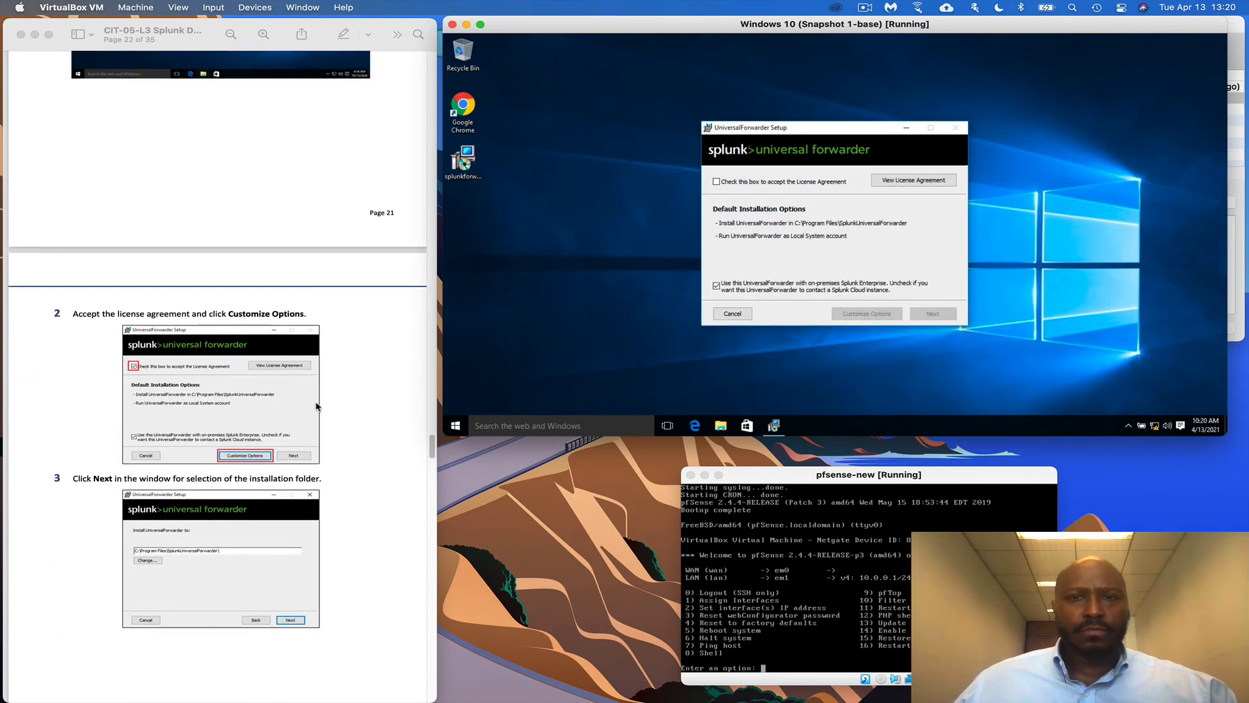
pyautogui.click(716, 183)
pyautogui.scroll(-1, 345, 322)
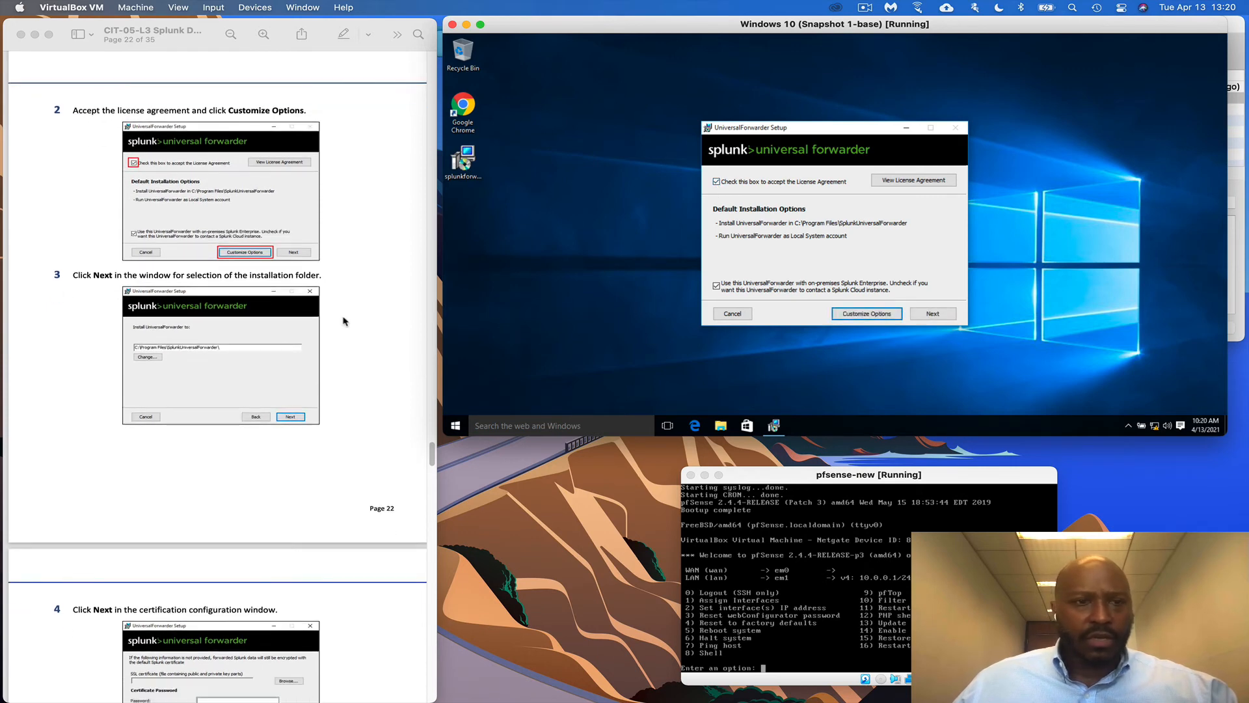
pyautogui.click(915, 315)
# Keep the default install folder, certificate settings and Local System account, then select Security Log
pyautogui.scroll(-4, 325, 348)
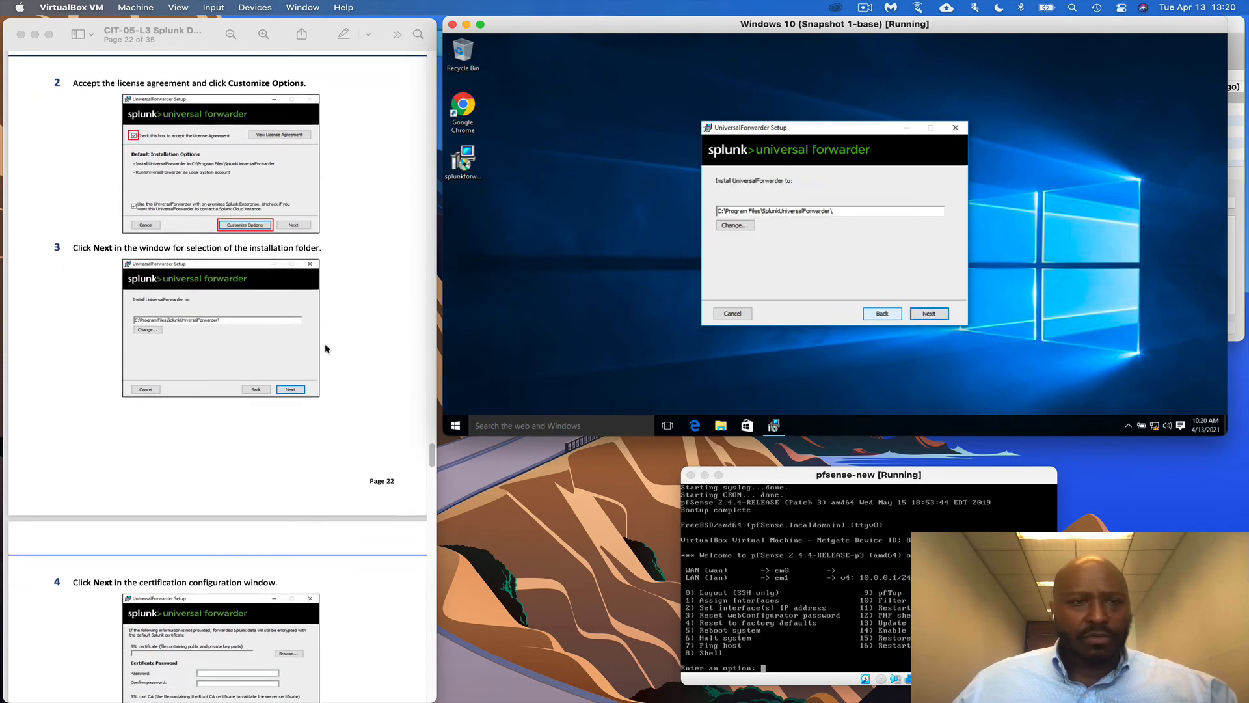
pyautogui.scroll(-1, 325, 348)
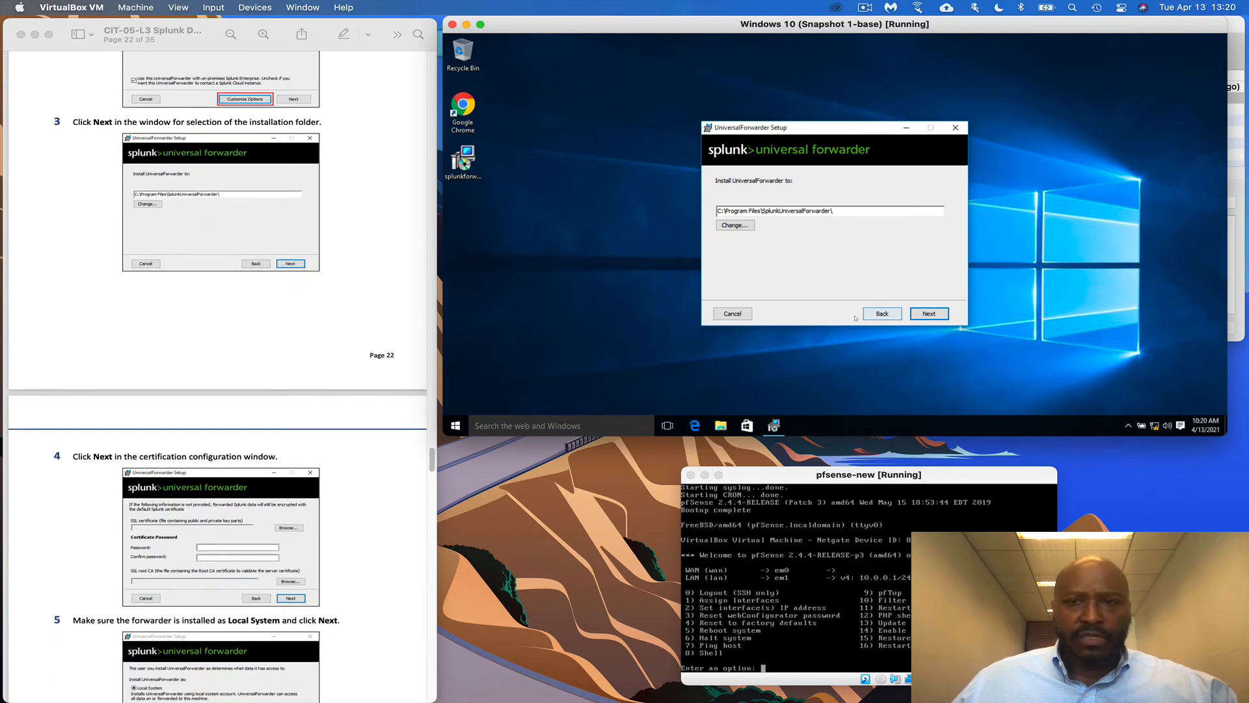
pyautogui.click(929, 315)
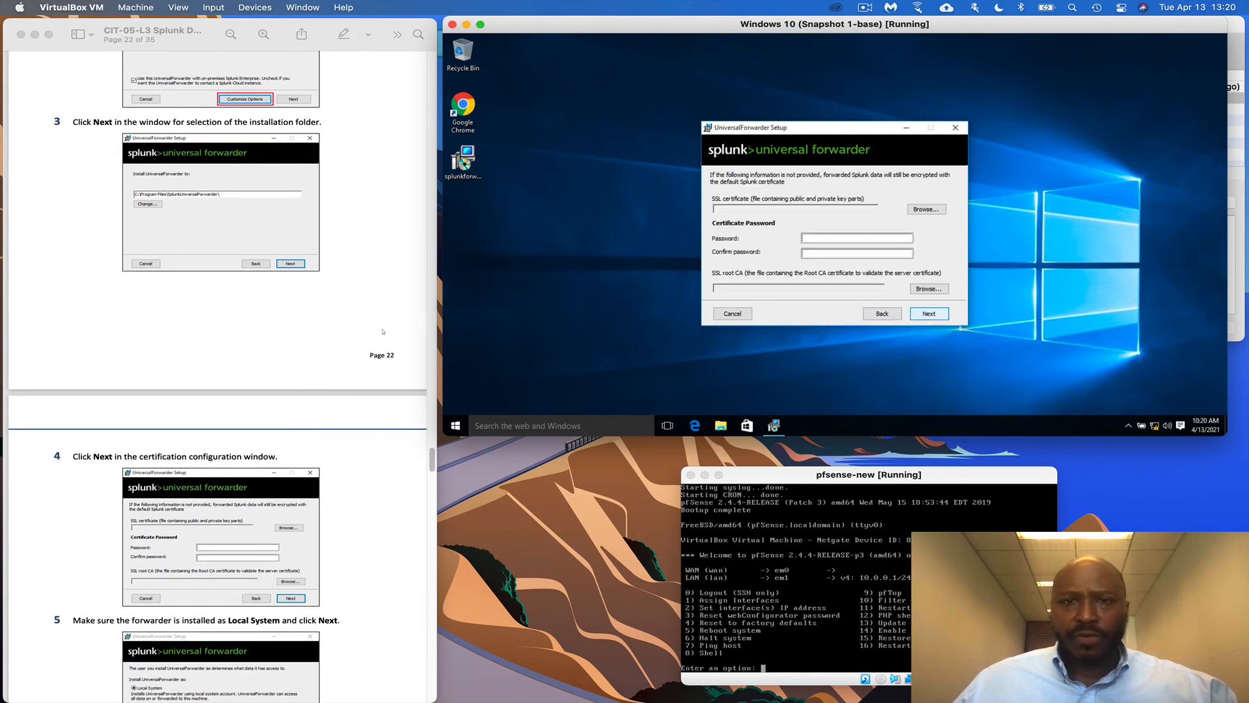
pyautogui.scroll(-7, 383, 331)
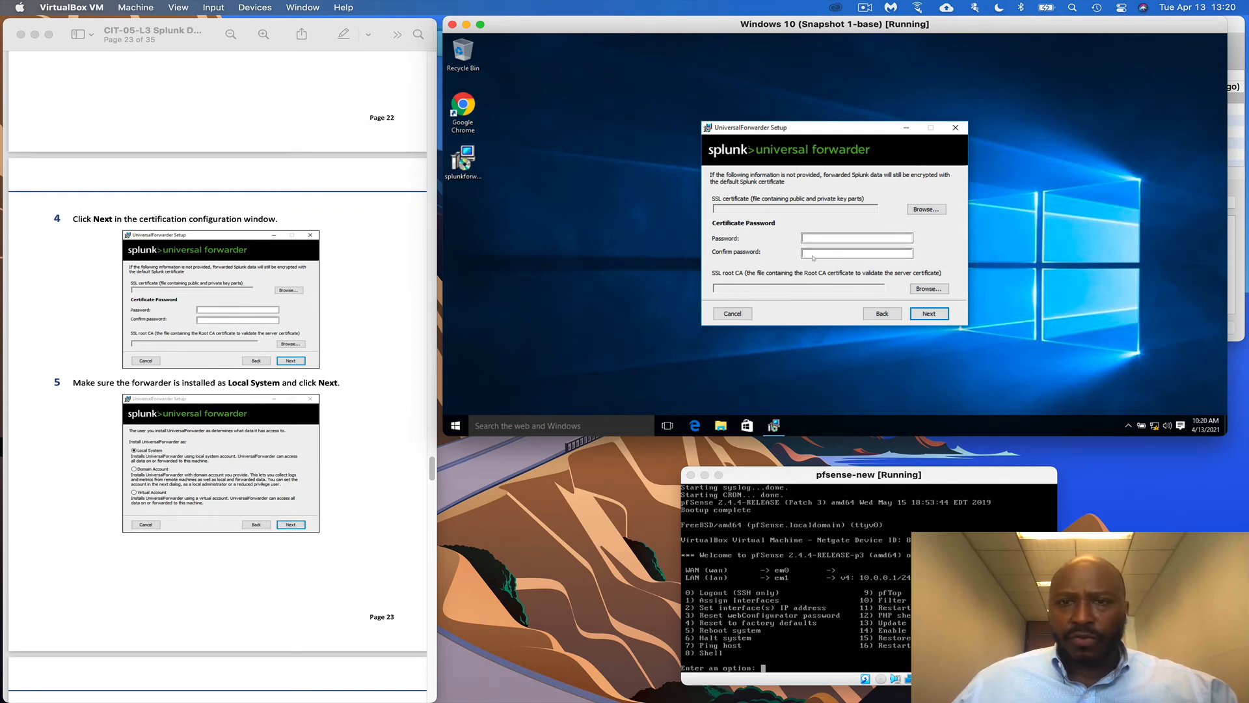
pyautogui.click(929, 314)
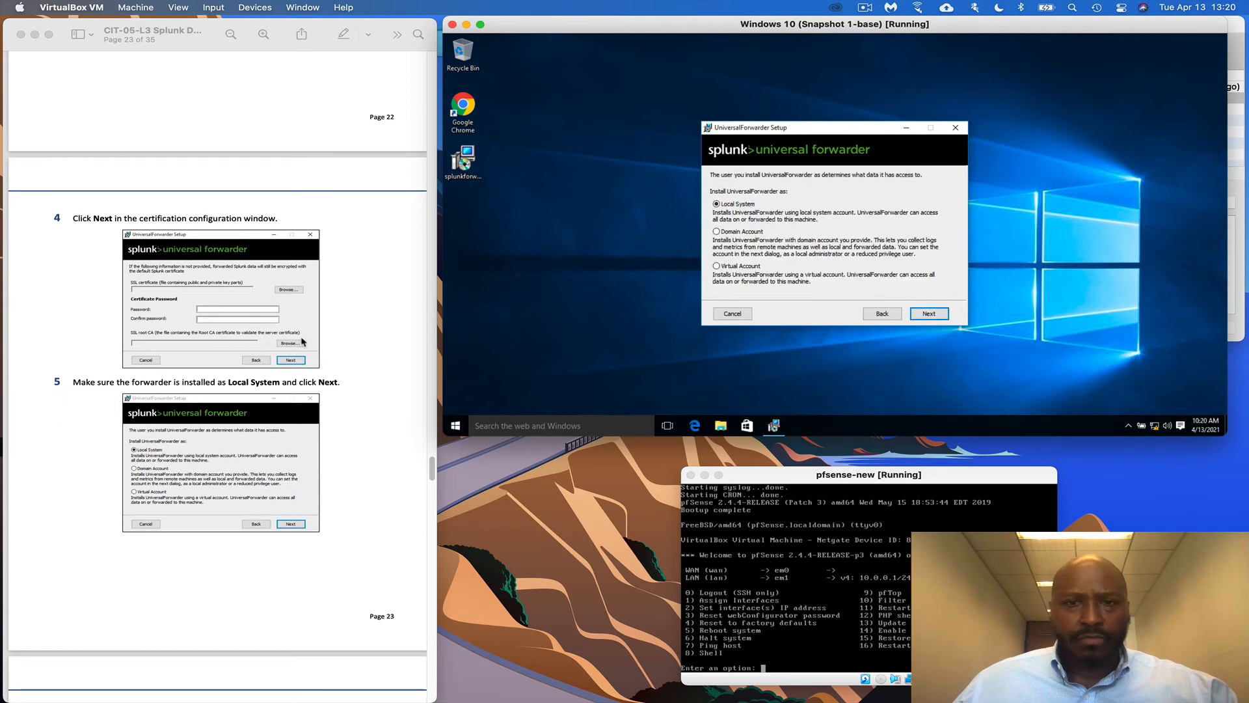
pyautogui.scroll(-8, 134, 162)
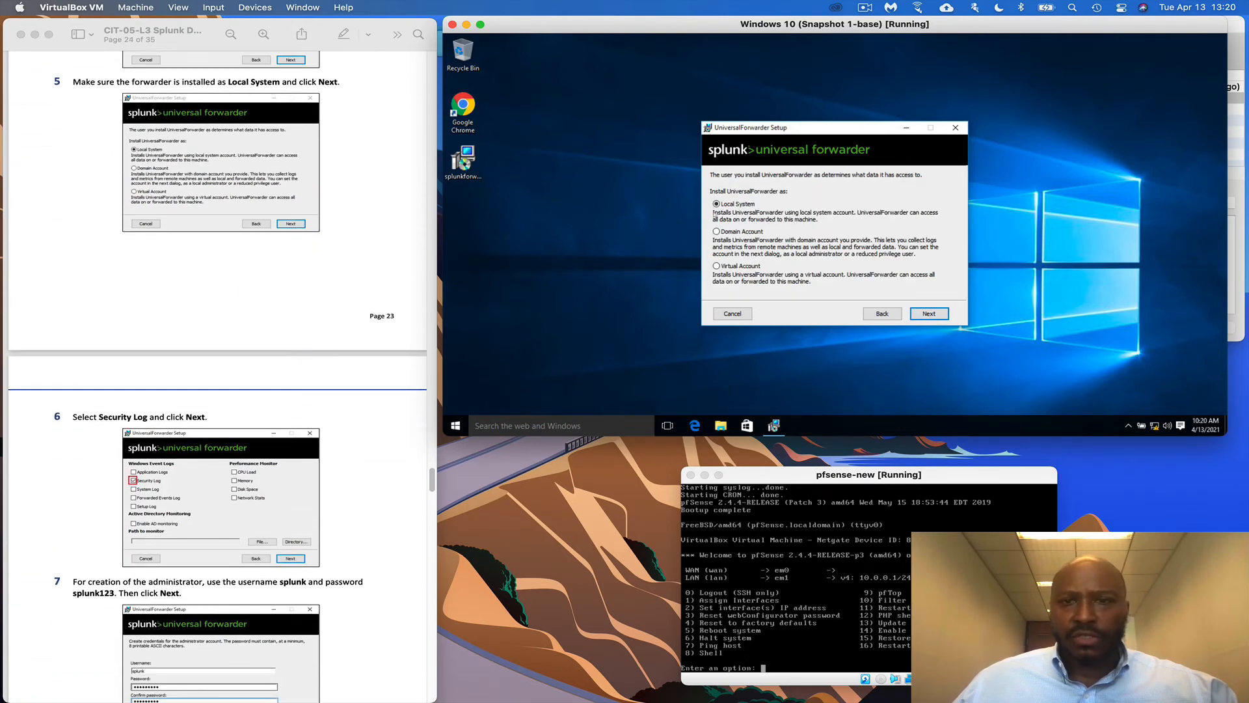
pyautogui.click(929, 314)
pyautogui.scroll(-3, 384, 403)
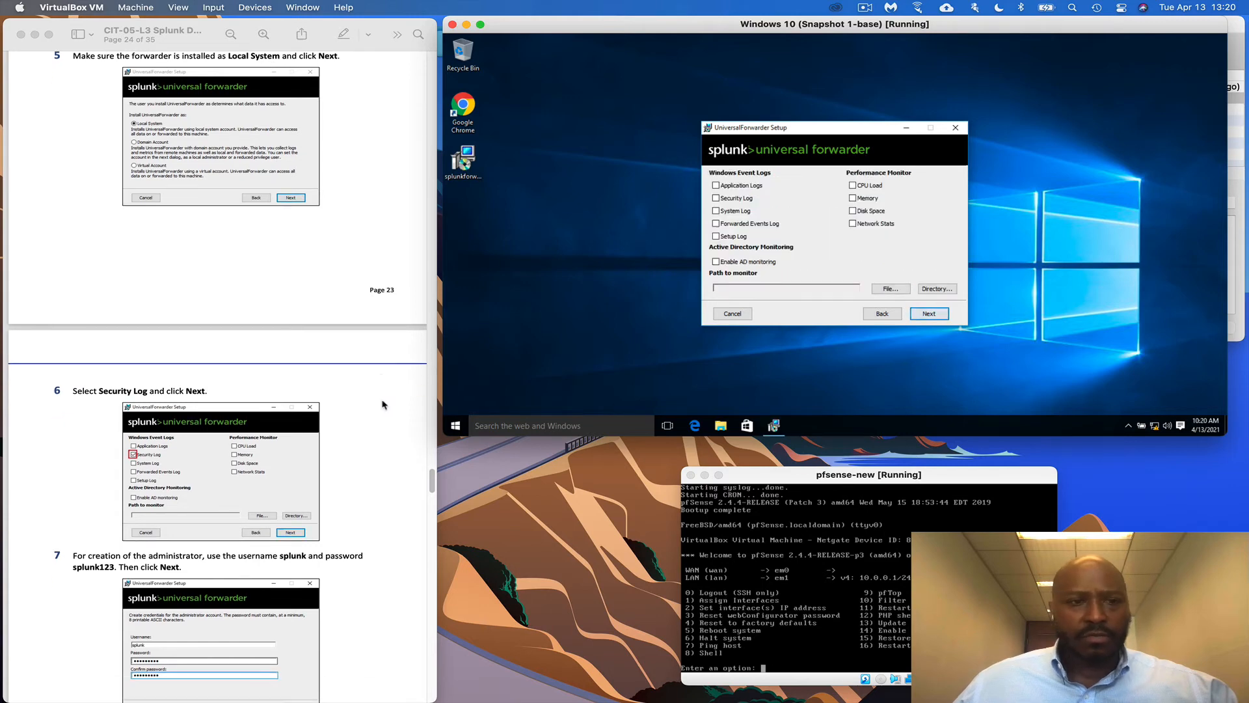
pyautogui.scroll(-2, 383, 404)
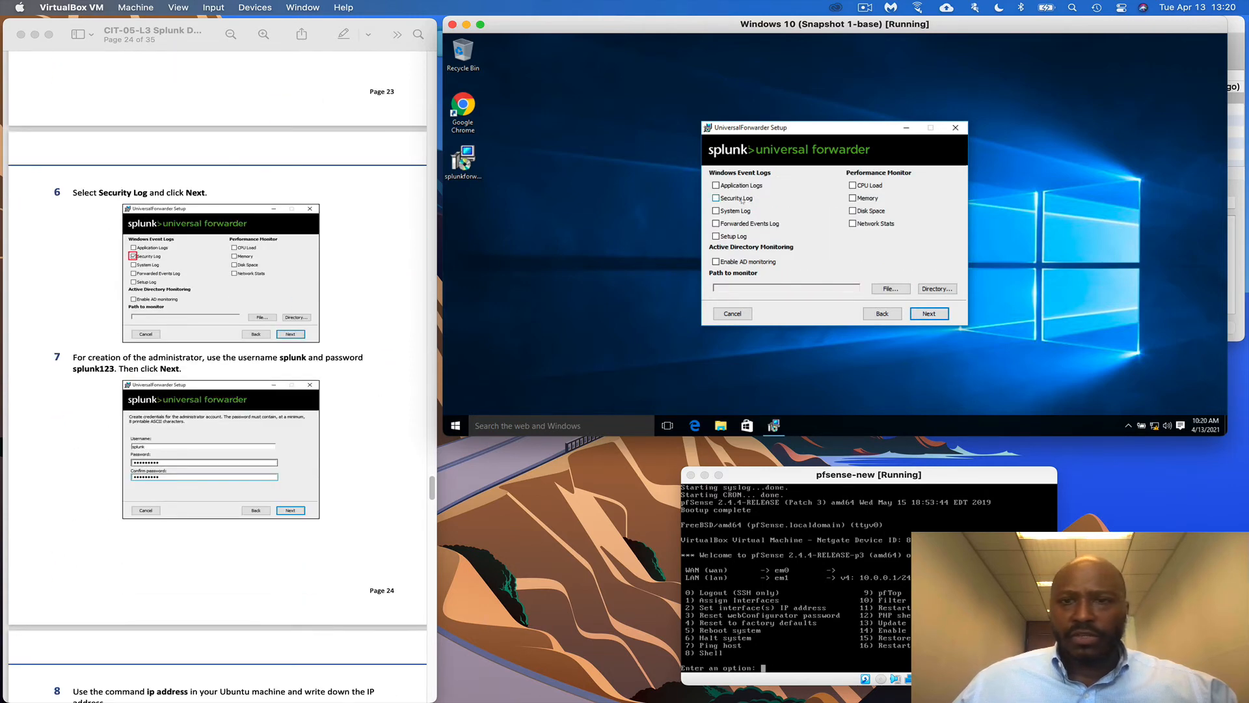
pyautogui.scroll(-5, 338, 488)
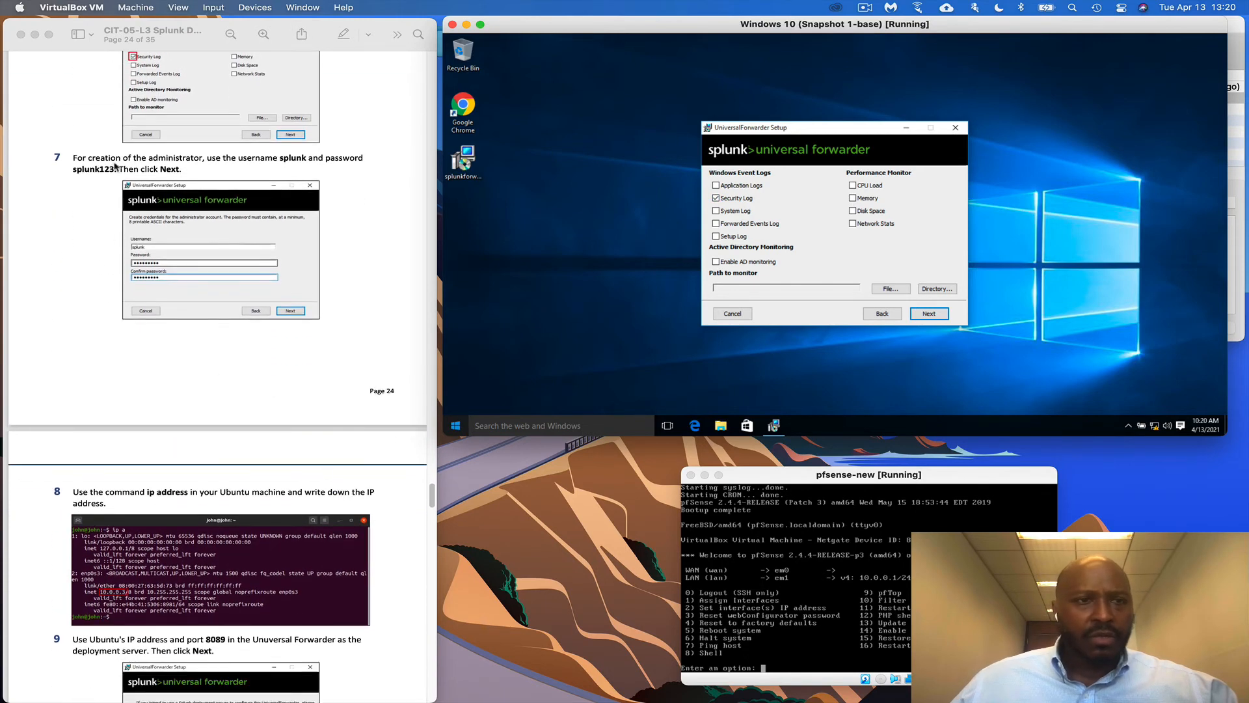
# Continue past the event logs and enter the administrator username and password
pyautogui.click(941, 316)
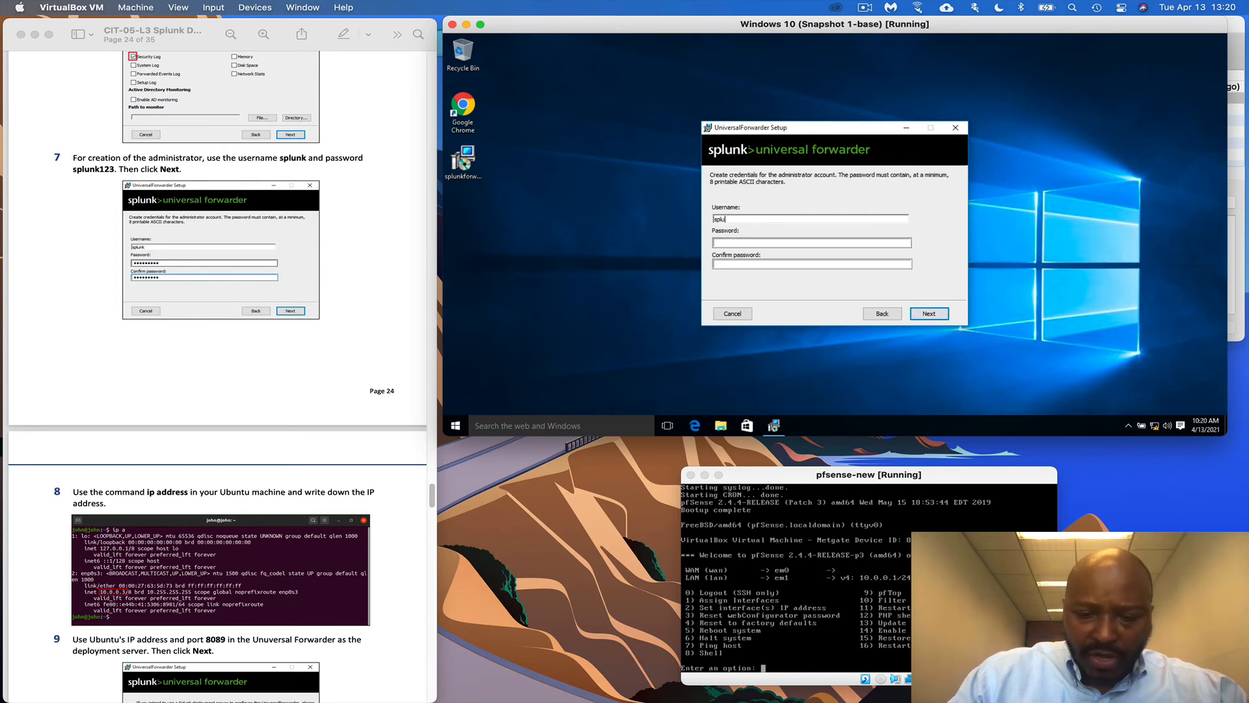
pyautogui.click(734, 243)
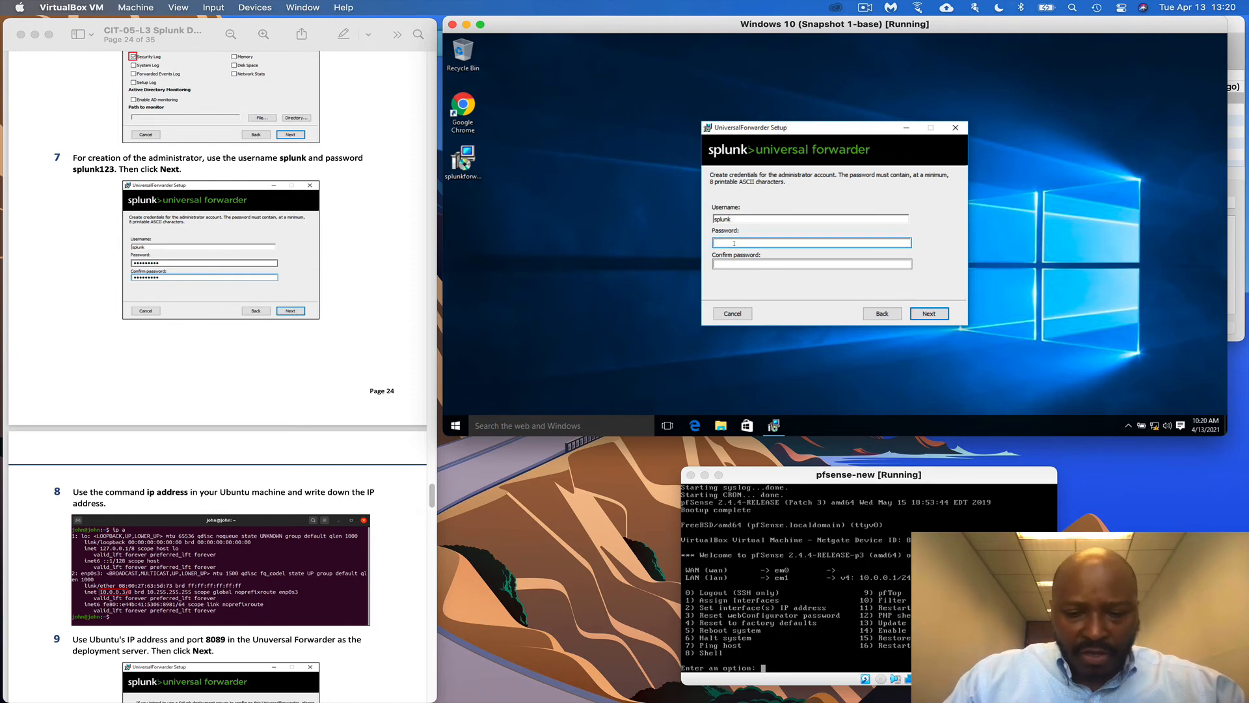
pyautogui.write('splunk123')
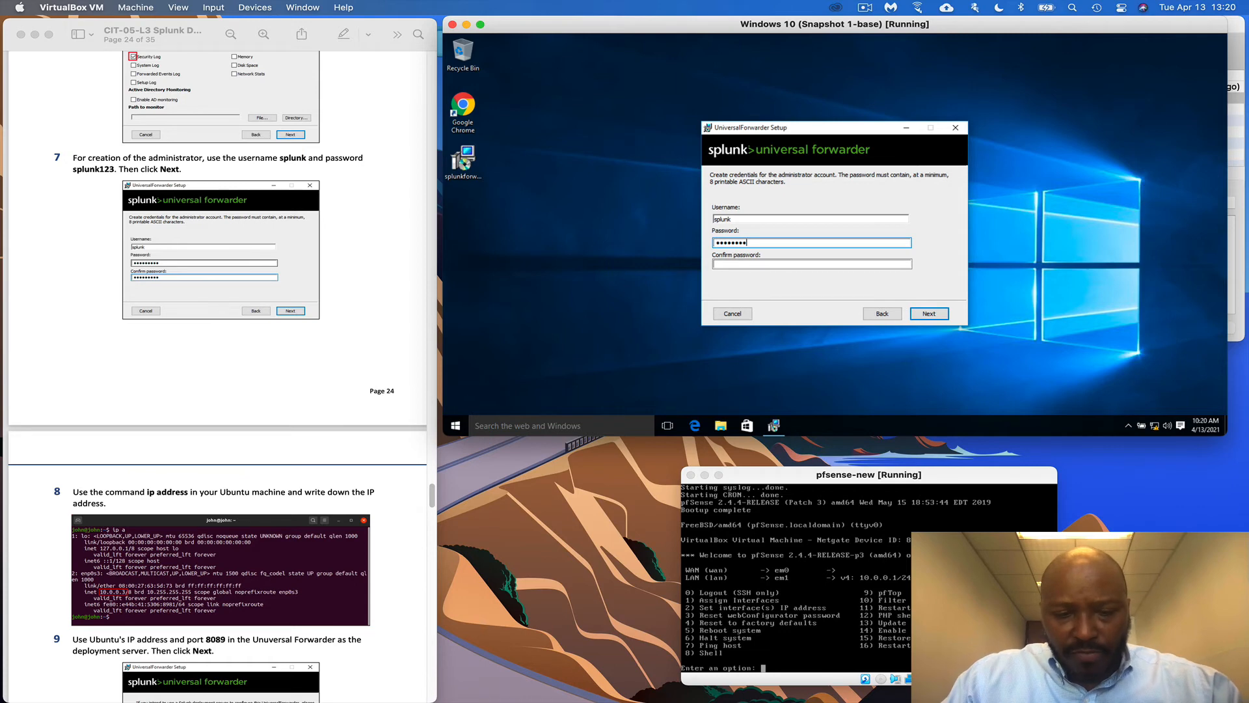
pyautogui.write('3')
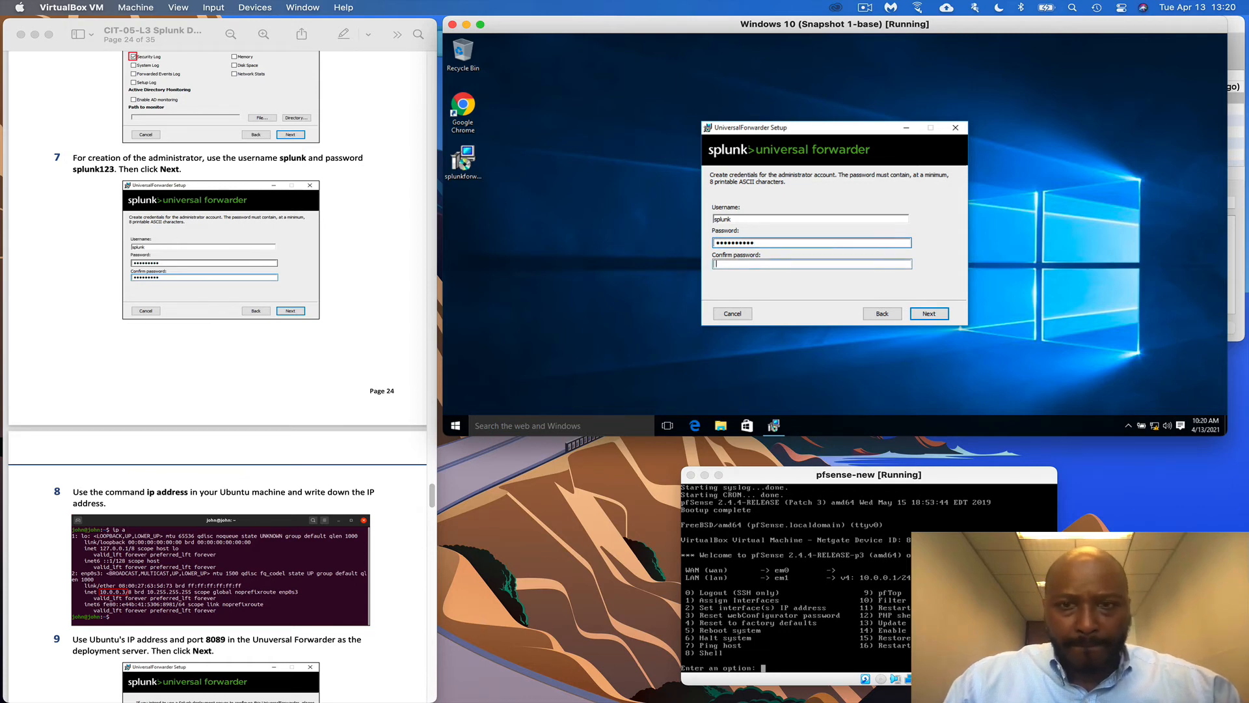
pyautogui.click(811, 264)
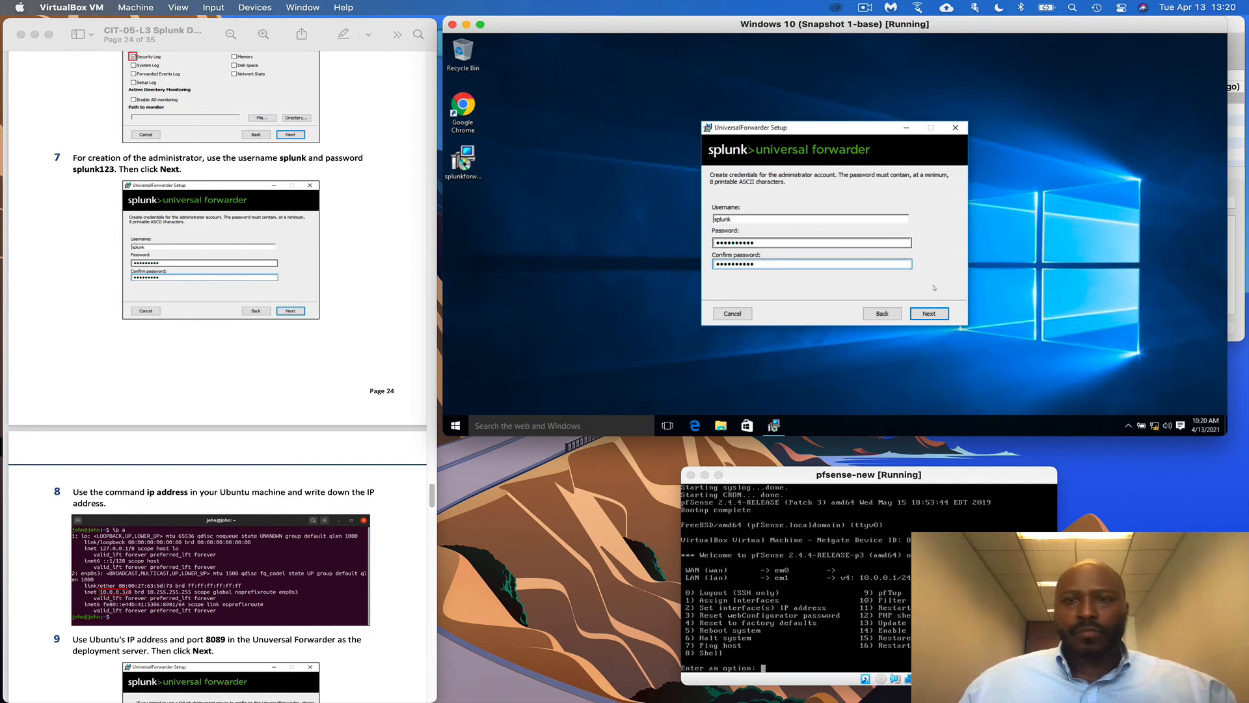
pyautogui.click(930, 314)
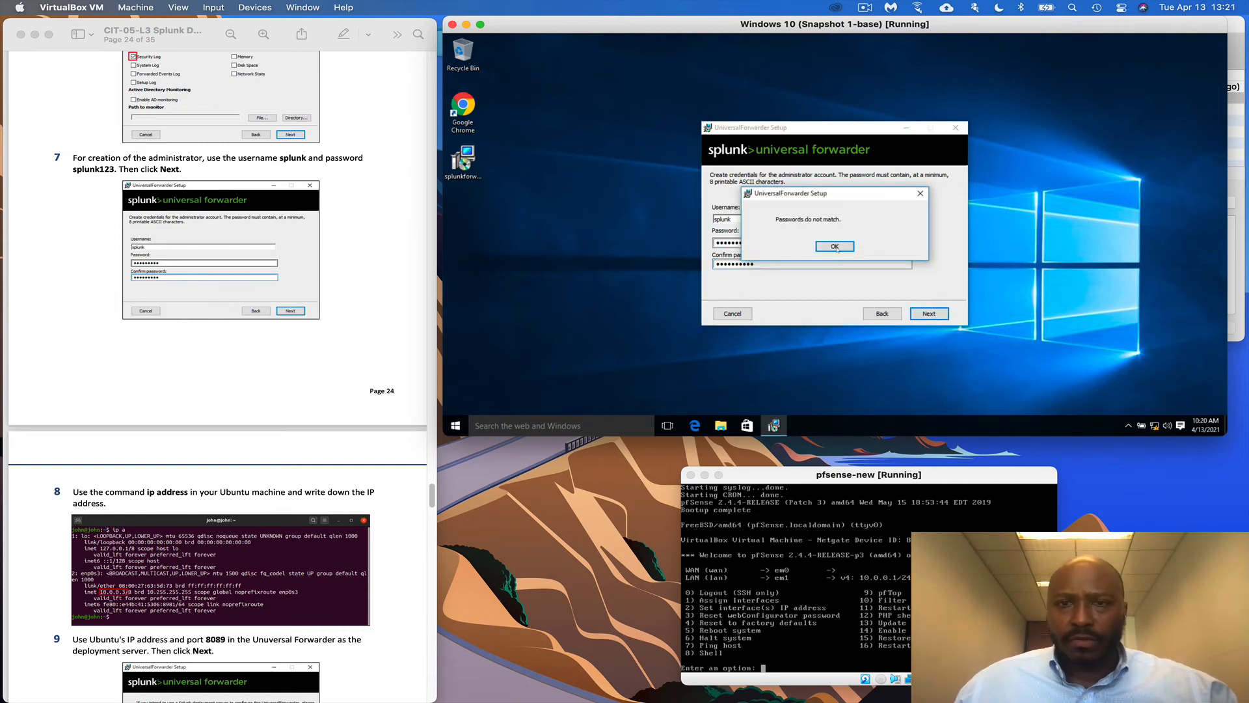
# Dismiss the password mismatch warning and retype the administrator password in both fields
pyautogui.click(835, 247)
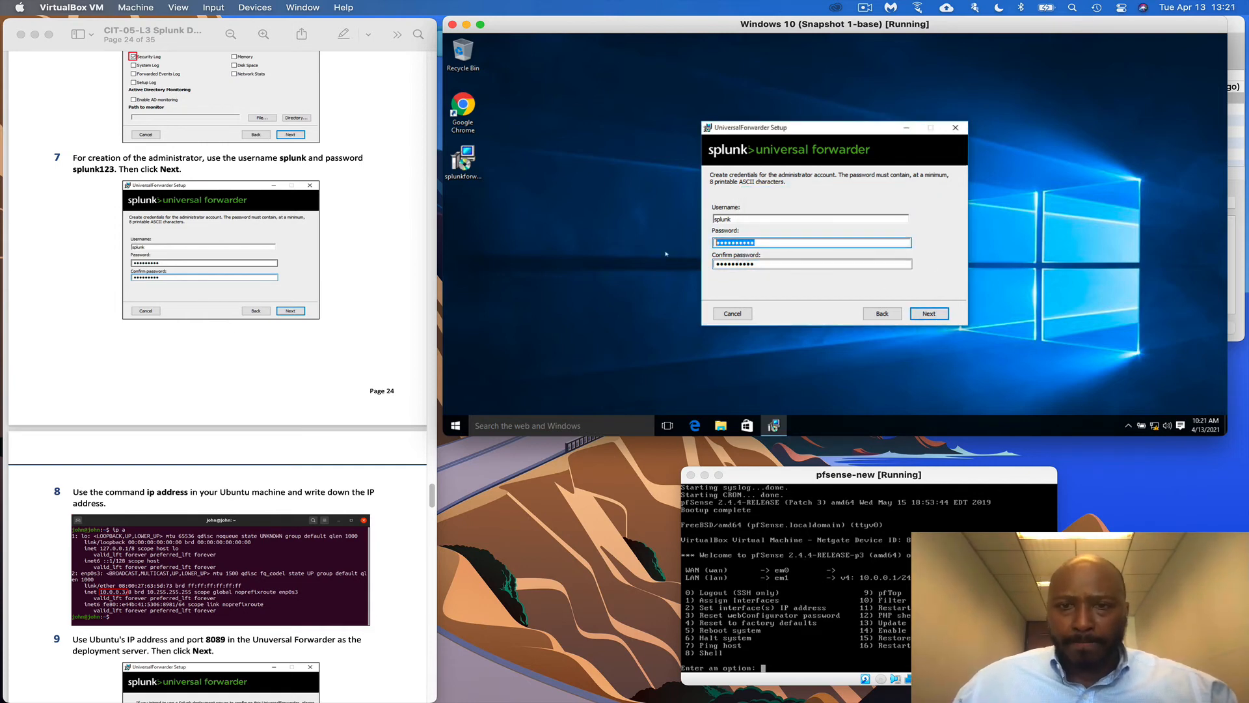
pyautogui.press('BackSpace')
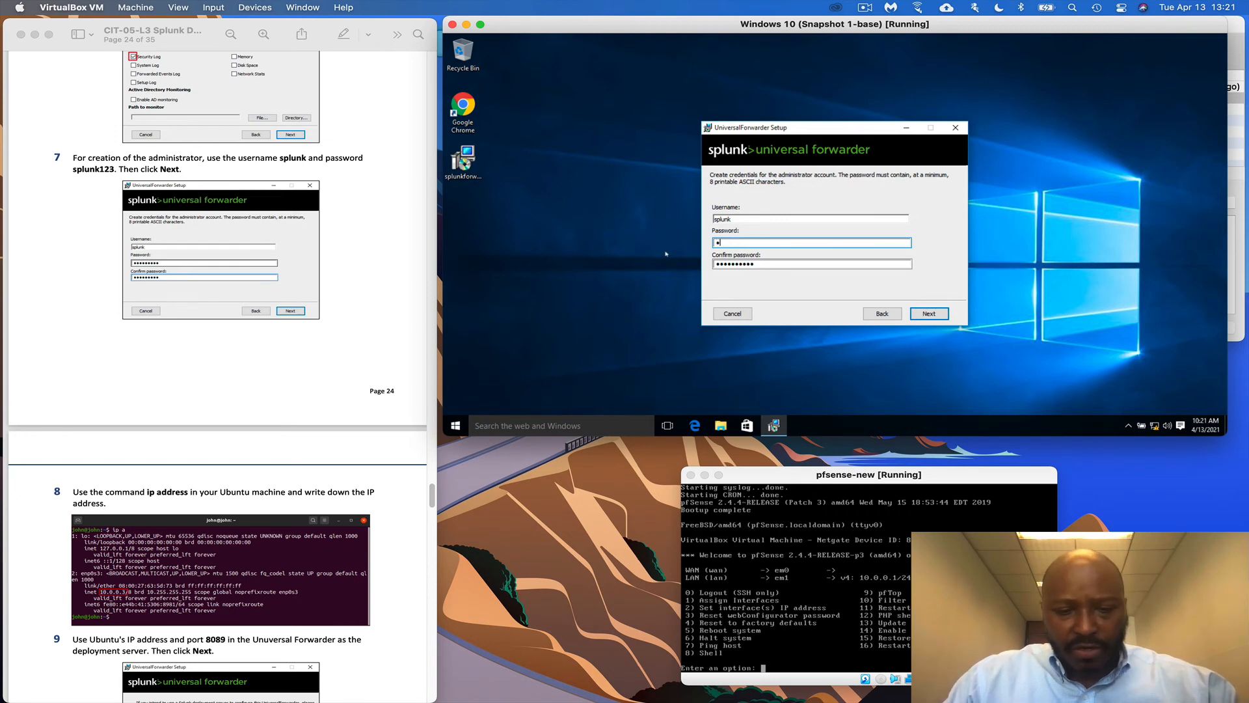
pyautogui.write('splunk1234')
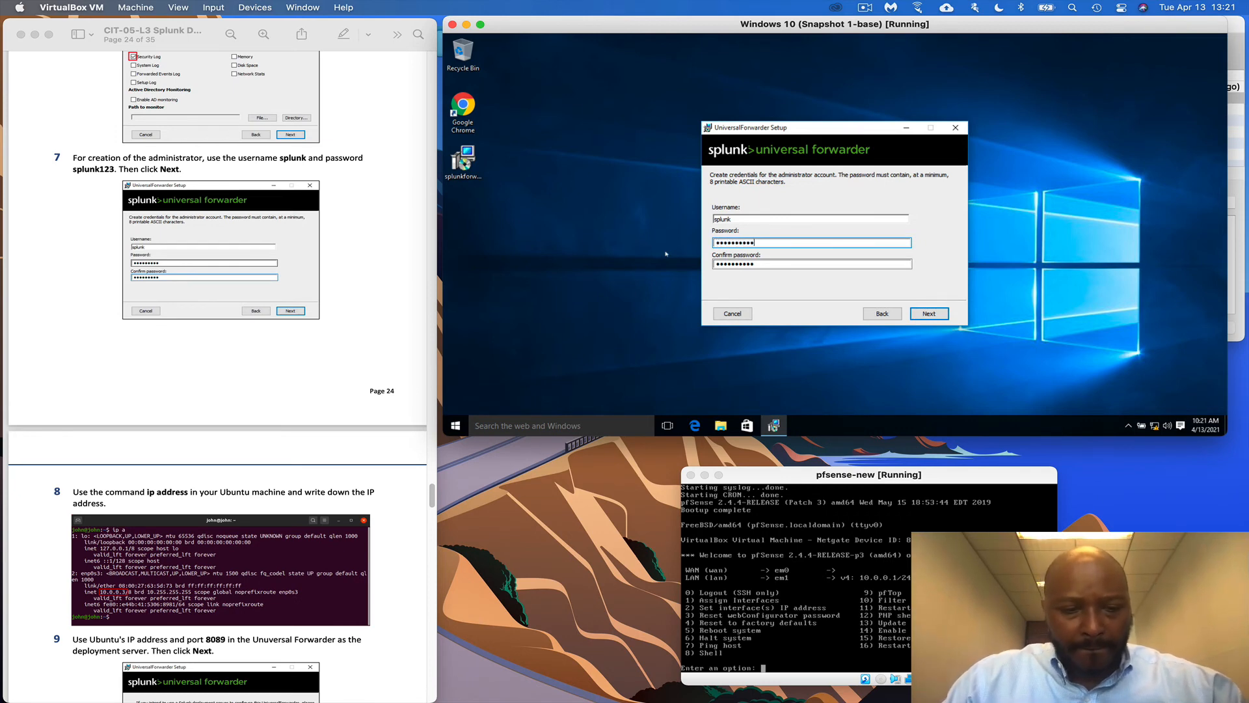
pyautogui.press('Tab')
pyautogui.write('splunk123')
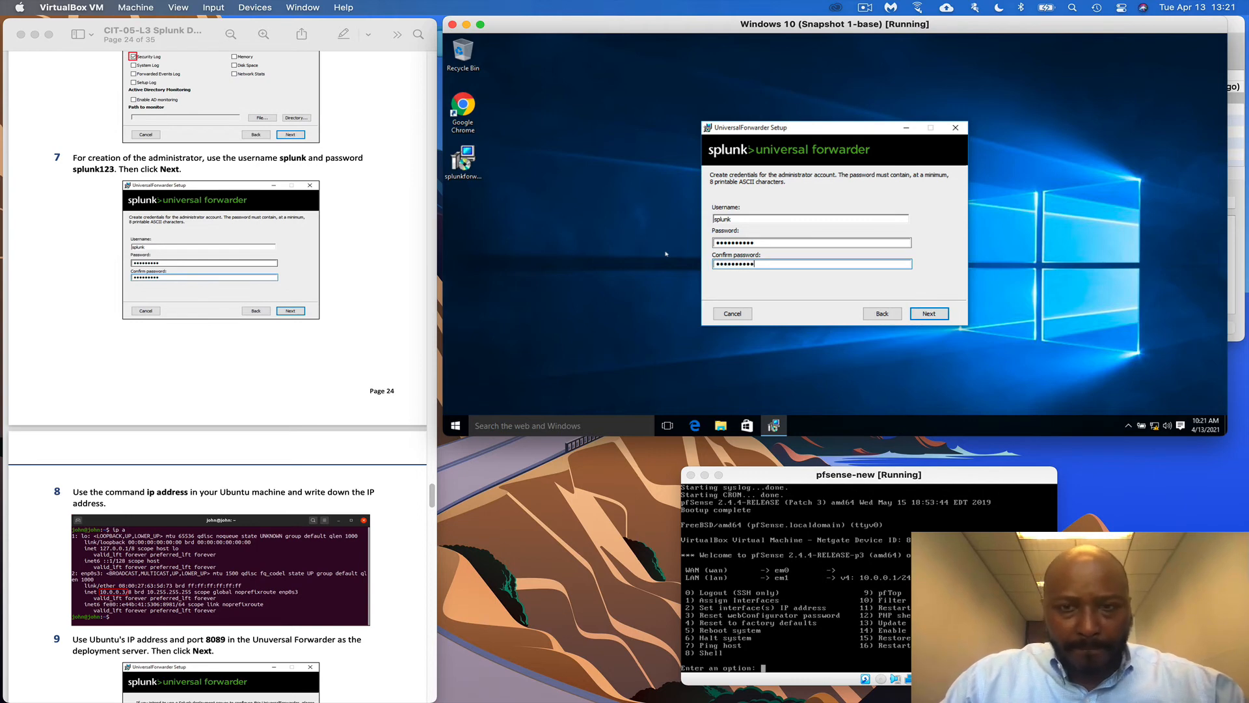
# Advance the forwarder setup to the Deployment Server step
pyautogui.press('Return')
pyautogui.scroll(-1, 265, 421)
pyautogui.scroll(-5, 267, 419)
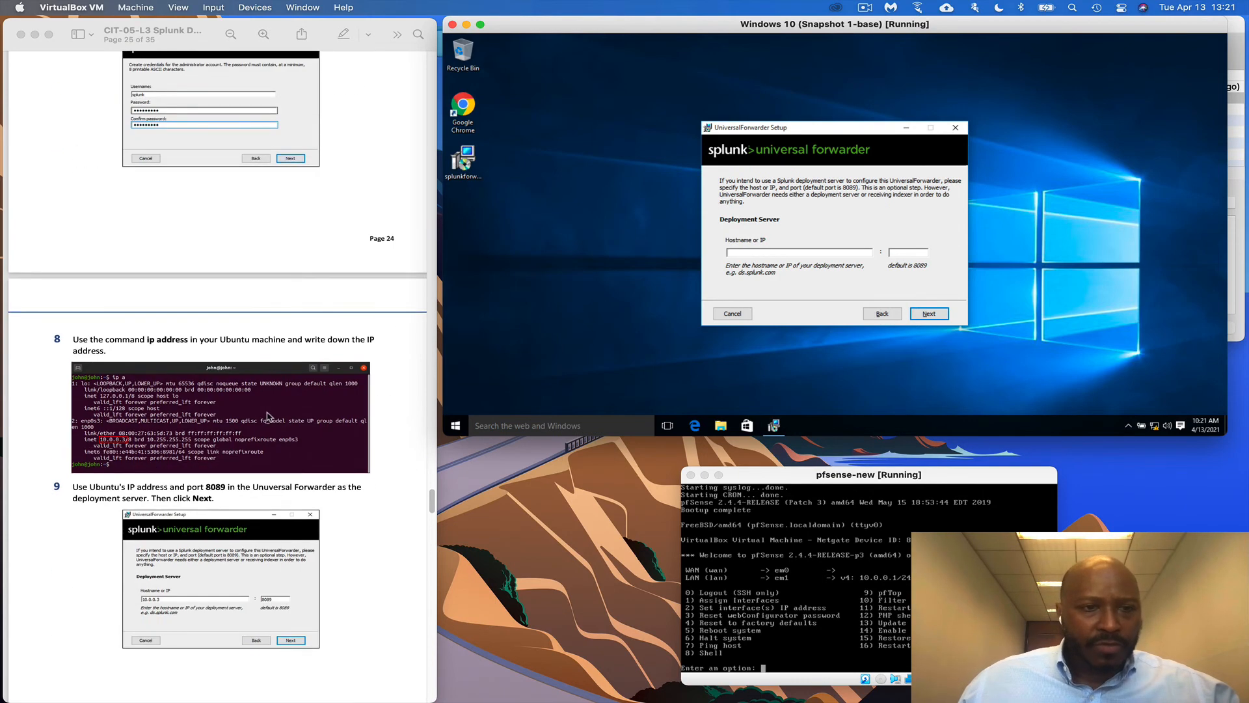
pyautogui.scroll(-1, 273, 414)
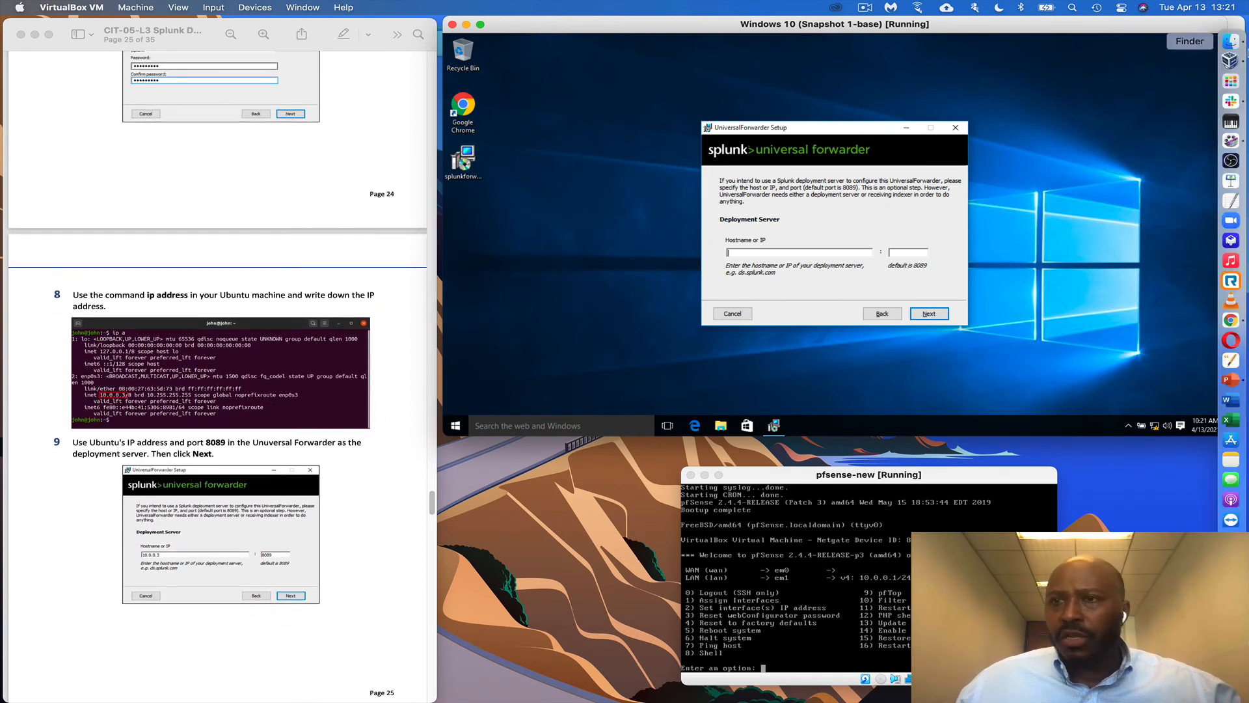
# Open the Ubuntu 20-04 VM and run ifconfig, showing its address 10.0.0.13
pyautogui.click(1236, 60)
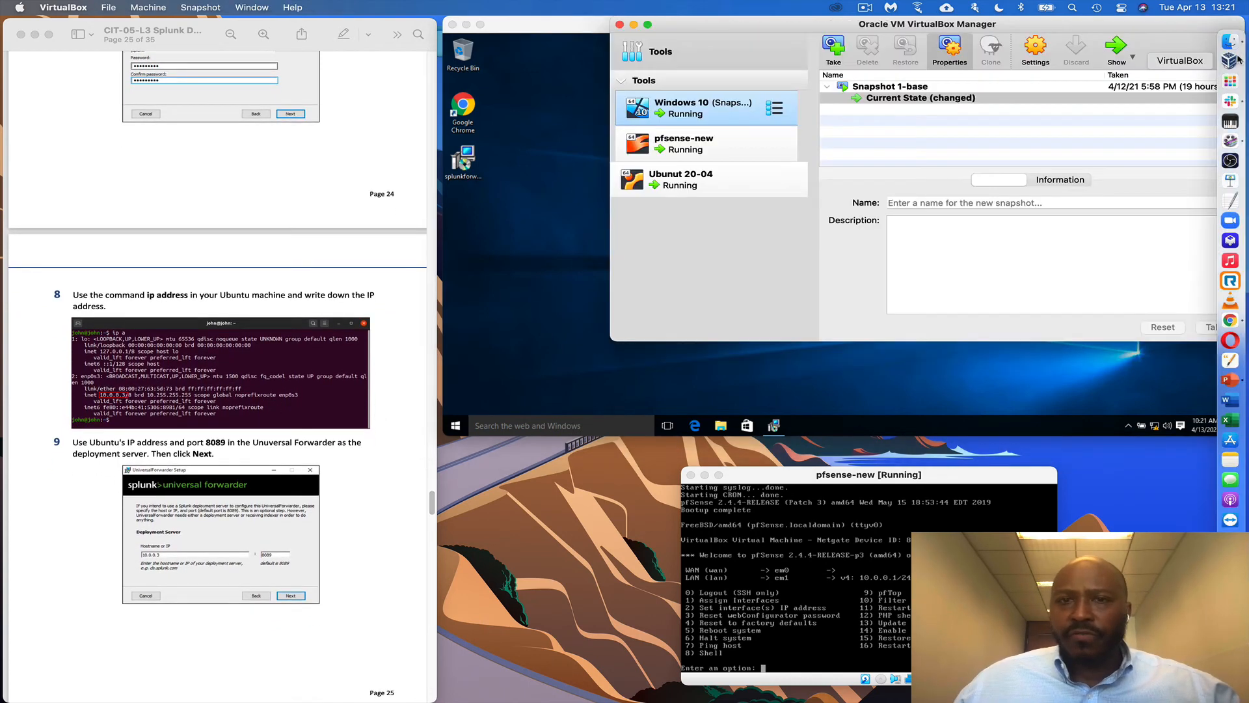
pyautogui.click(717, 181)
pyautogui.doubleClick(722, 185)
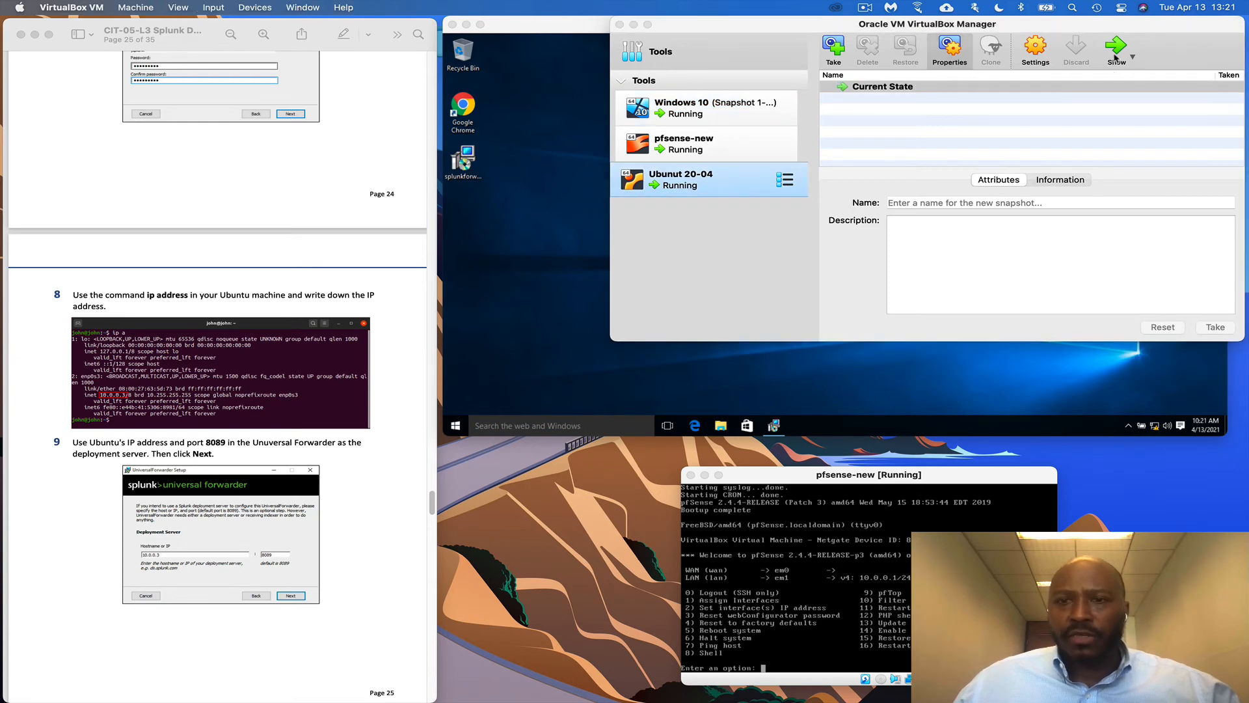
pyautogui.moveTo(1248, 410)
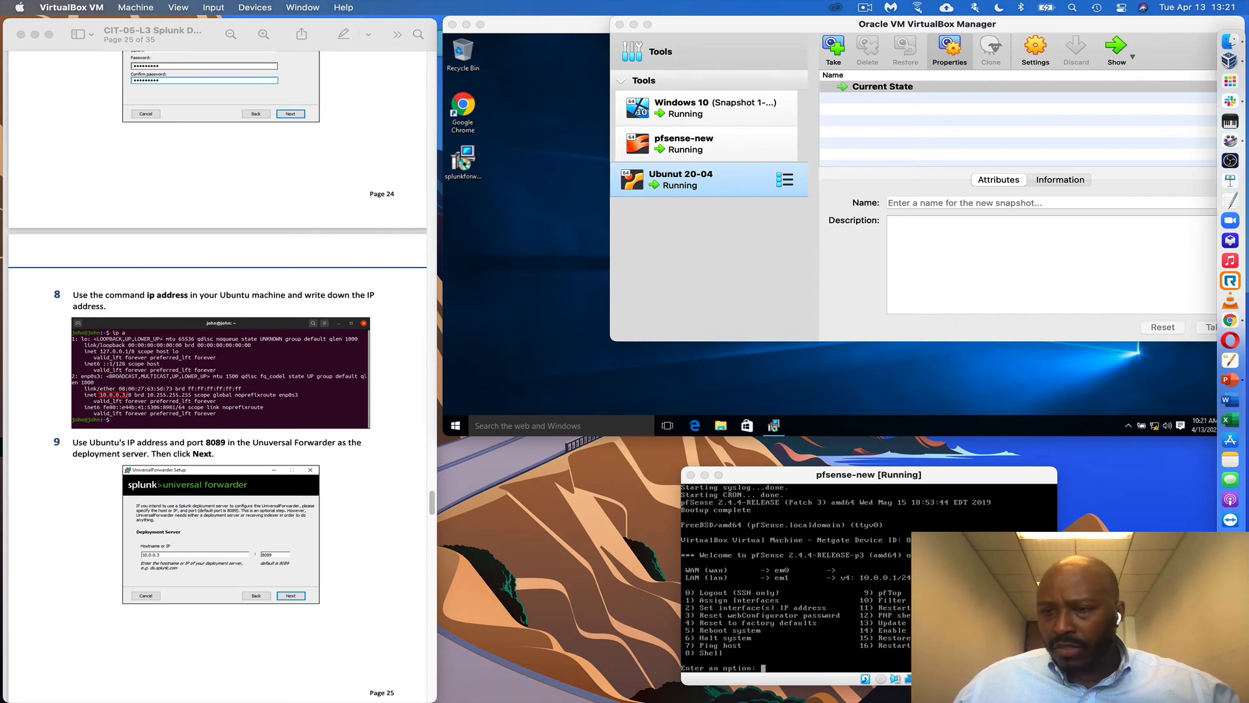
pyautogui.click(1230, 617)
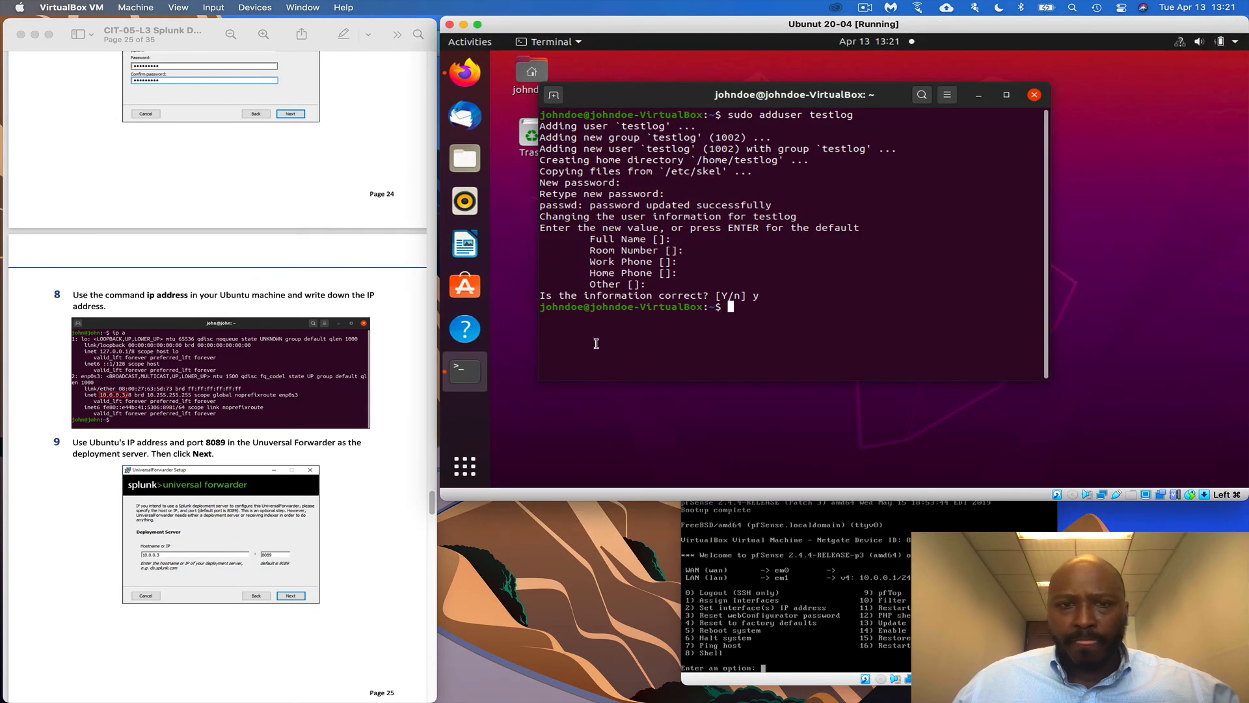
pyautogui.write('ifconfi')
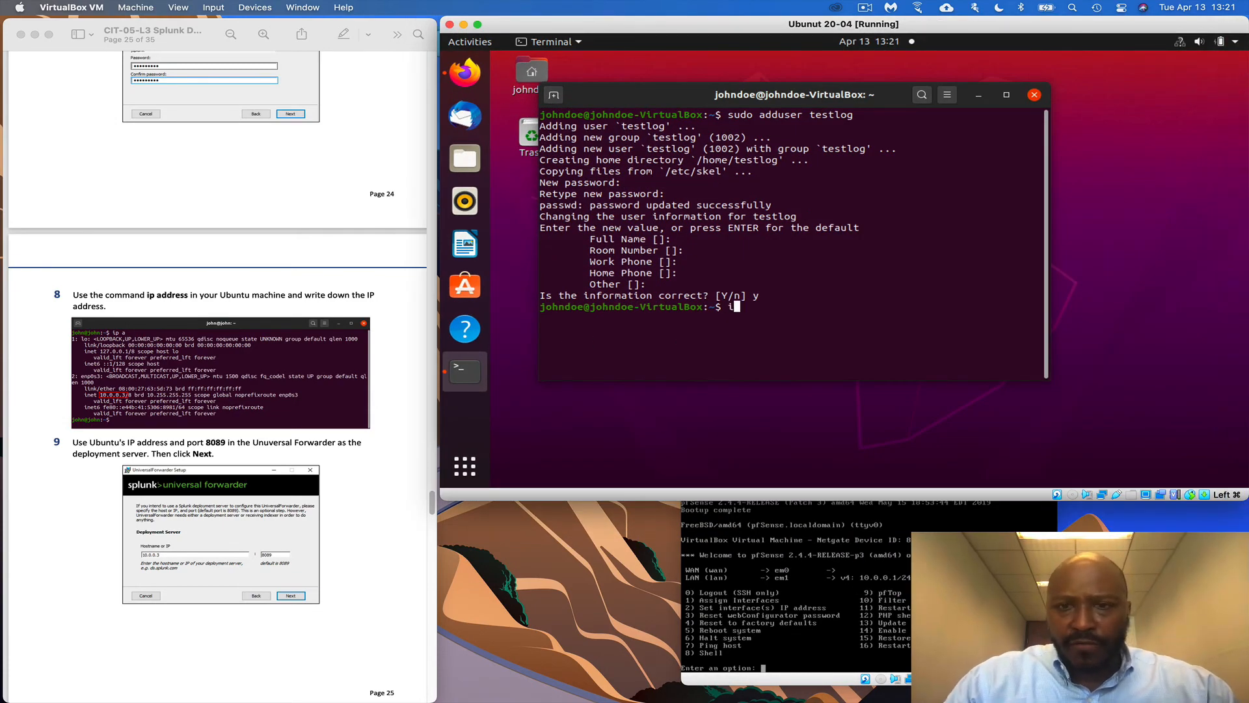
pyautogui.write('g')
pyautogui.press('Return')
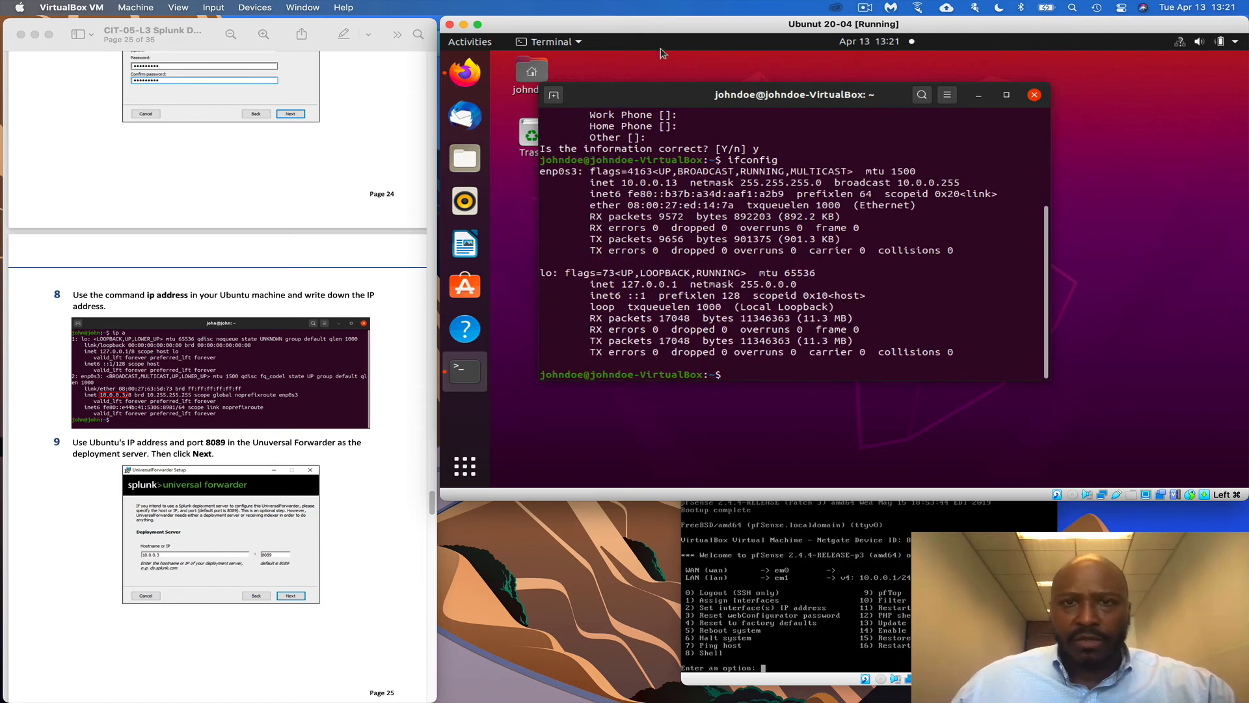
pyautogui.moveTo(670, 30); pyautogui.dragTo(671, 391)
# In the Windows 10 forwarder setup, enter deployment server 10.0.0.13:8089, then receiving indexer 10.0.0.13:9997
pyautogui.doubleClick(665, 118)
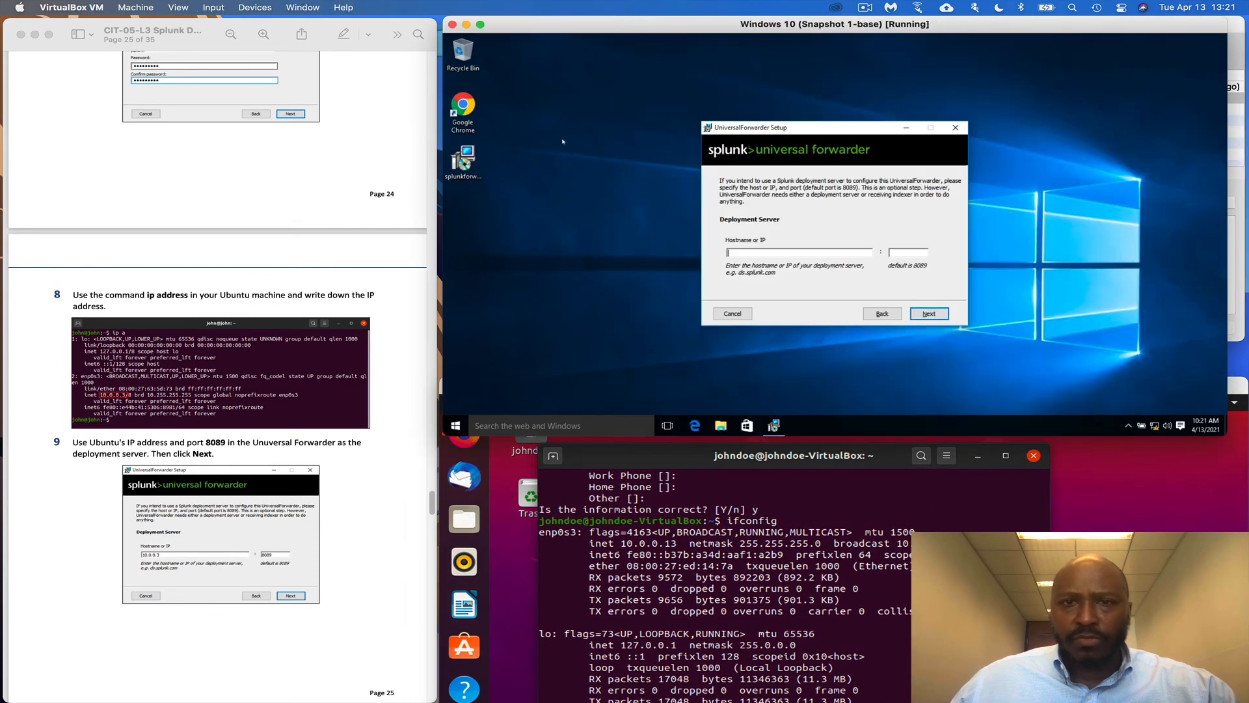
pyautogui.click(767, 262)
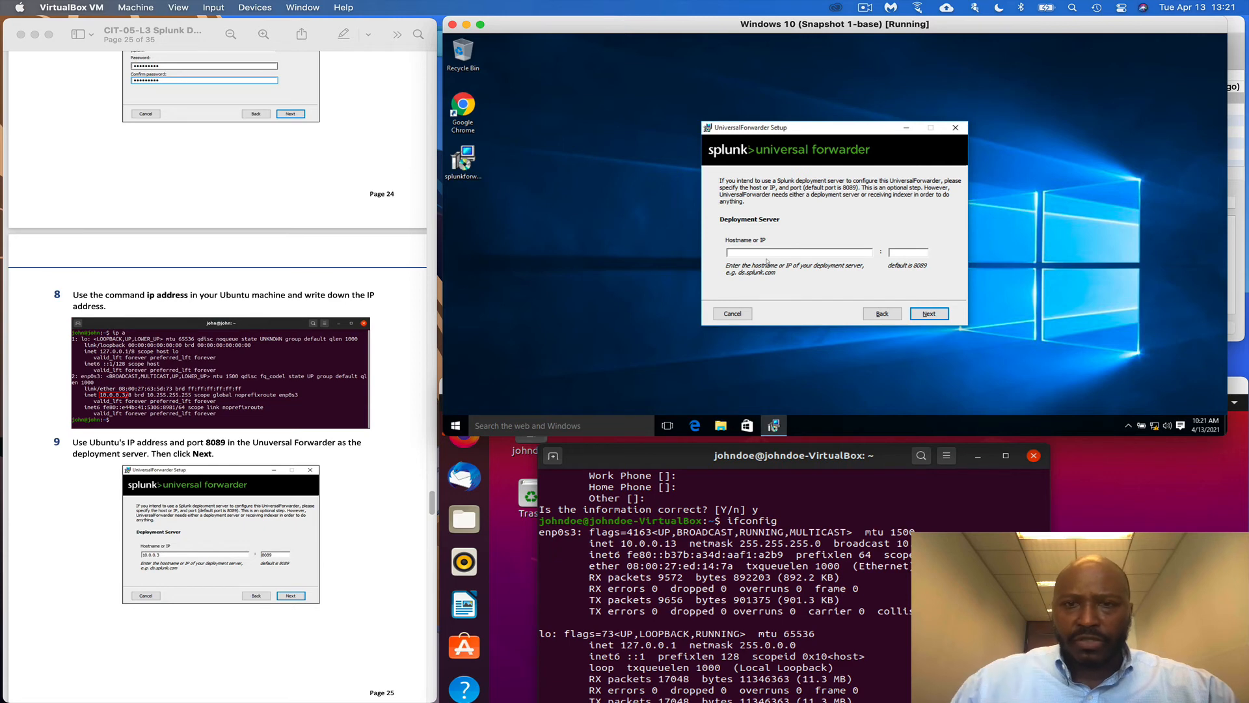
pyautogui.write('10.0.0.13')
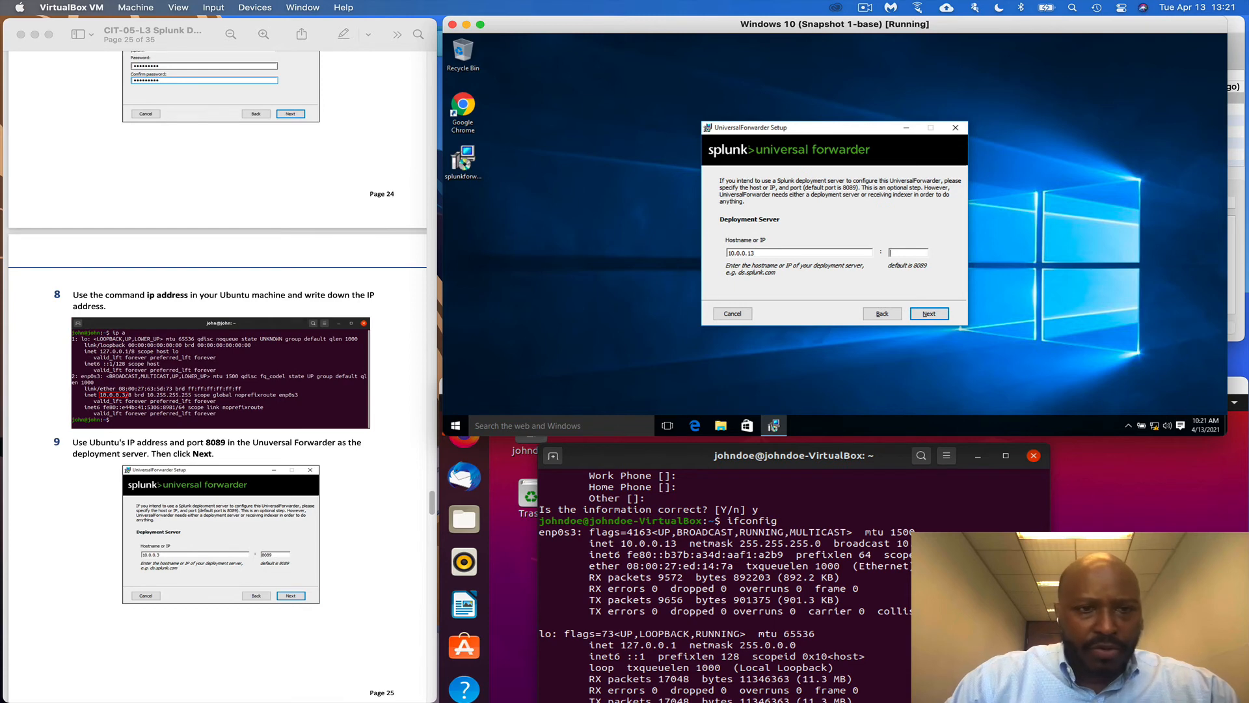
pyautogui.write('8')
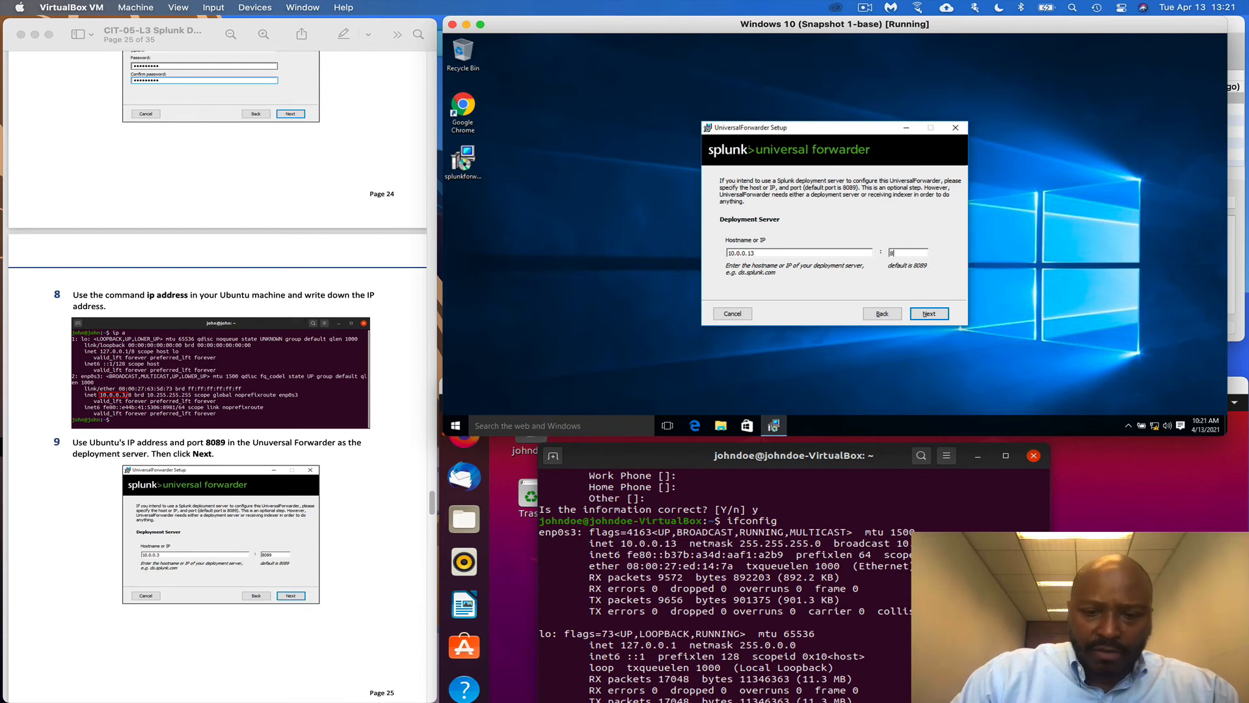
pyautogui.write('089')
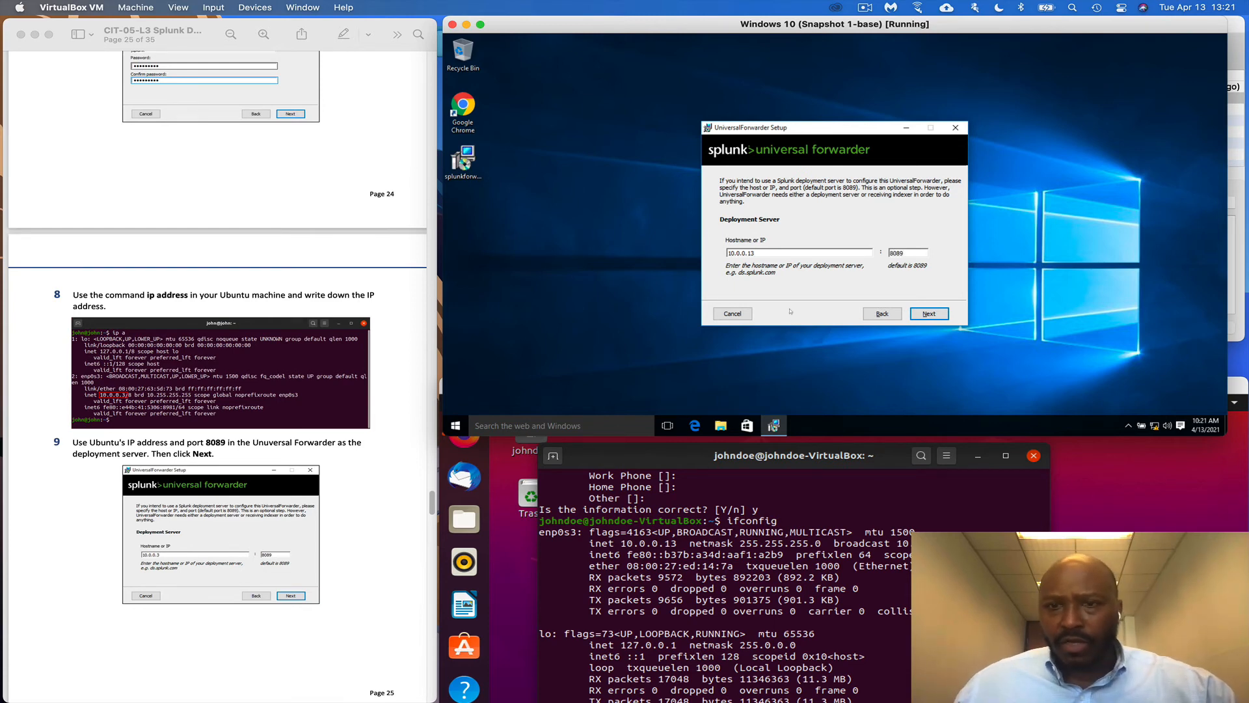
pyautogui.click(945, 313)
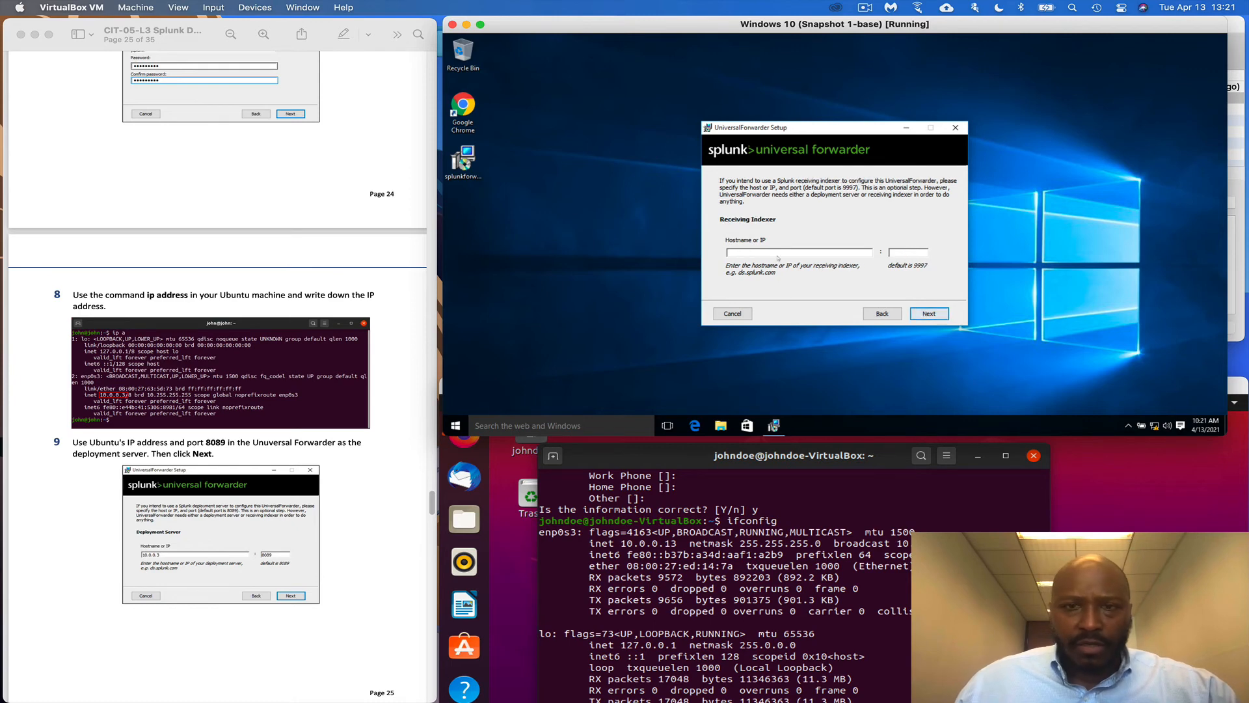
pyautogui.scroll(-3, 73, 585)
pyautogui.scroll(-4, 72, 585)
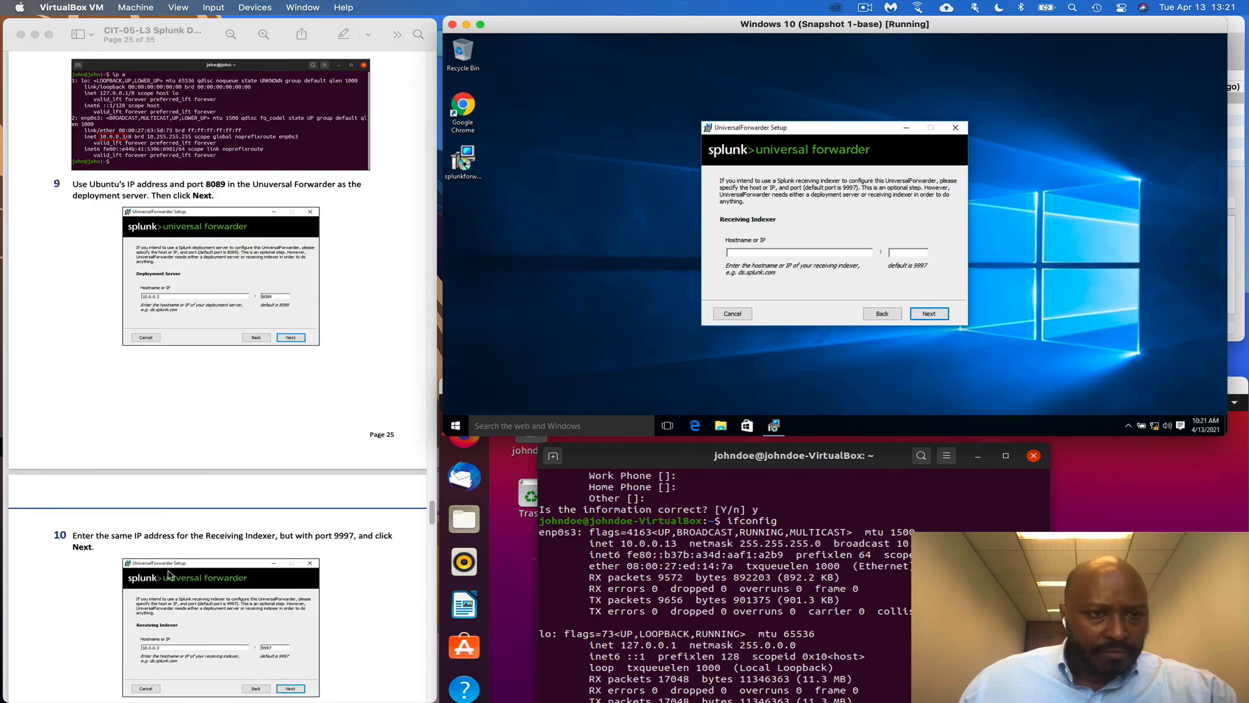
pyautogui.scroll(-4, 169, 574)
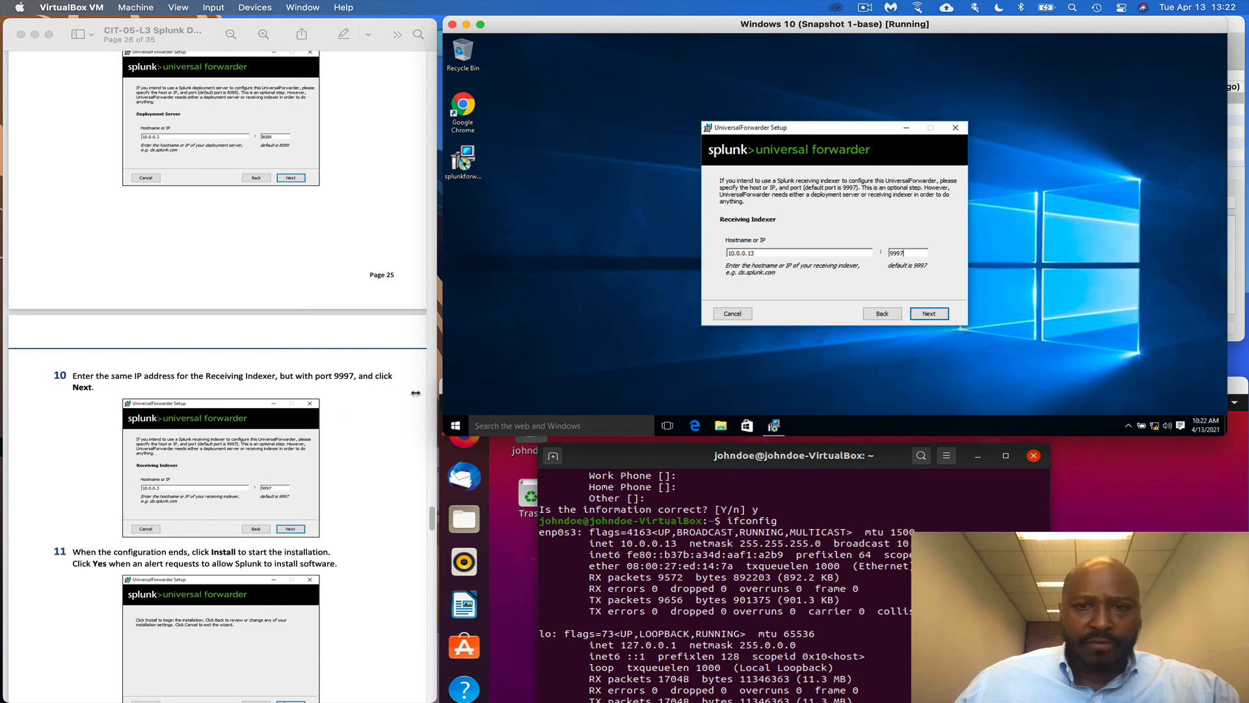
pyautogui.scroll(-5, 327, 438)
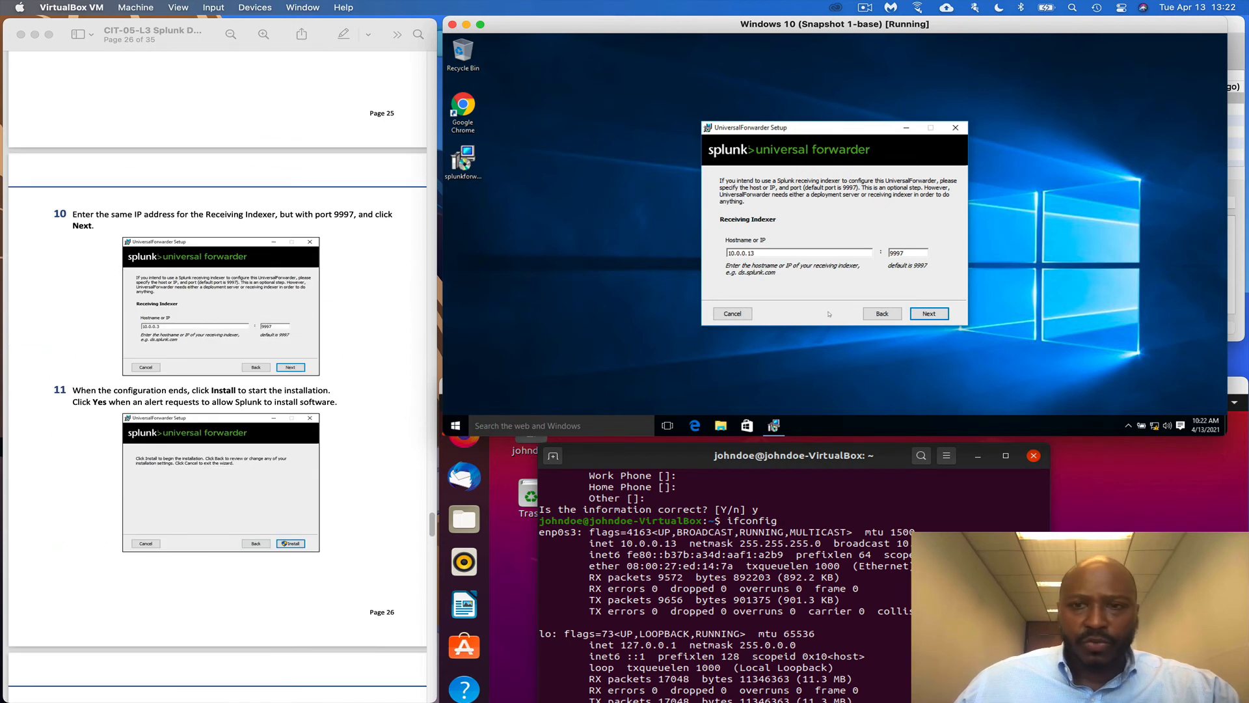
# Accept the indexer settings, install the Universal Forwarder with UAC approval, and finish the wizard
pyautogui.click(933, 314)
pyautogui.scroll(-2, 319, 468)
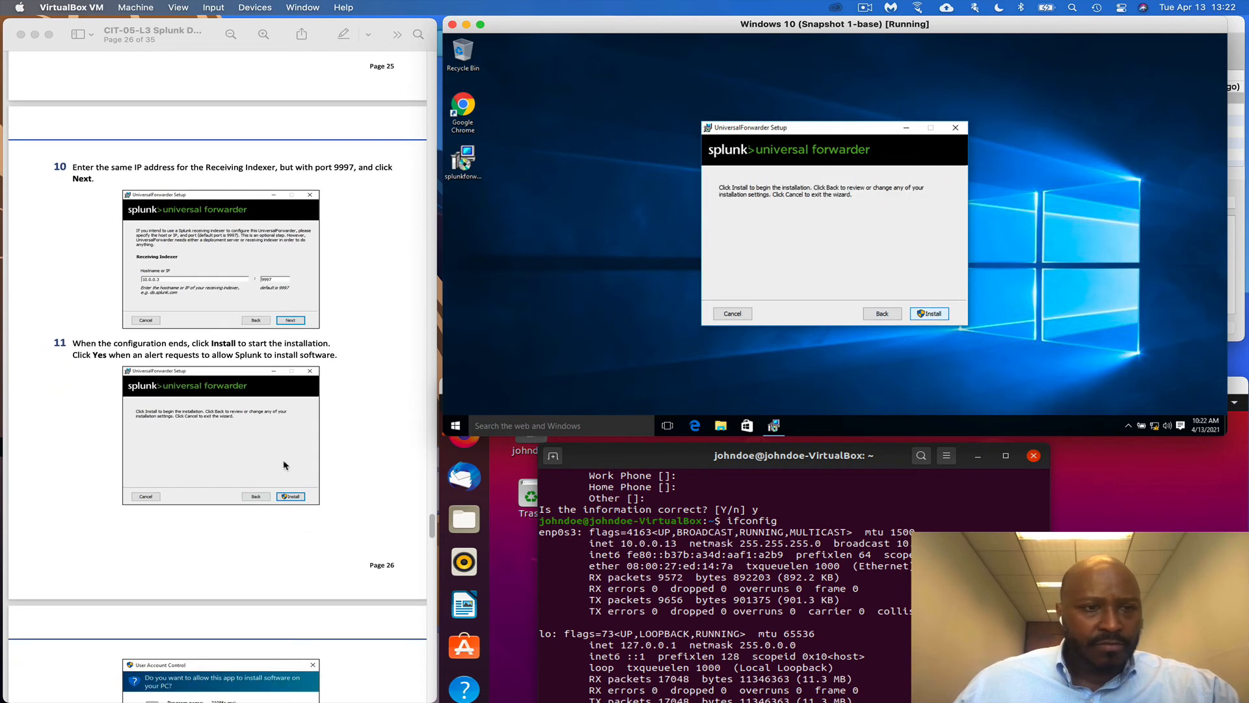
pyautogui.click(931, 313)
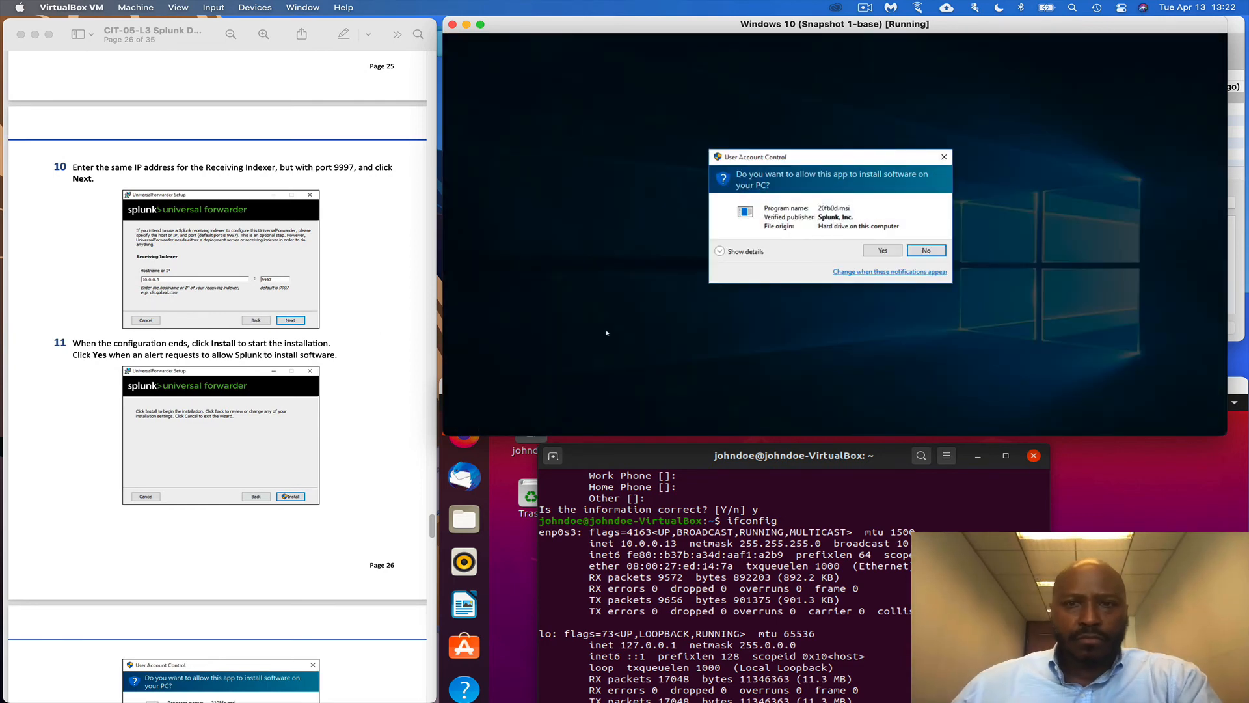
pyautogui.scroll(-10, 266, 415)
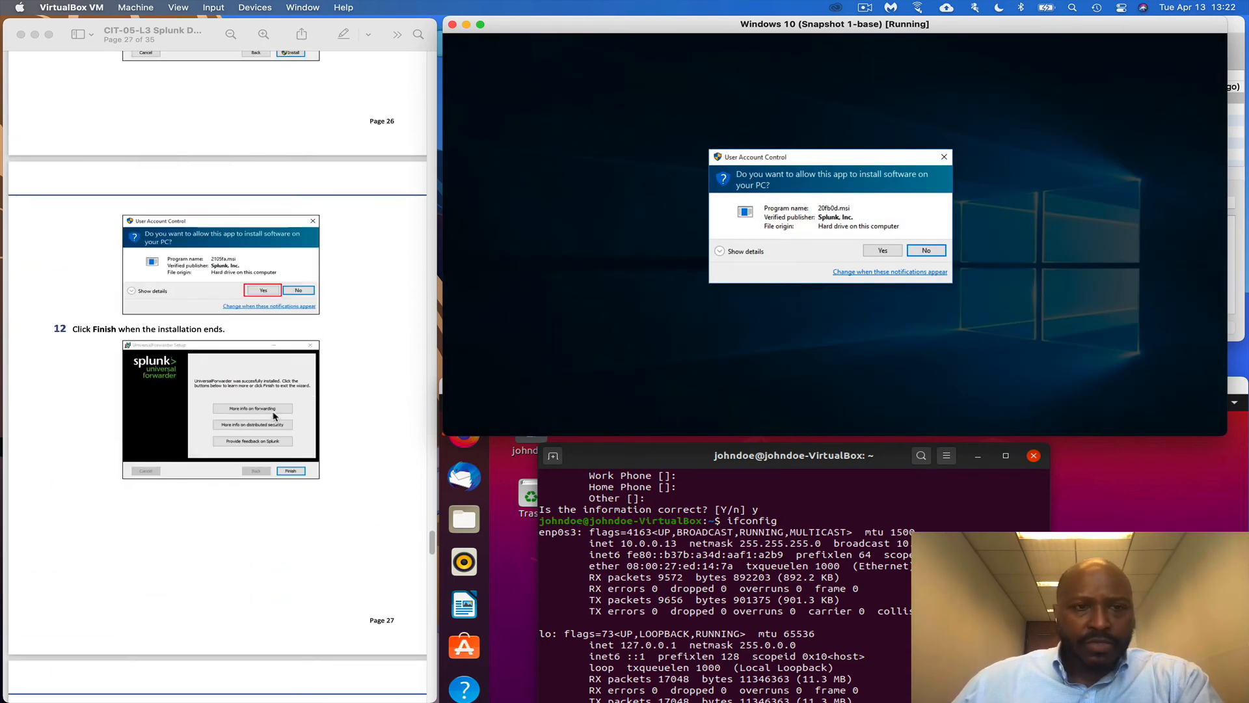
pyautogui.click(878, 253)
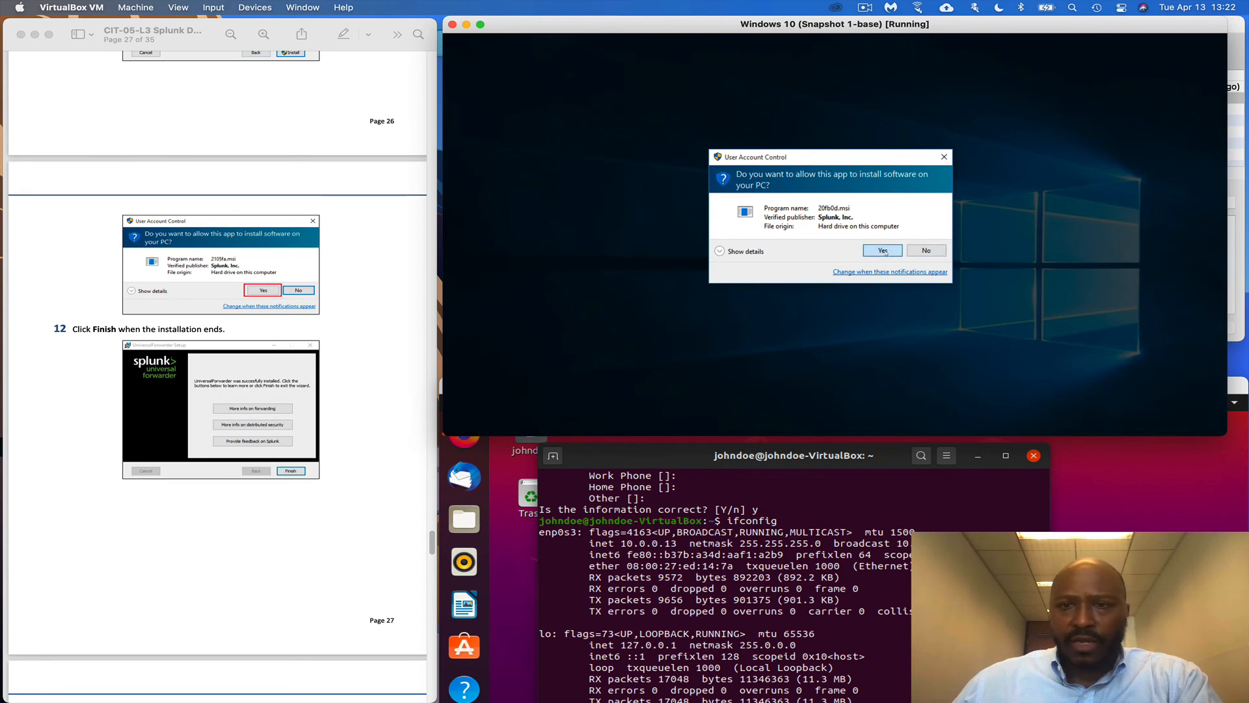
pyautogui.scroll(-3, 349, 505)
pyautogui.scroll(-2, 349, 506)
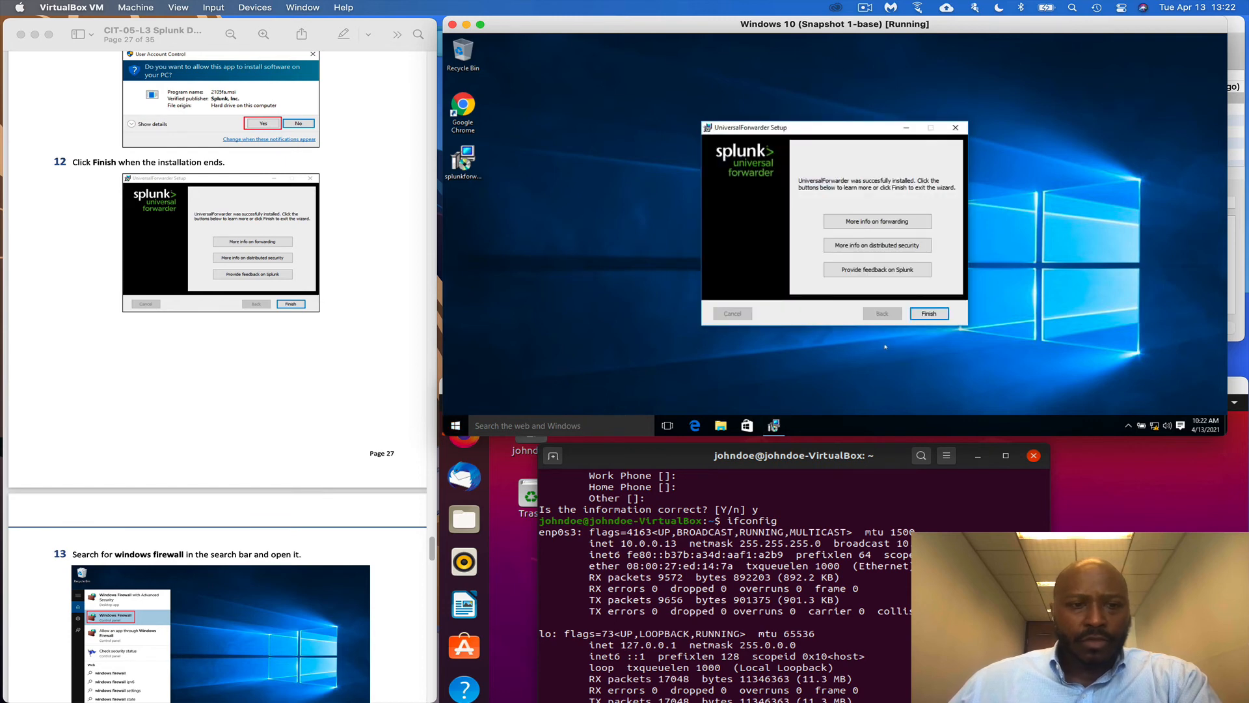
pyautogui.click(928, 313)
pyautogui.scroll(-3, 366, 415)
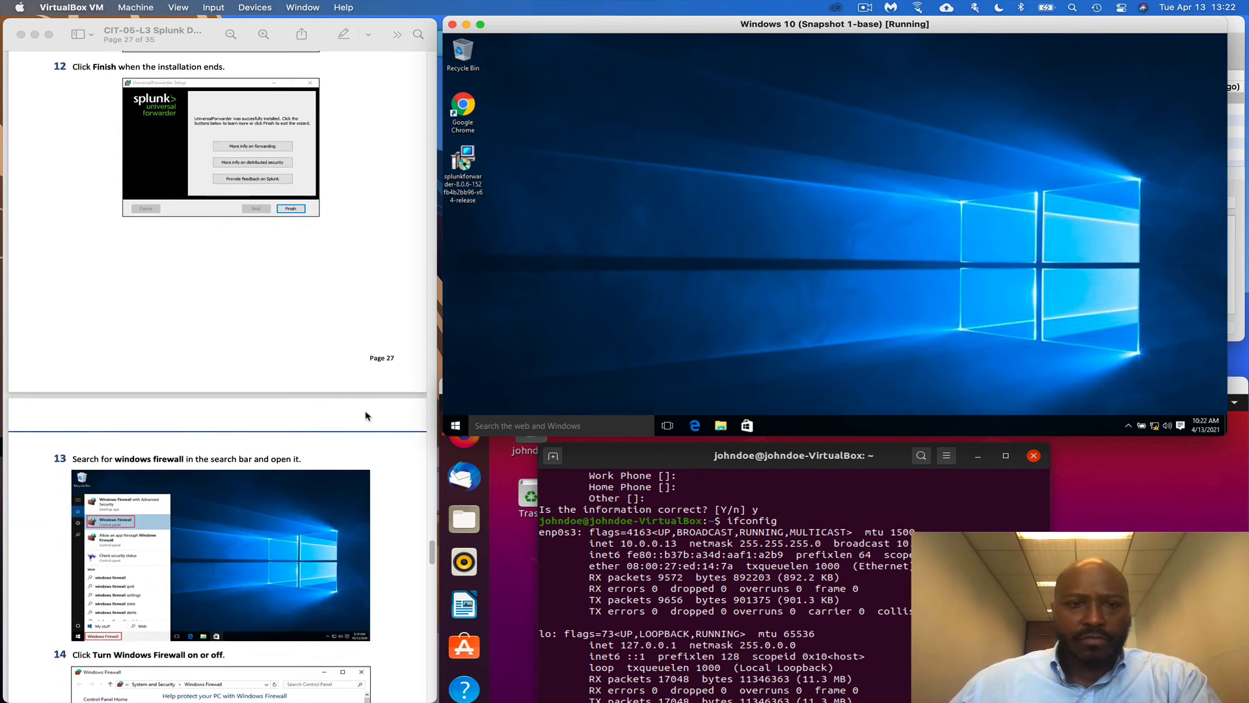
# Search 'window fir' and turn off Windows Firewall for both private and public networks
pyautogui.scroll(-12, 332, 443)
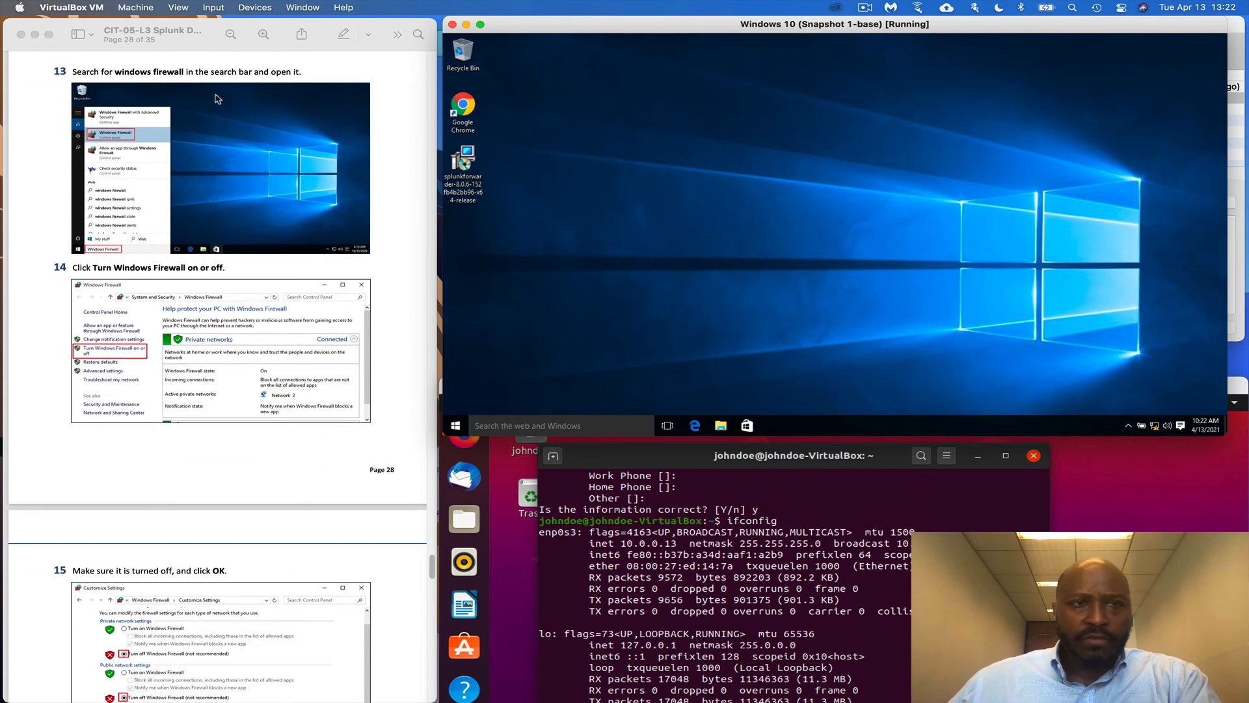
pyautogui.click(561, 426)
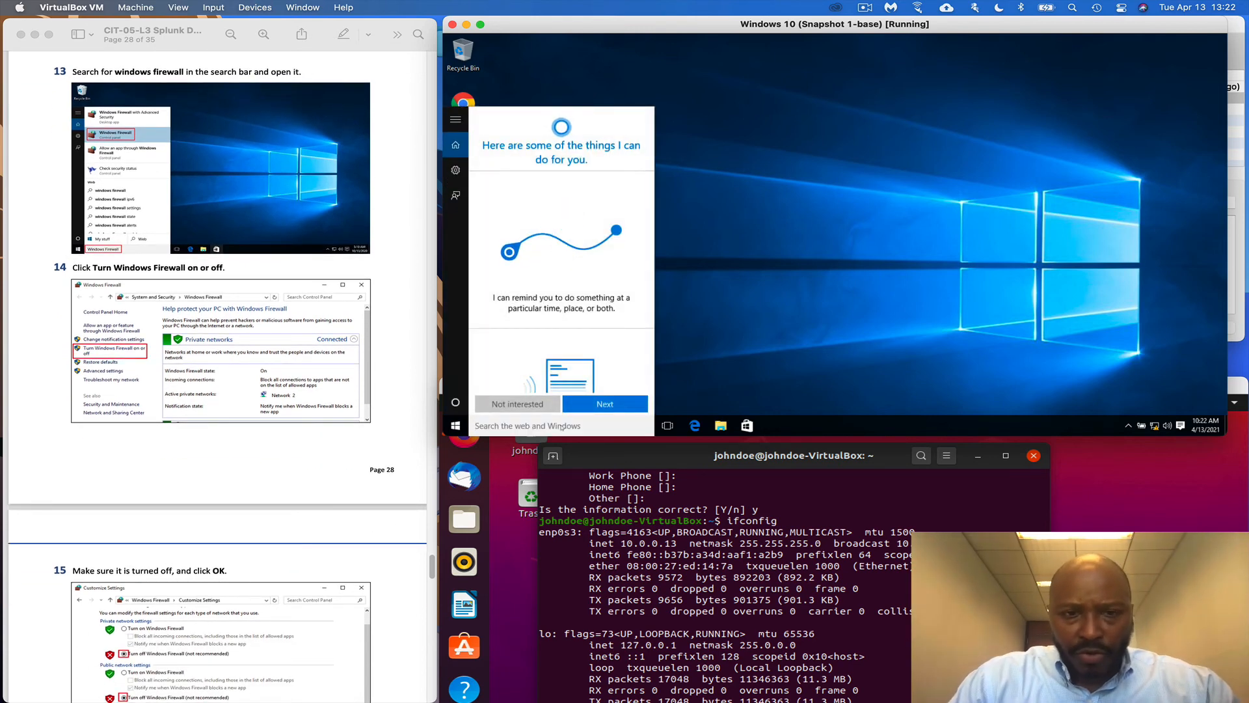
pyautogui.write('w')
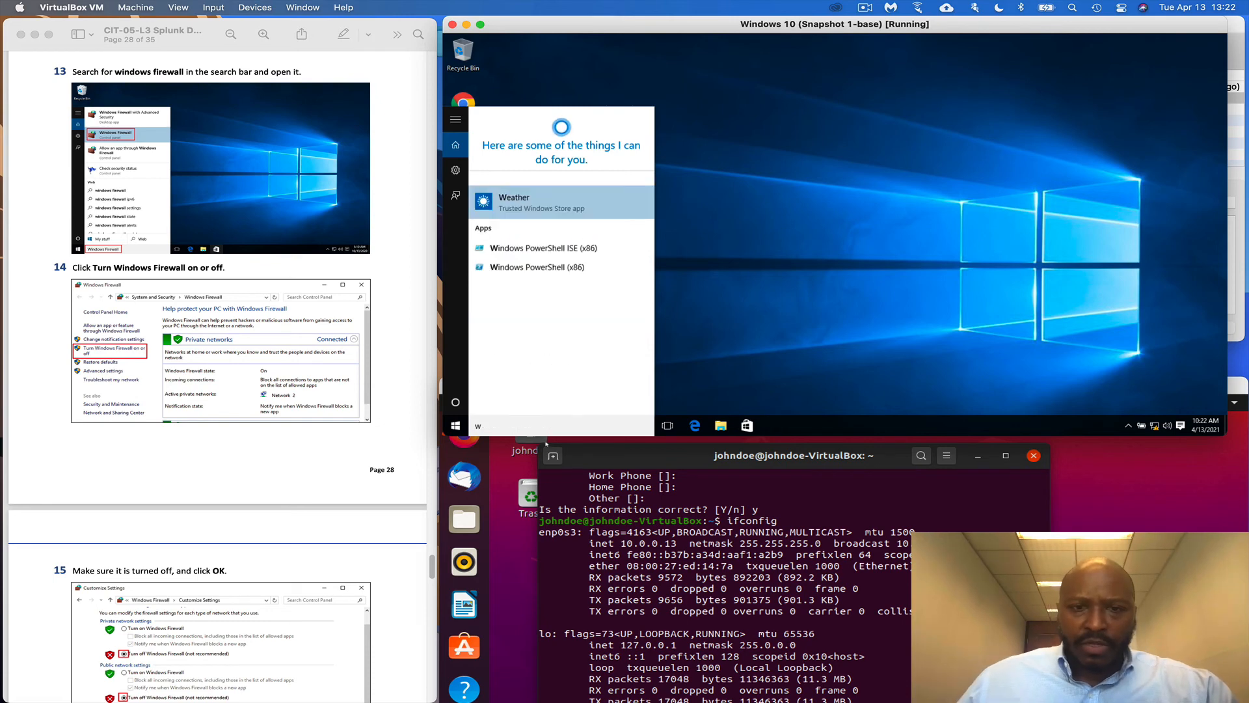
pyautogui.write('in')
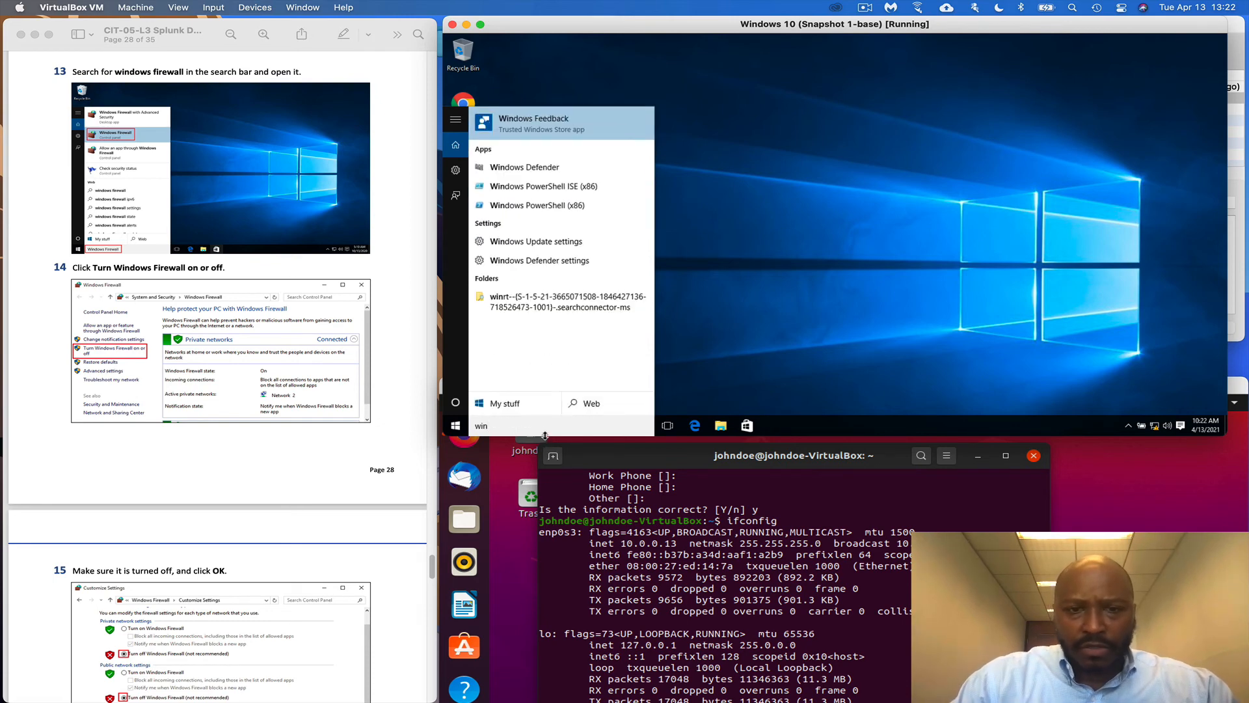
pyautogui.write('dow fir')
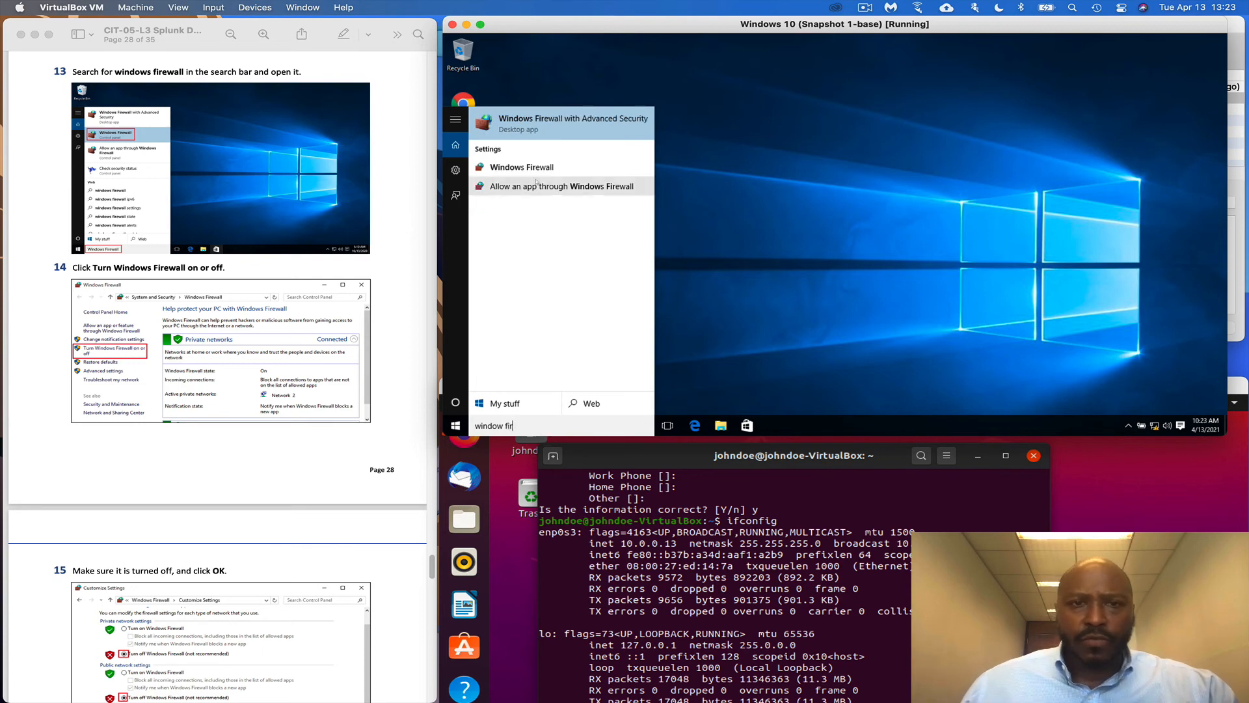
pyautogui.click(536, 173)
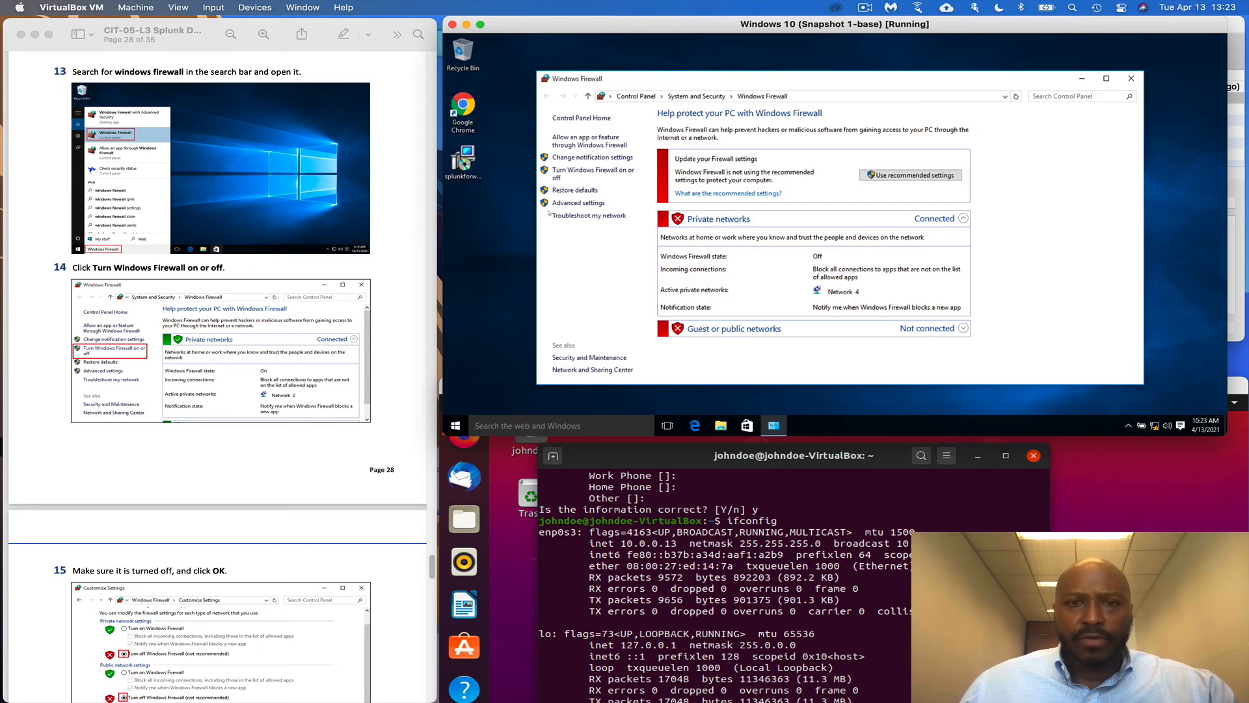
pyautogui.click(578, 171)
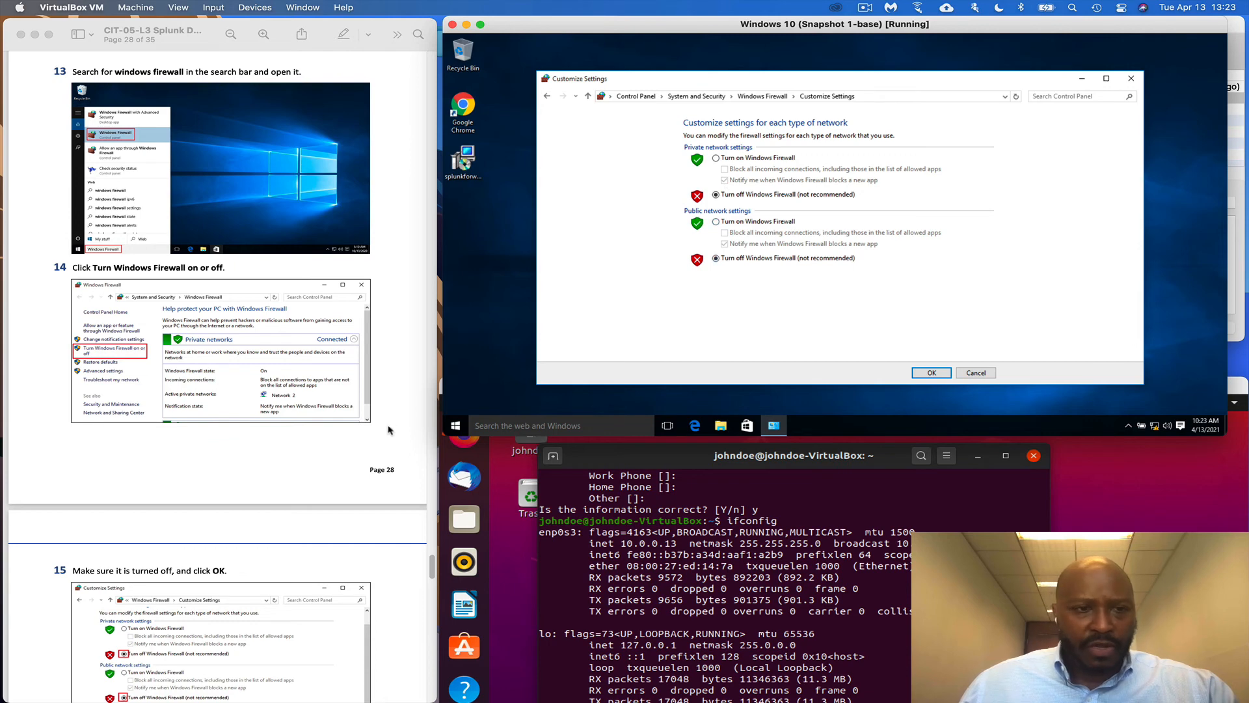
pyautogui.scroll(-8, 389, 430)
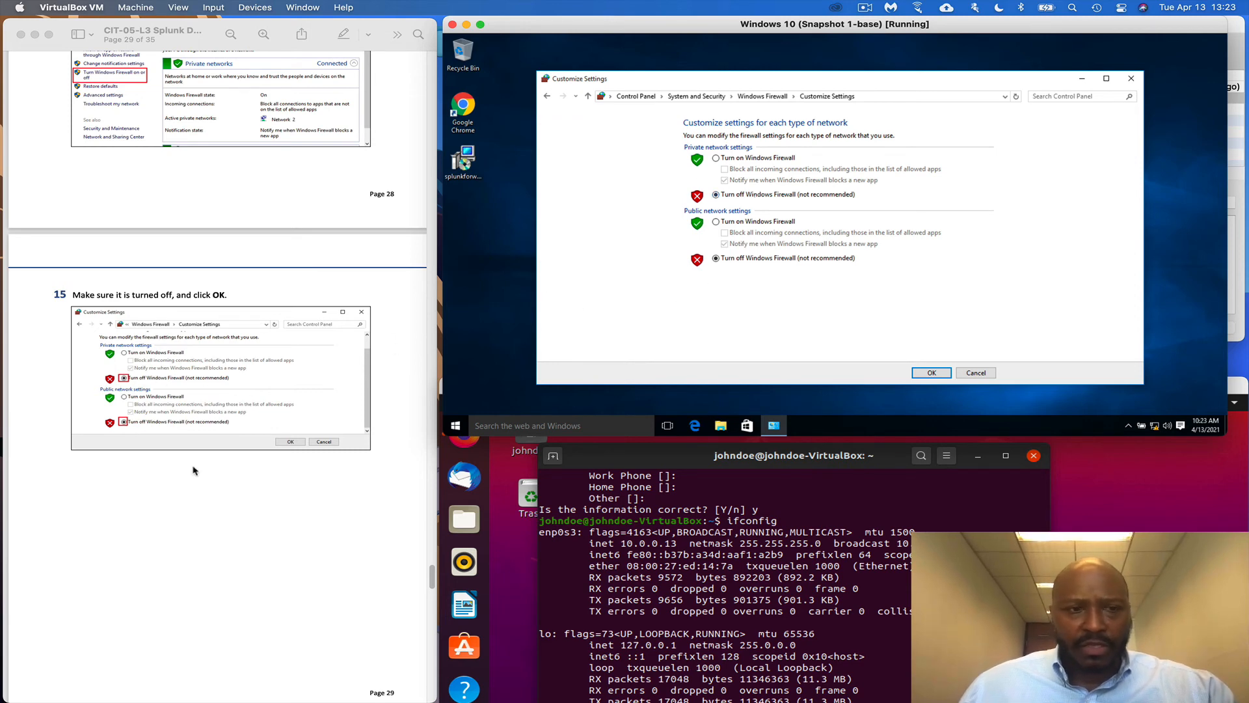
pyautogui.scroll(-17, 171, 411)
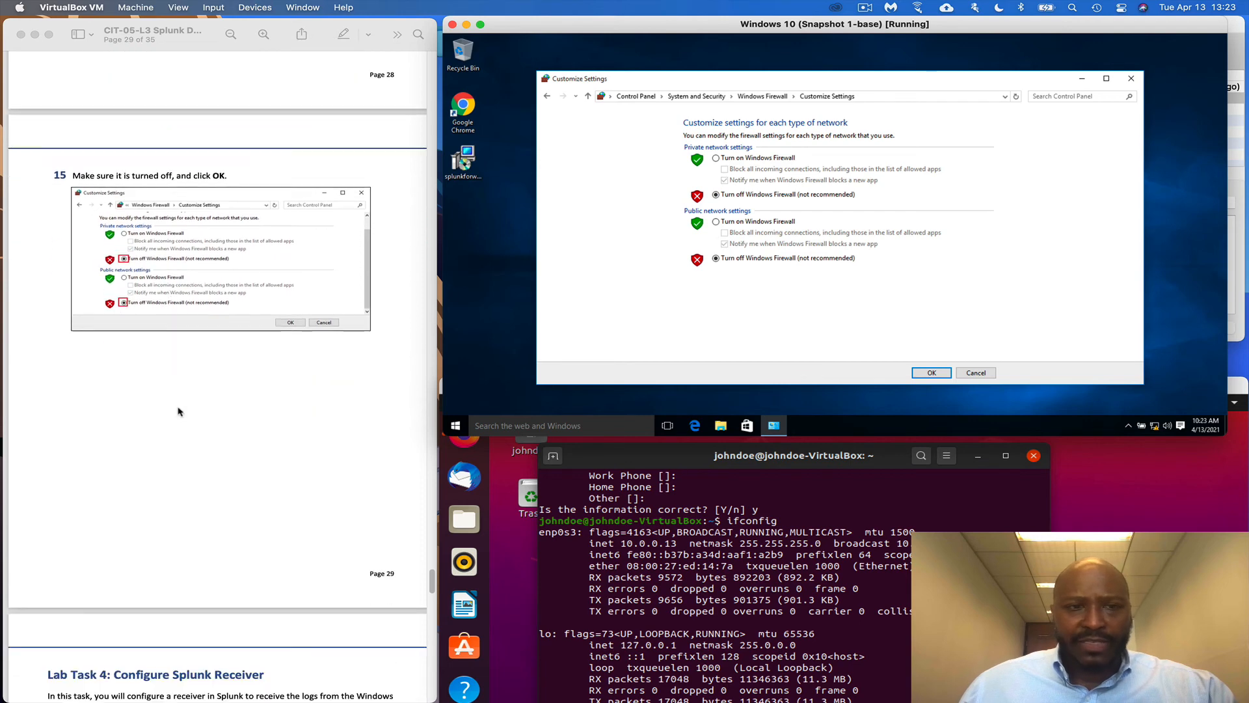
pyautogui.scroll(-2, 184, 404)
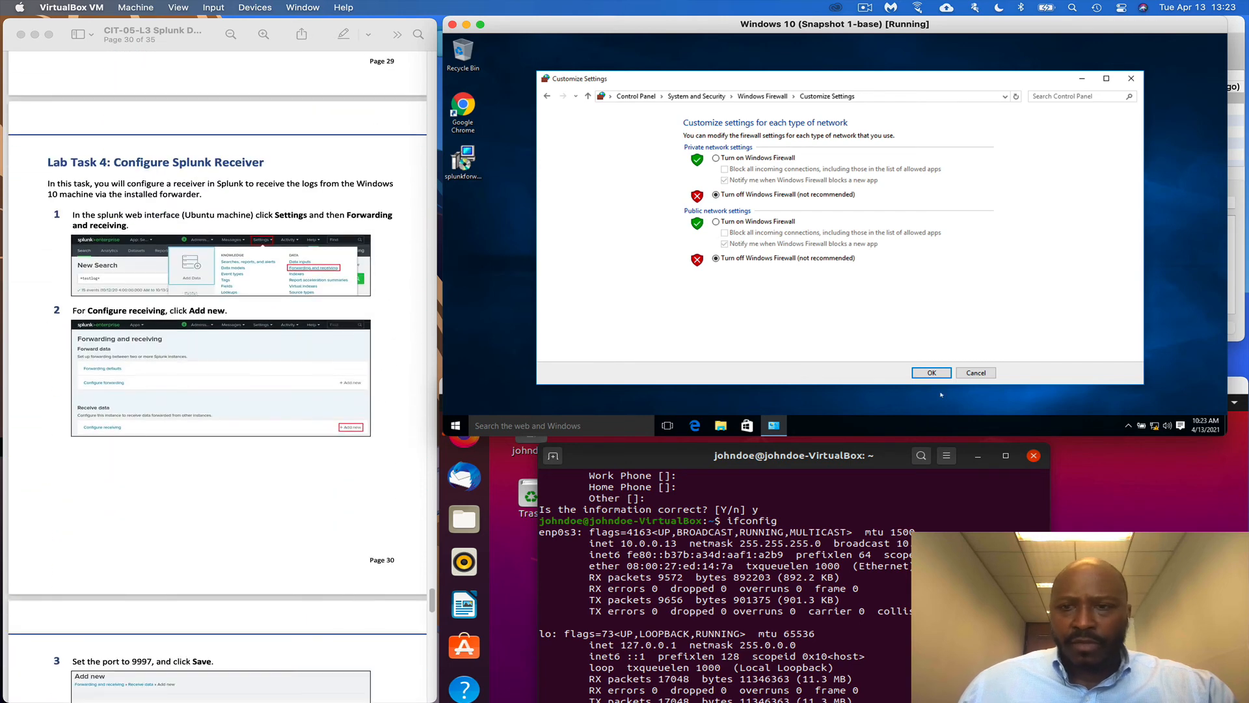
pyautogui.click(934, 373)
pyautogui.scroll(-3, 252, 465)
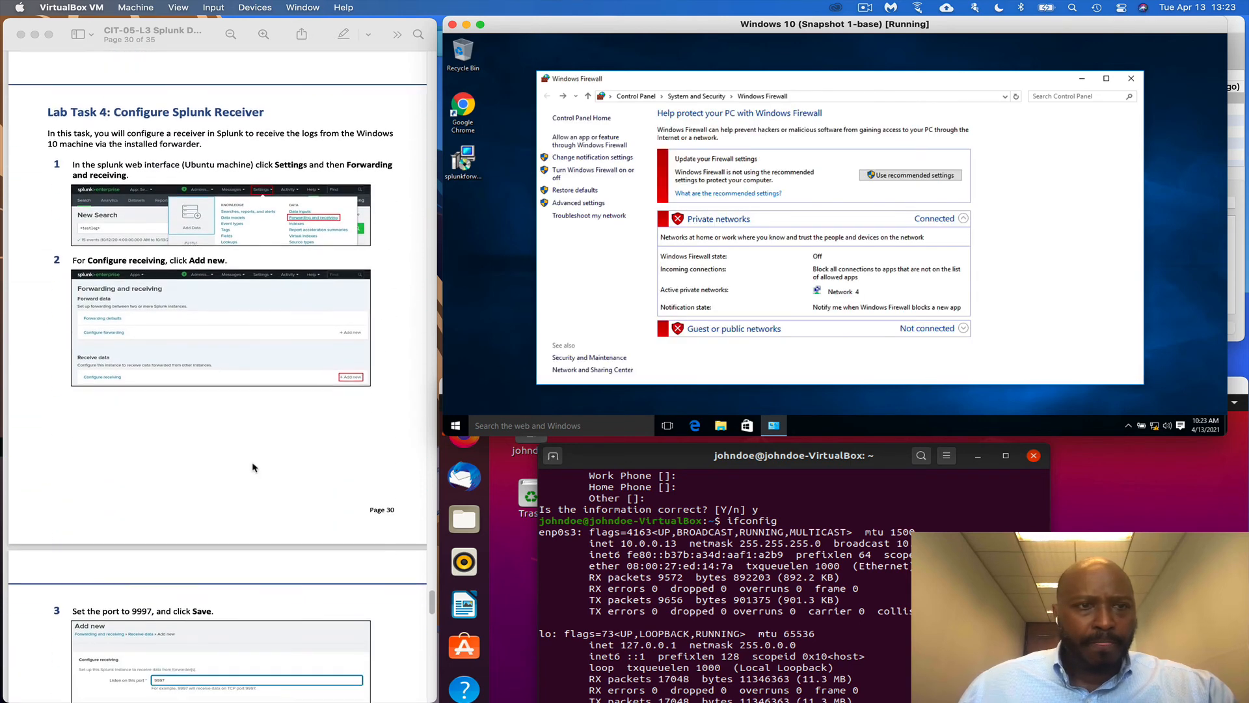
pyautogui.click(266, 424)
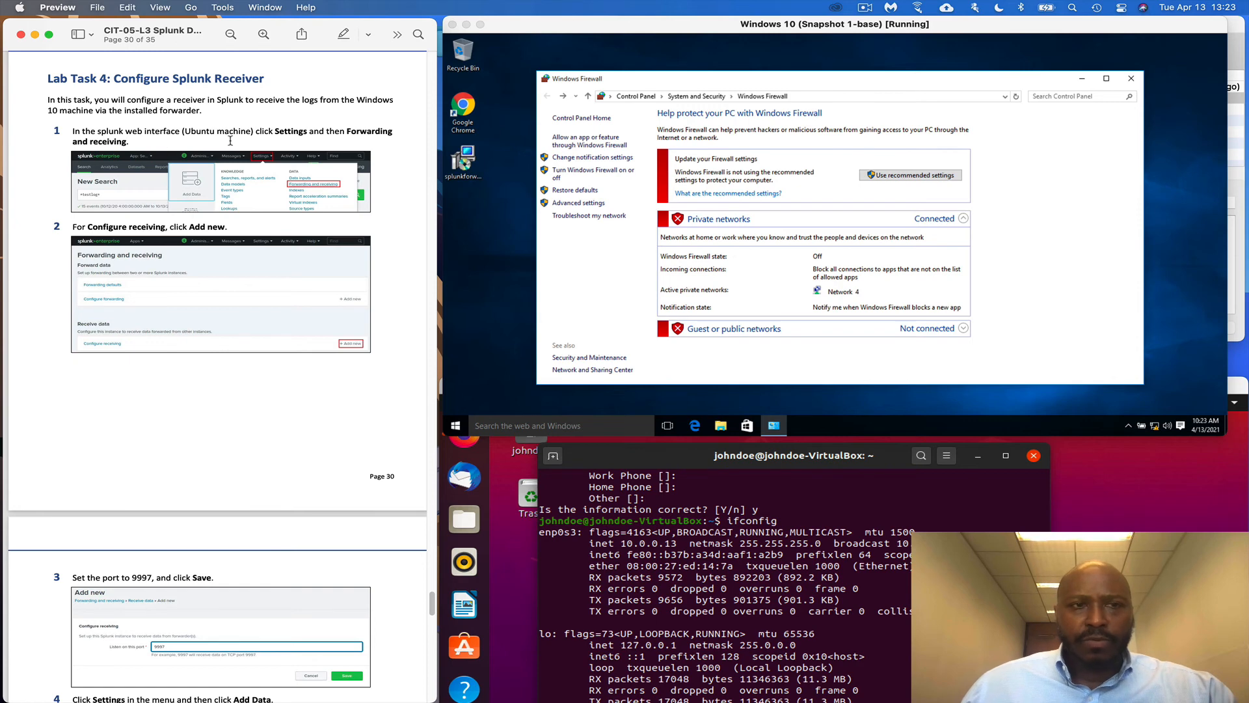
# Bring up Splunk in the Ubuntu VM and go to Settings > Forwarding and receiving
pyautogui.click(738, 557)
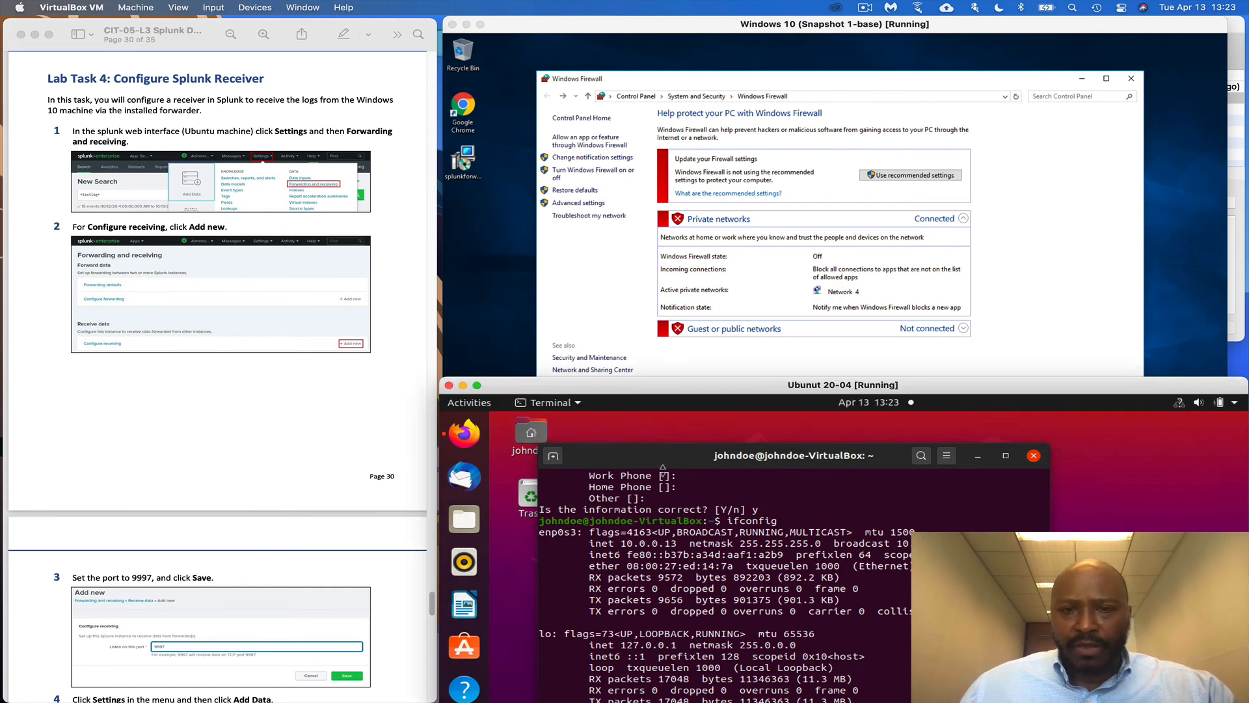
pyautogui.click(468, 434)
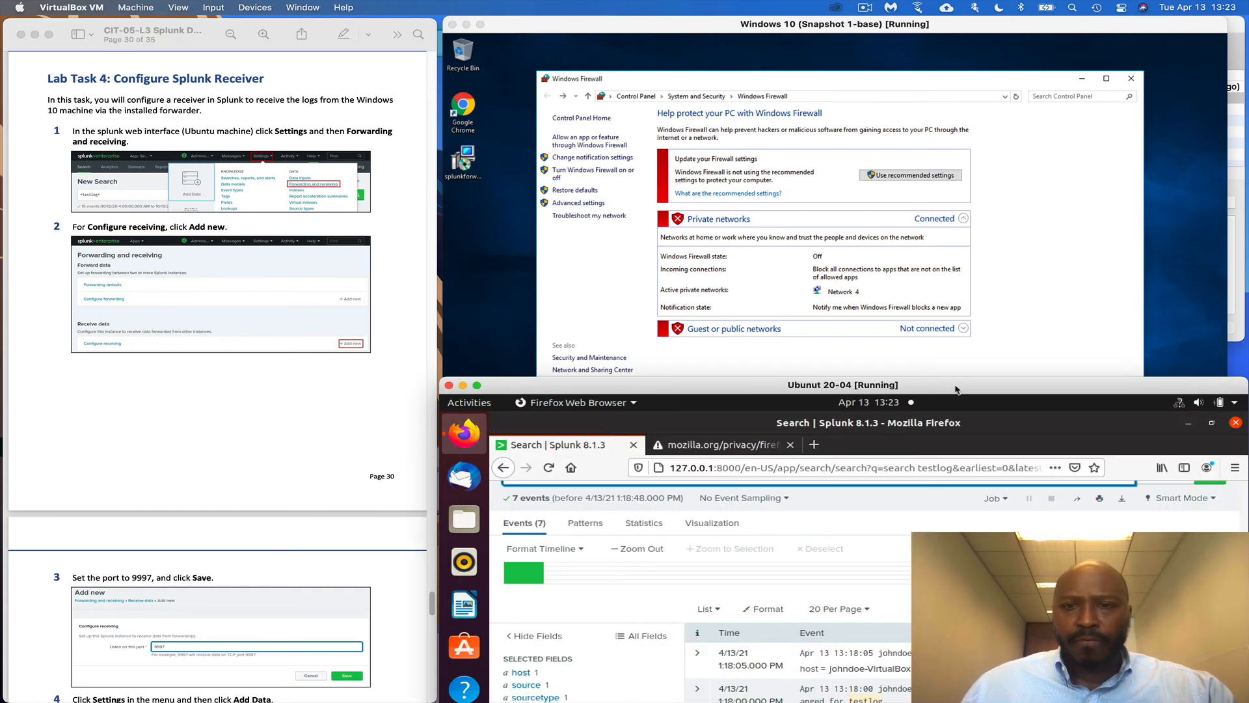
pyautogui.moveTo(956, 389); pyautogui.dragTo(948, 71)
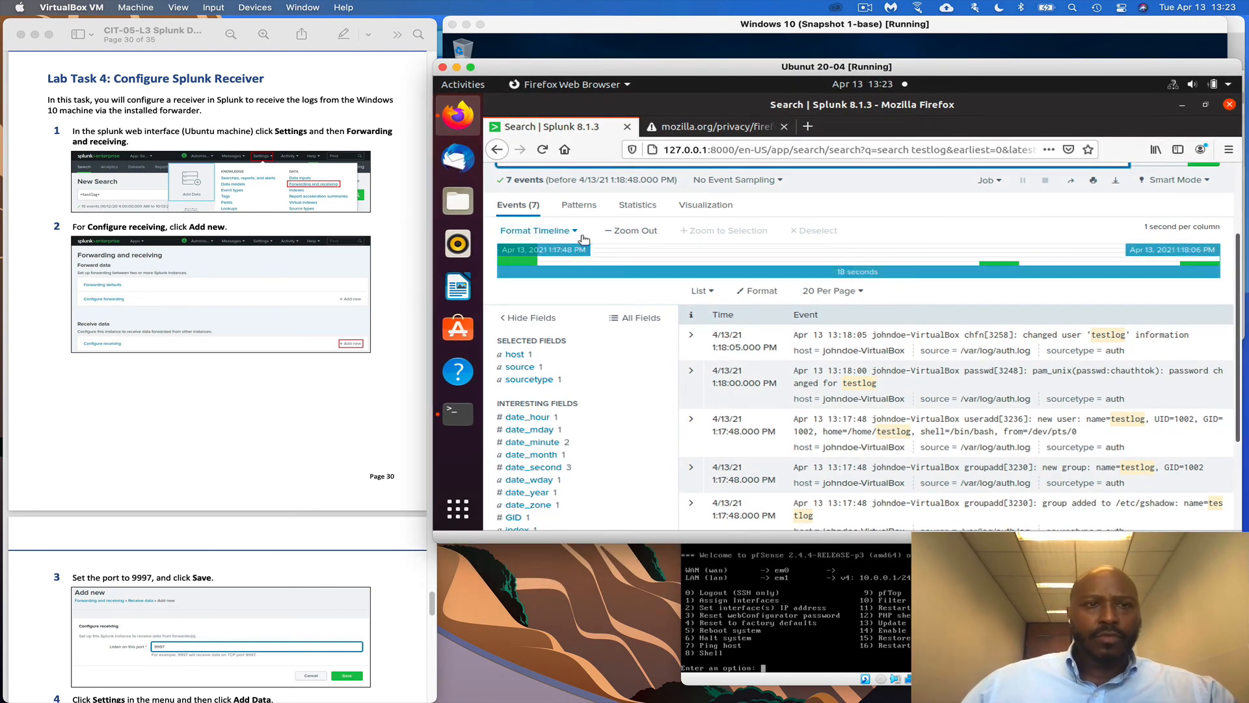
pyautogui.scroll(3, 814, 247)
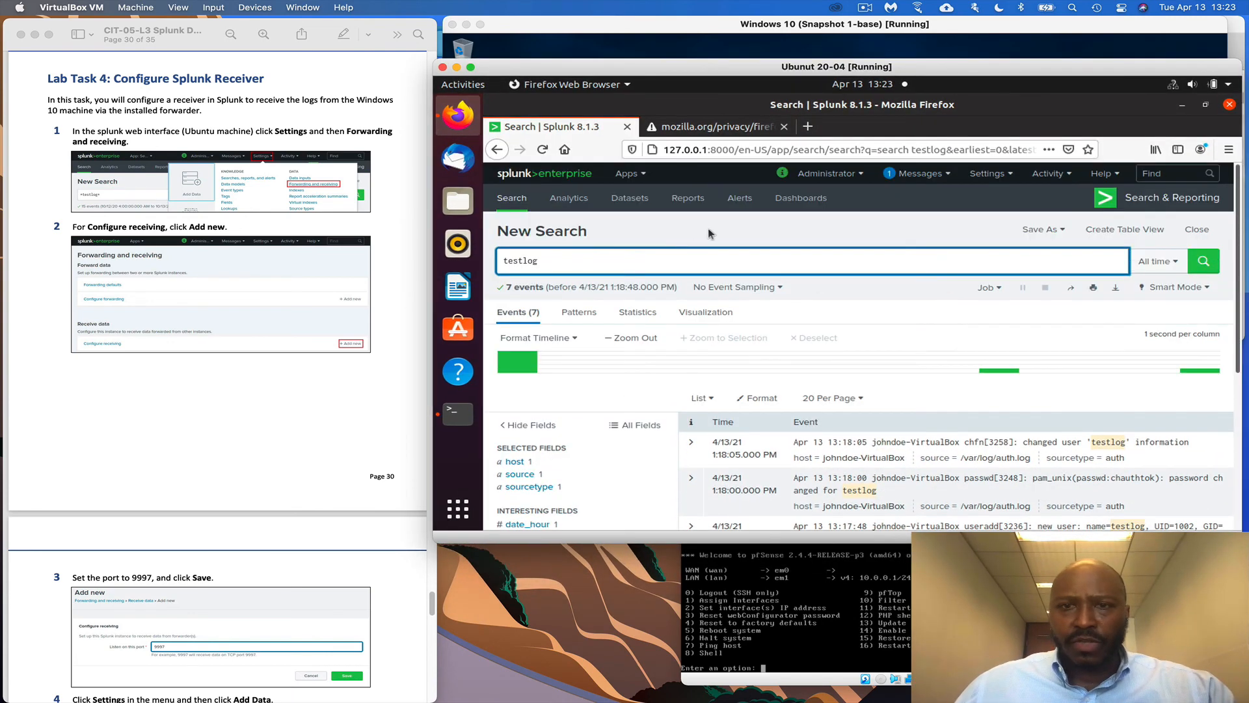
pyautogui.click(1000, 178)
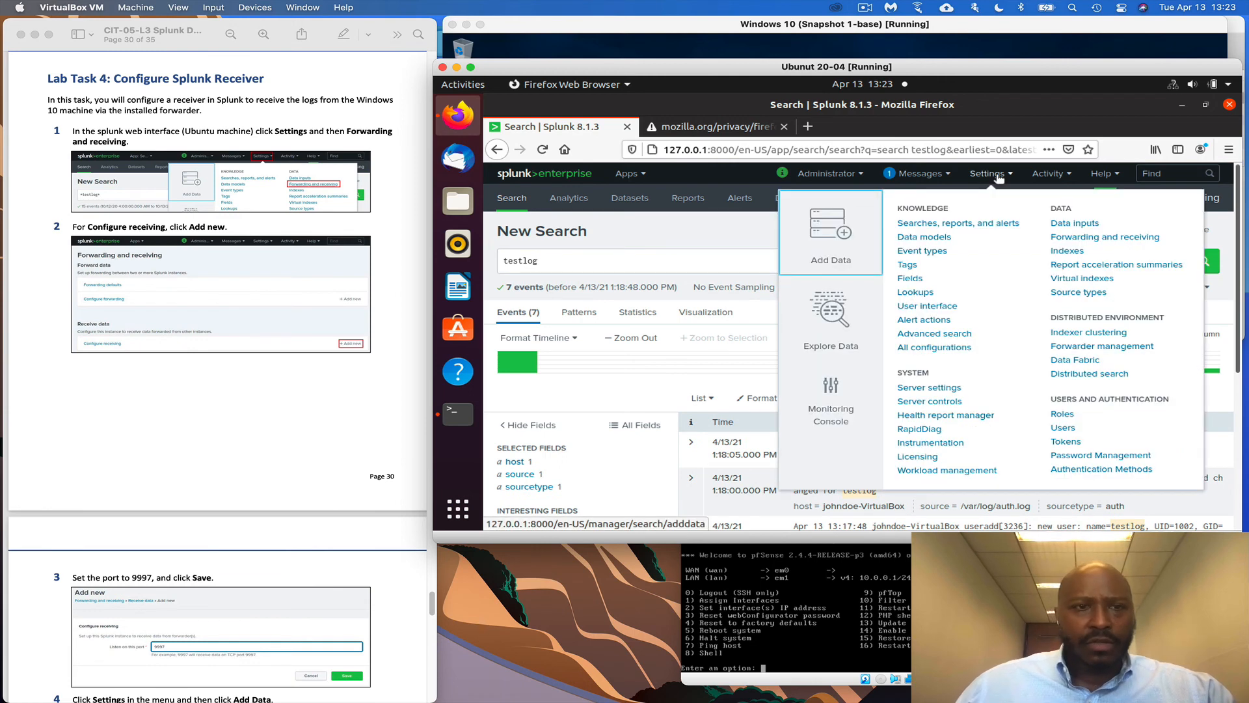
pyautogui.click(1138, 236)
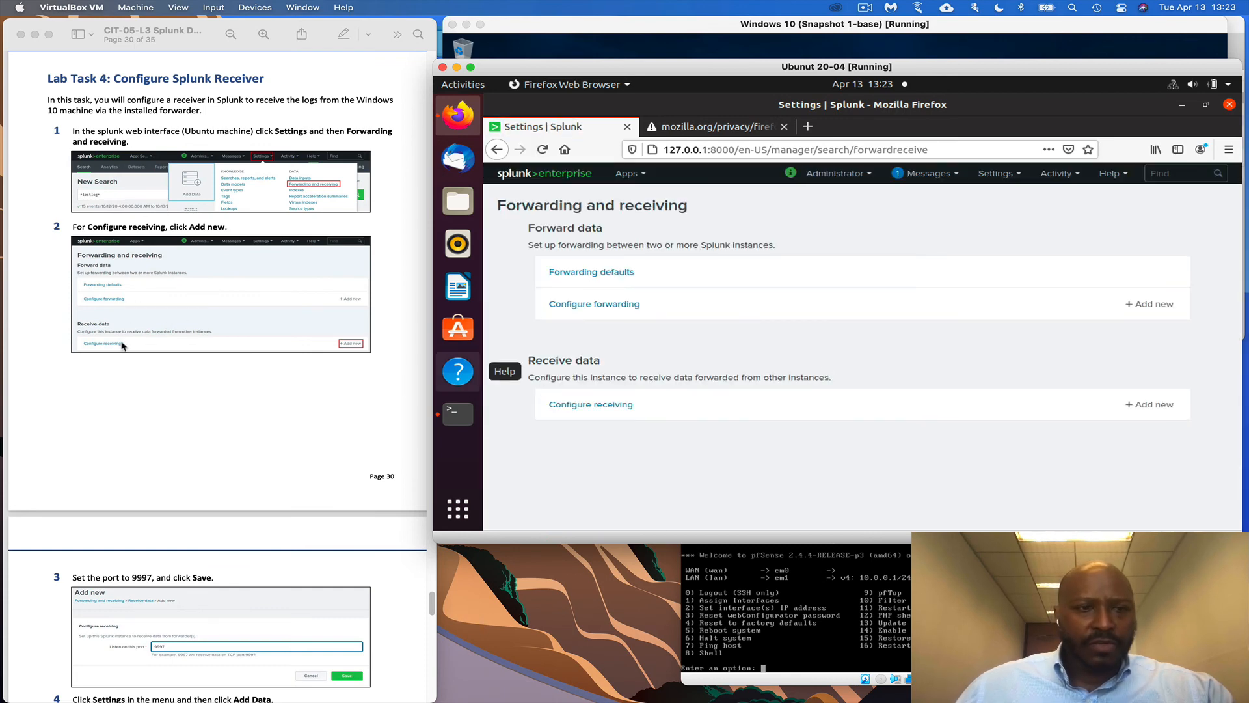
# Add a new receiving port 9997 and save it
pyautogui.click(1172, 405)
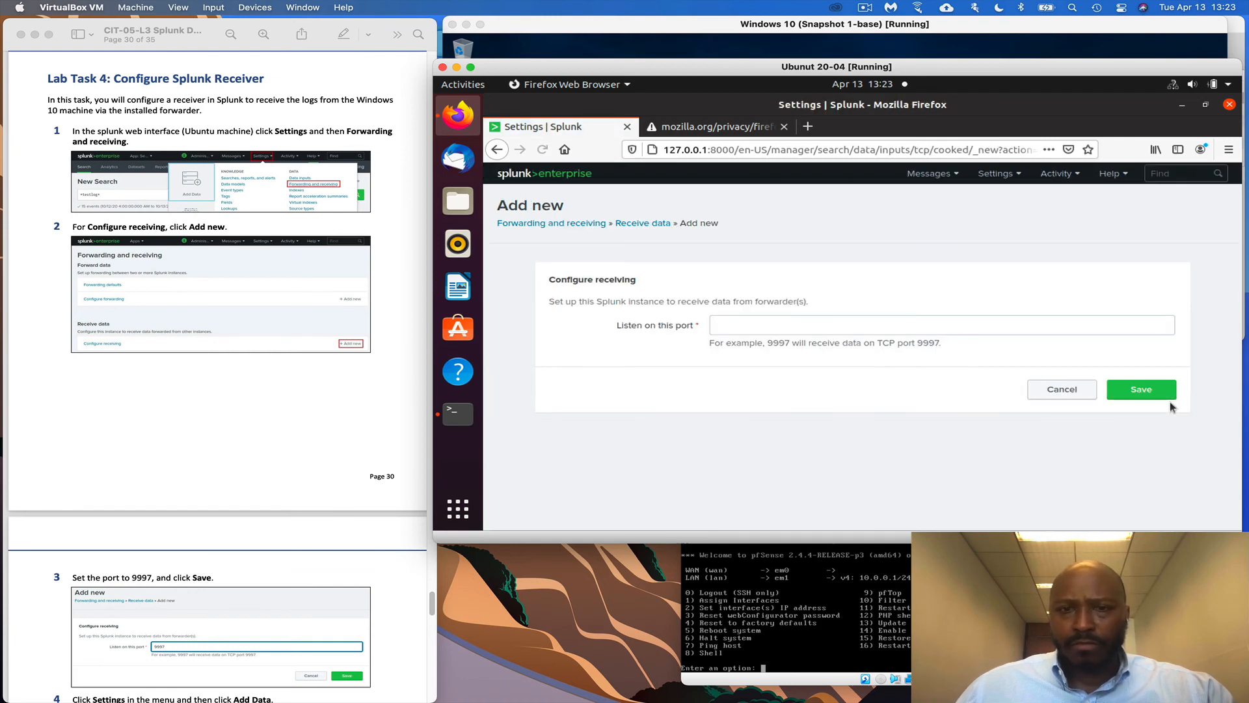
pyautogui.scroll(-5, 379, 449)
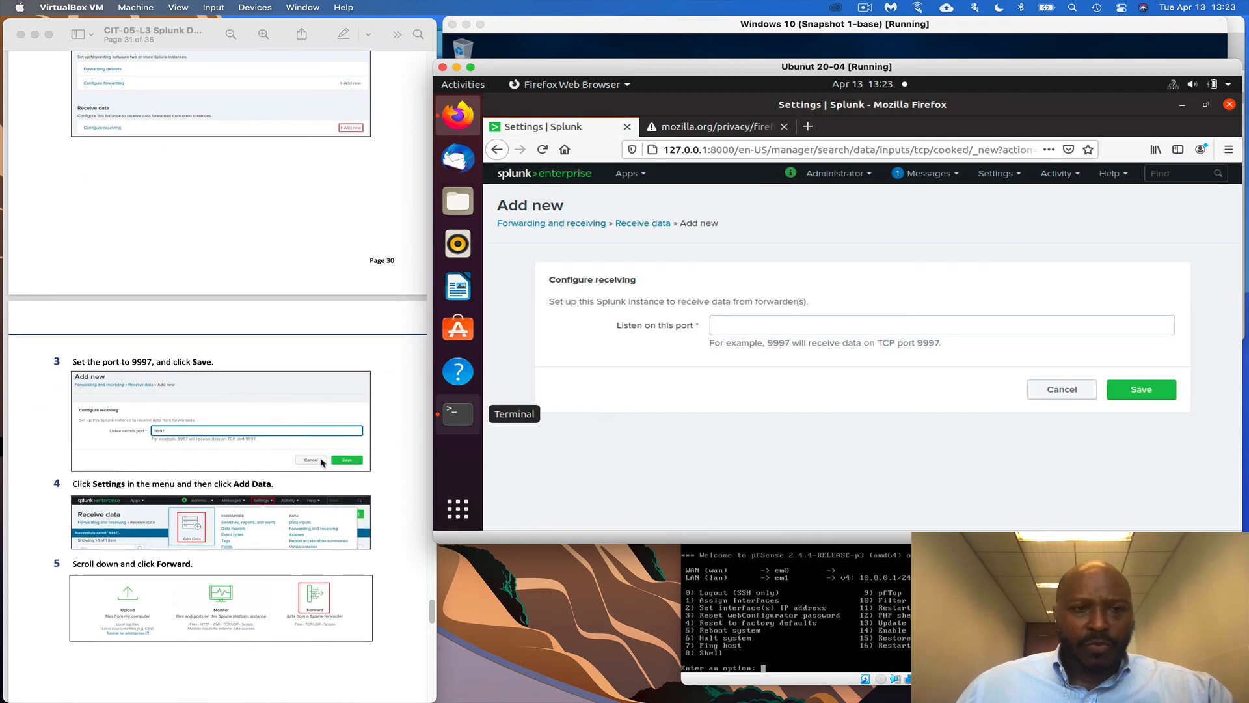
pyautogui.click(718, 327)
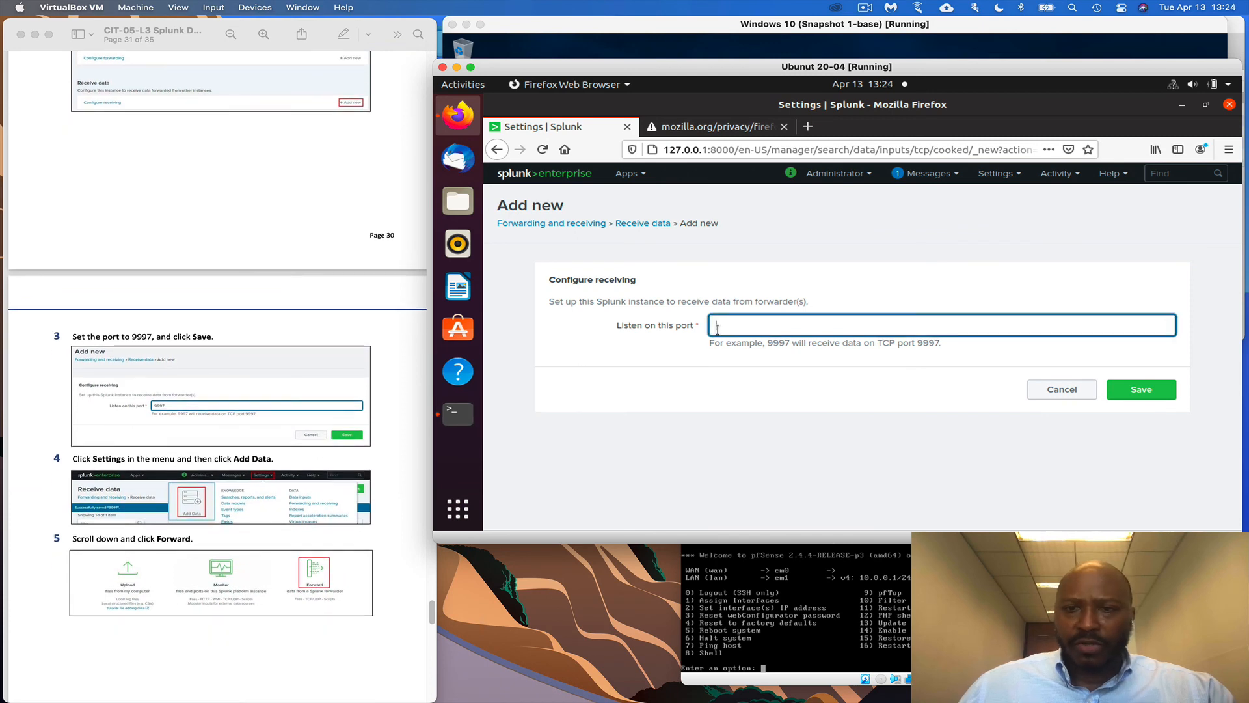
pyautogui.write('9997')
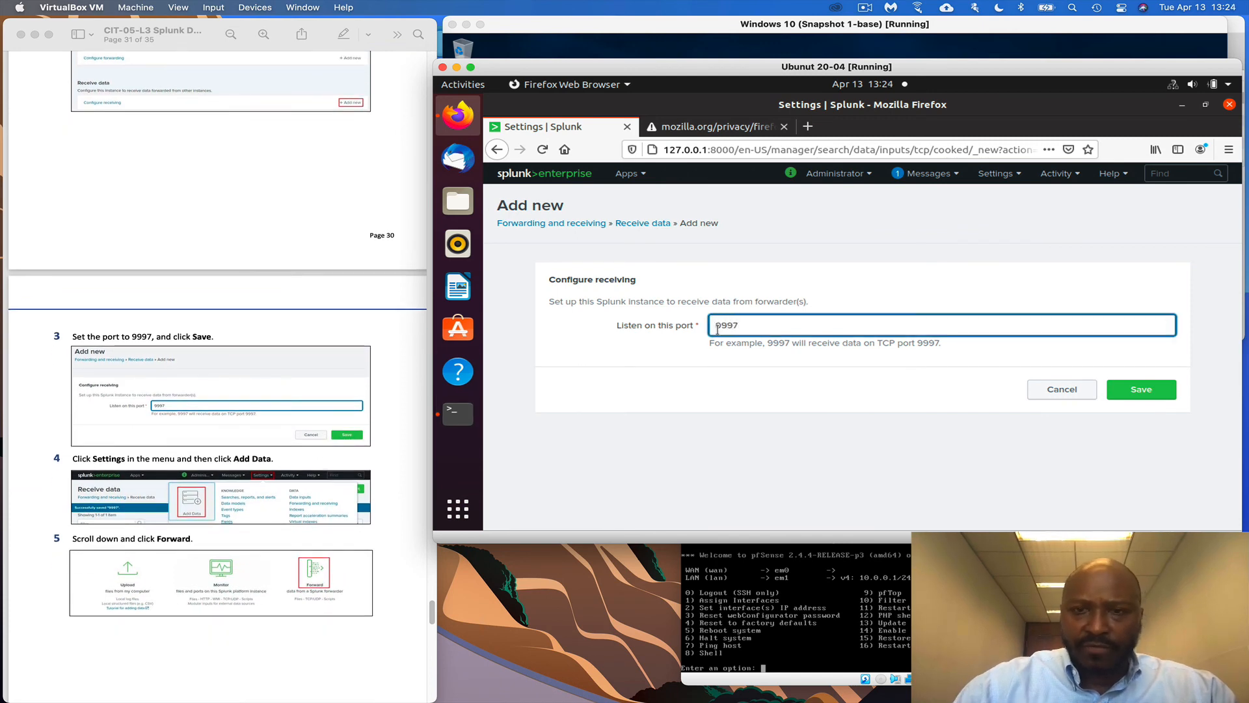
pyautogui.click(1139, 389)
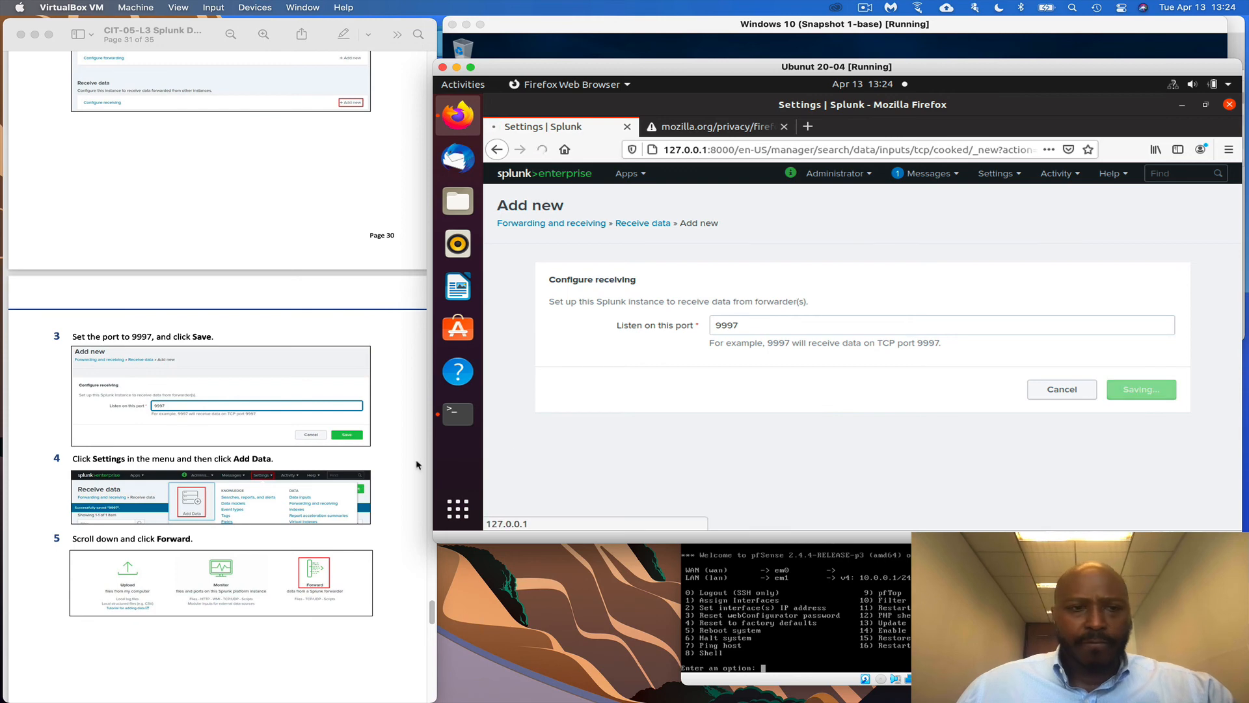
pyautogui.scroll(-2, 299, 463)
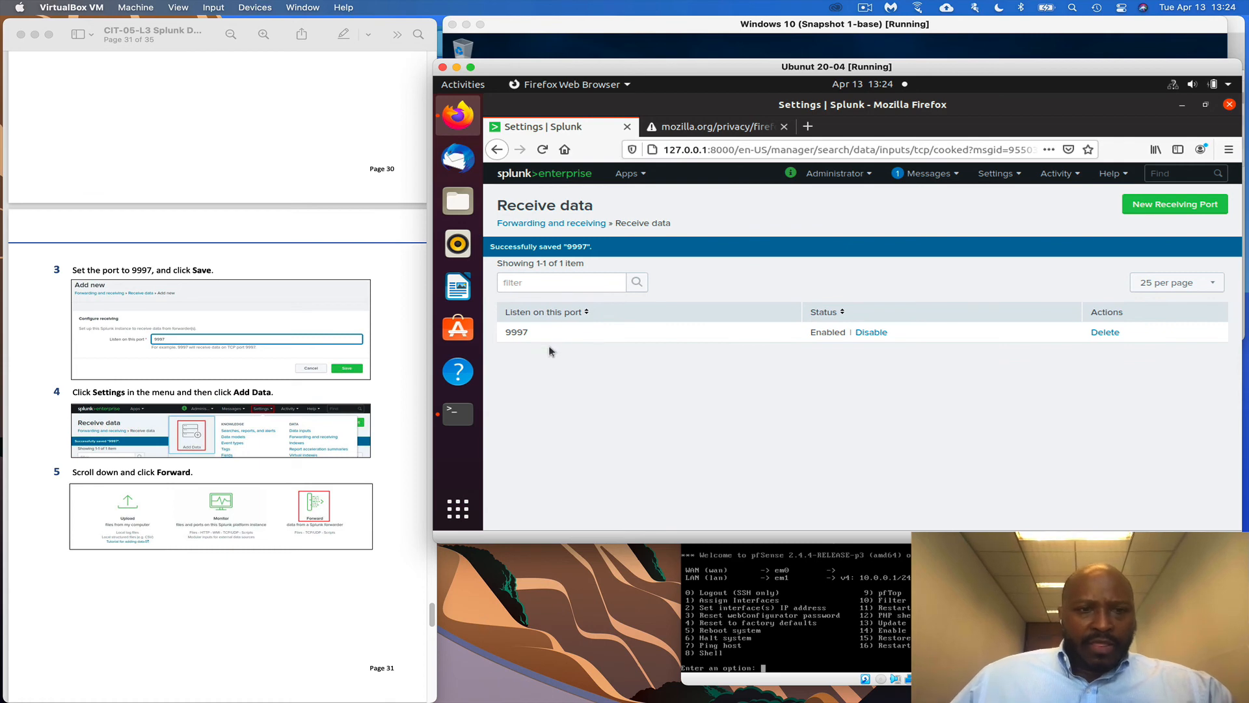
# Start Add Data in Splunk and choose Forward from a Splunk forwarder
pyautogui.click(994, 173)
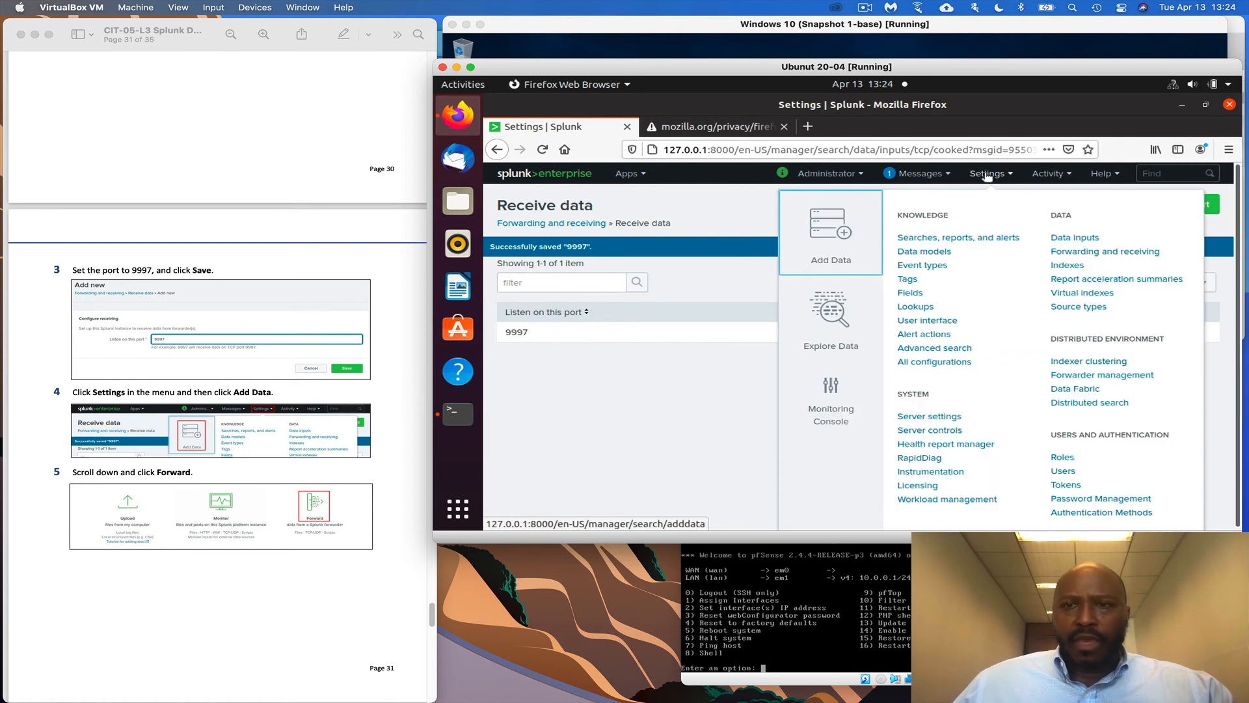
pyautogui.click(837, 236)
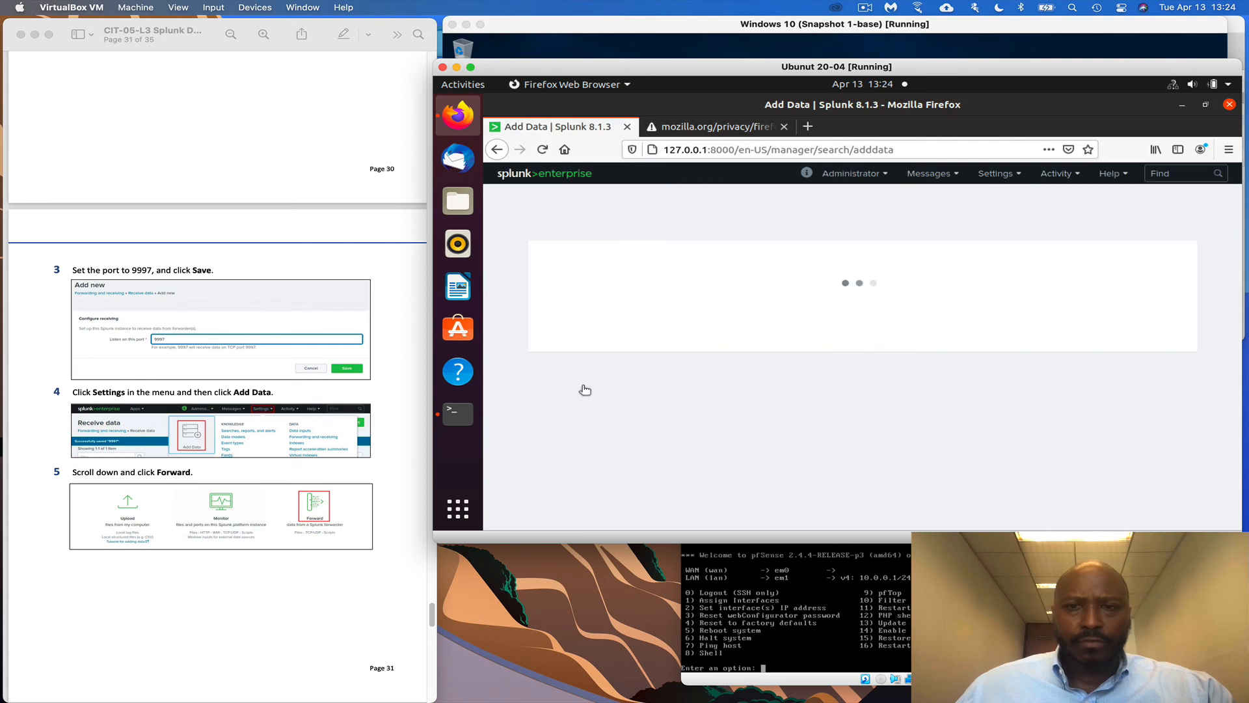
pyautogui.scroll(-3, 423, 453)
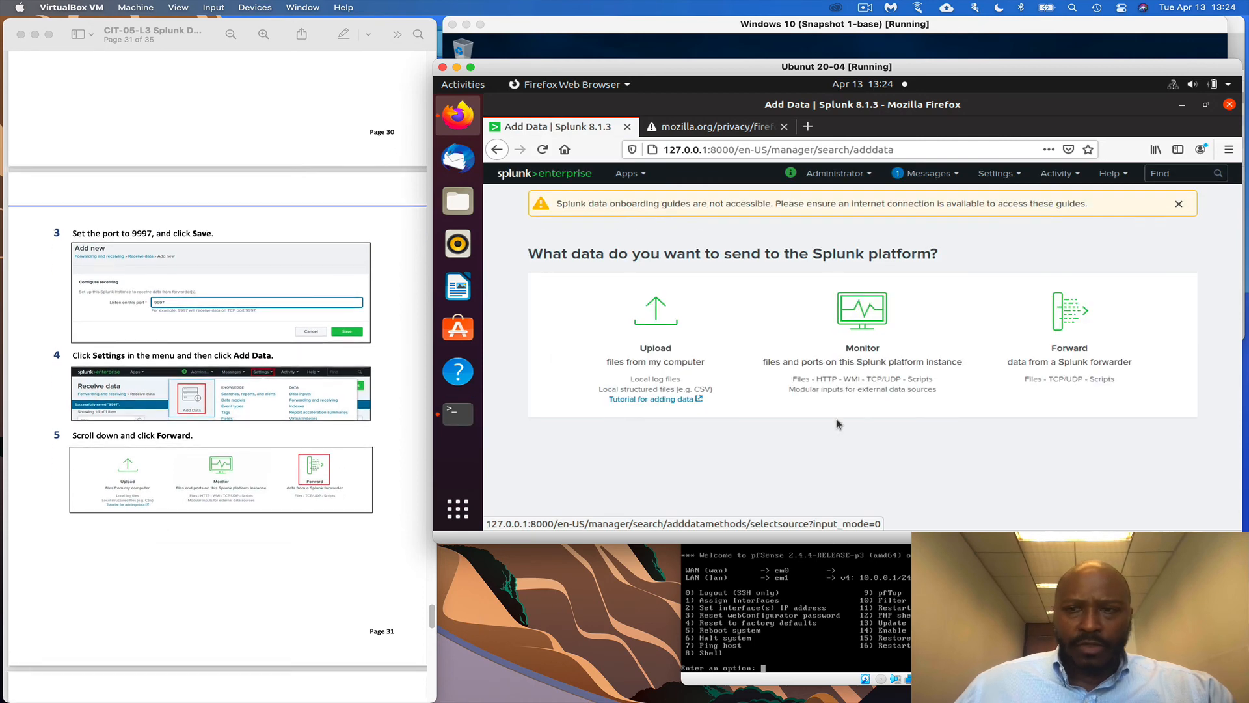
pyautogui.click(1071, 337)
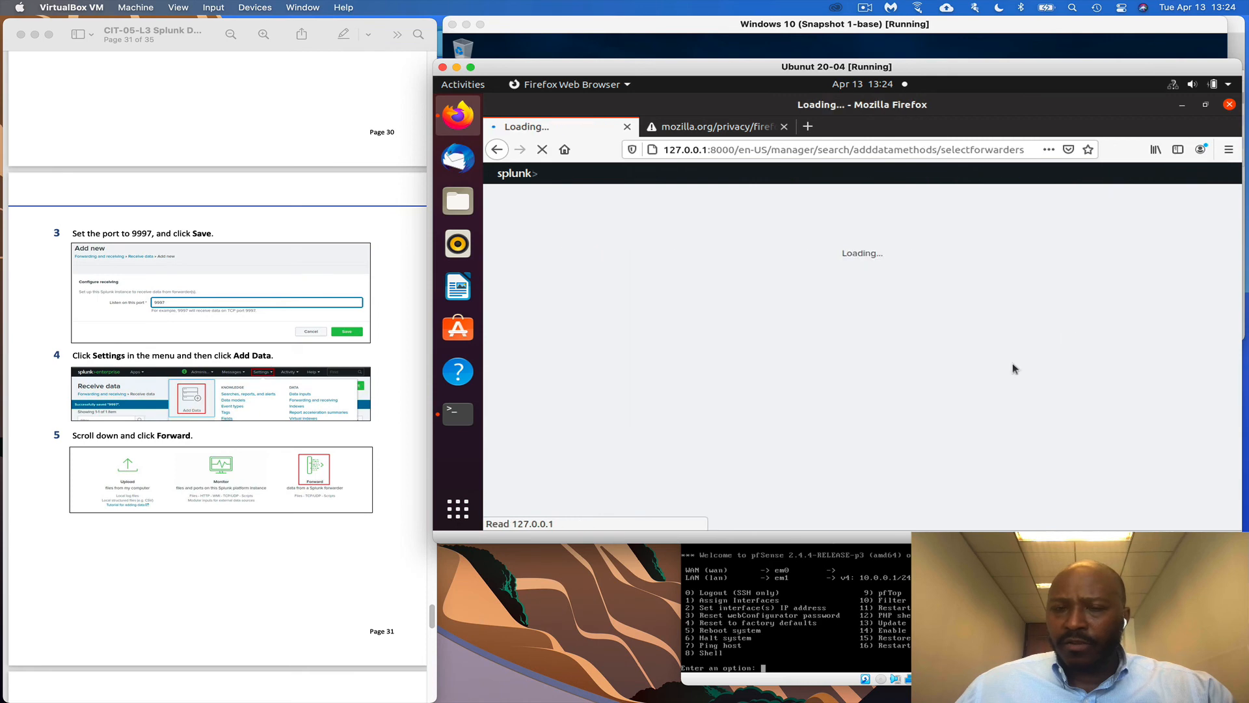
pyautogui.scroll(-5, 372, 518)
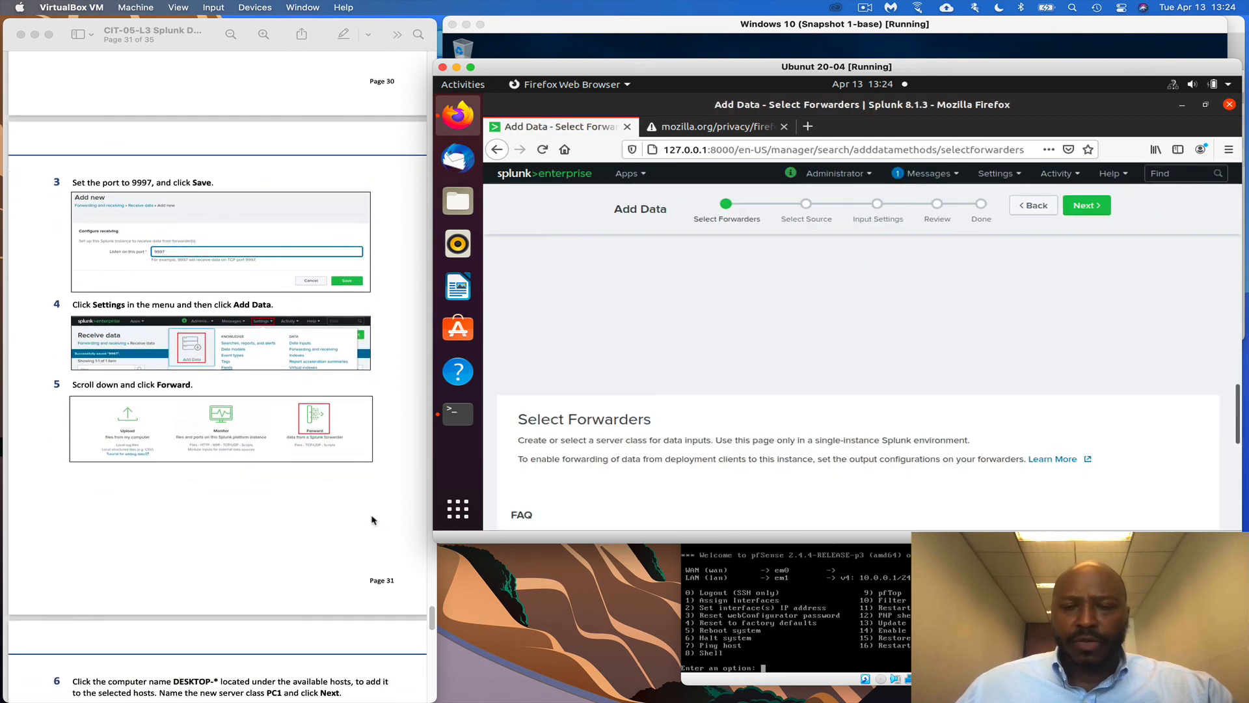
pyautogui.scroll(-5, 820, 421)
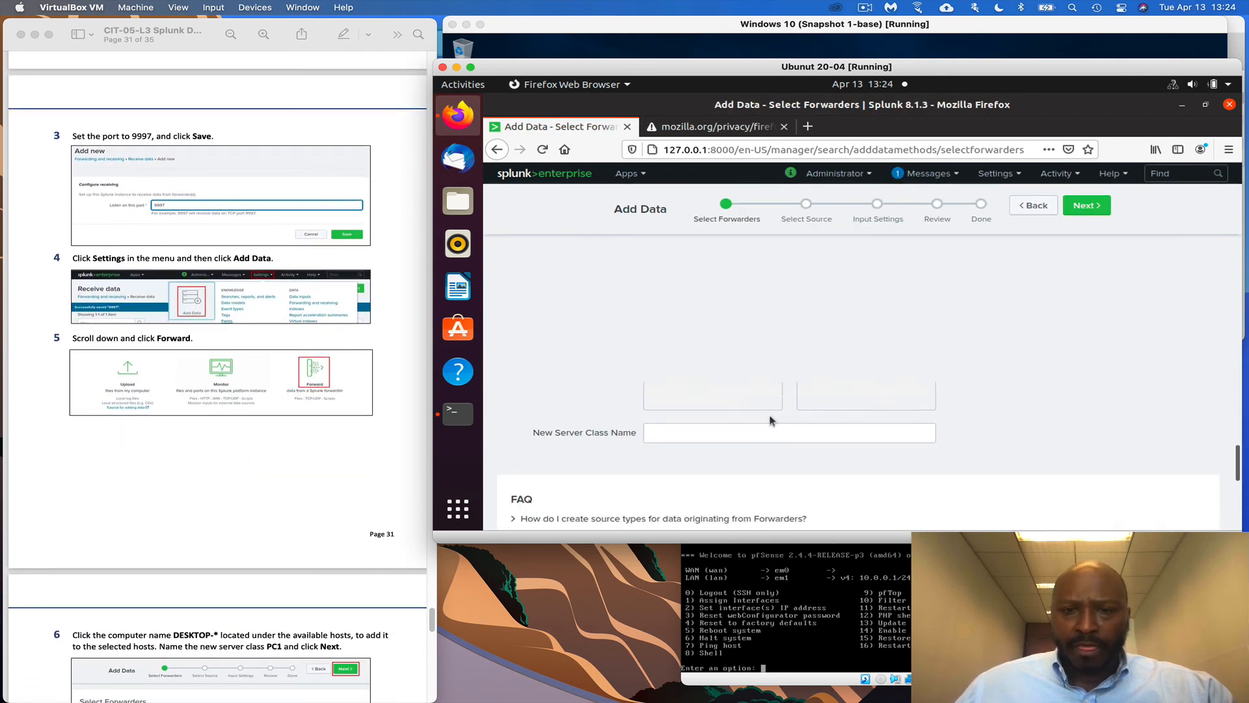
pyautogui.scroll(-8, 324, 480)
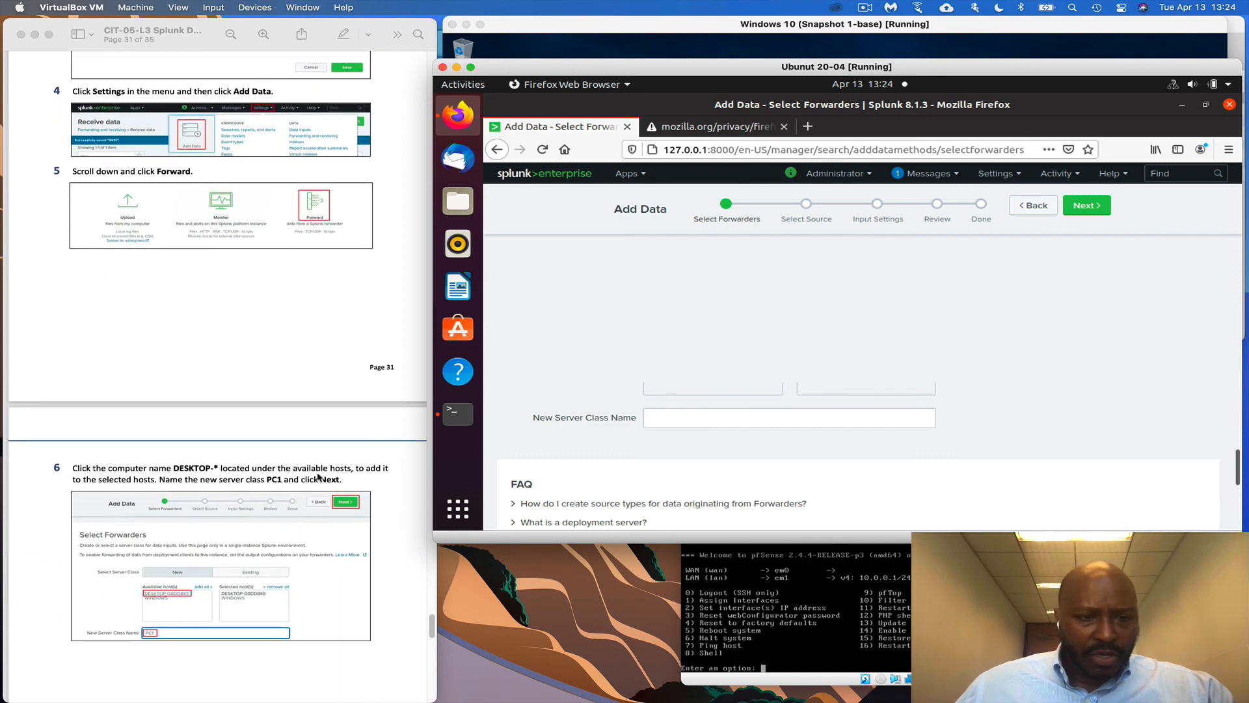
pyautogui.scroll(4, 865, 433)
pyautogui.scroll(-1, 865, 433)
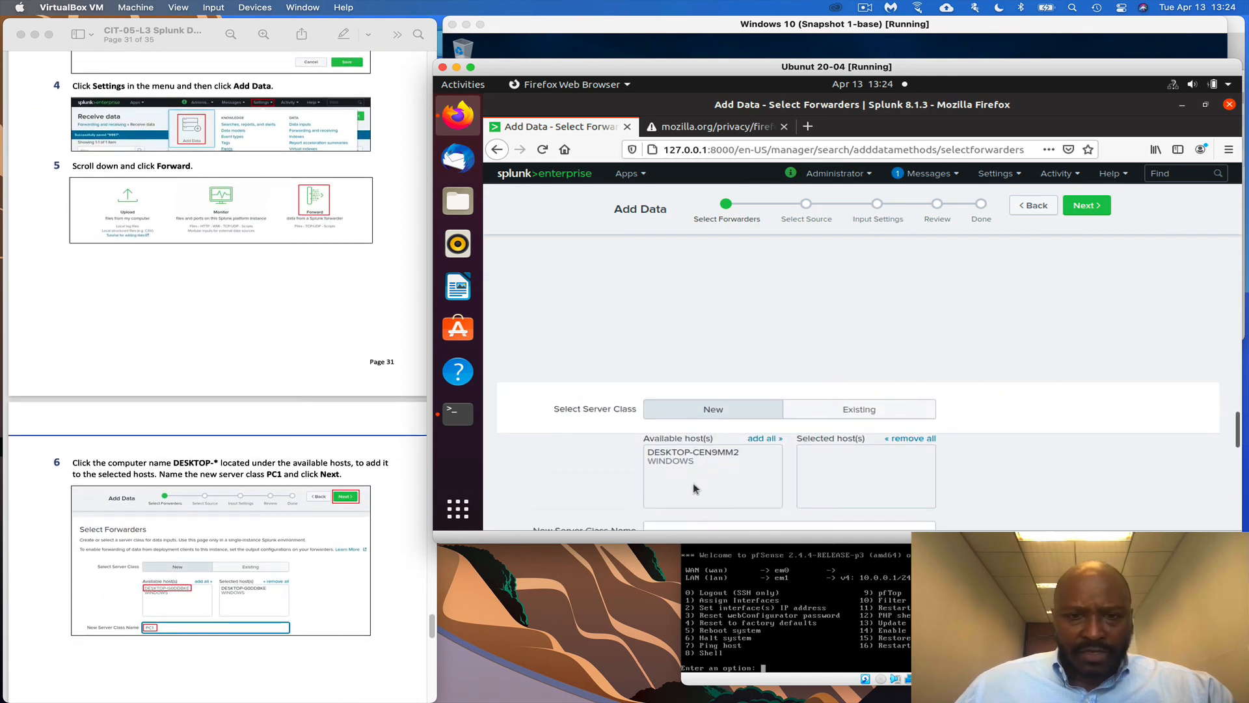
# Add host DESKTOP-CEN9MM2 to the selected hosts
pyautogui.click(722, 455)
pyautogui.scroll(-1, 234, 562)
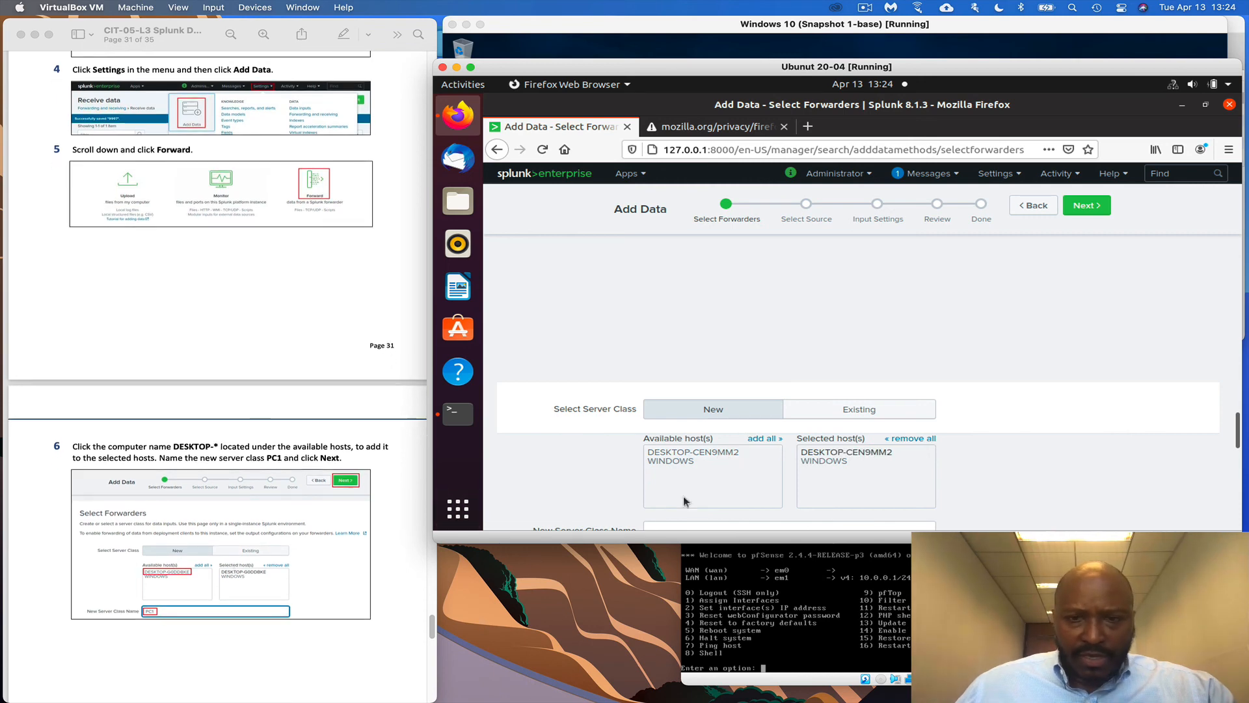
pyautogui.scroll(-4, 687, 495)
pyautogui.scroll(2, 680, 449)
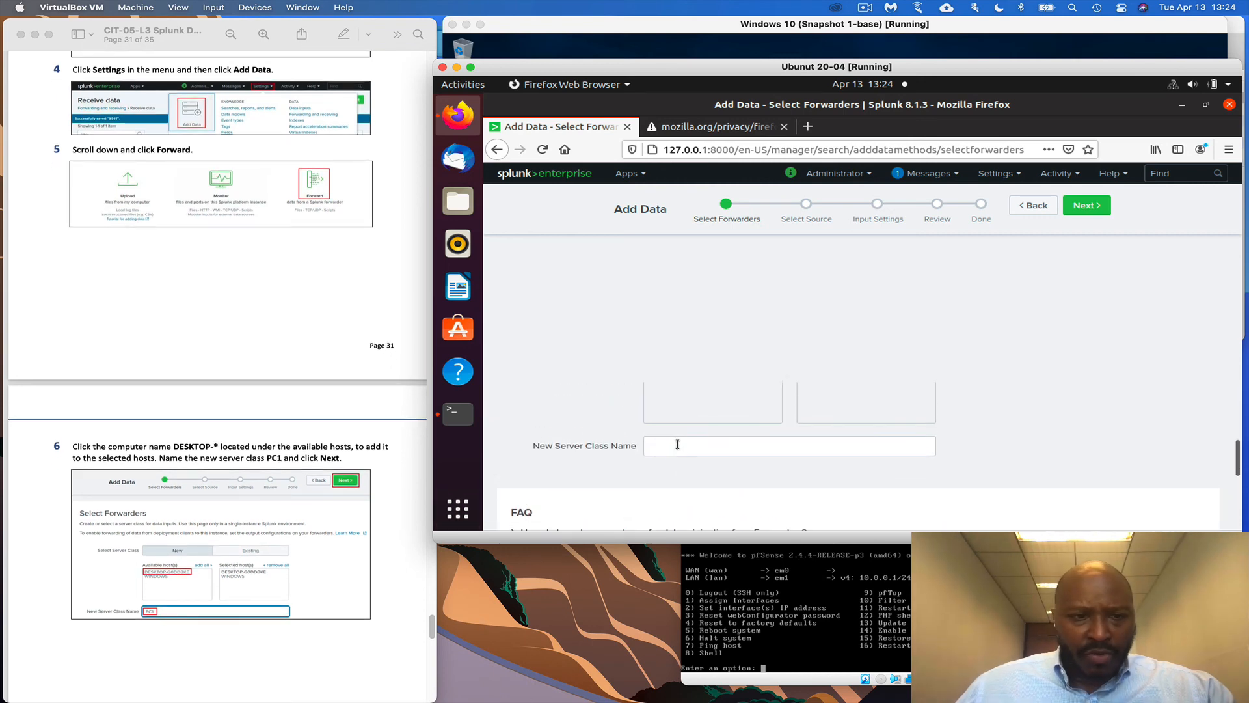
pyautogui.scroll(1, 670, 456)
# Name the new server class PC1
pyautogui.click(665, 475)
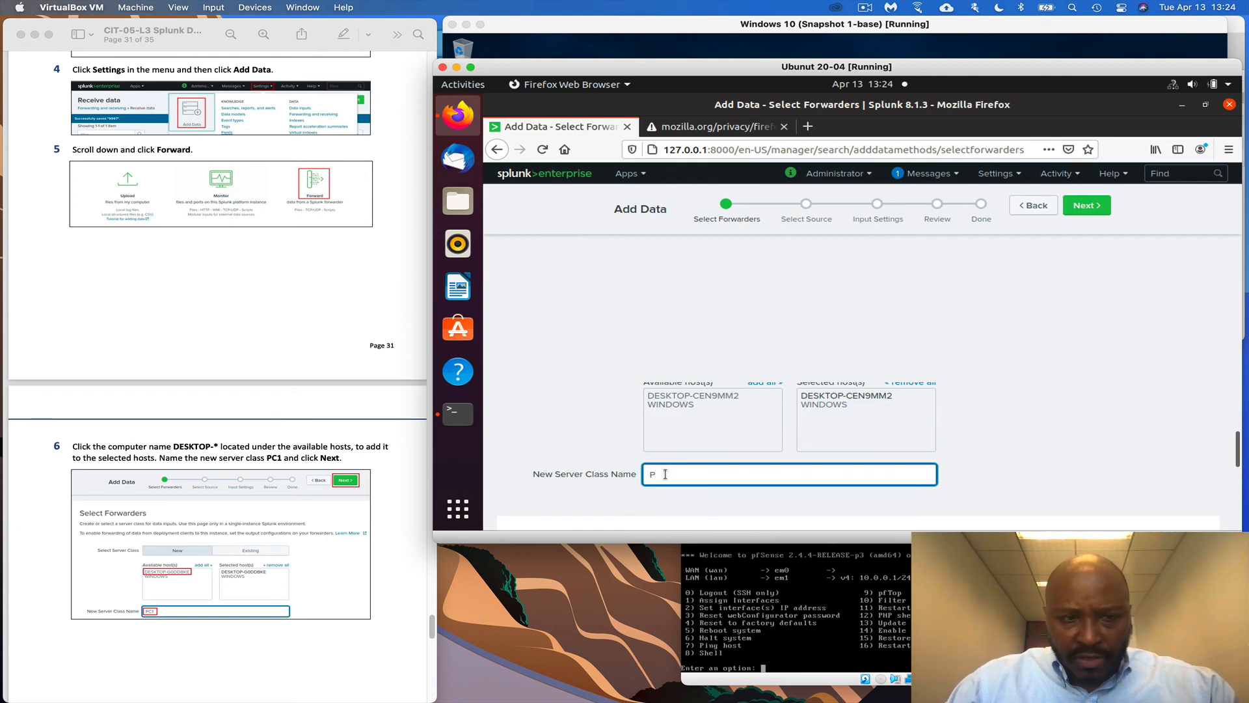
pyautogui.write('PC1')
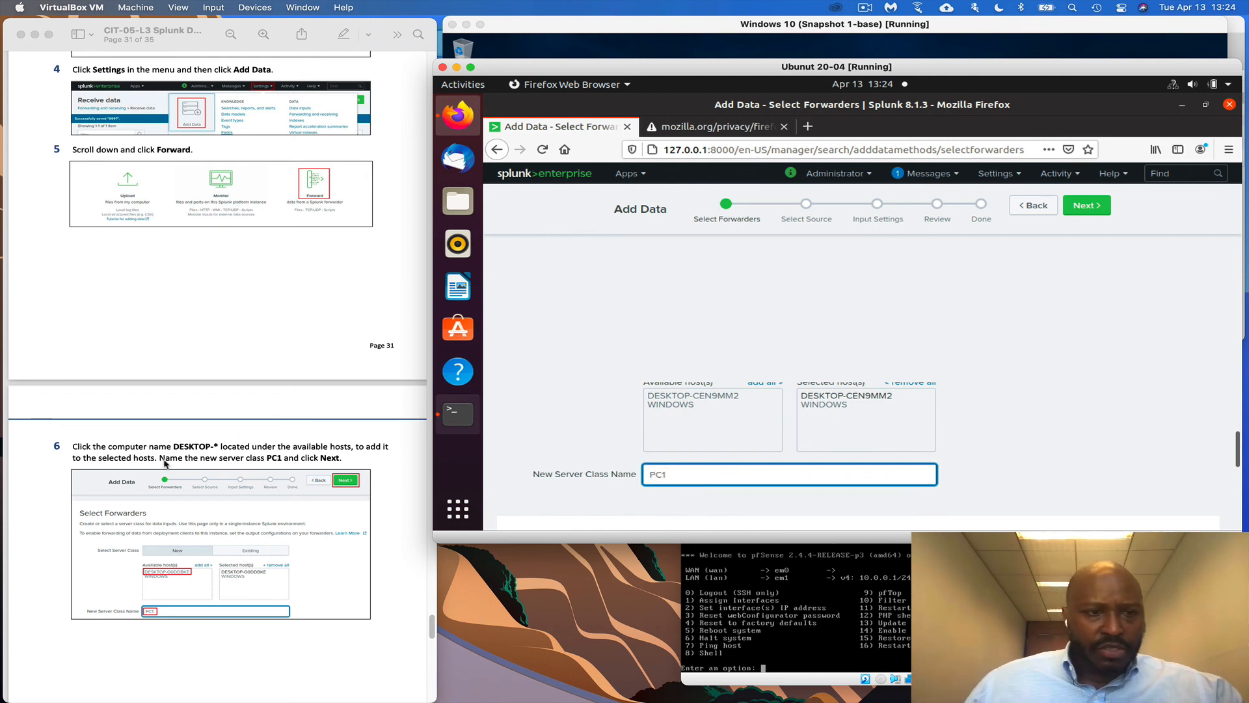
pyautogui.scroll(-4, 721, 435)
pyautogui.scroll(-4, 723, 436)
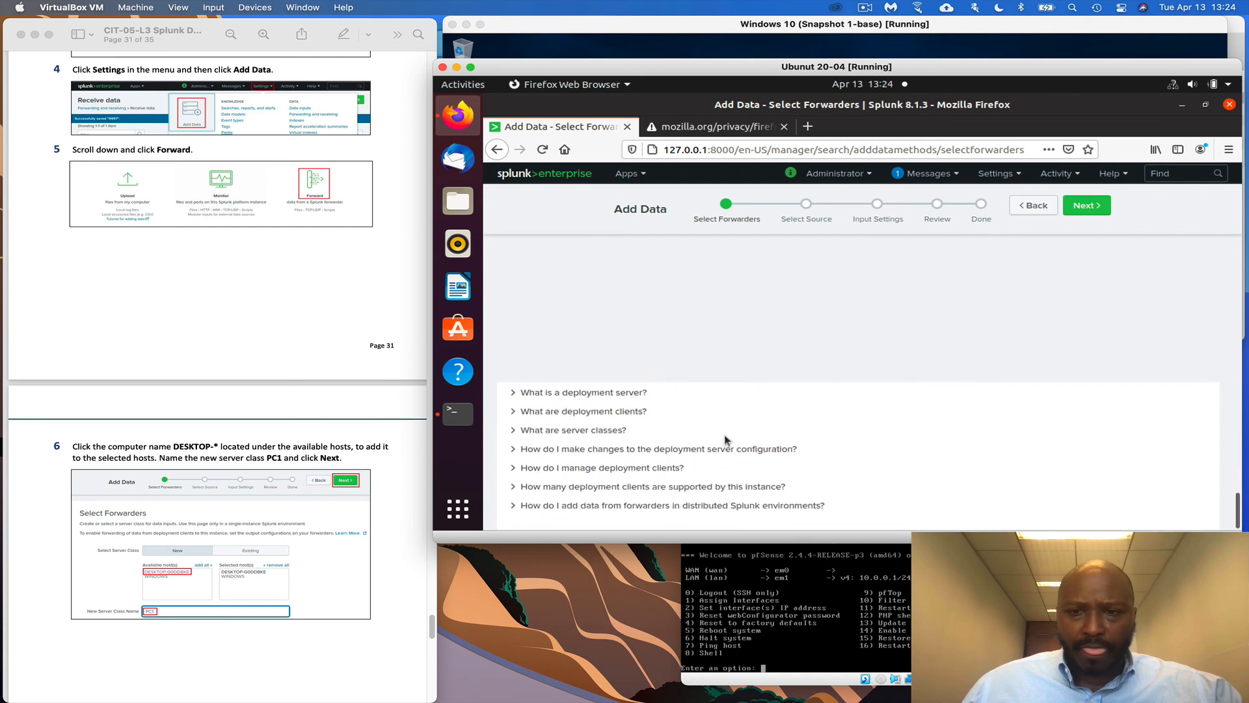
pyautogui.scroll(-1, 364, 511)
pyautogui.scroll(-1, 458, 509)
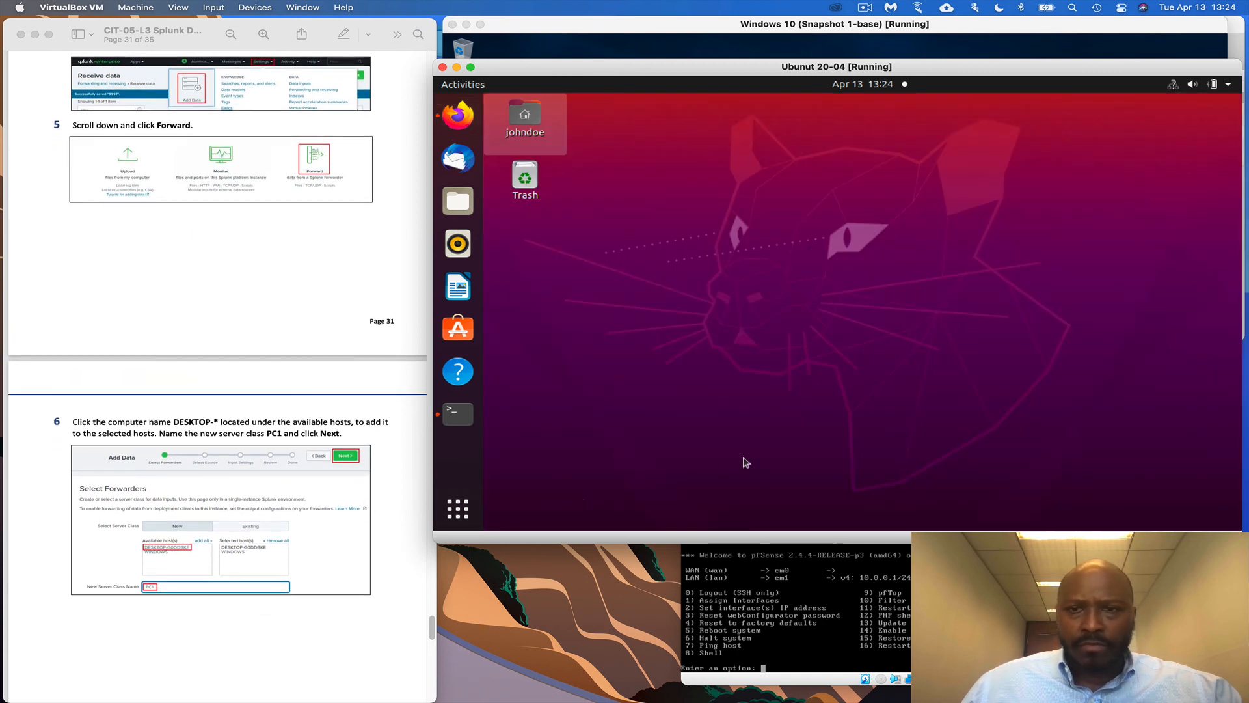
pyautogui.click(458, 116)
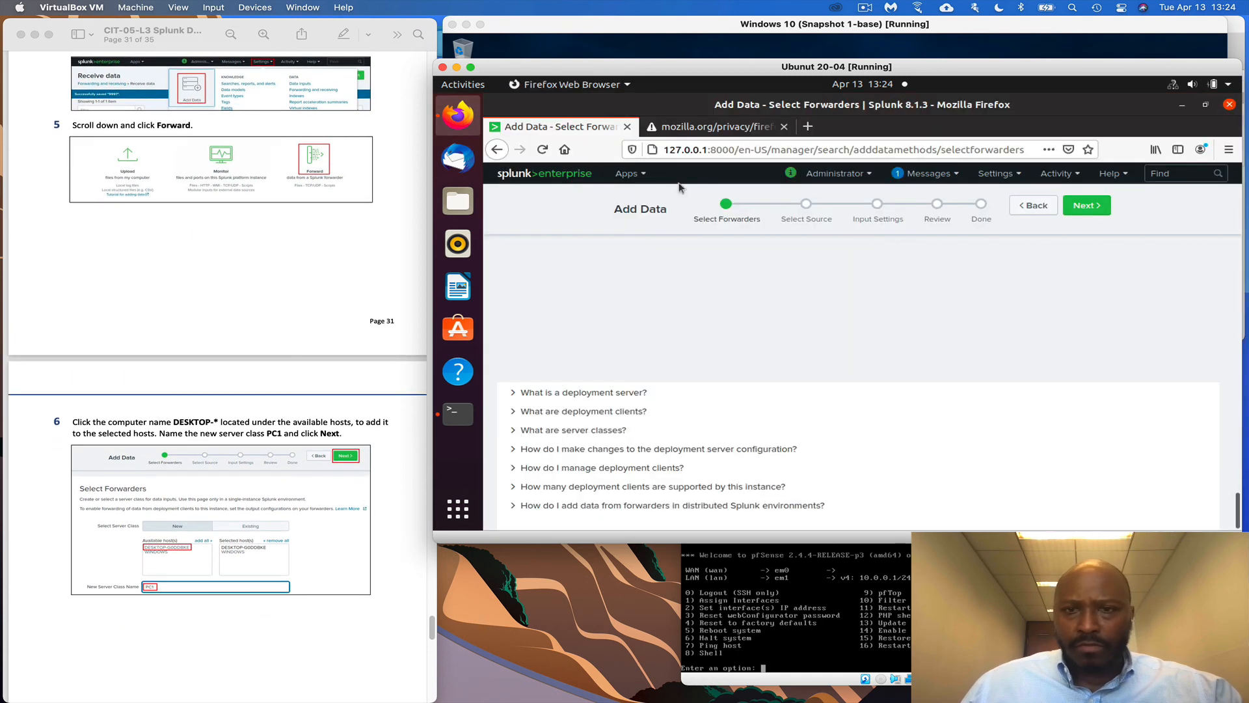
# Select Local Event Logs, add all five logs, keep the default index, and reach Review
pyautogui.click(1085, 207)
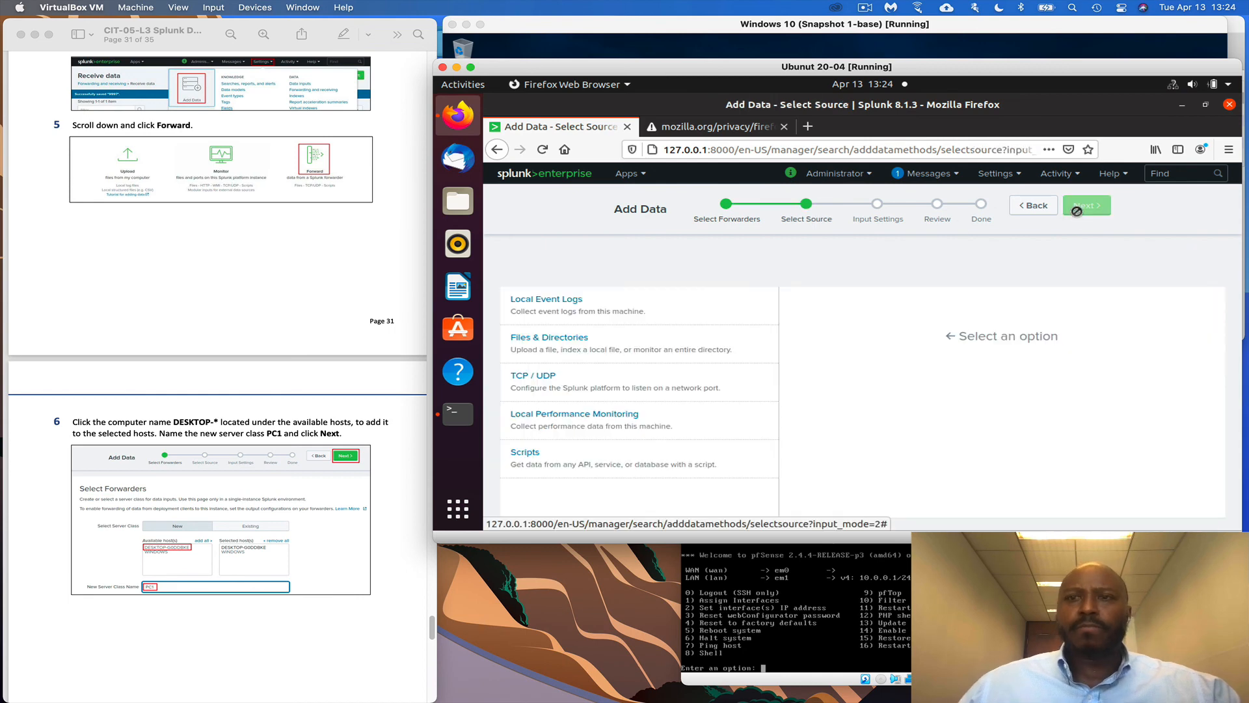
pyautogui.scroll(-10, 264, 524)
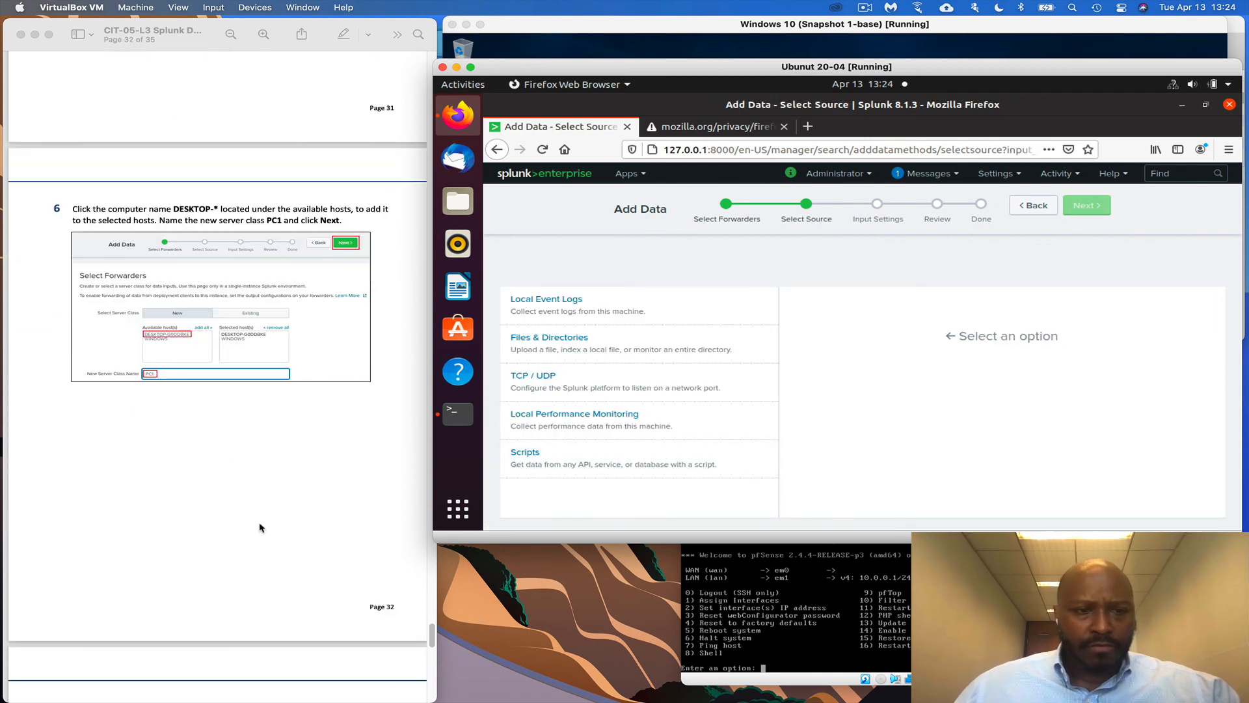
pyautogui.scroll(-3, 263, 521)
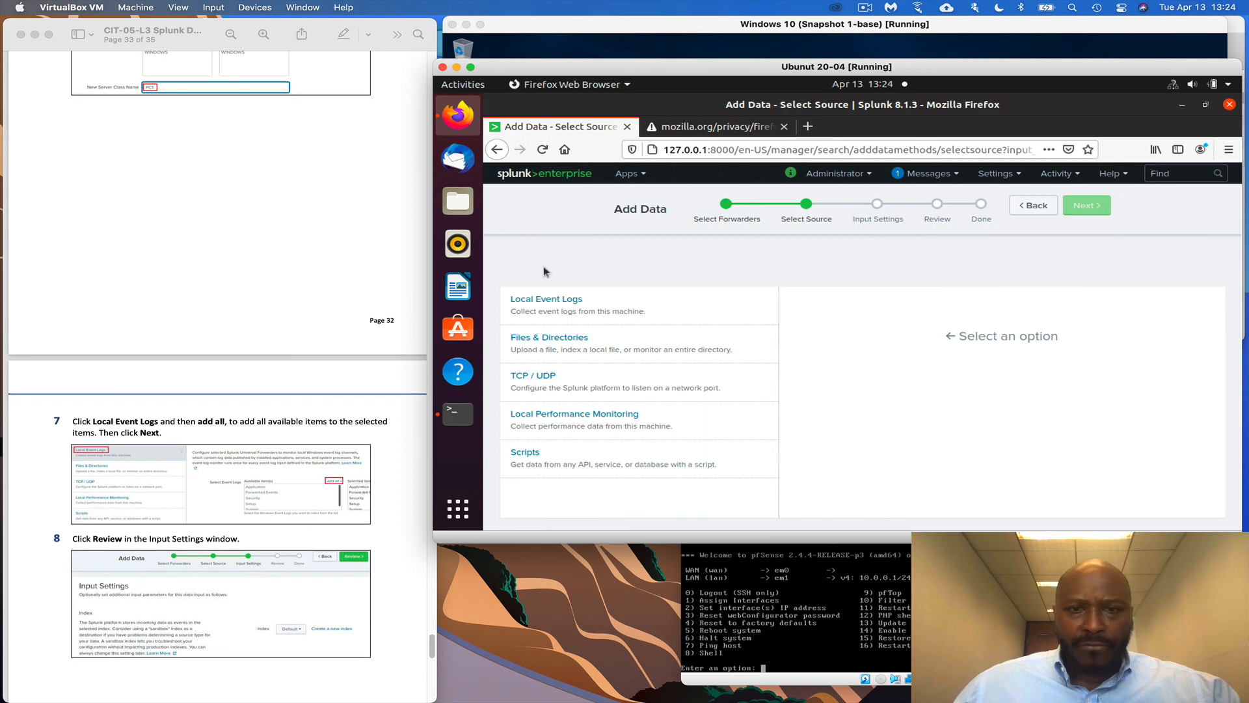
pyautogui.click(558, 299)
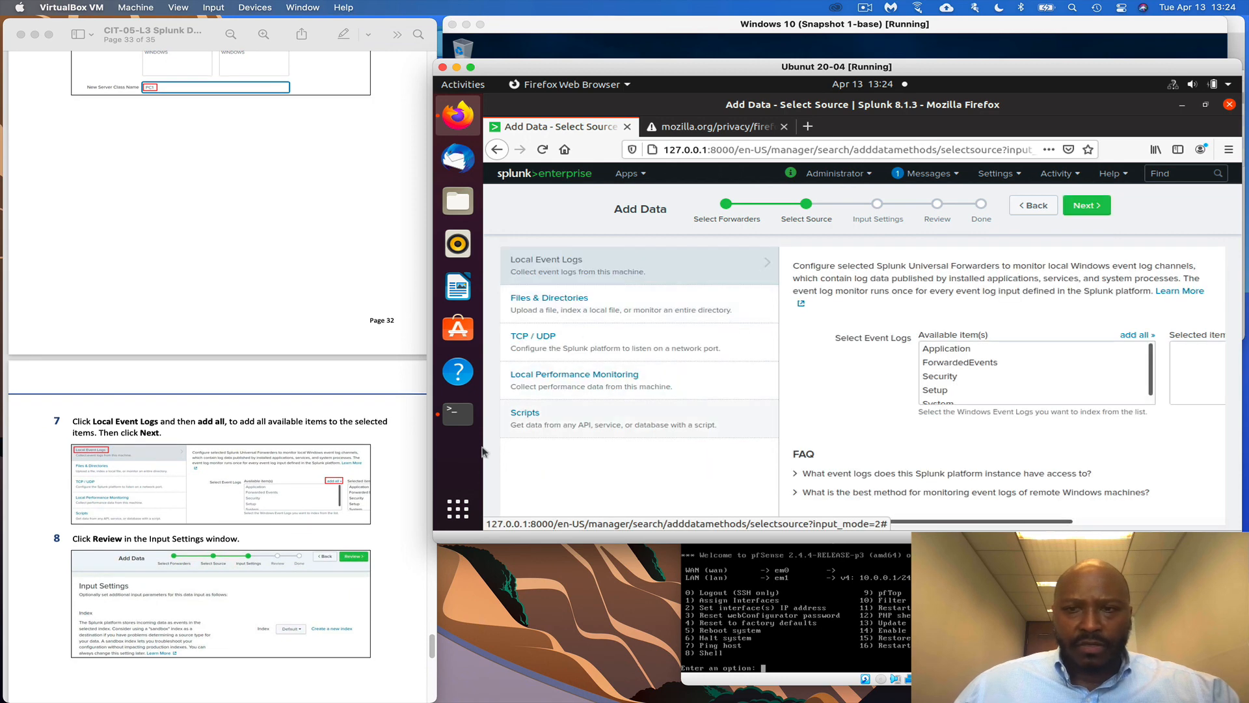
pyautogui.click(1136, 336)
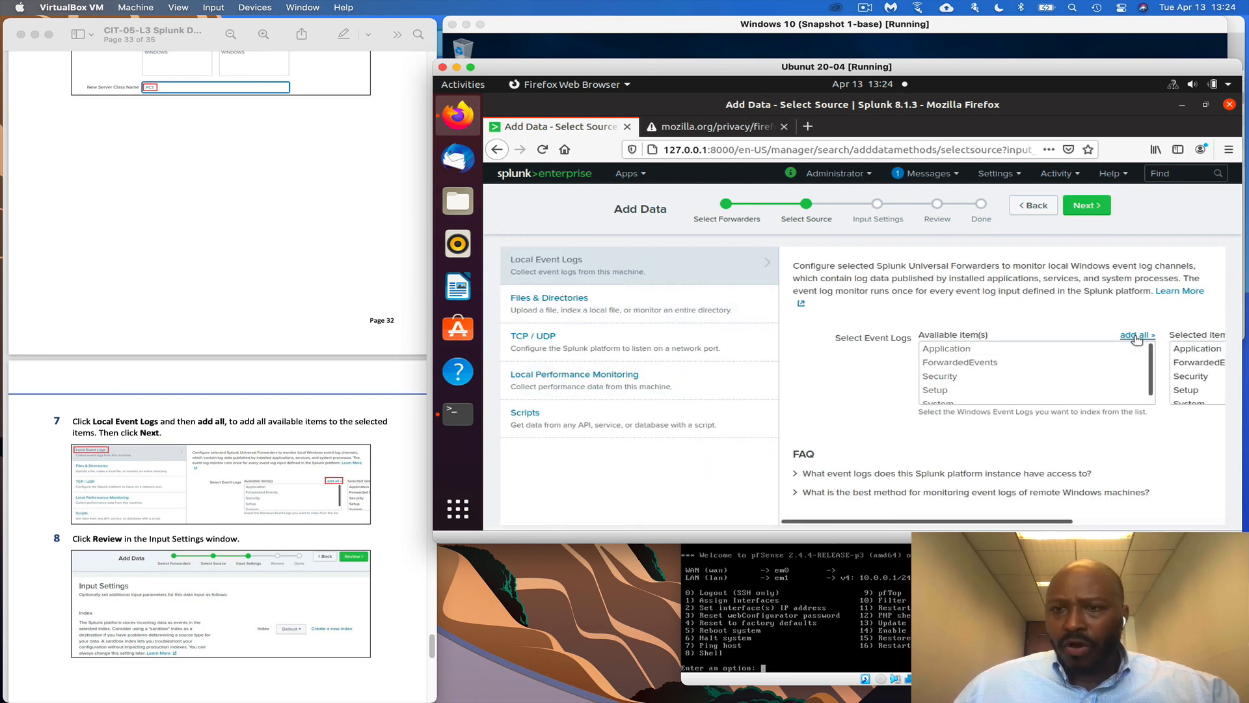
pyautogui.click(1084, 212)
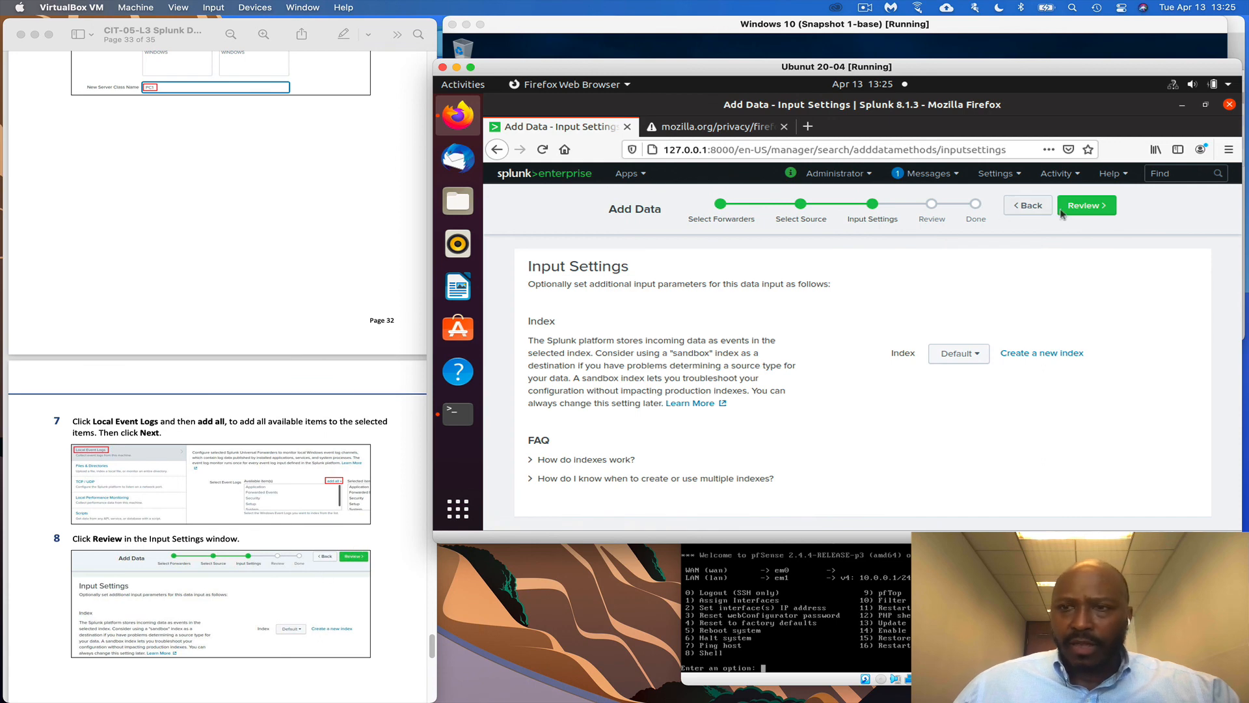
pyautogui.click(1085, 206)
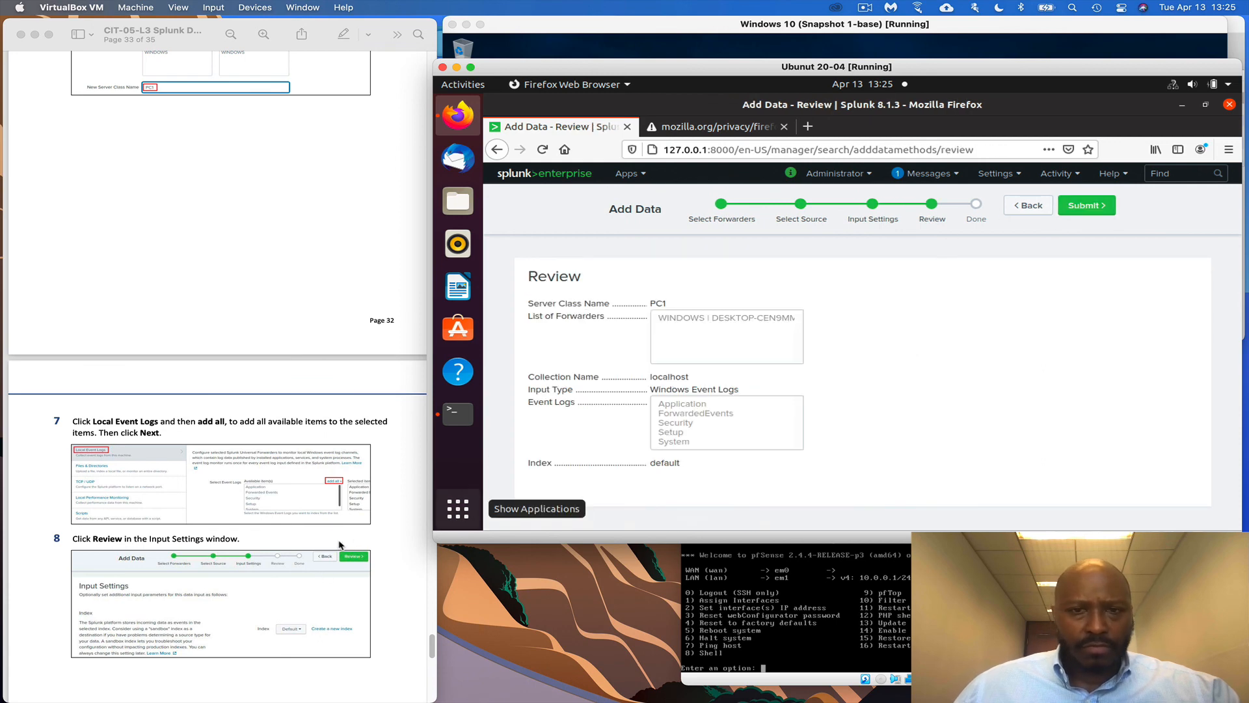
pyautogui.scroll(-10, 297, 560)
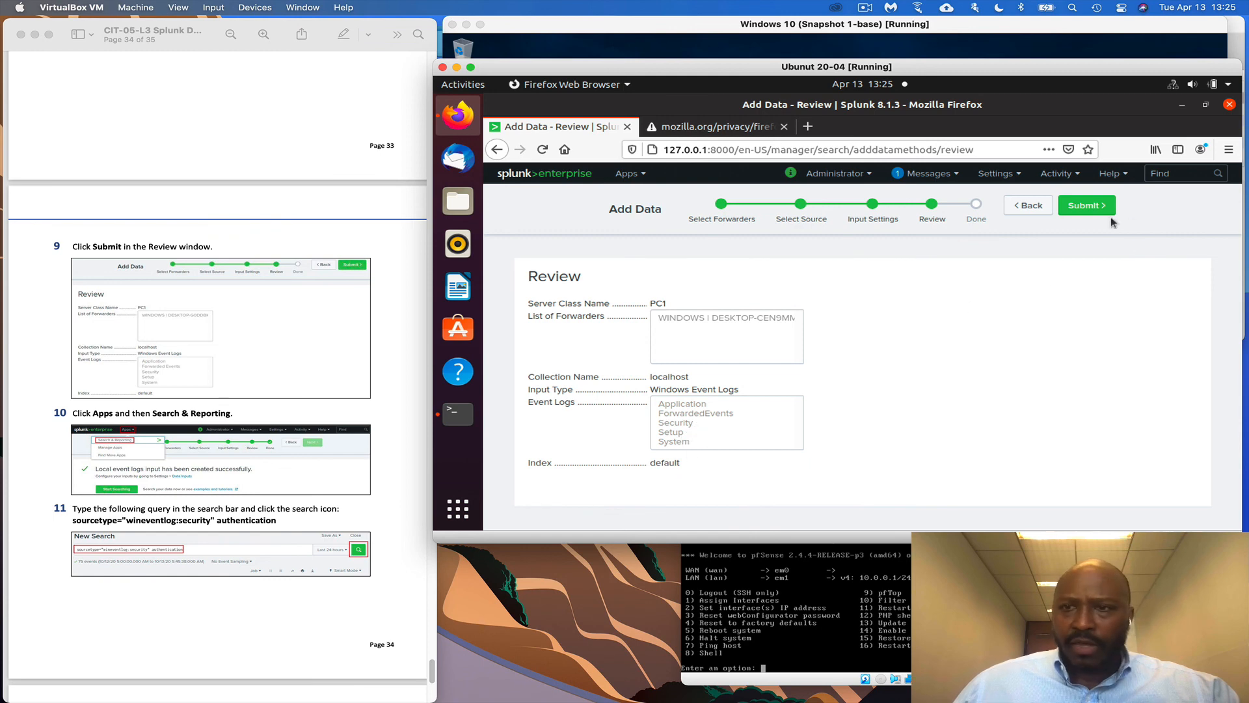
# Submit the PC1 event log input and start searching, showing 10,011 WinEventLog events
pyautogui.click(1087, 207)
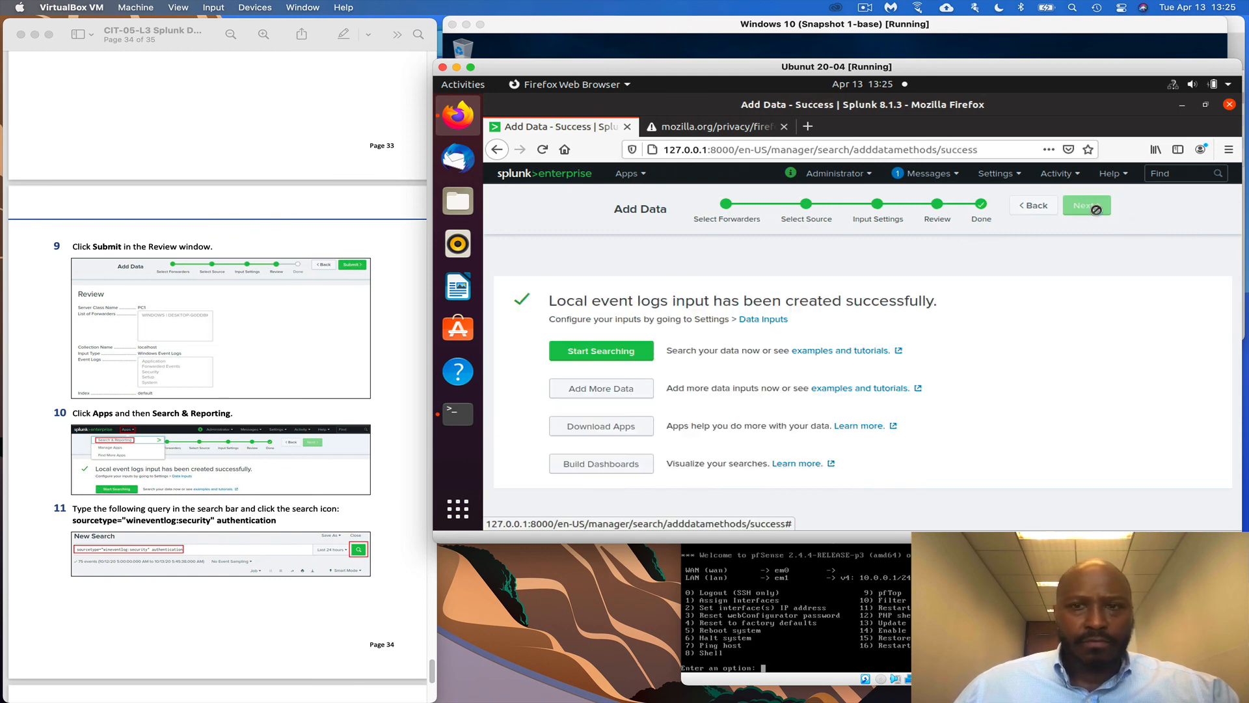
pyautogui.scroll(-2, 260, 585)
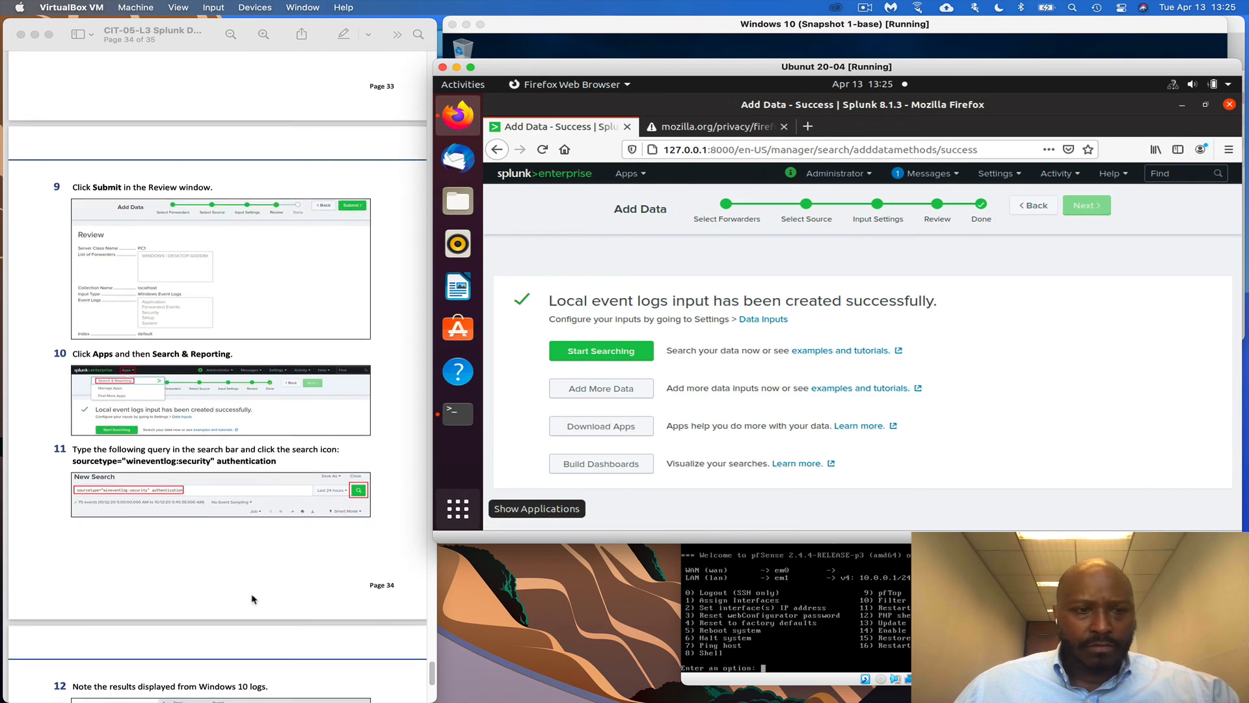
pyautogui.click(625, 352)
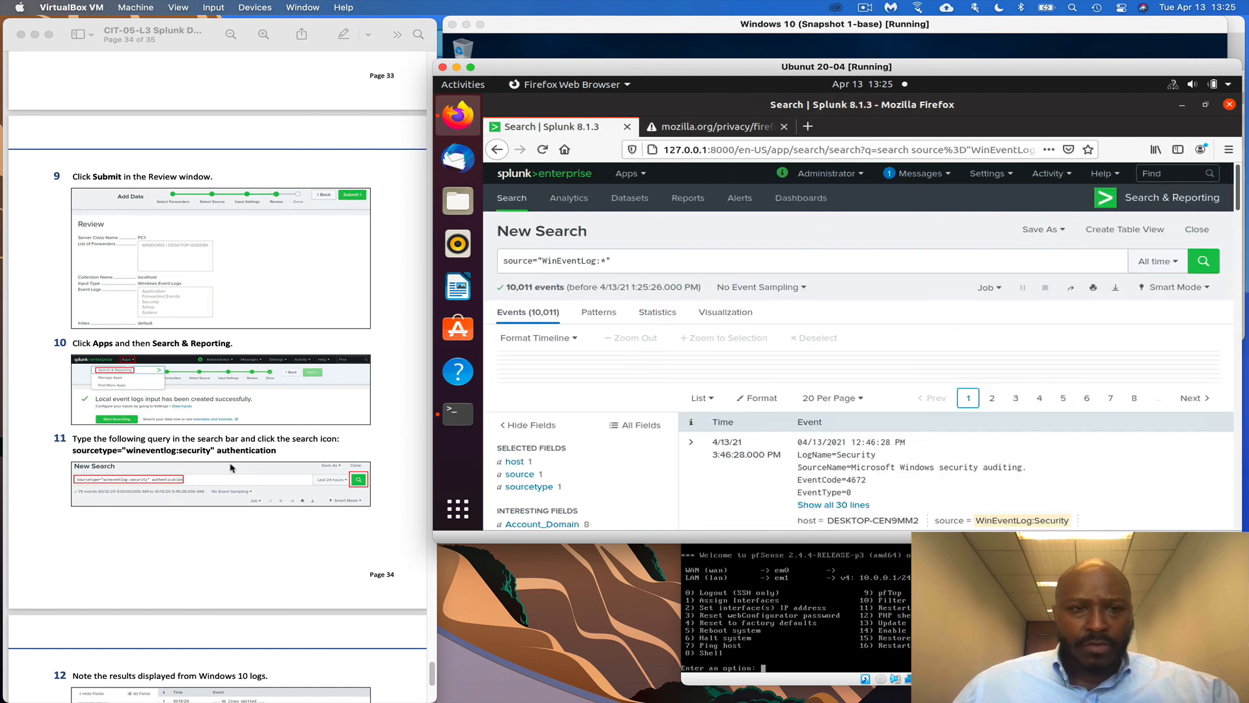
# Copy 'authentication' from the PDF guide over the old source="WinEventLog:*" search query
pyautogui.click(272, 456)
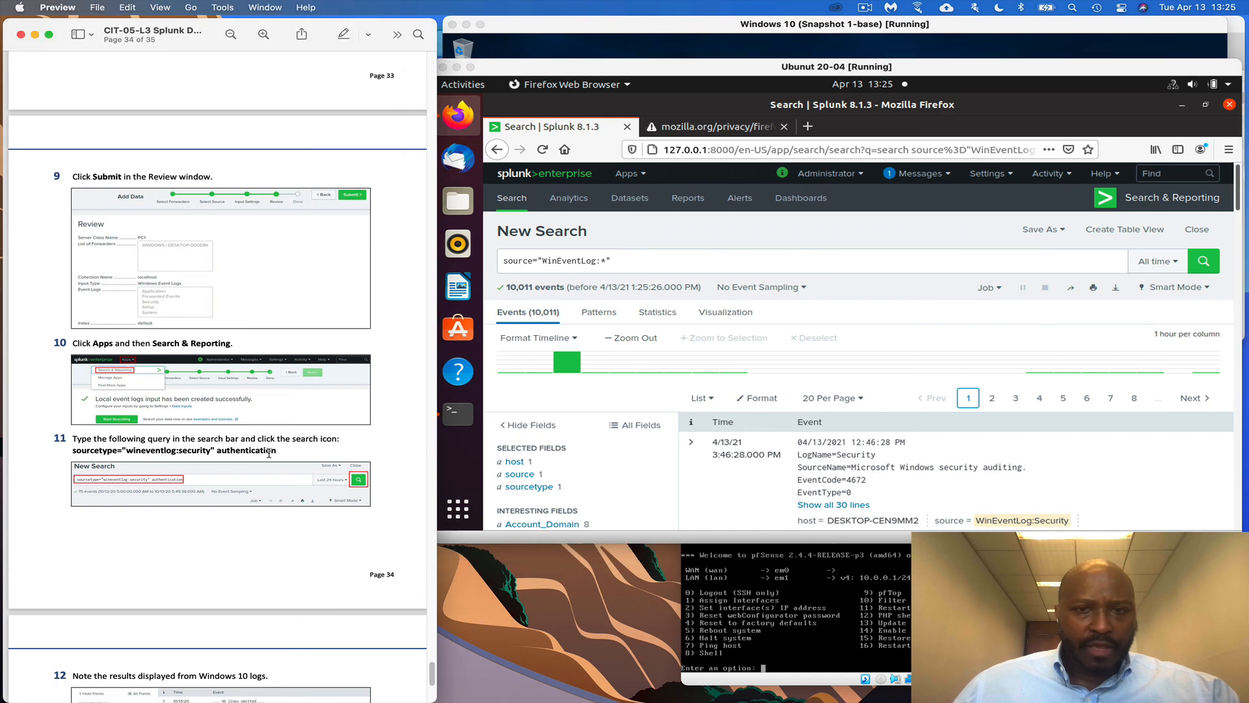
pyautogui.moveTo(78, 452); pyautogui.dragTo(257, 450)
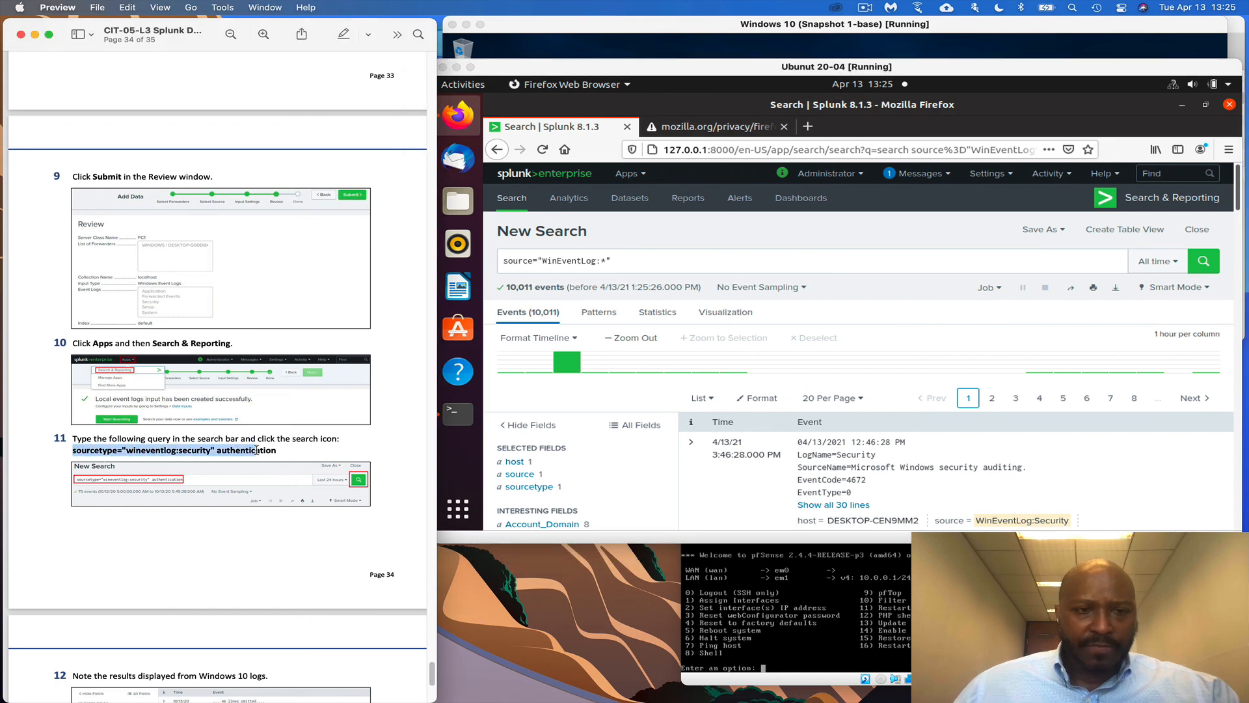
pyautogui.rightClick(277, 451)
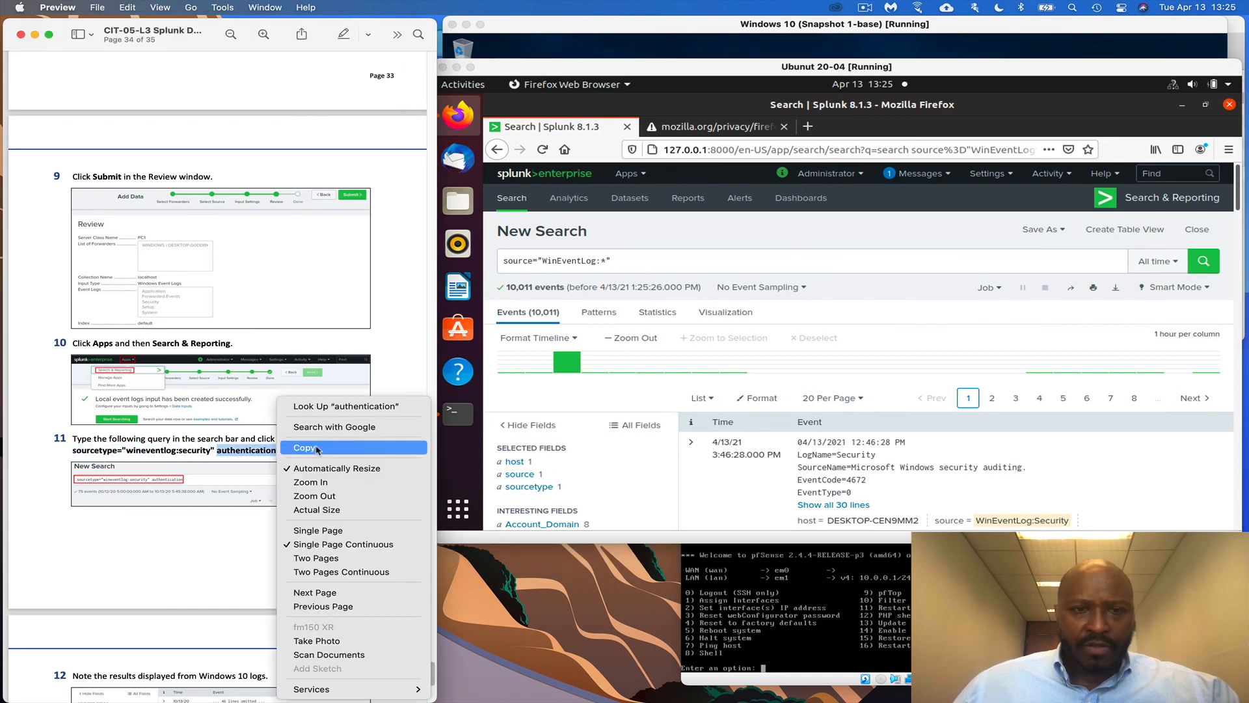
pyautogui.click(319, 450)
pyautogui.click(641, 263)
pyautogui.tripleClick(619, 262)
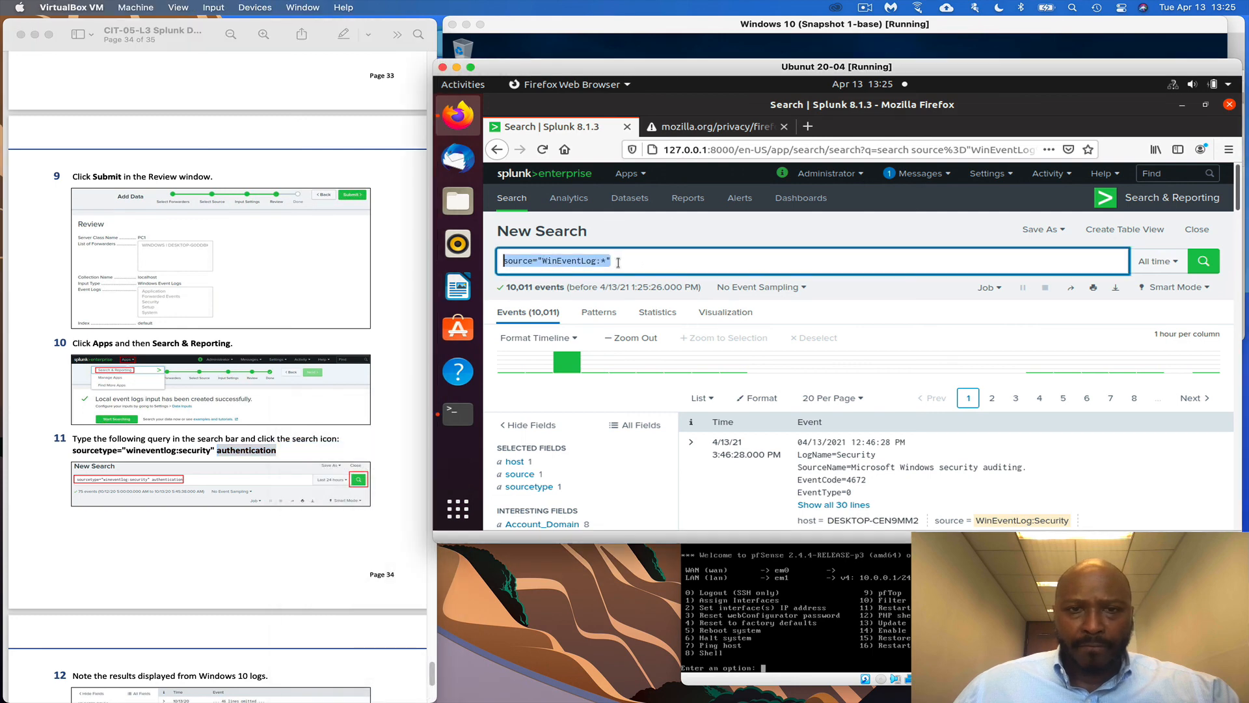
pyautogui.moveTo(622, 261); pyautogui.dragTo(499, 259)
pyautogui.rightClick(503, 260)
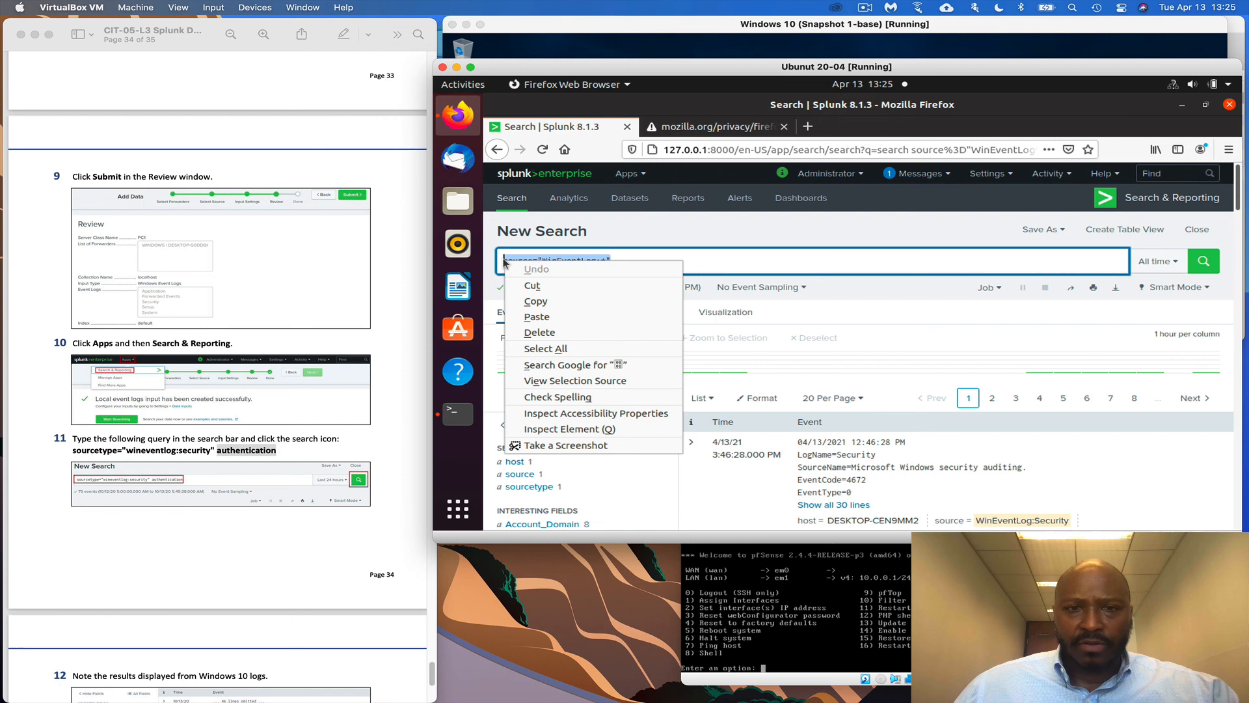
pyautogui.click(549, 318)
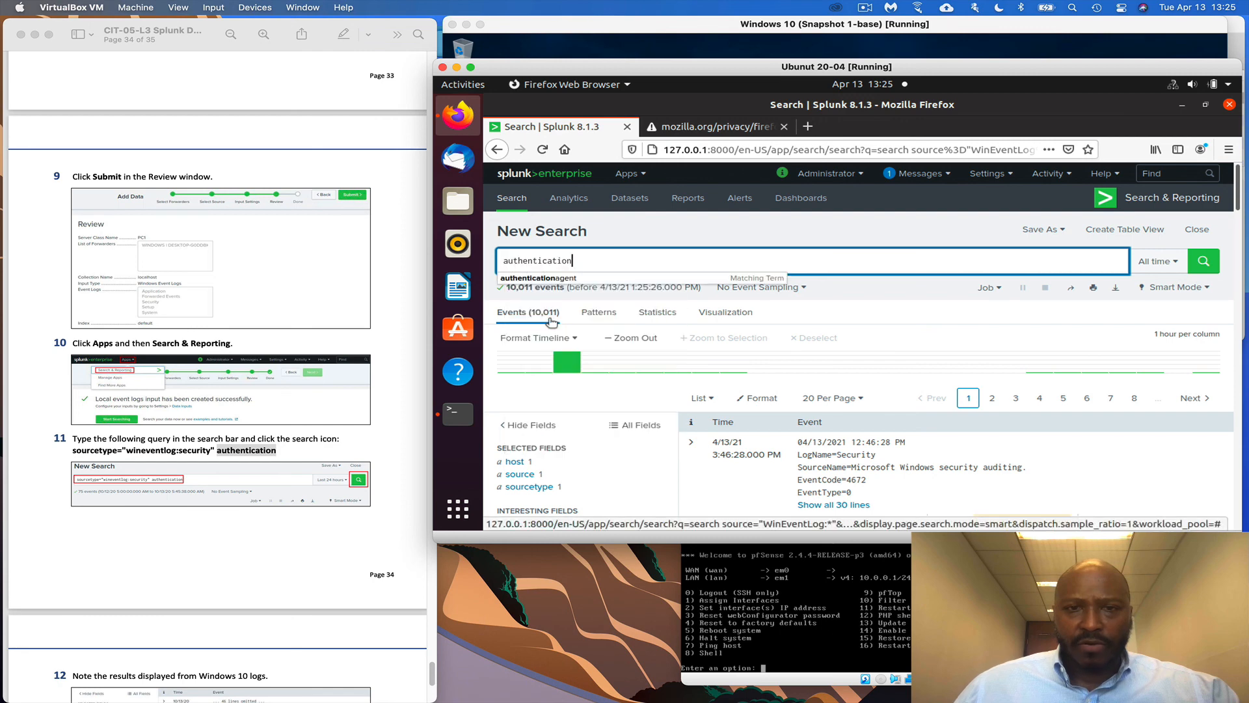
pyautogui.click(593, 265)
pyautogui.doubleClick(511, 263)
# Paste the full step 11 query sourcetype="wineventlog:security" authentication and run it, listing 284 events
pyautogui.click(301, 455)
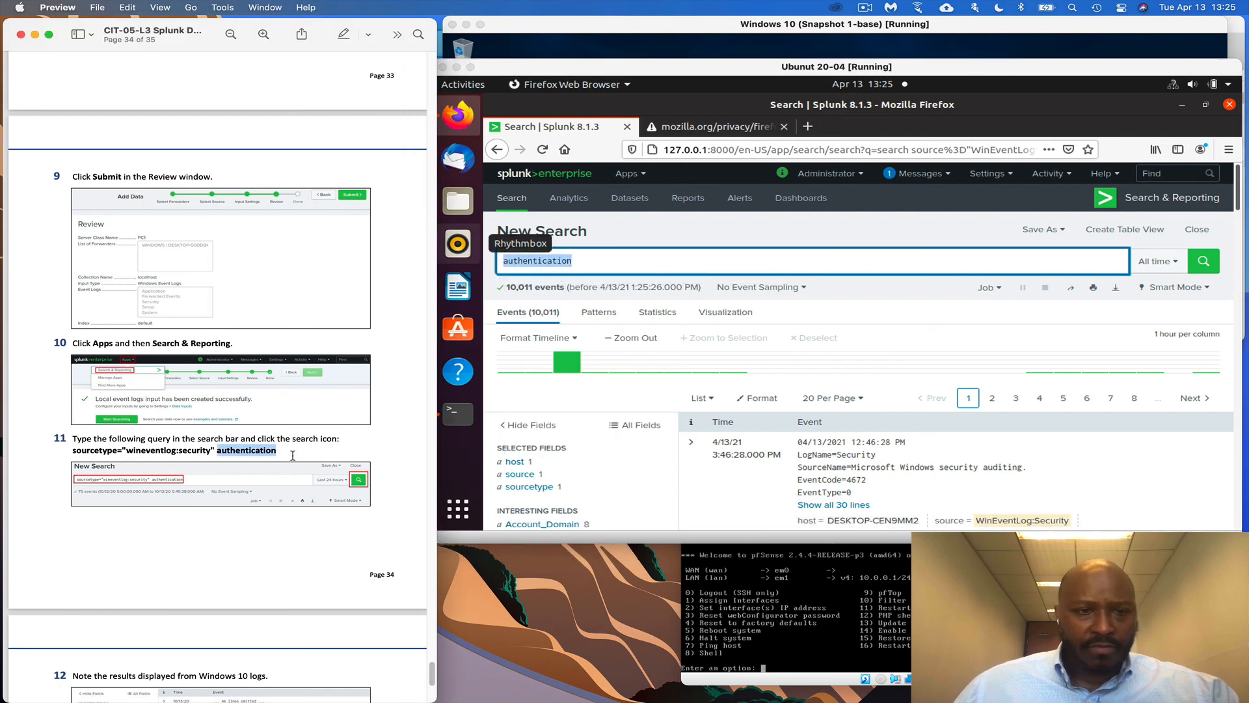
pyautogui.click(291, 451)
pyautogui.moveTo(290, 450); pyautogui.dragTo(110, 451)
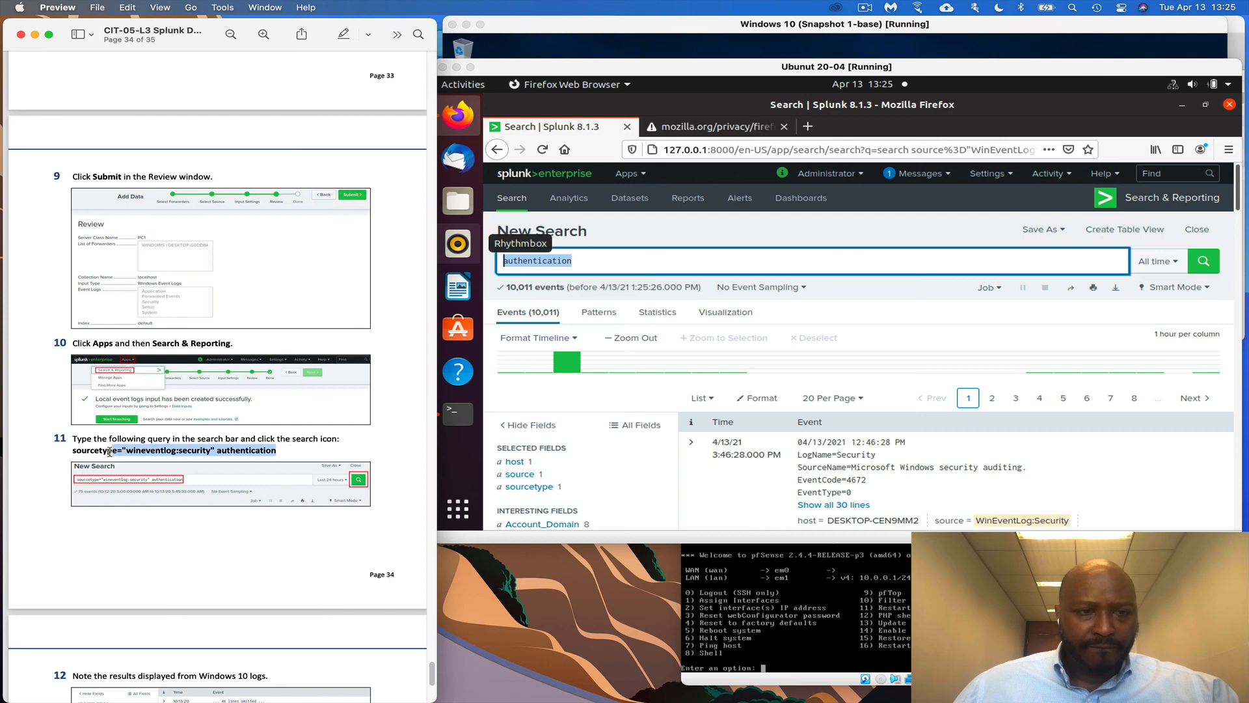
pyautogui.rightClick(74, 455)
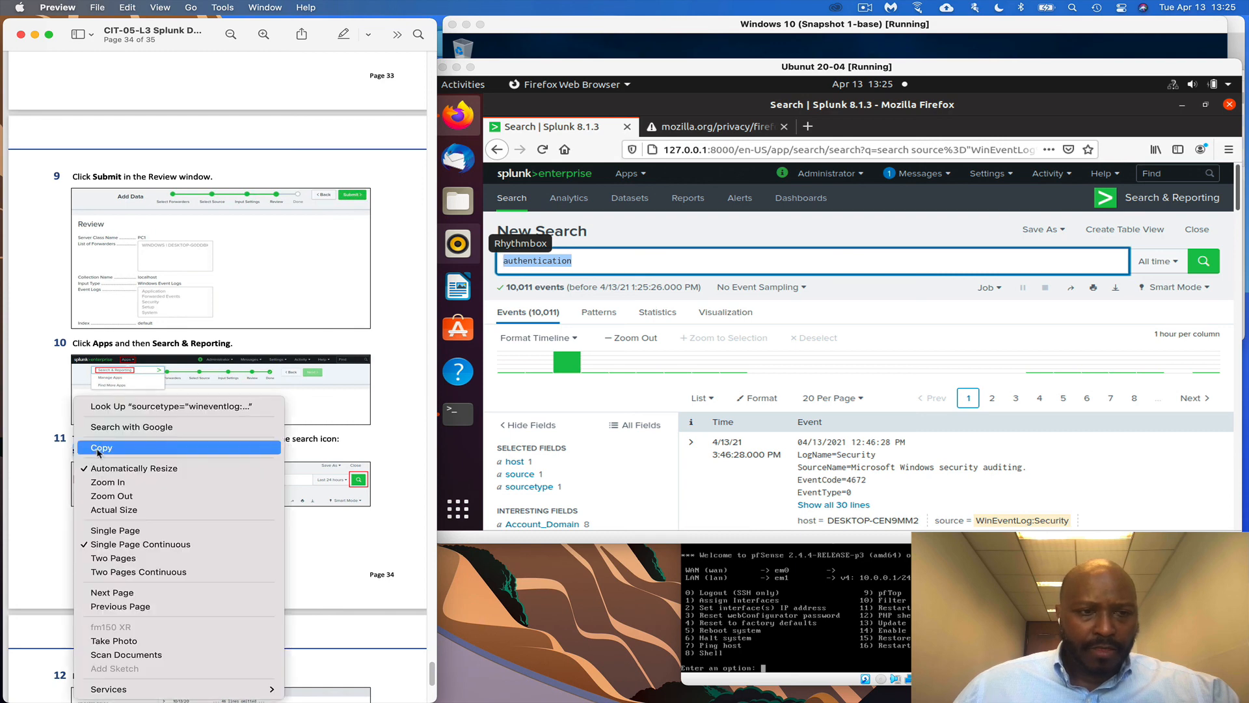
pyautogui.click(103, 449)
pyautogui.click(589, 282)
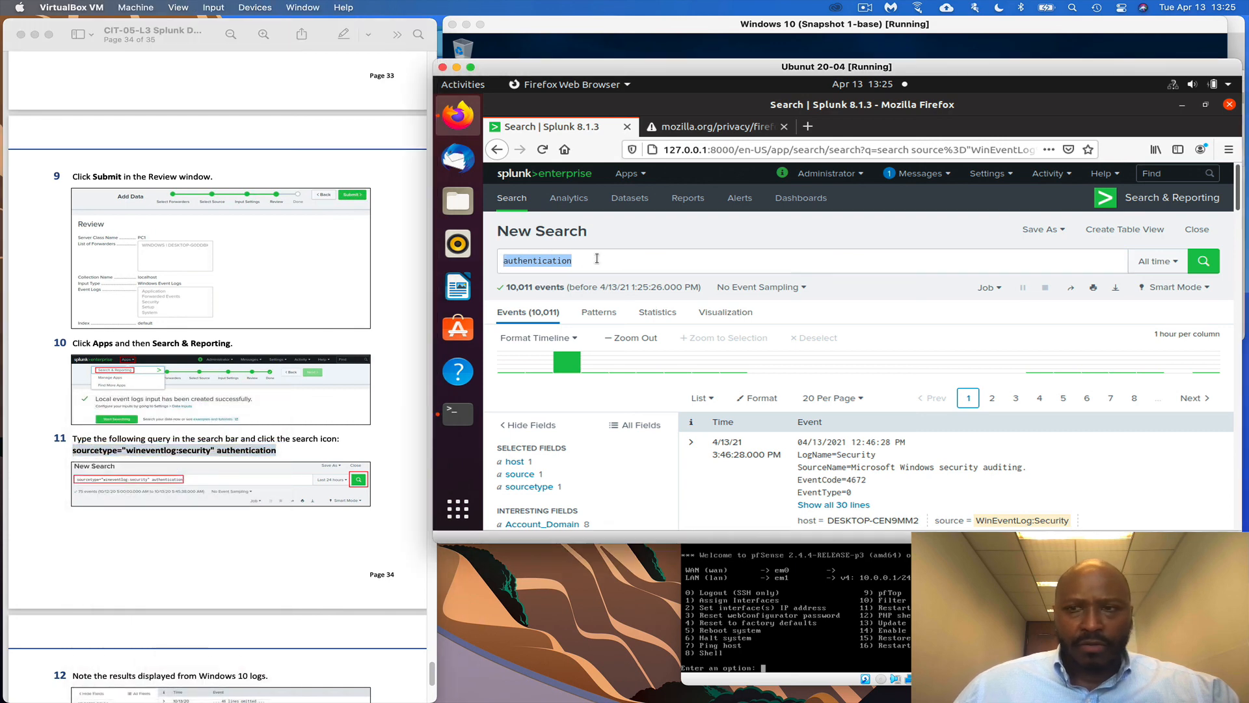
pyautogui.moveTo(572, 260); pyautogui.dragTo(480, 259)
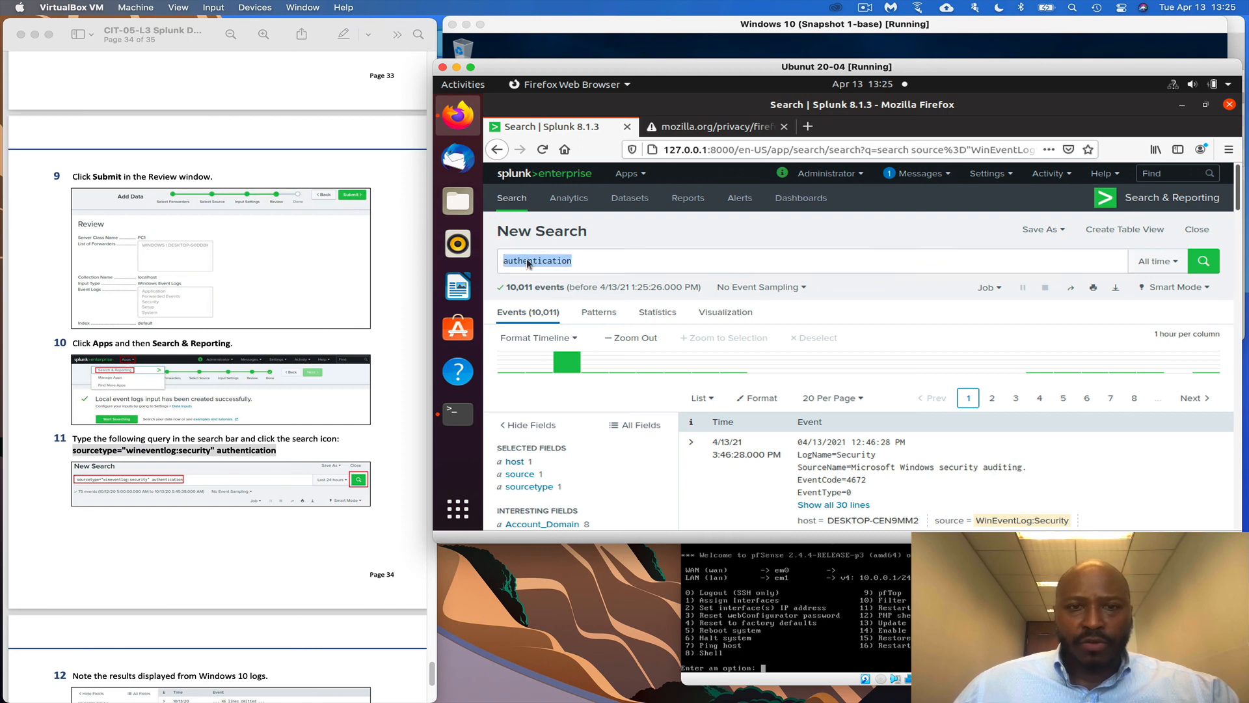
pyautogui.rightClick(530, 261)
pyautogui.click(561, 317)
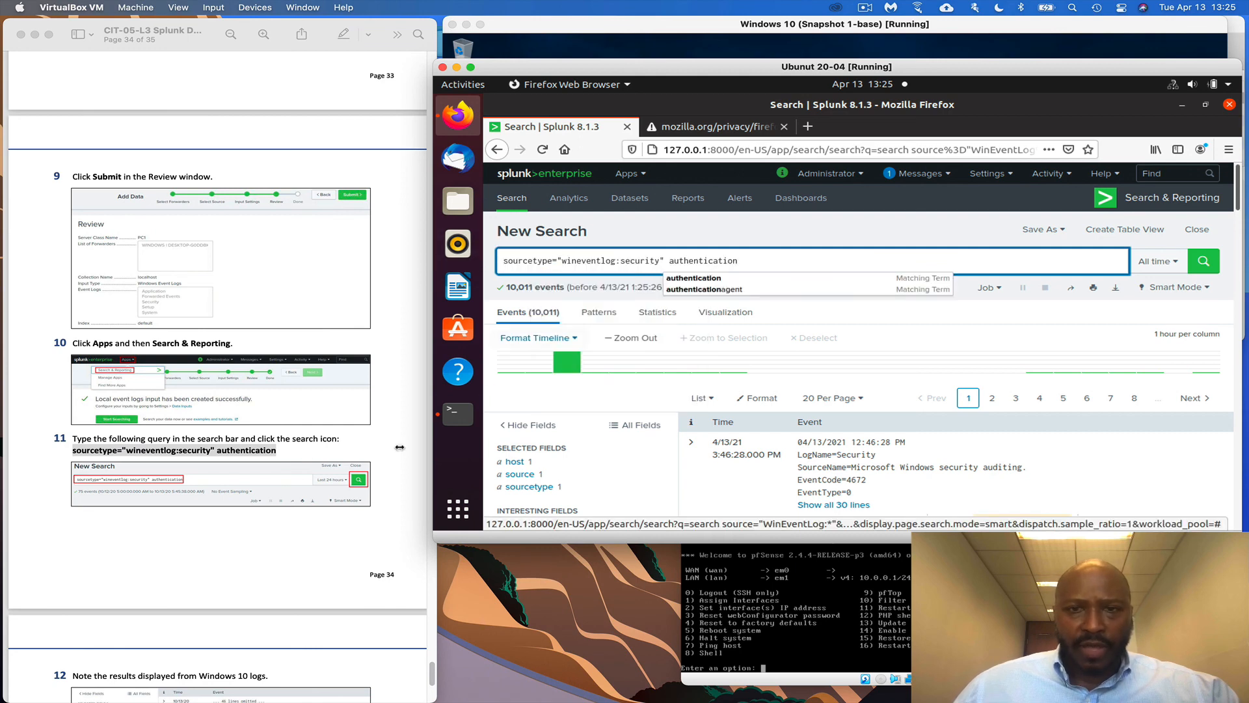
pyautogui.click(1203, 261)
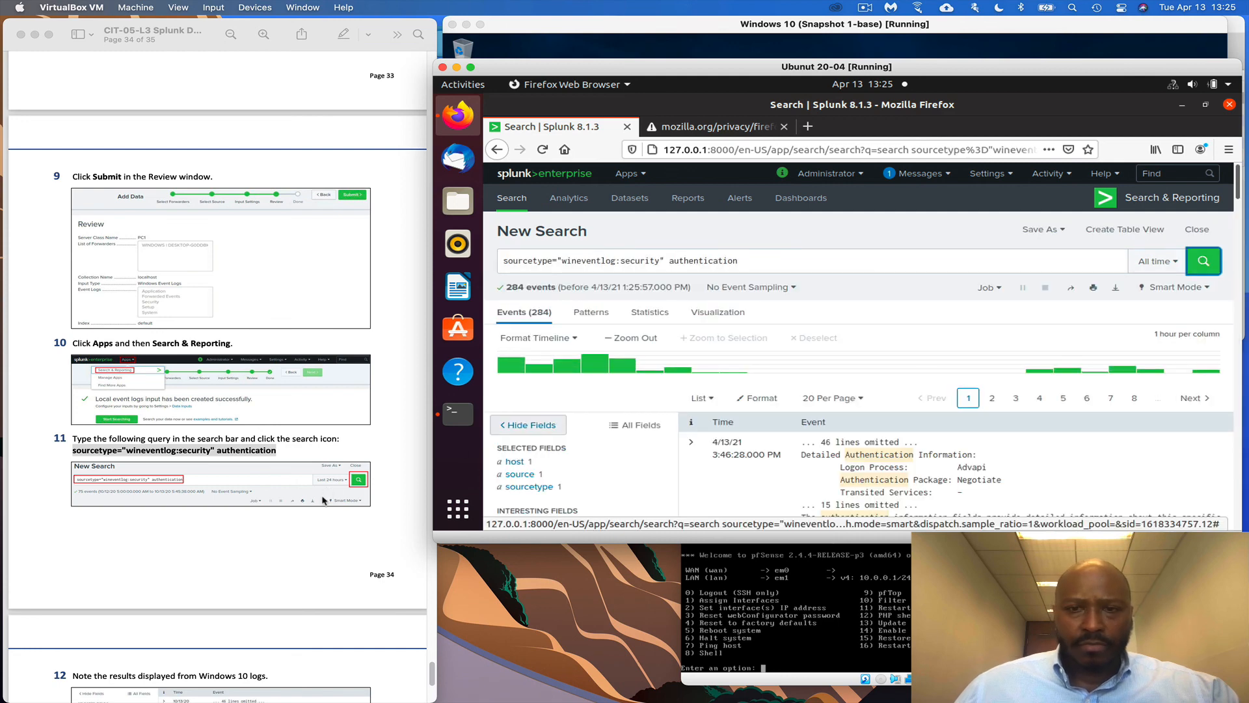
pyautogui.scroll(-5, 323, 500)
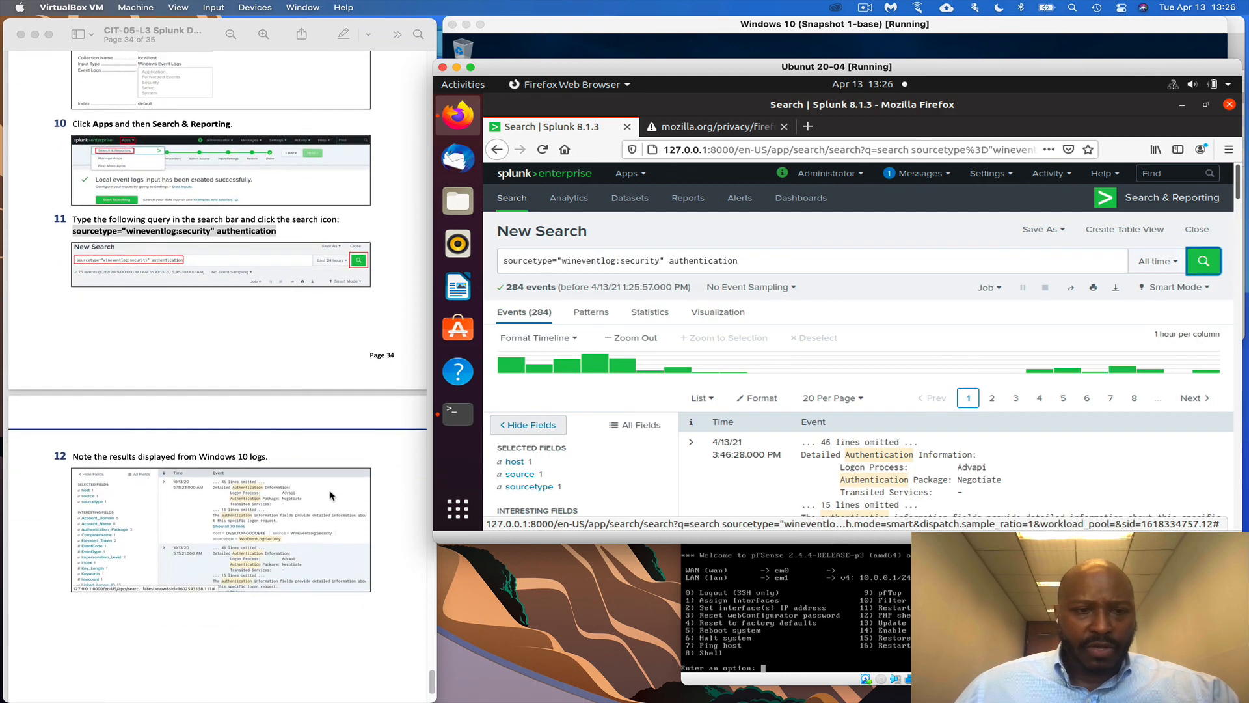
pyautogui.scroll(-3, 331, 496)
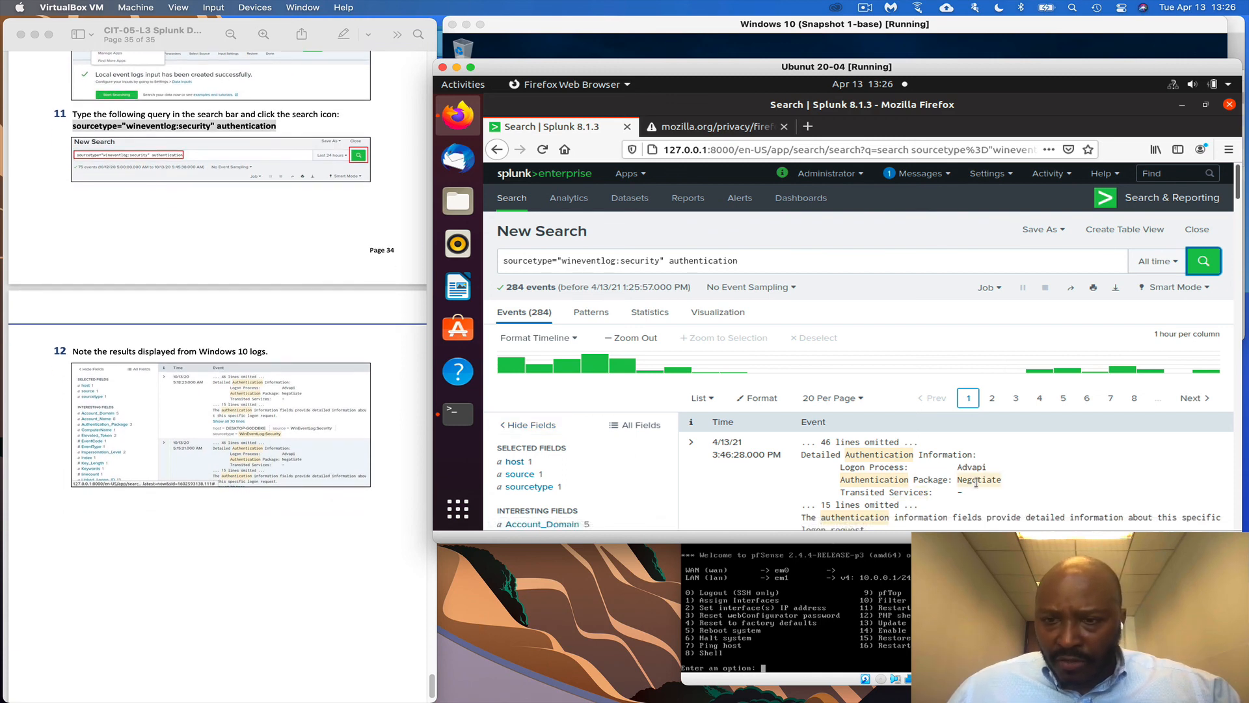
pyautogui.scroll(-3, 963, 488)
pyautogui.scroll(-3, 929, 494)
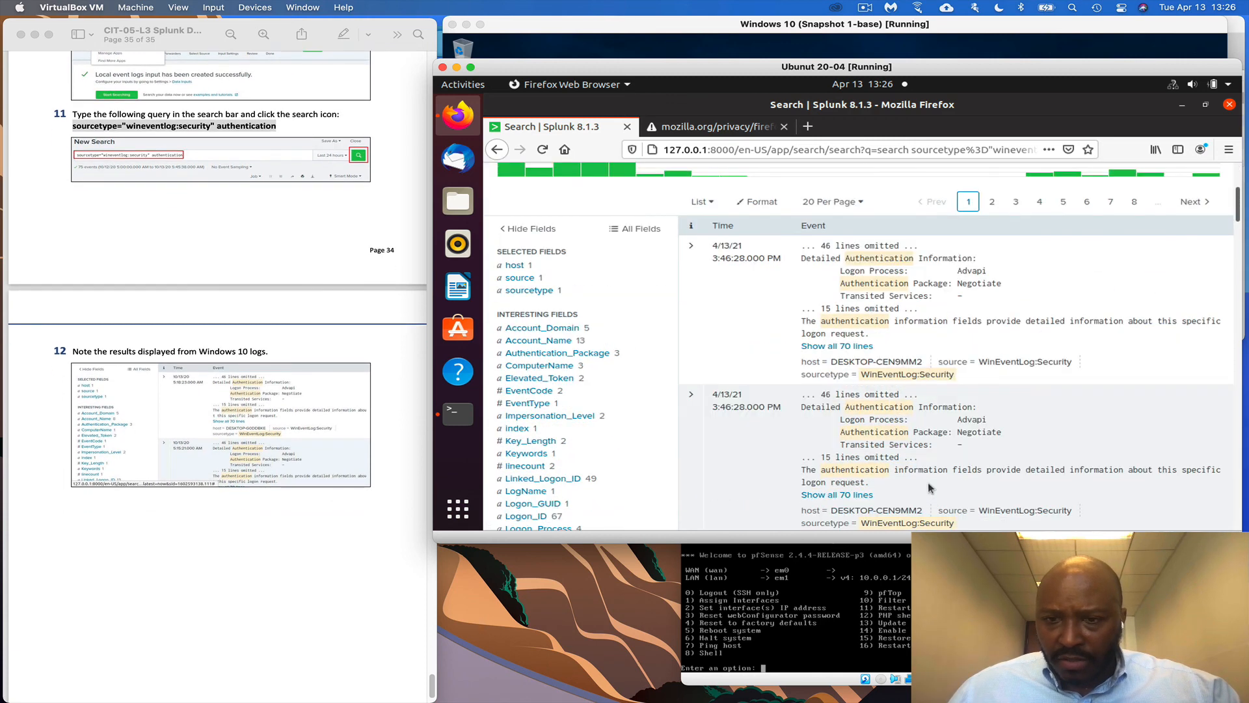
pyautogui.scroll(-5, 918, 443)
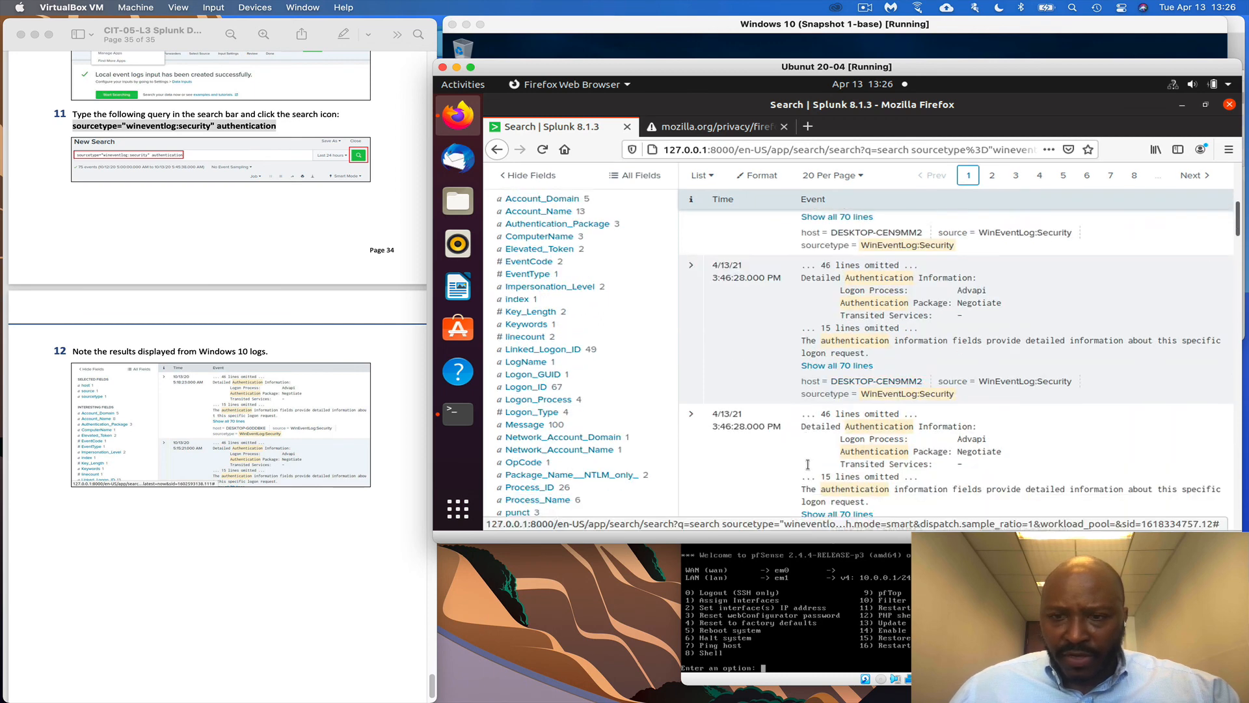
pyautogui.scroll(-2, 312, 501)
pyautogui.scroll(-1, 293, 516)
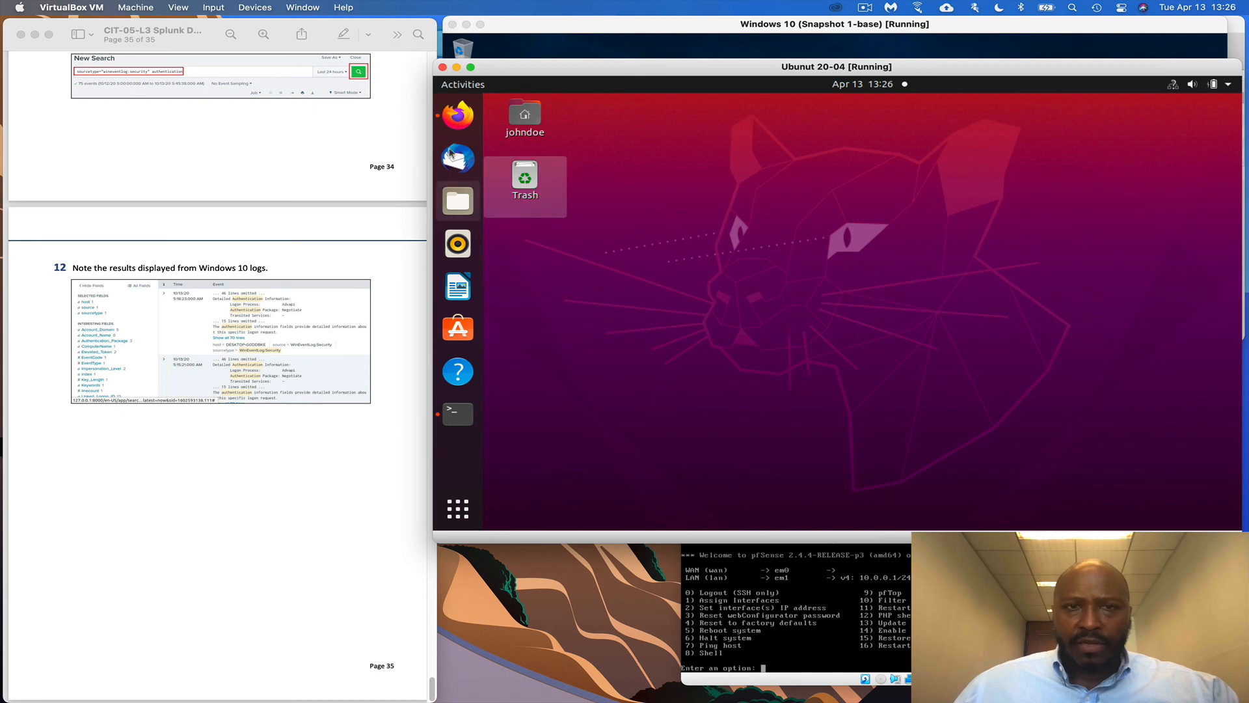
pyautogui.click(458, 115)
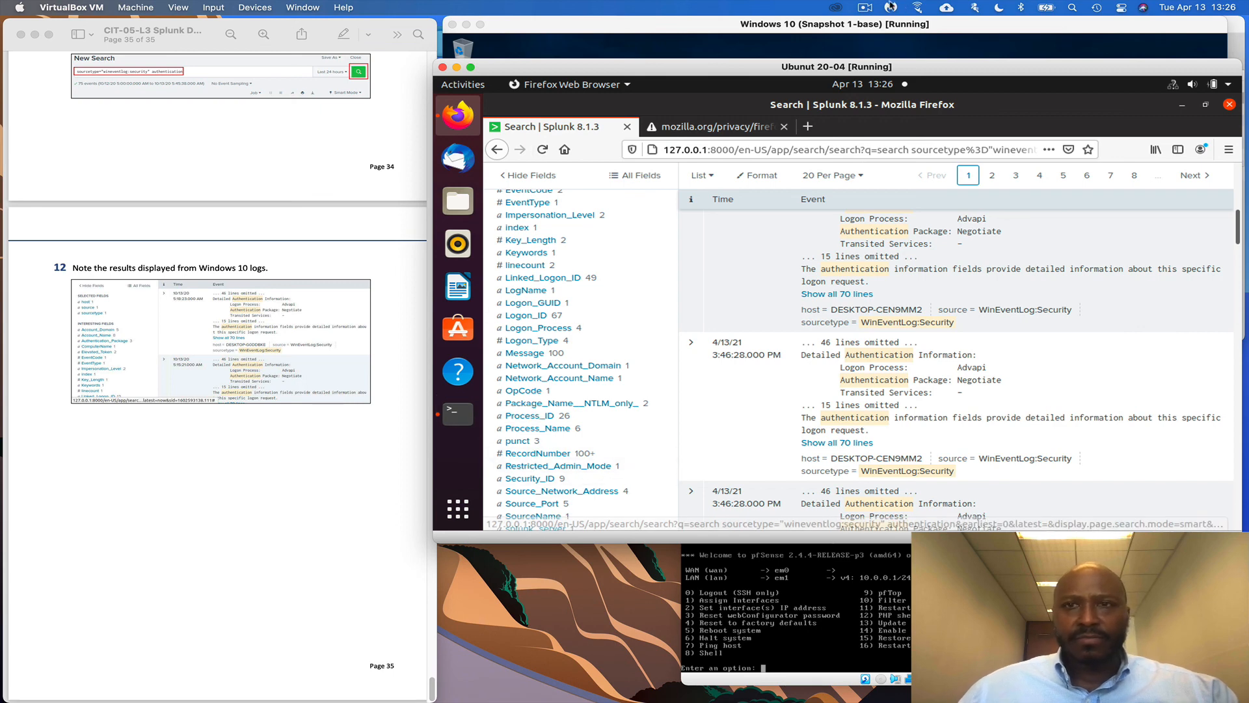
pyautogui.click(865, 7)
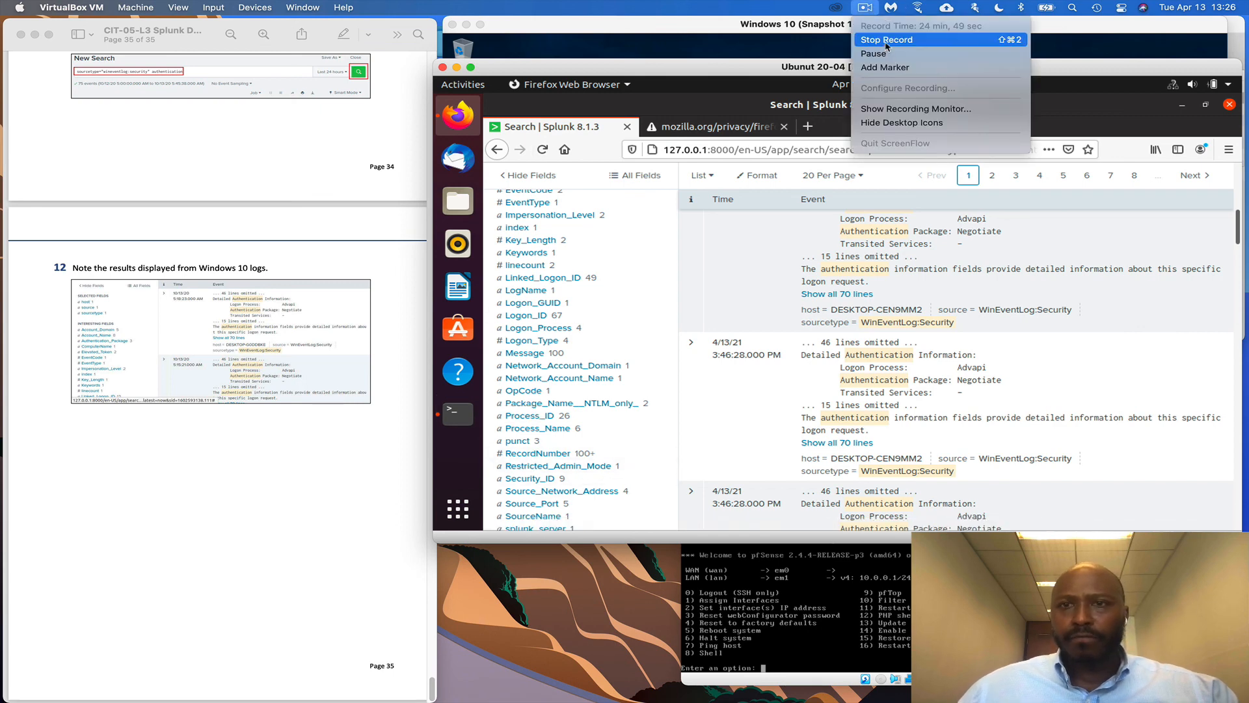